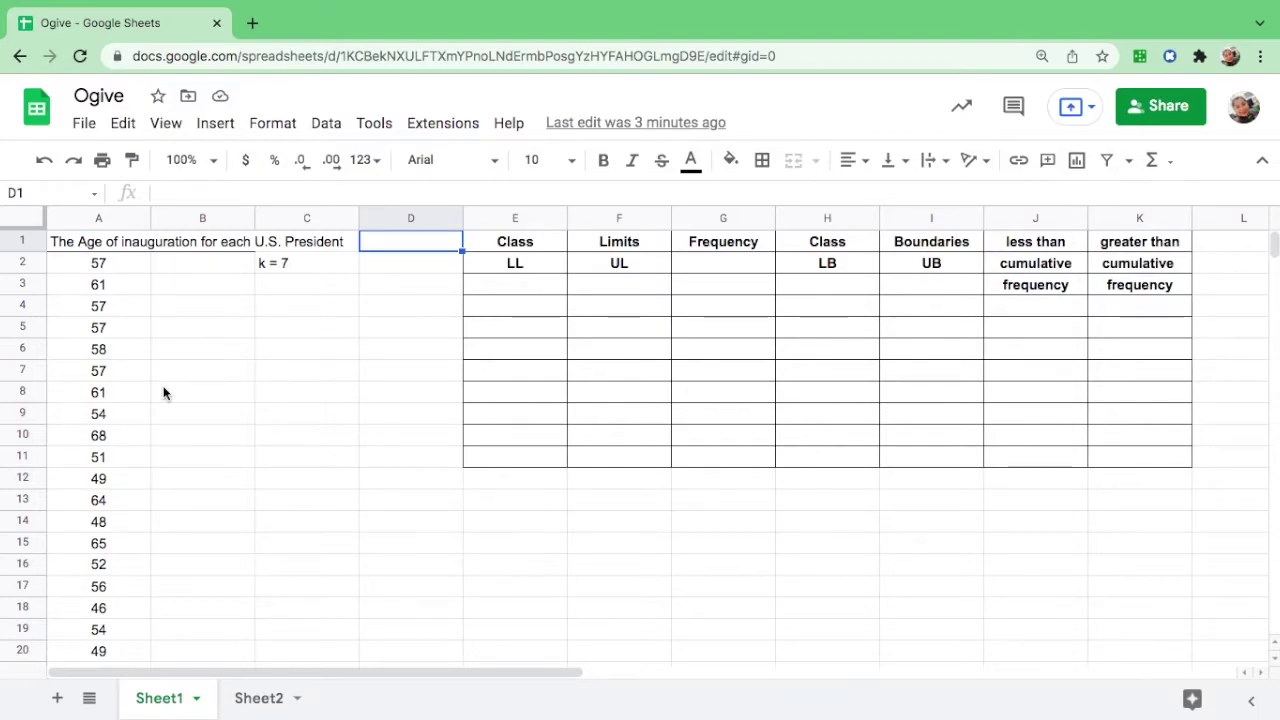
# Sort the inauguration ages in cell B2 with the formula =sort(A2:A46).
pyautogui.click(188, 261)
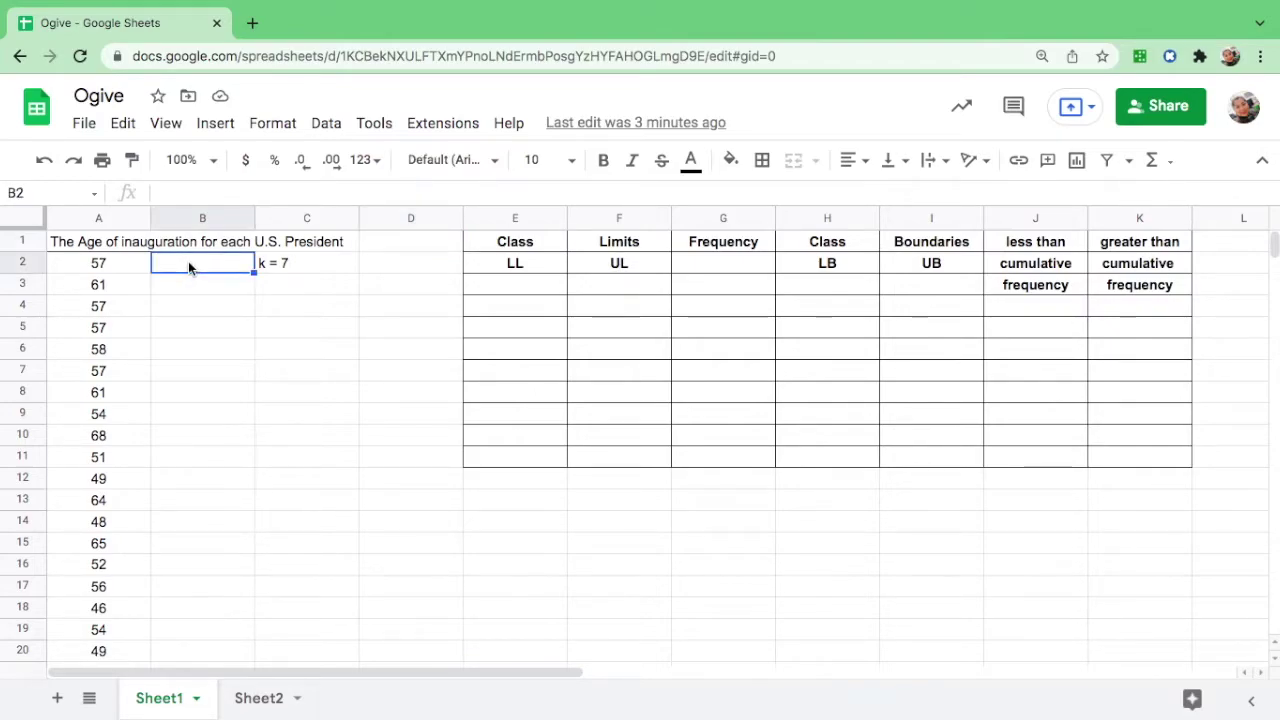
pyautogui.write('=')
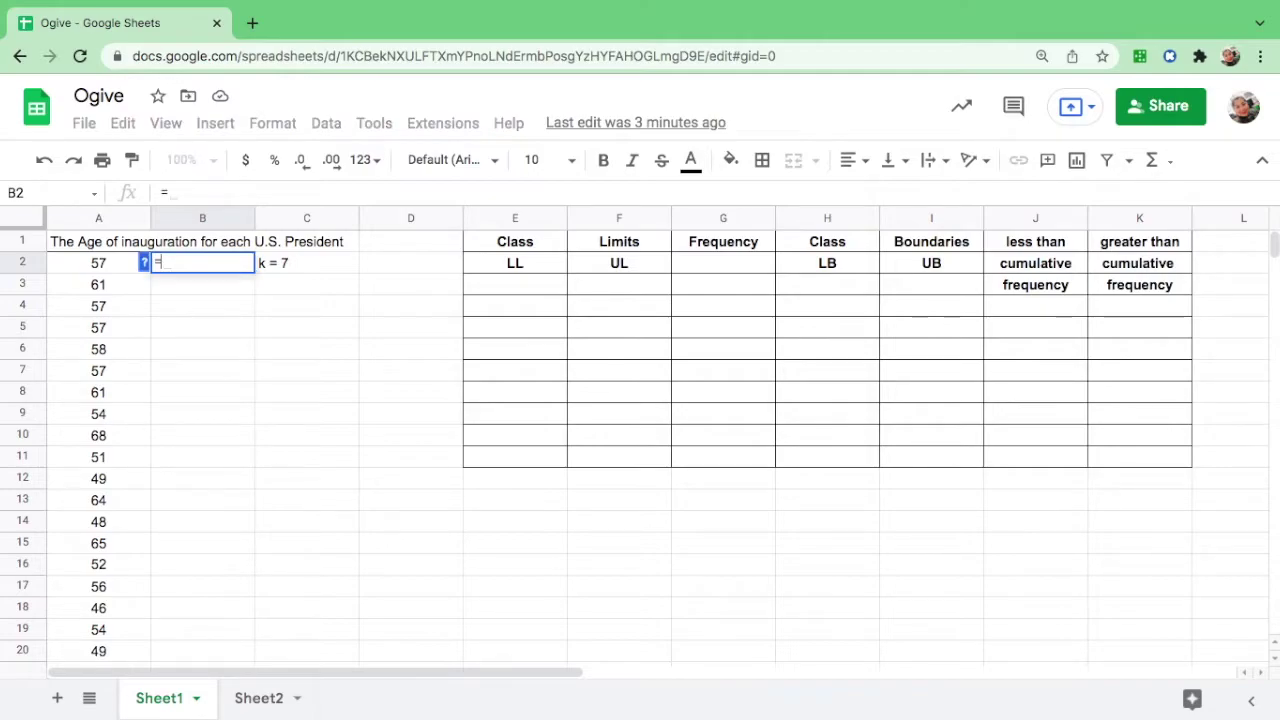
pyautogui.write('sort')
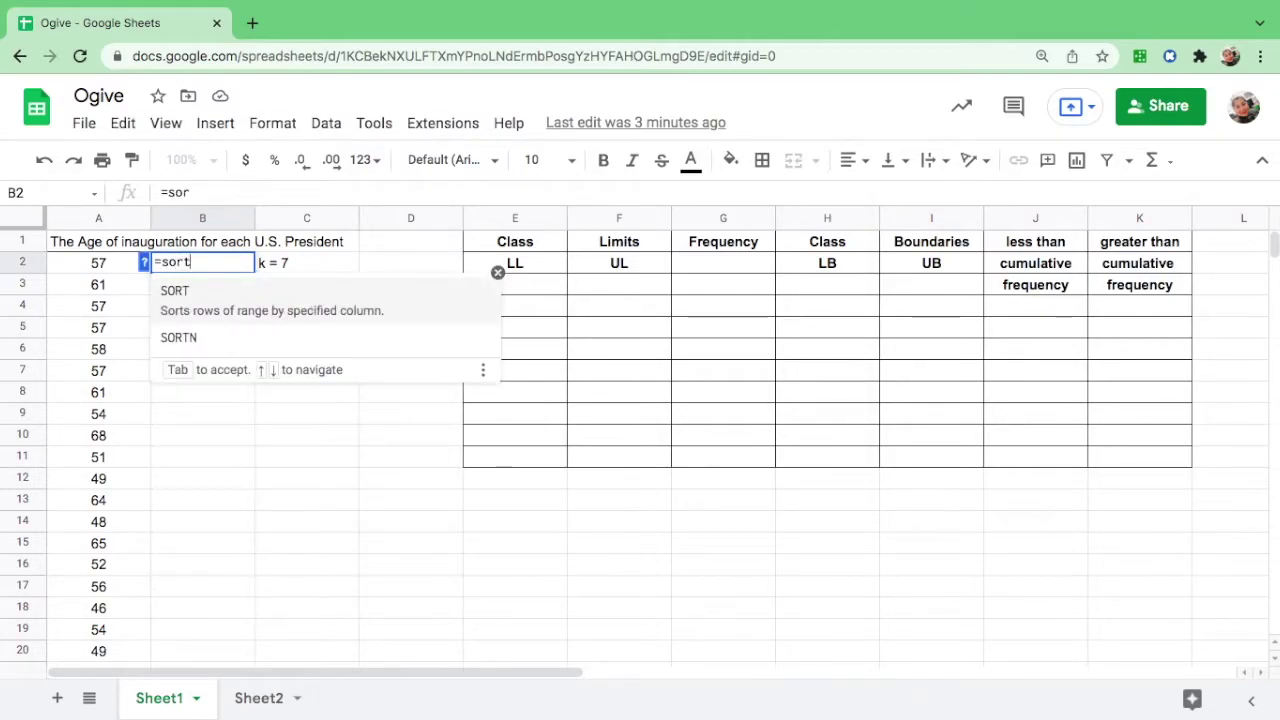
pyautogui.write('(')
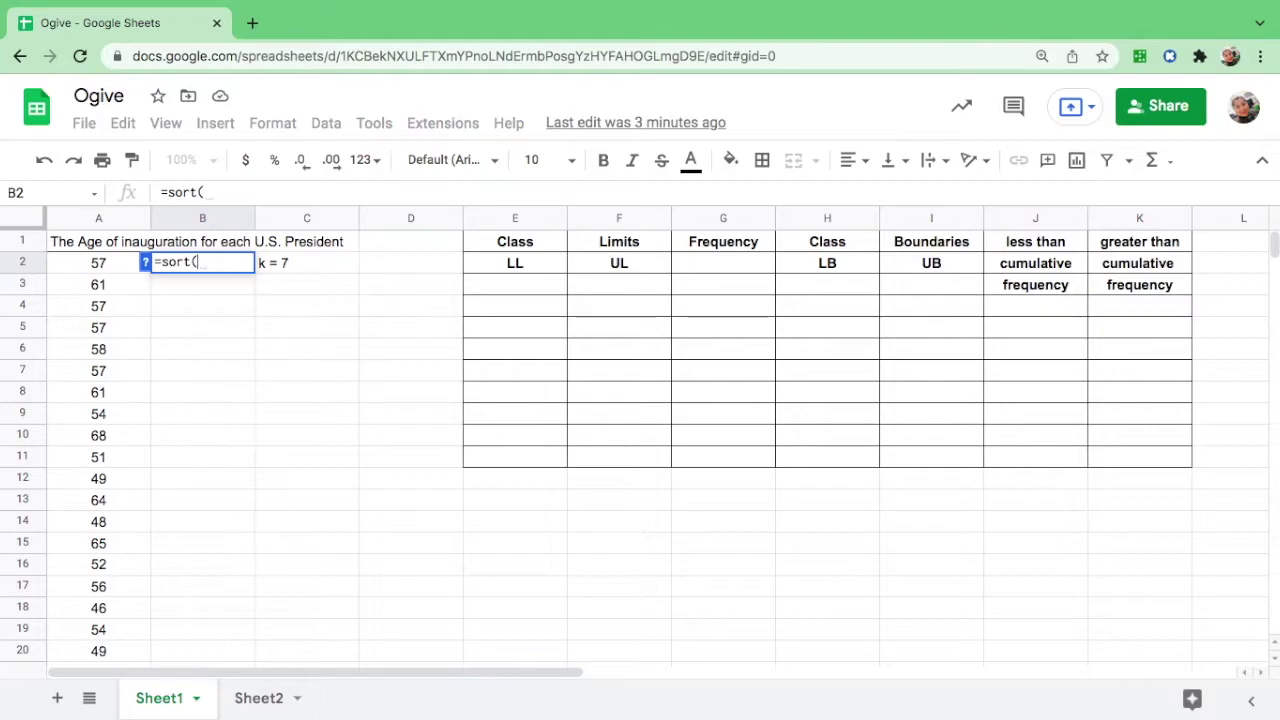
pyautogui.click(97, 263)
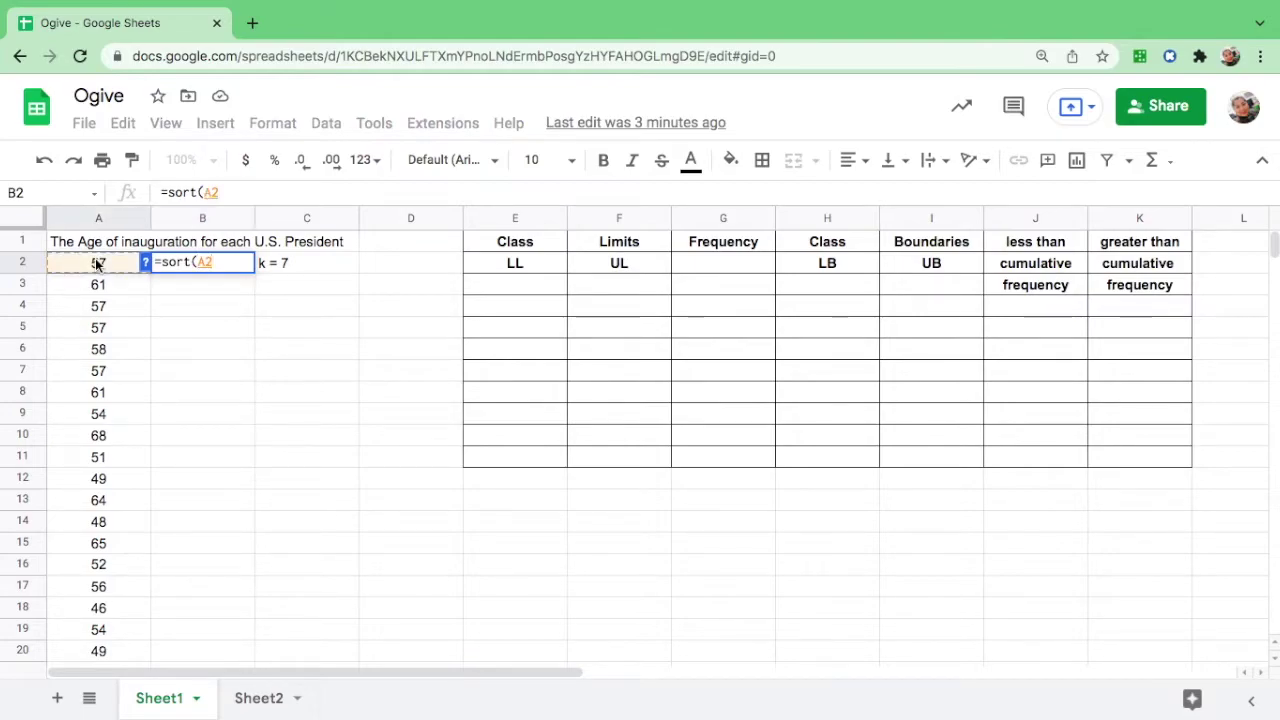
pyautogui.moveTo(97, 263); pyautogui.dragTo(97, 608)
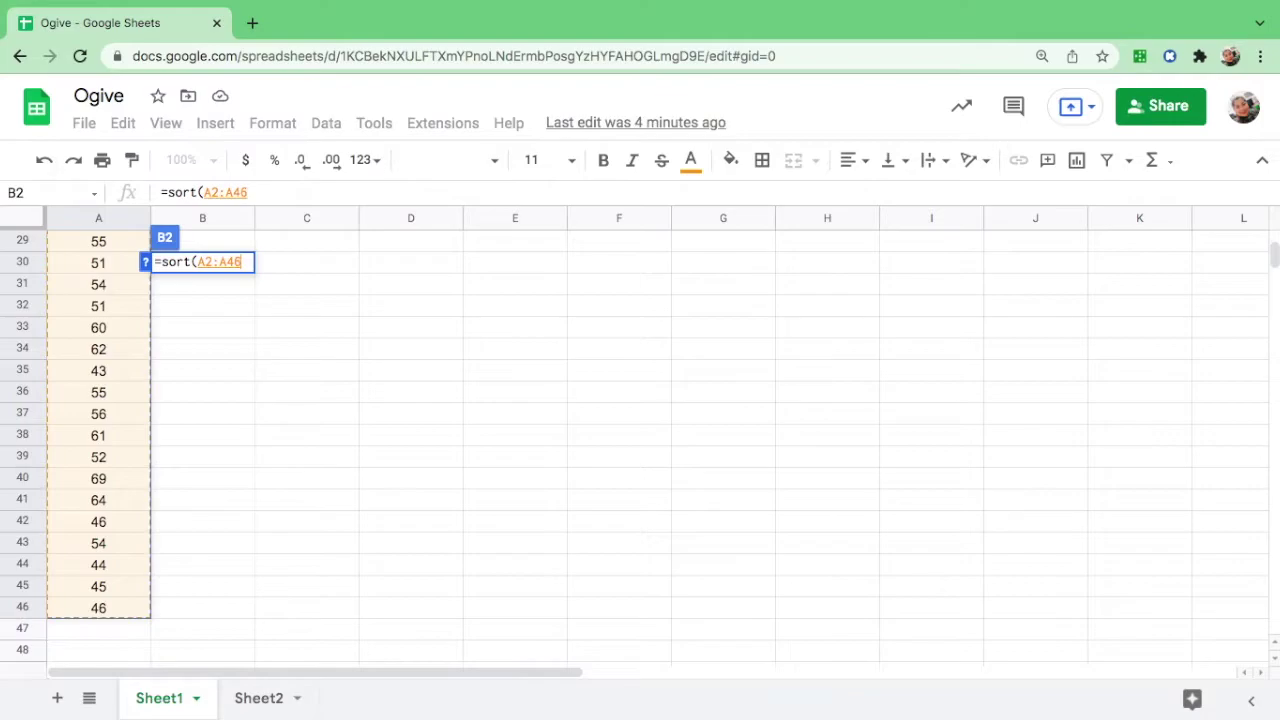
pyautogui.write(')')
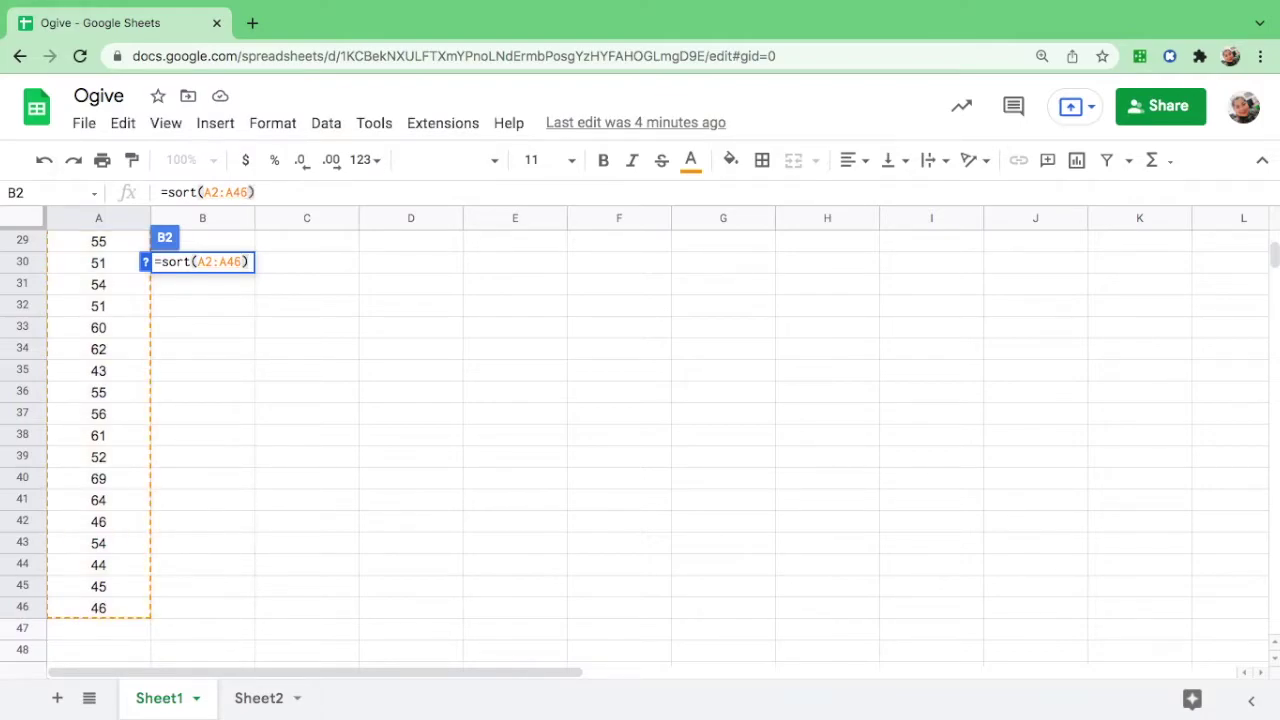
pyautogui.press('Return')
# Calculate the class interval in cell C5 with the formula =(B46-B2)/7, and dismiss the suggested autofill.
pyautogui.click(297, 335)
pyautogui.scroll(1, 297, 335)
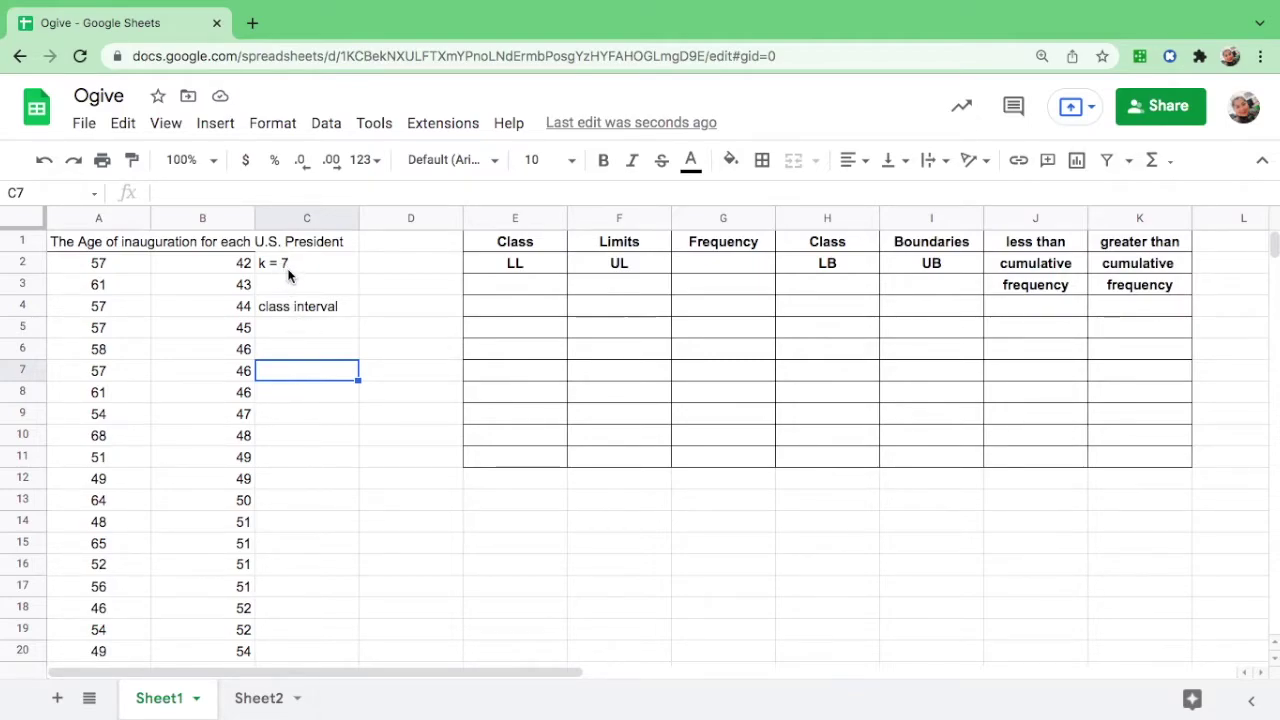
pyautogui.click(307, 327)
pyautogui.write('=')
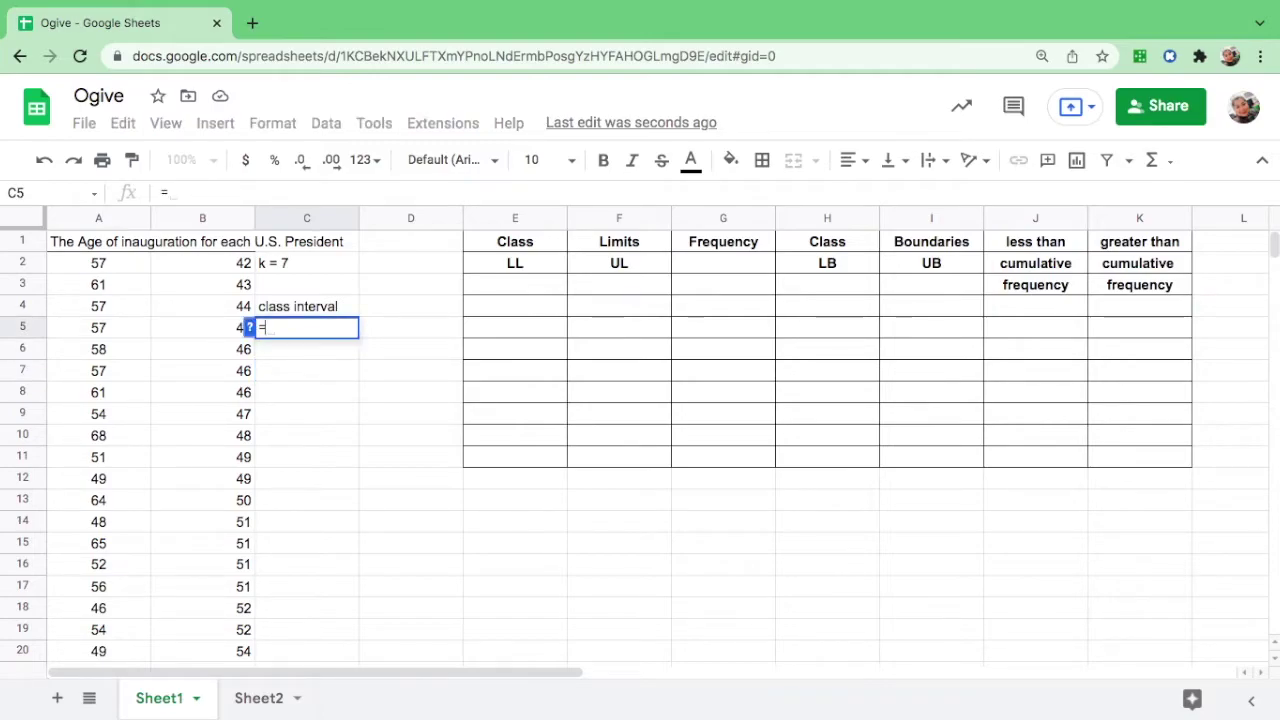
pyautogui.write('(')
pyautogui.scroll(-10, 216, 463)
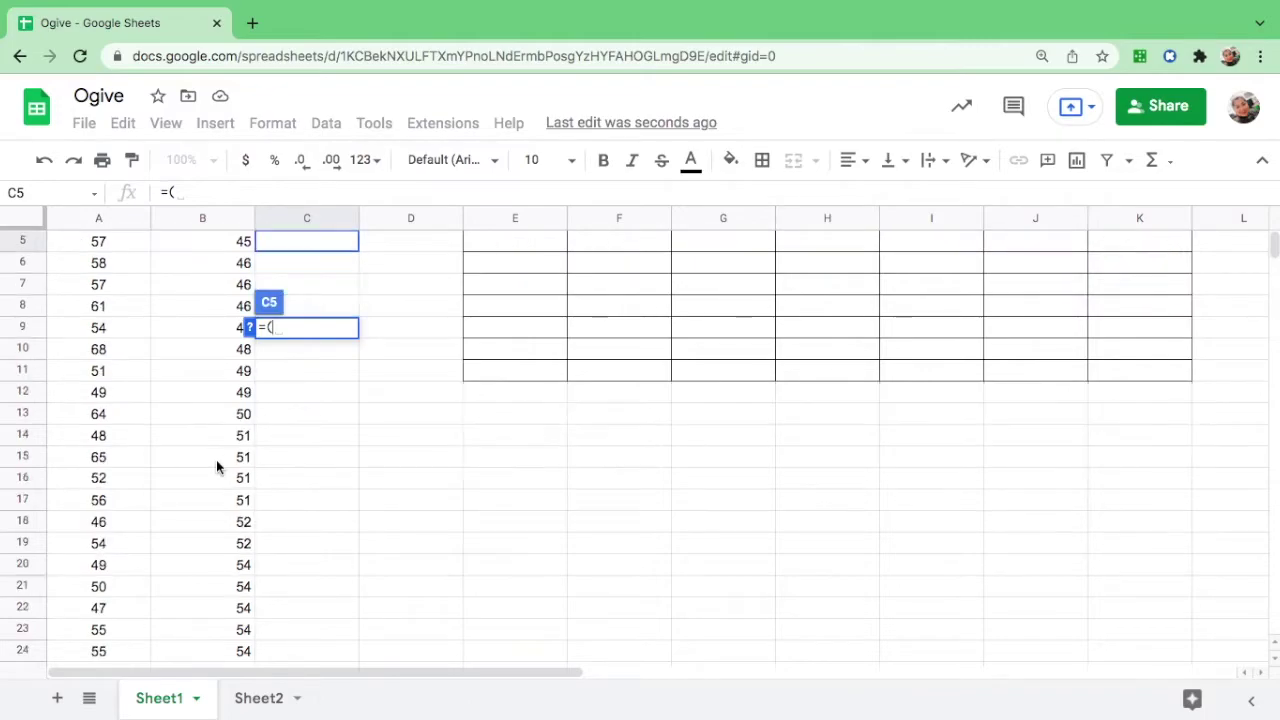
pyautogui.scroll(5, 216, 462)
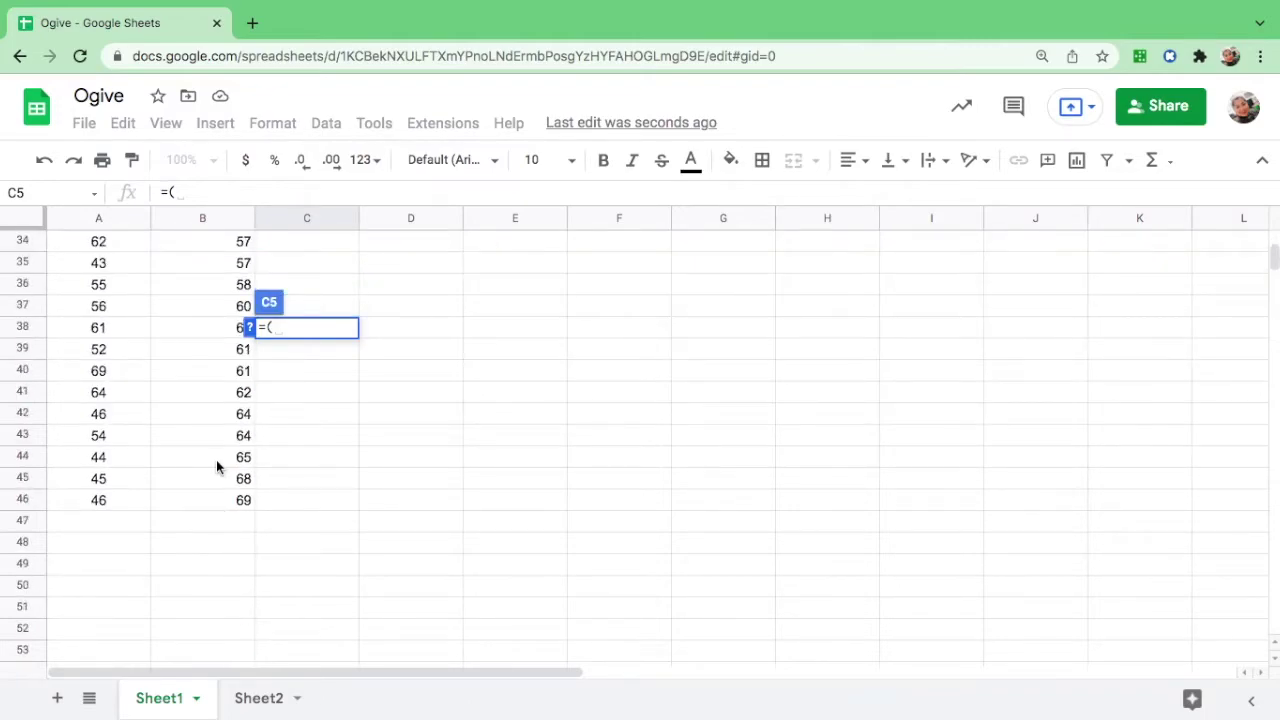
pyautogui.click(240, 501)
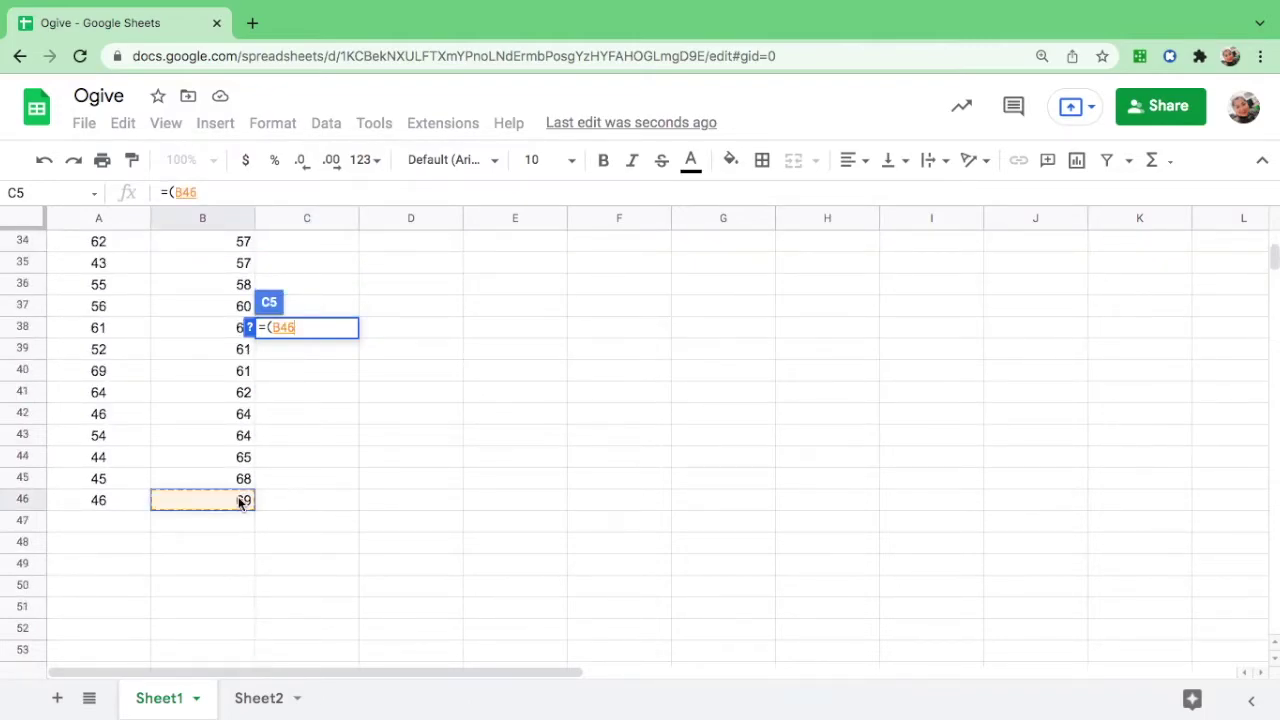
pyautogui.write('-')
pyautogui.scroll(10, 219, 384)
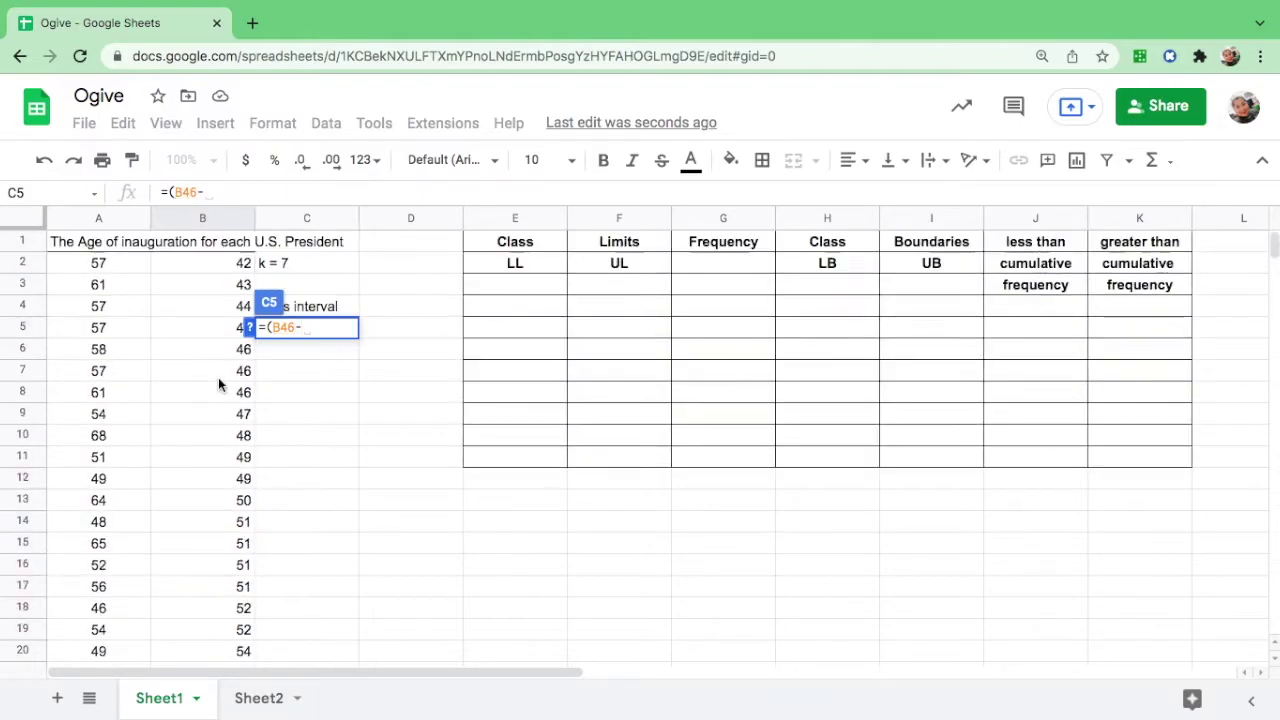
pyautogui.click(243, 264)
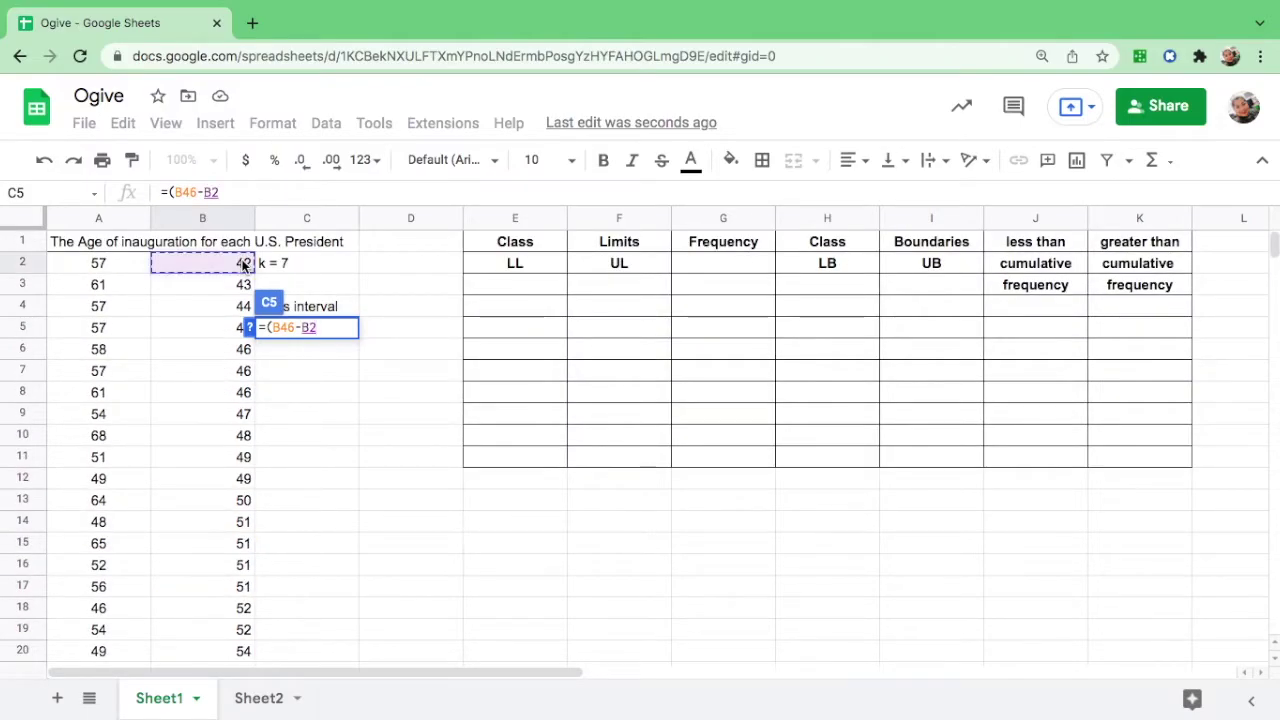
pyautogui.write(')')
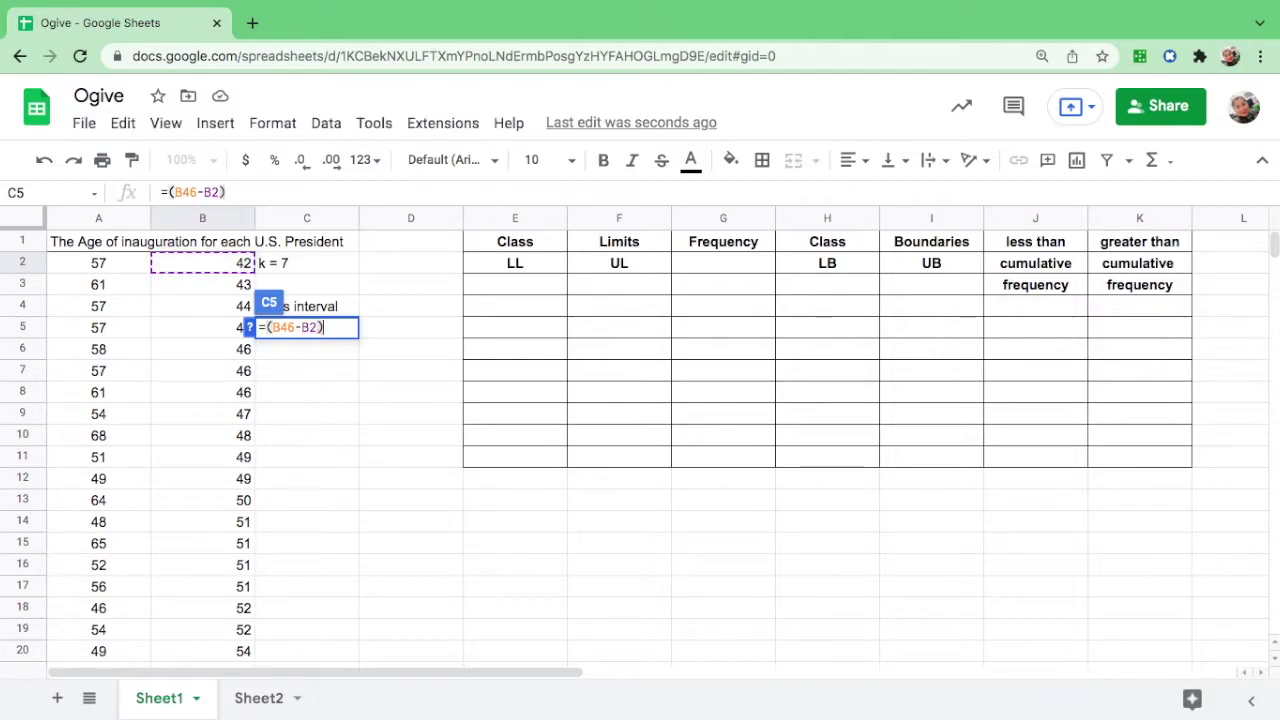
pyautogui.write('/')
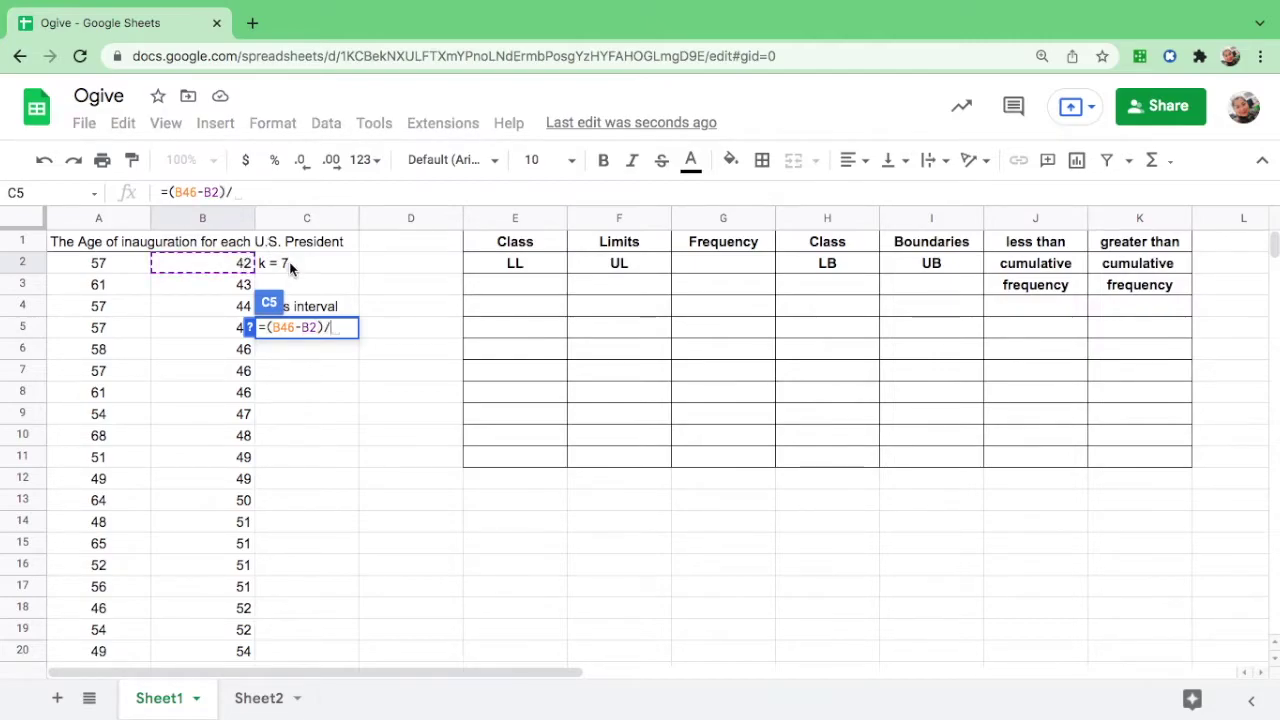
pyautogui.write('7')
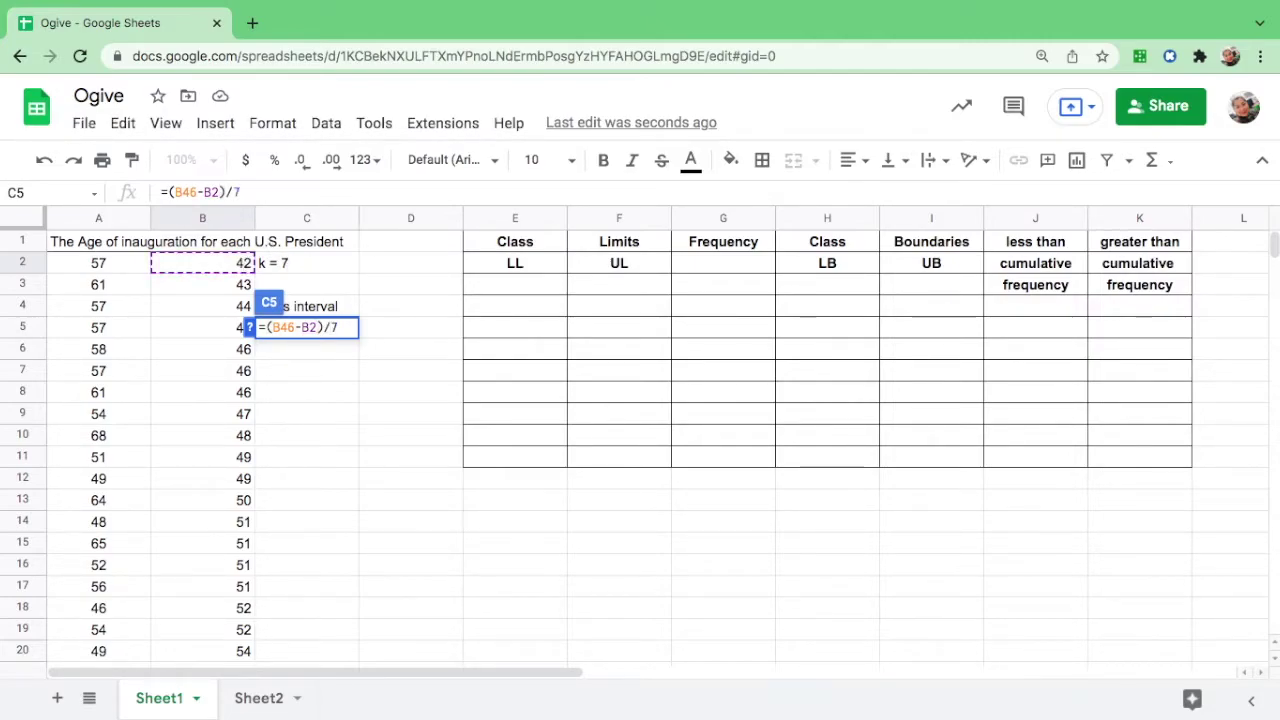
pyautogui.press('Return')
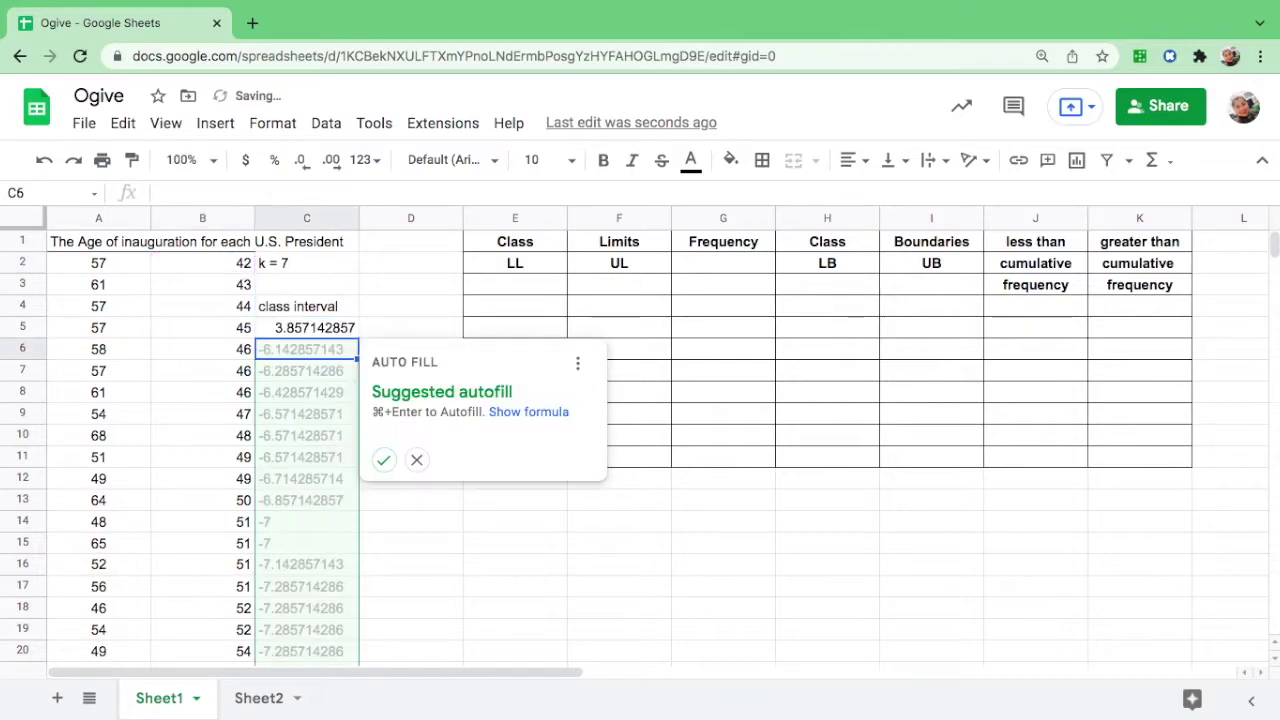
pyautogui.click(416, 460)
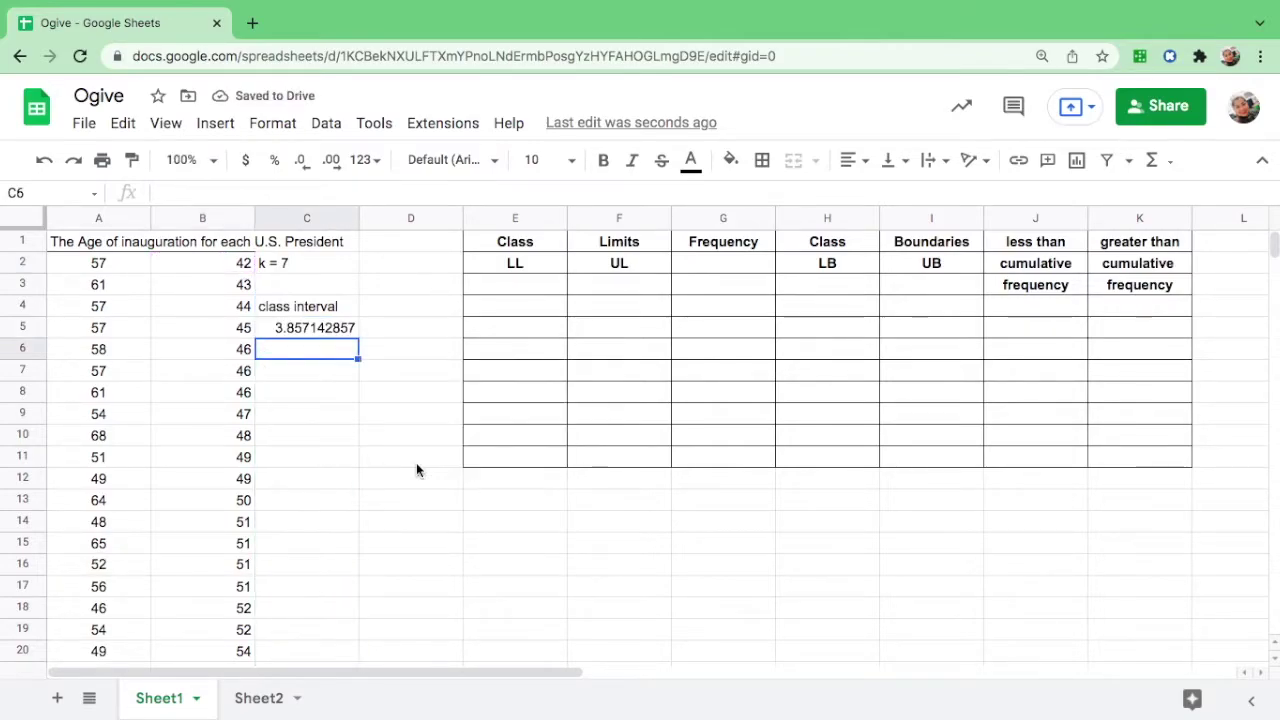
# Reduce the class interval in cell C5 to zero decimal places.
pyautogui.click(320, 334)
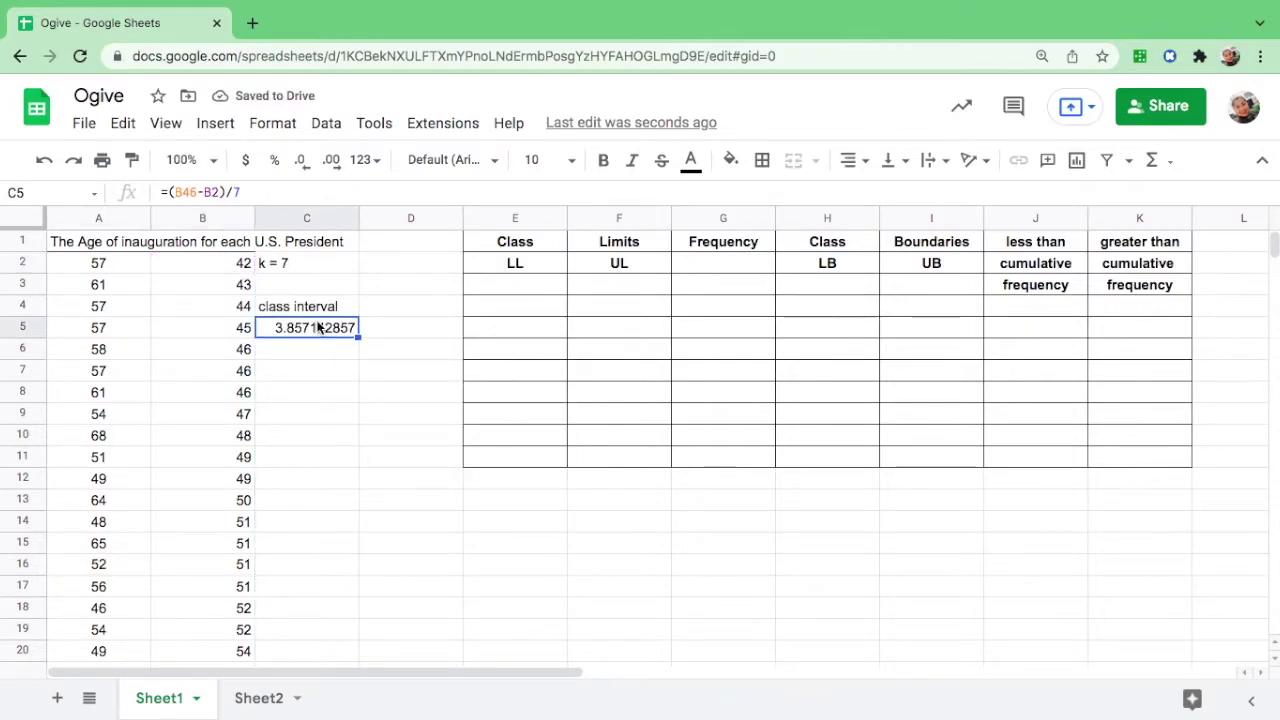
pyautogui.click(300, 163)
pyautogui.click(300, 163)
pyautogui.click(300, 163)
pyautogui.click(300, 163)
pyautogui.click(300, 163)
pyautogui.click(300, 163)
pyautogui.click(300, 163)
pyautogui.click(300, 163)
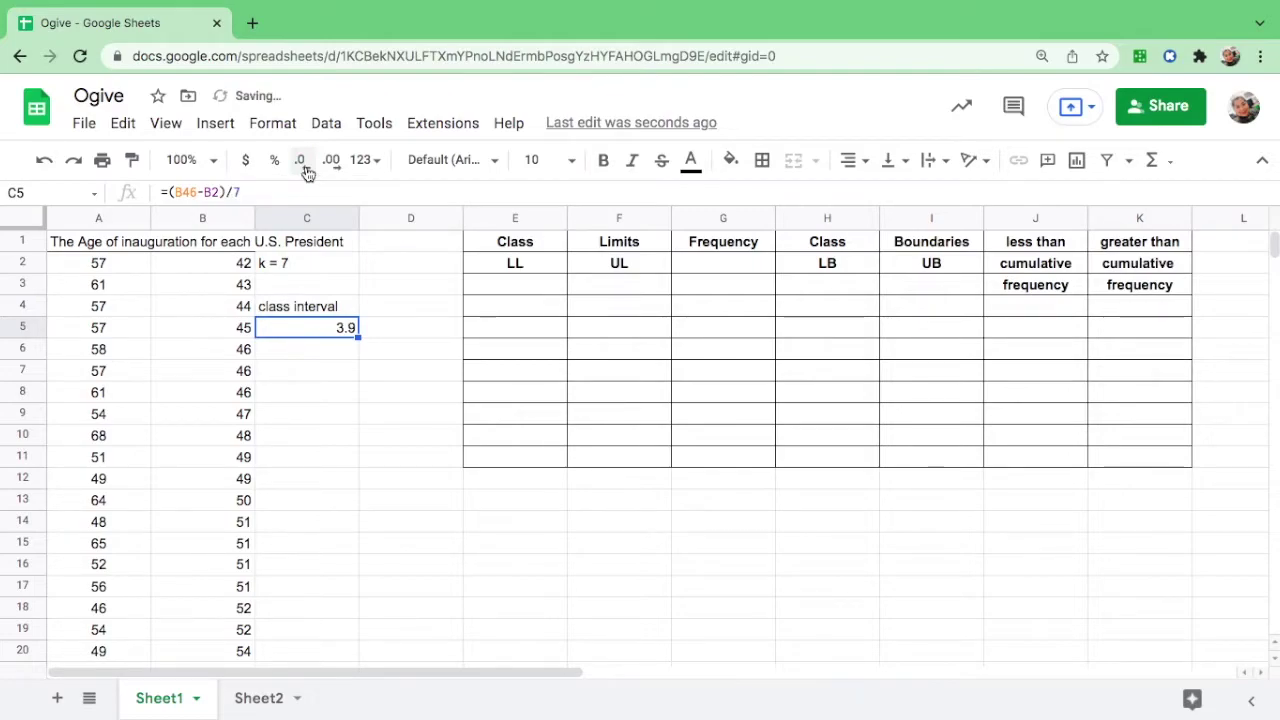
pyautogui.click(305, 167)
pyautogui.click(328, 365)
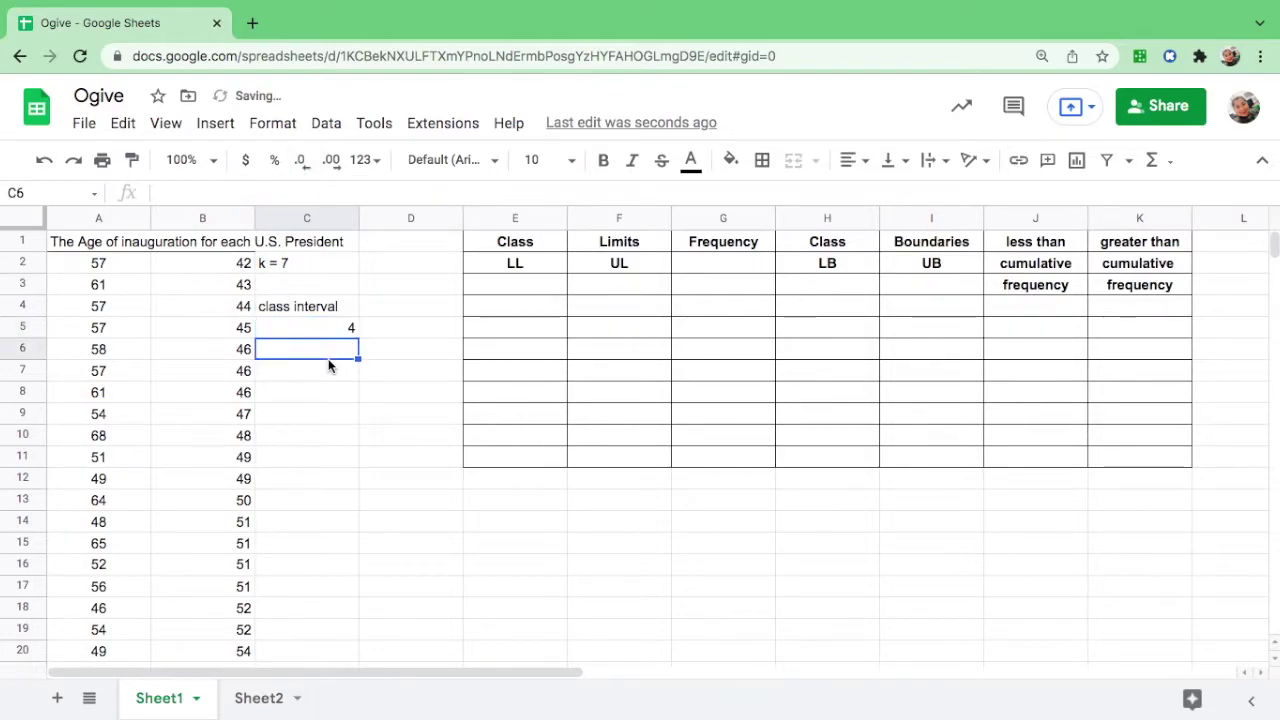
pyautogui.click(340, 330)
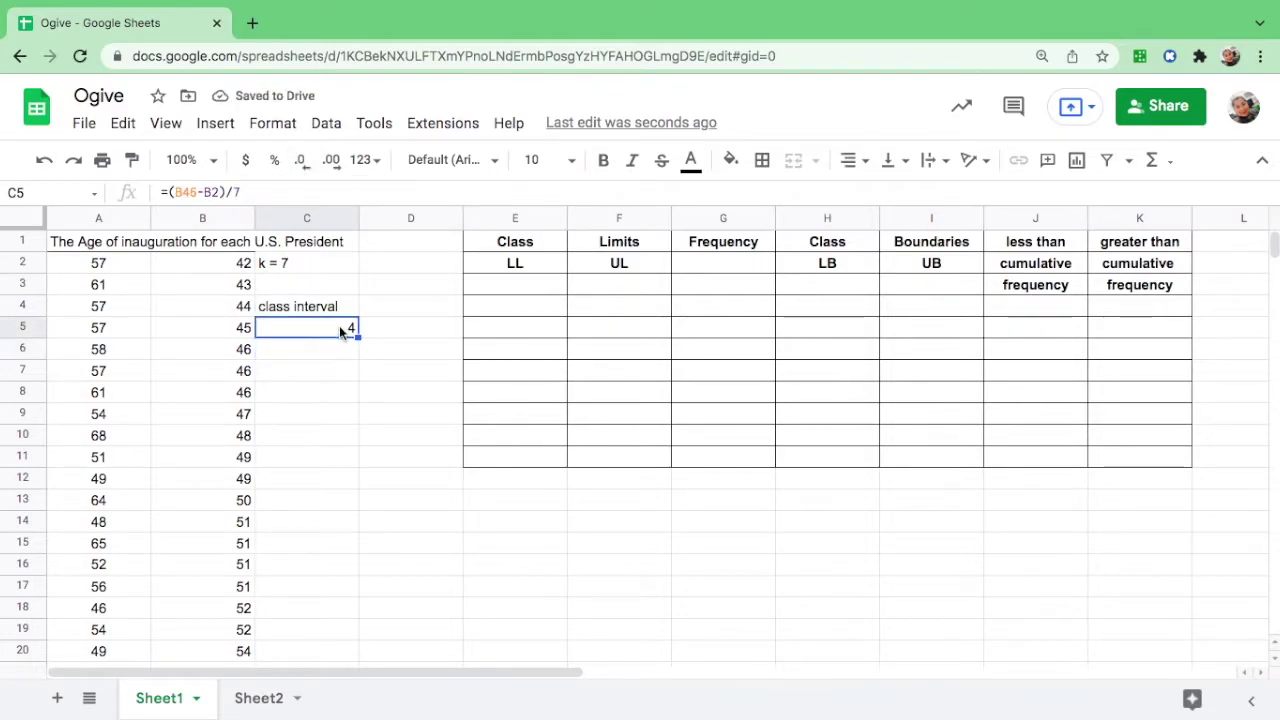
# Enter 42 as the first lower class limit in E3, and fill E4 through E10 with the formula =E3+4.
pyautogui.click(527, 288)
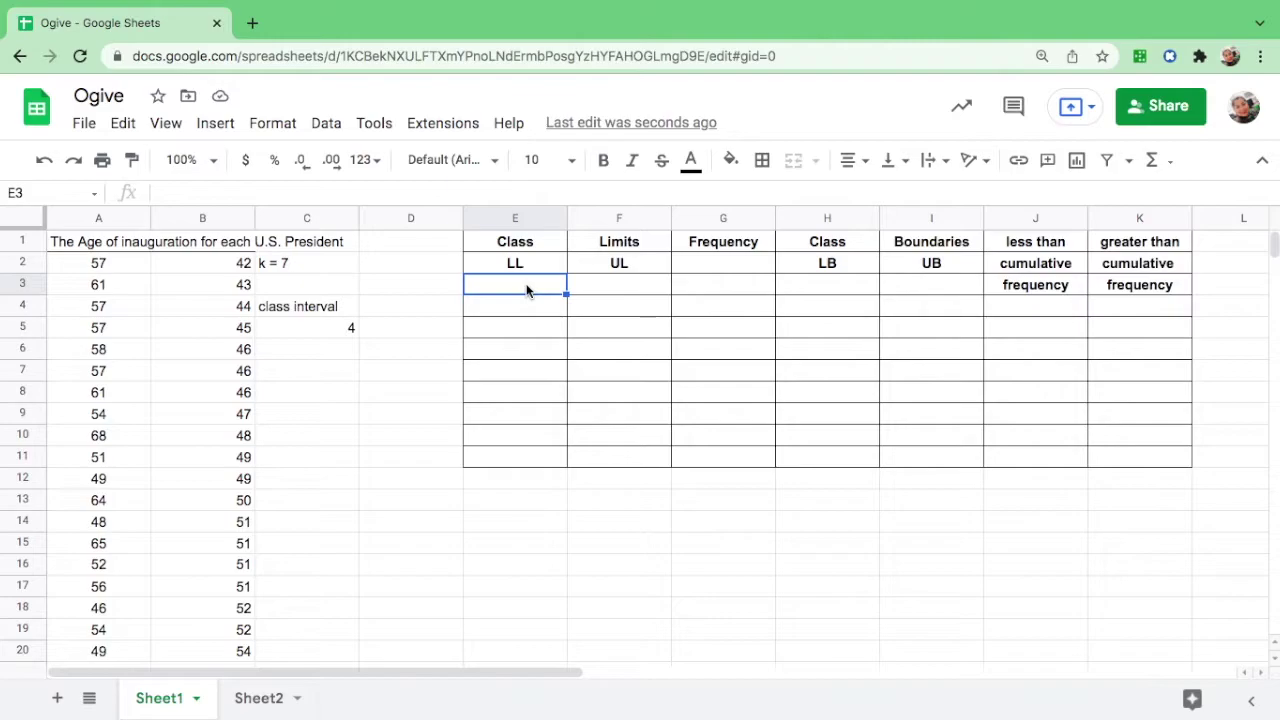
pyautogui.write('42')
pyautogui.click(541, 308)
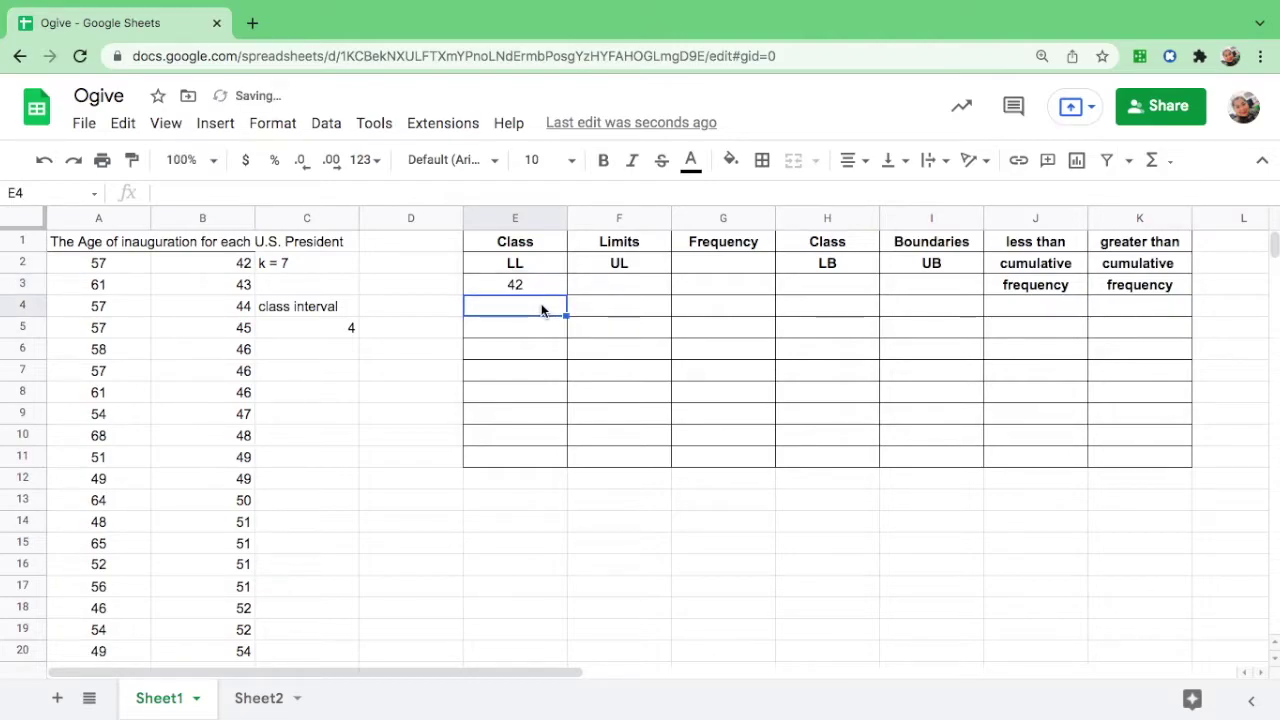
pyautogui.write('=')
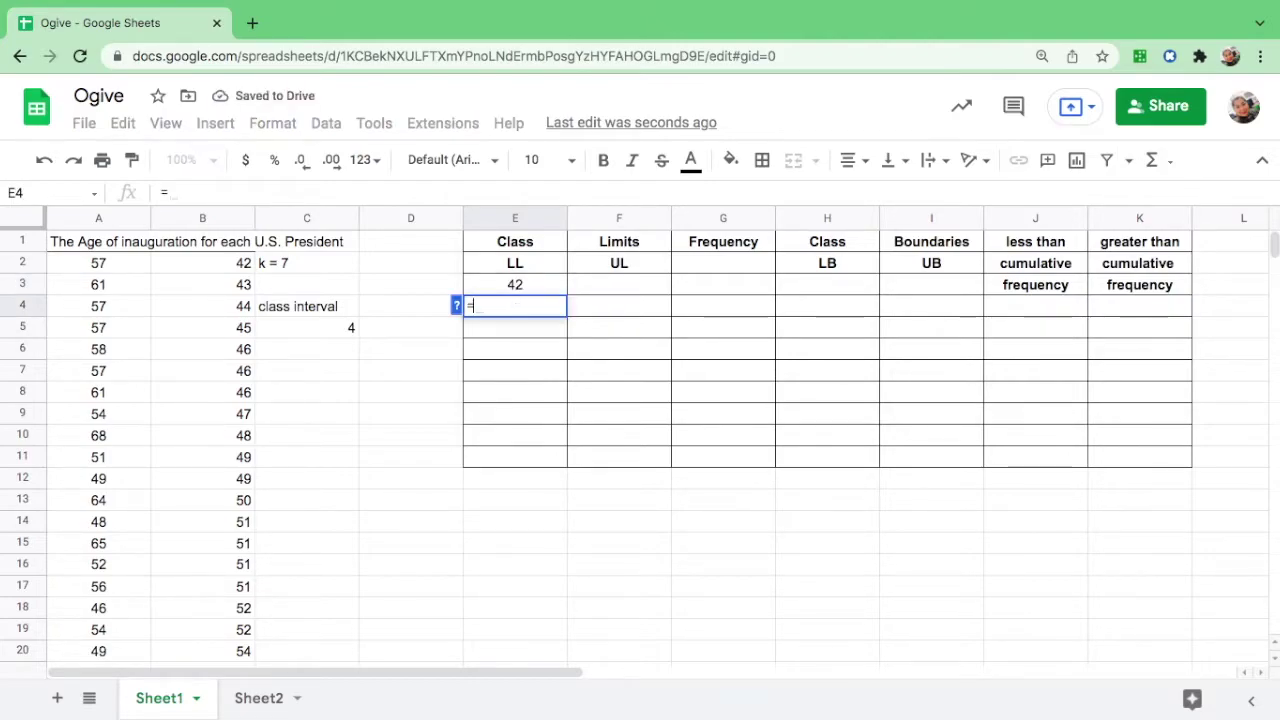
pyautogui.click(538, 284)
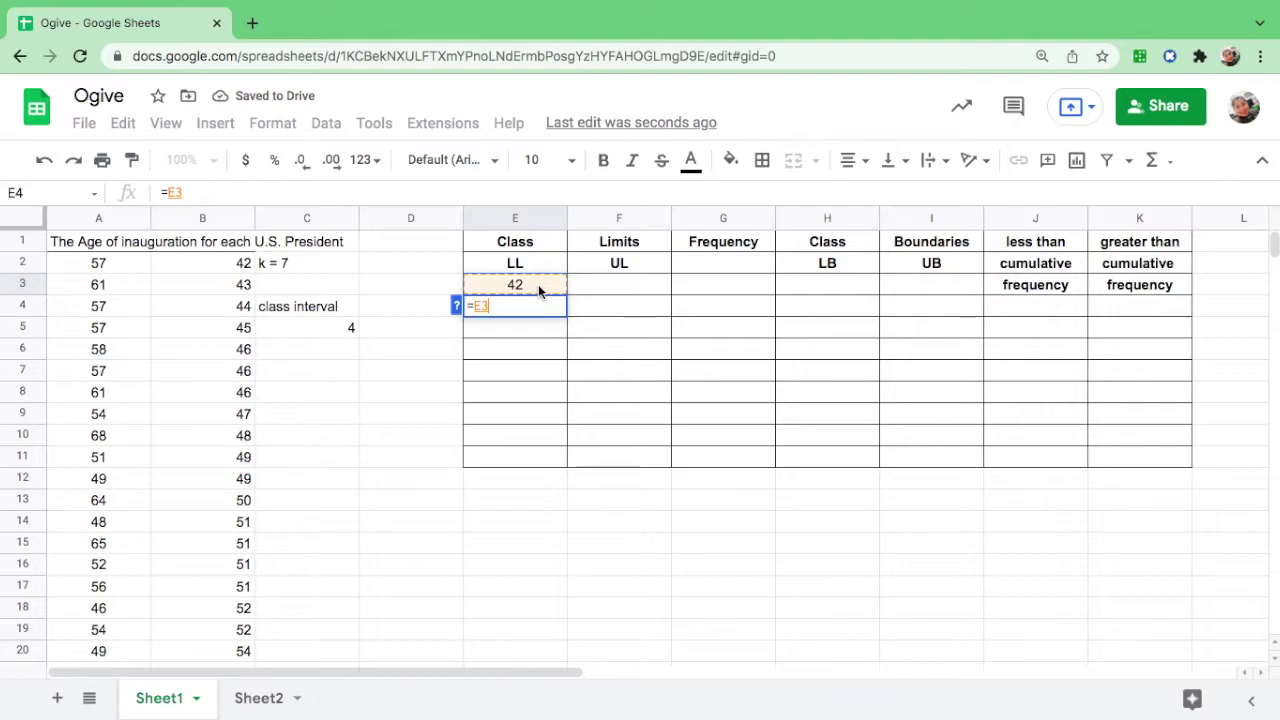
pyautogui.write('+')
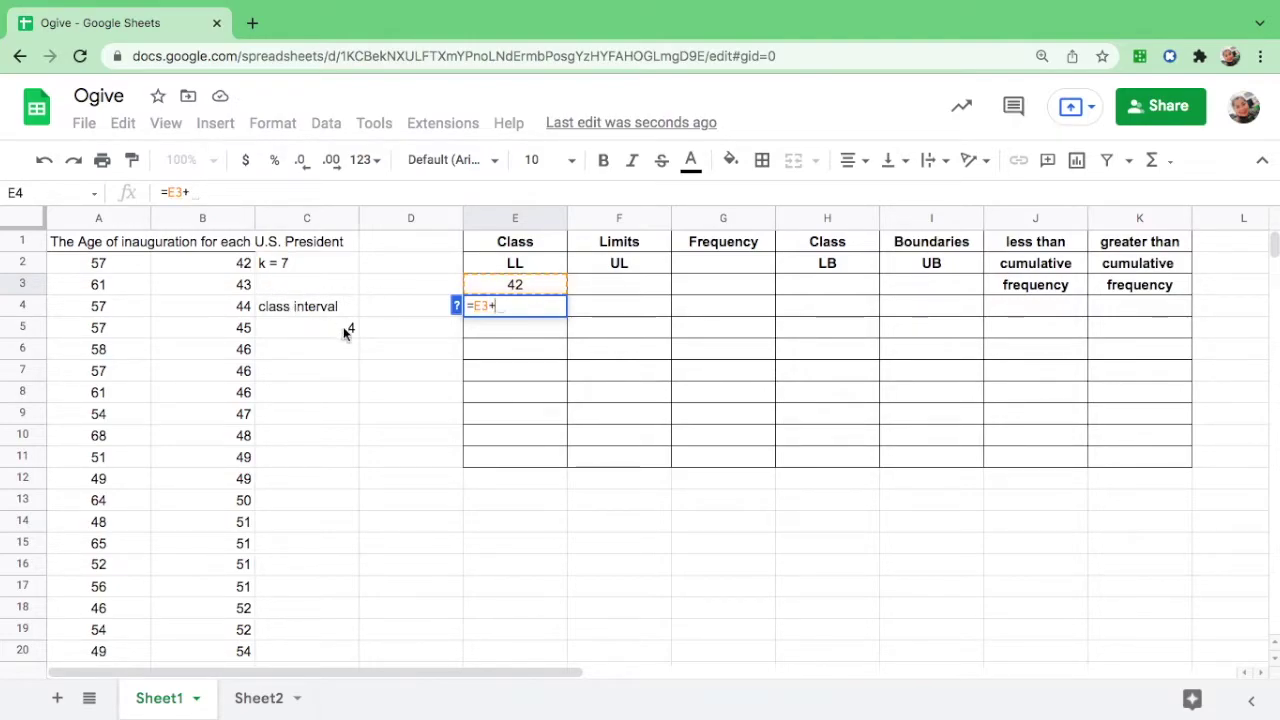
pyautogui.write('4')
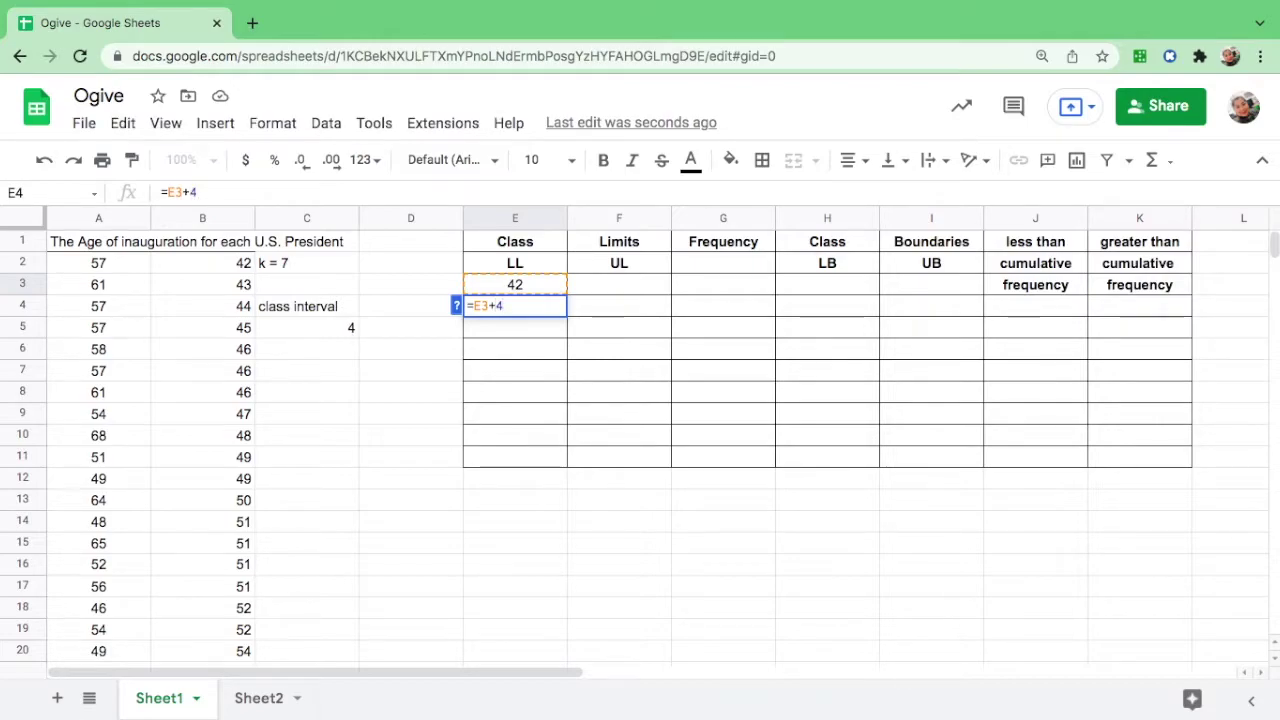
pyautogui.press('Return')
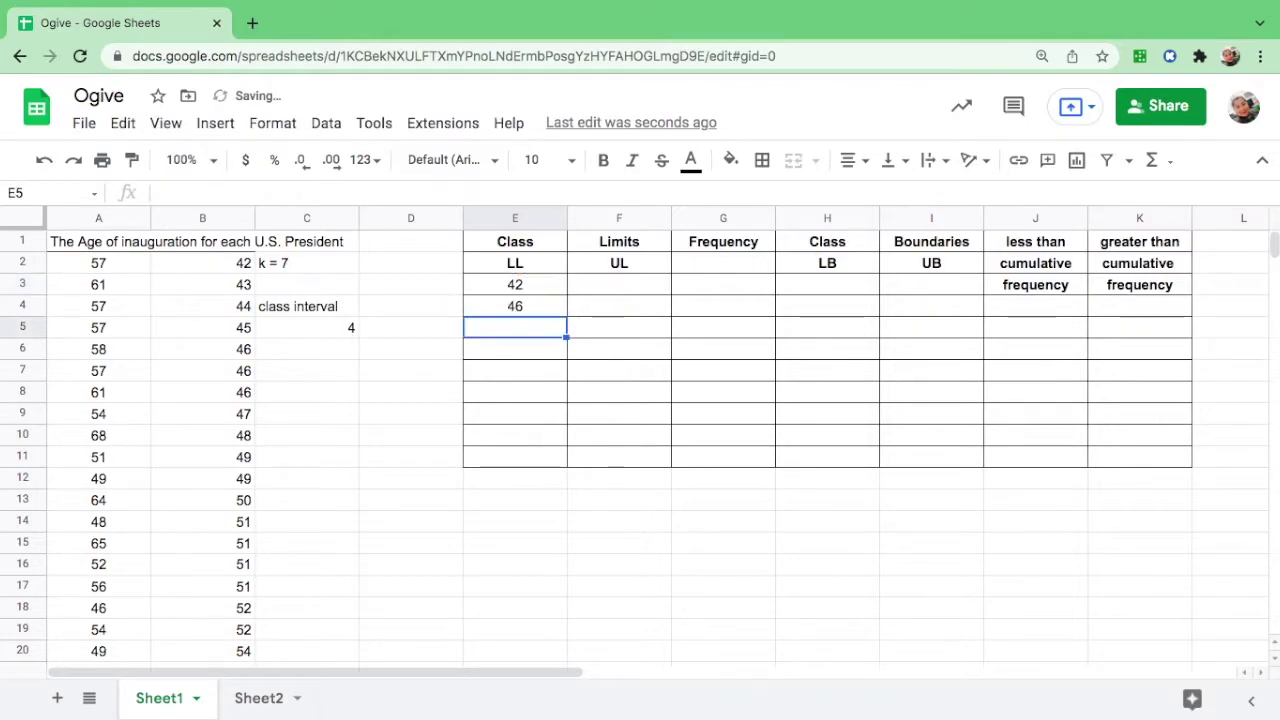
pyautogui.click(536, 306)
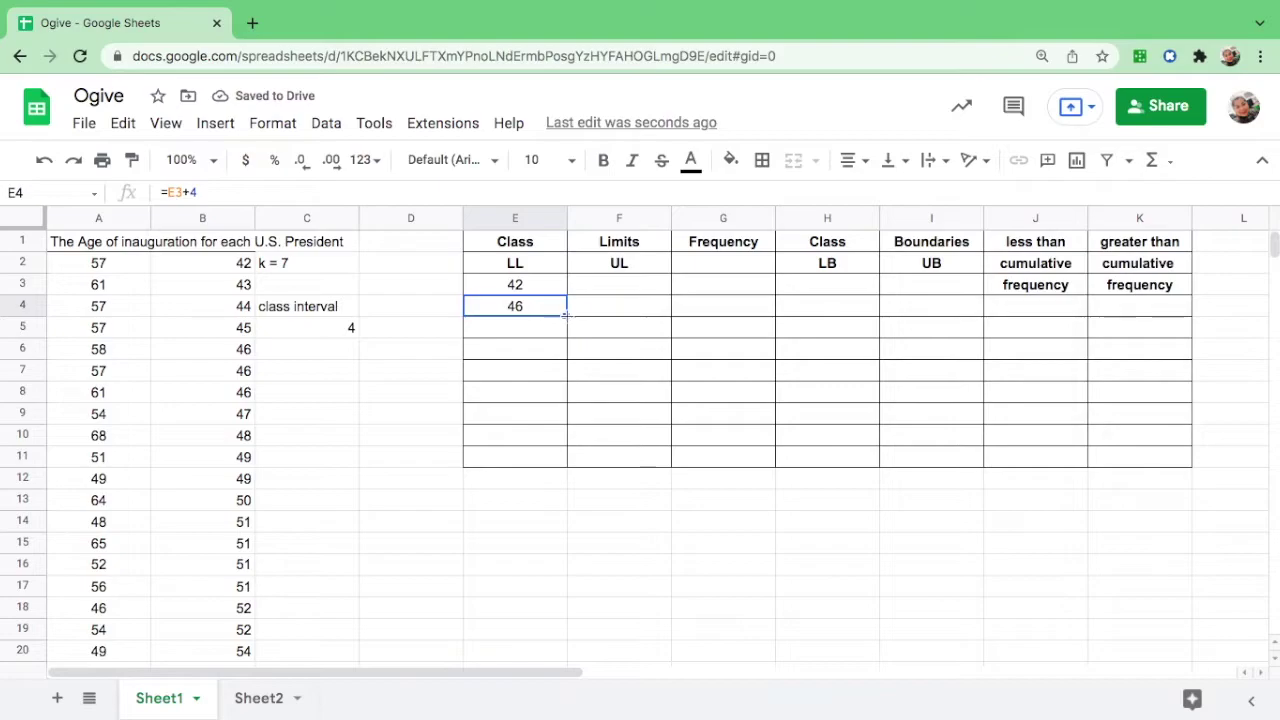
pyautogui.moveTo(566, 316); pyautogui.dragTo(565, 432)
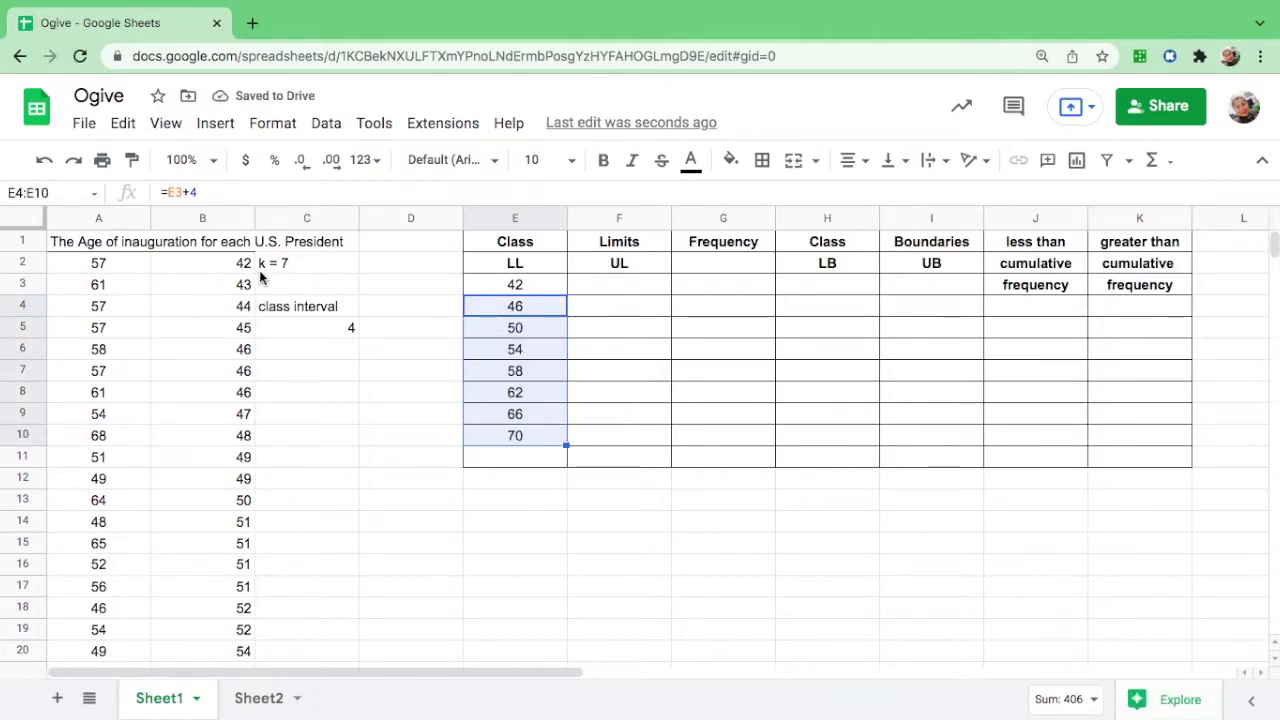
# Clear the surplus eighth lower class limit in cell E10, keeping only the seven classes from E3 to E9.
pyautogui.click(528, 288)
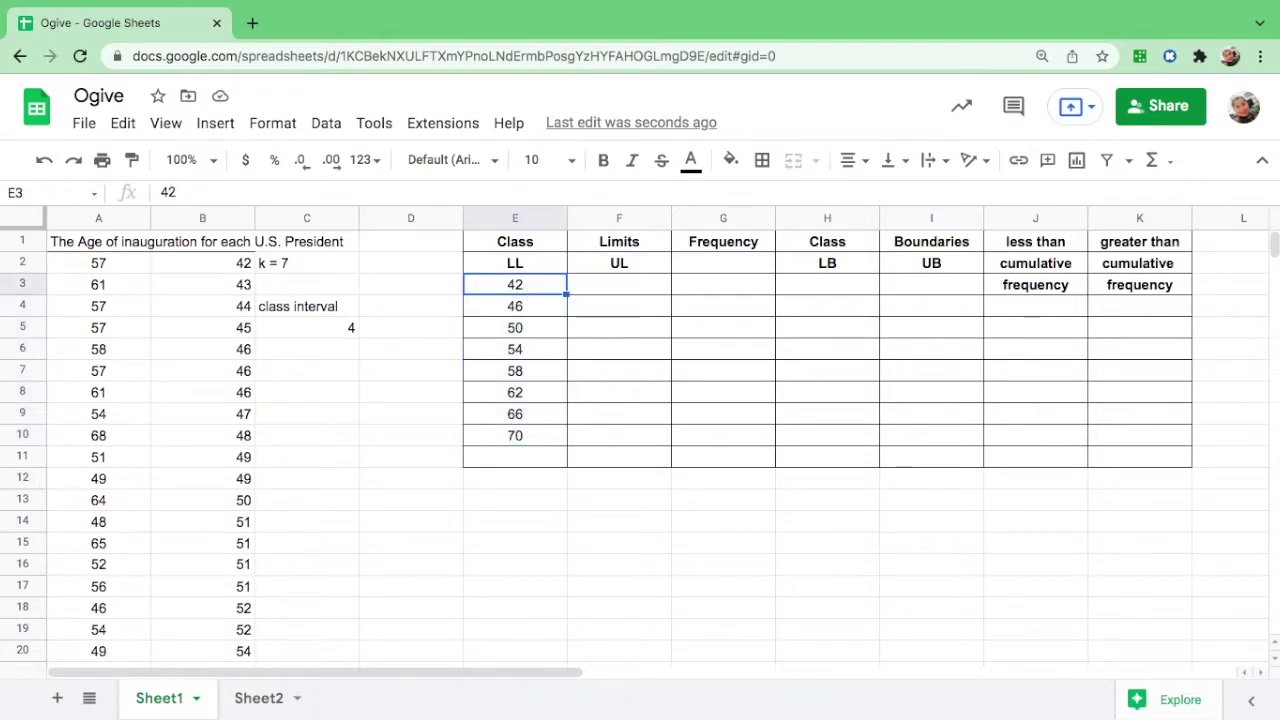
pyautogui.press('Down')
pyautogui.press('Down')
pyautogui.press('Down')
pyautogui.press('Down')
pyautogui.press('Down')
pyautogui.press('Down')
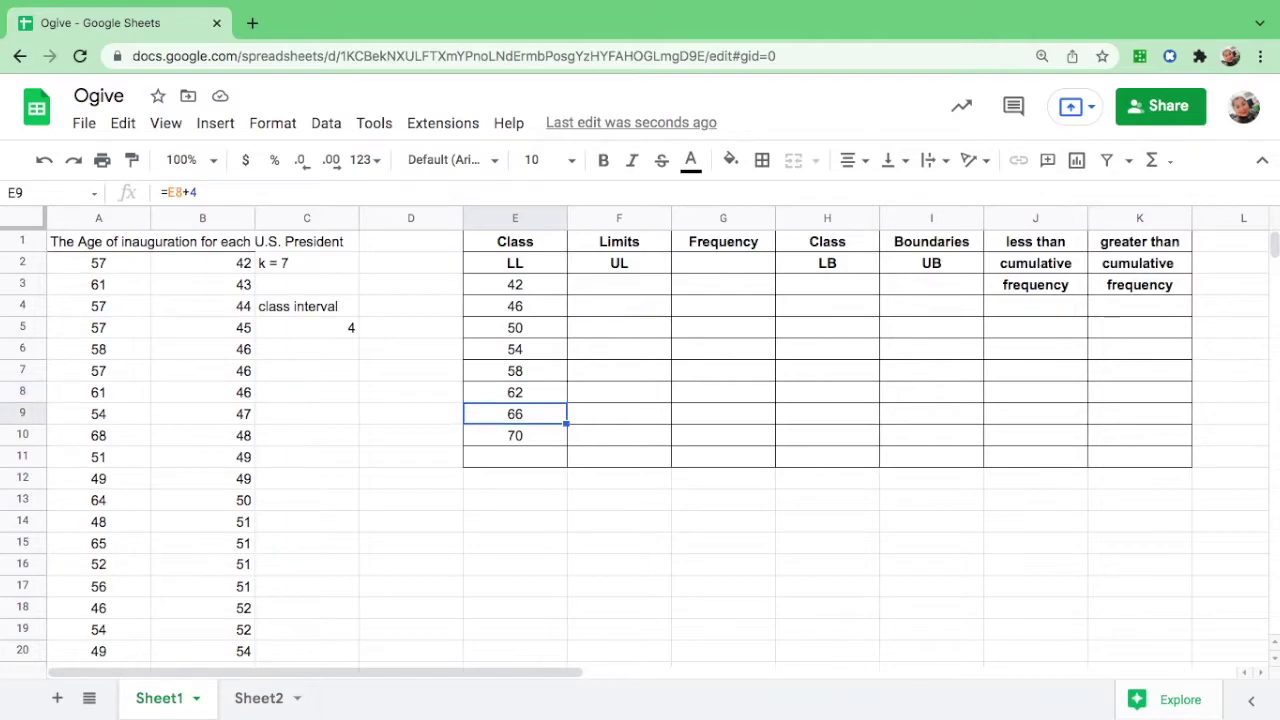
pyautogui.press('Down')
pyautogui.press('Delete')
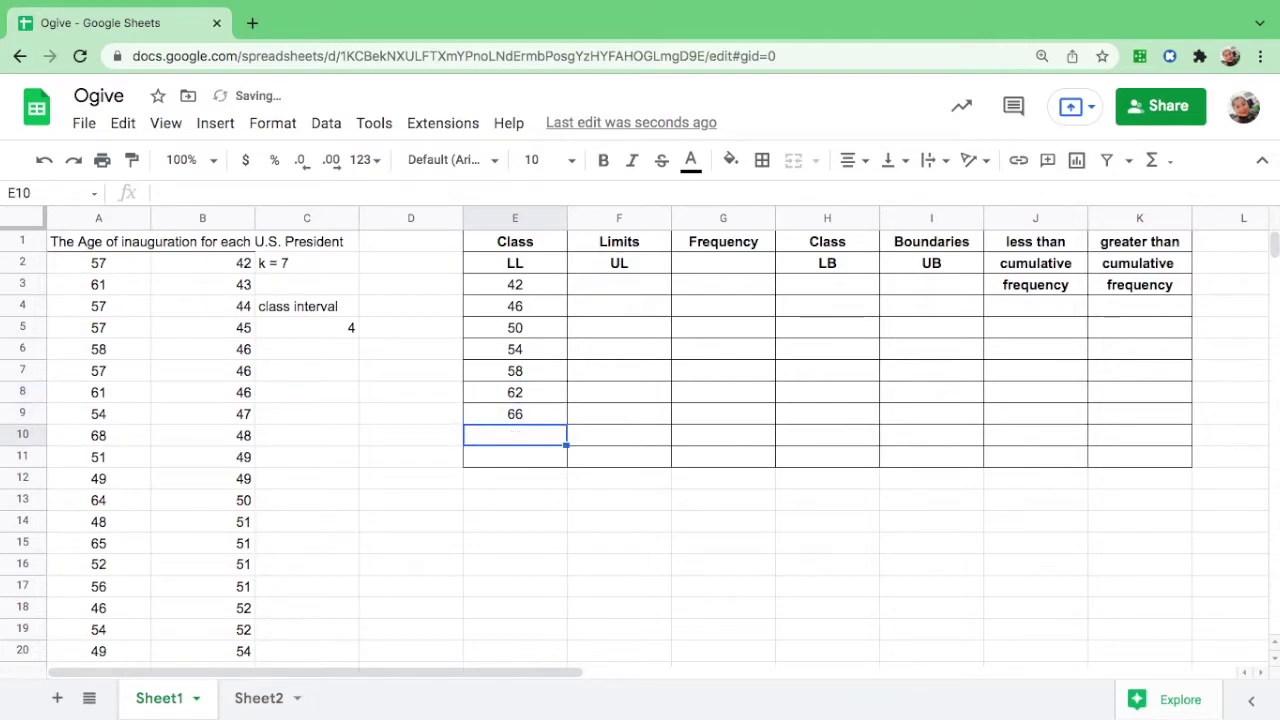
# Enter 45 as the first upper class limit in cell F3.
pyautogui.click(633, 289)
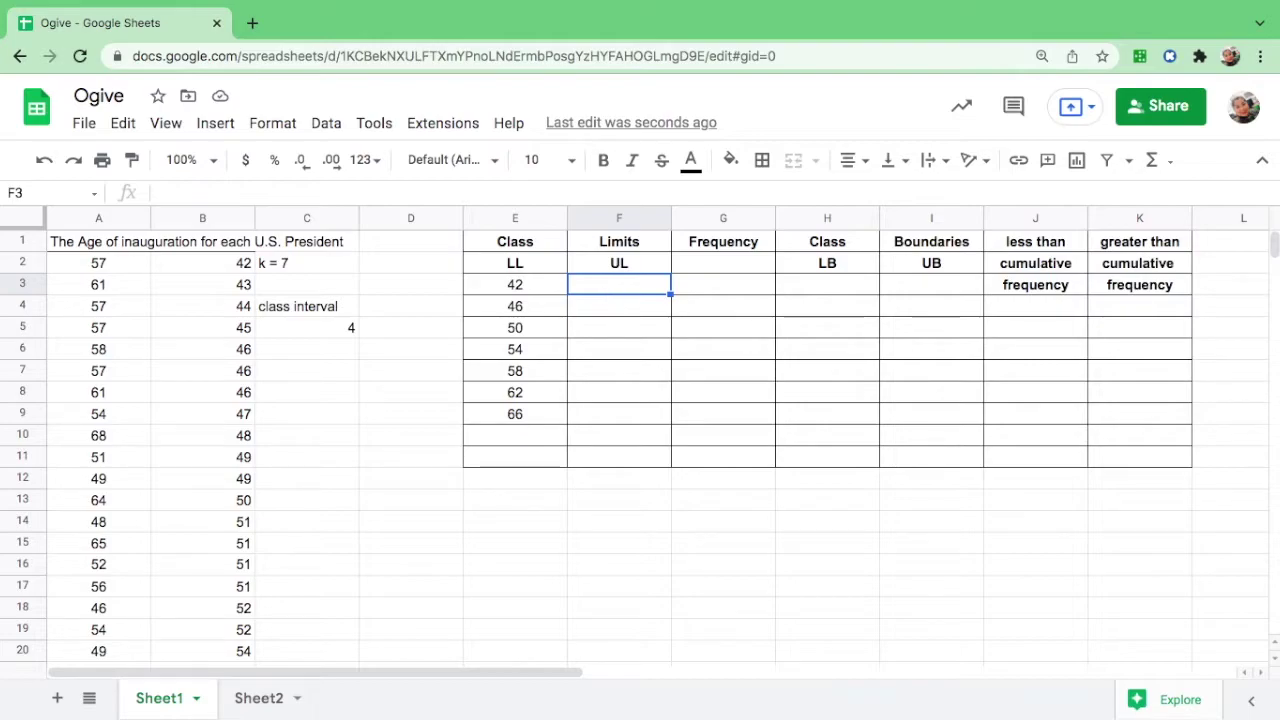
pyautogui.write('4')
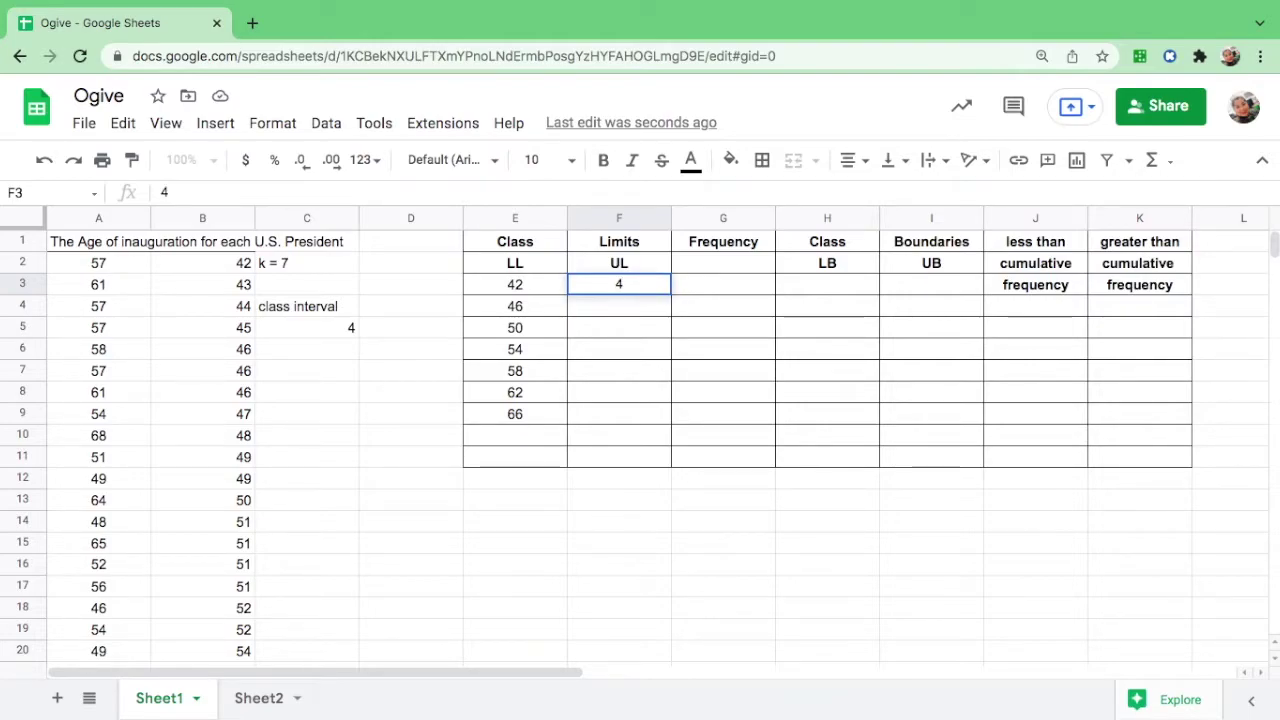
pyautogui.write('5')
pyautogui.press('Return')
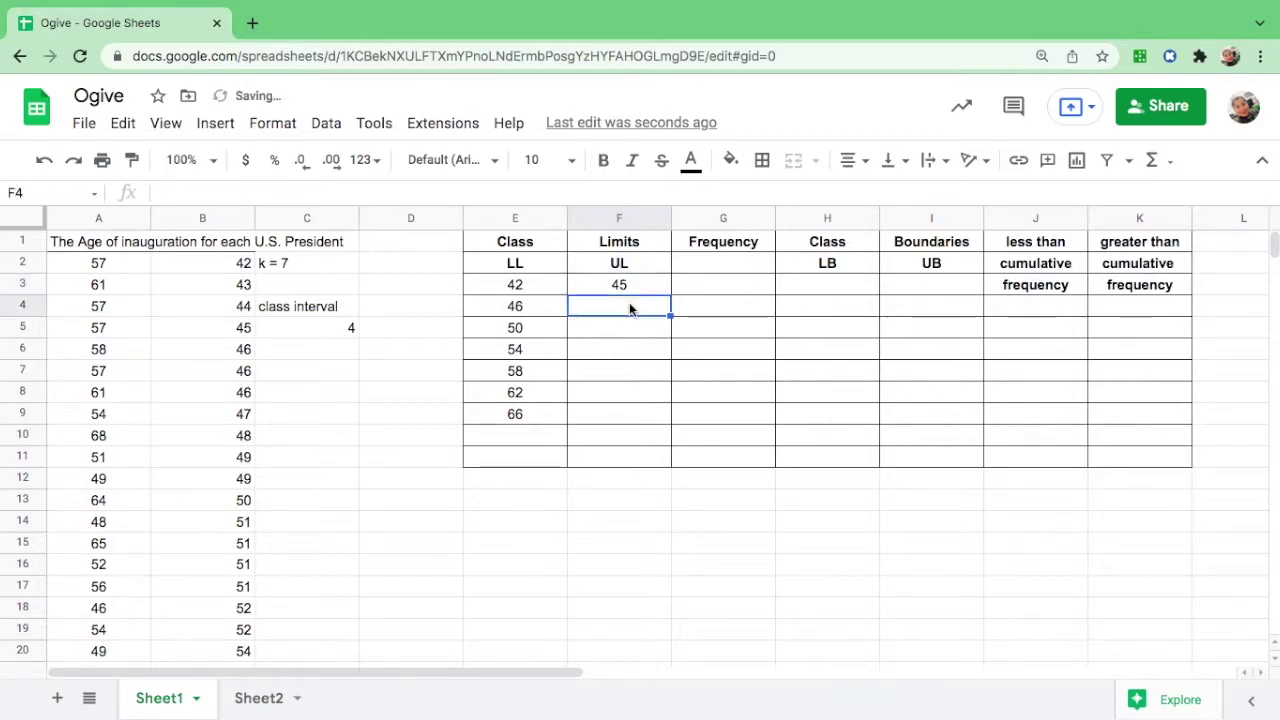
# Calculate the second upper class limit in F4 with the formula =F3+4, and fill it through F9.
pyautogui.write('=')
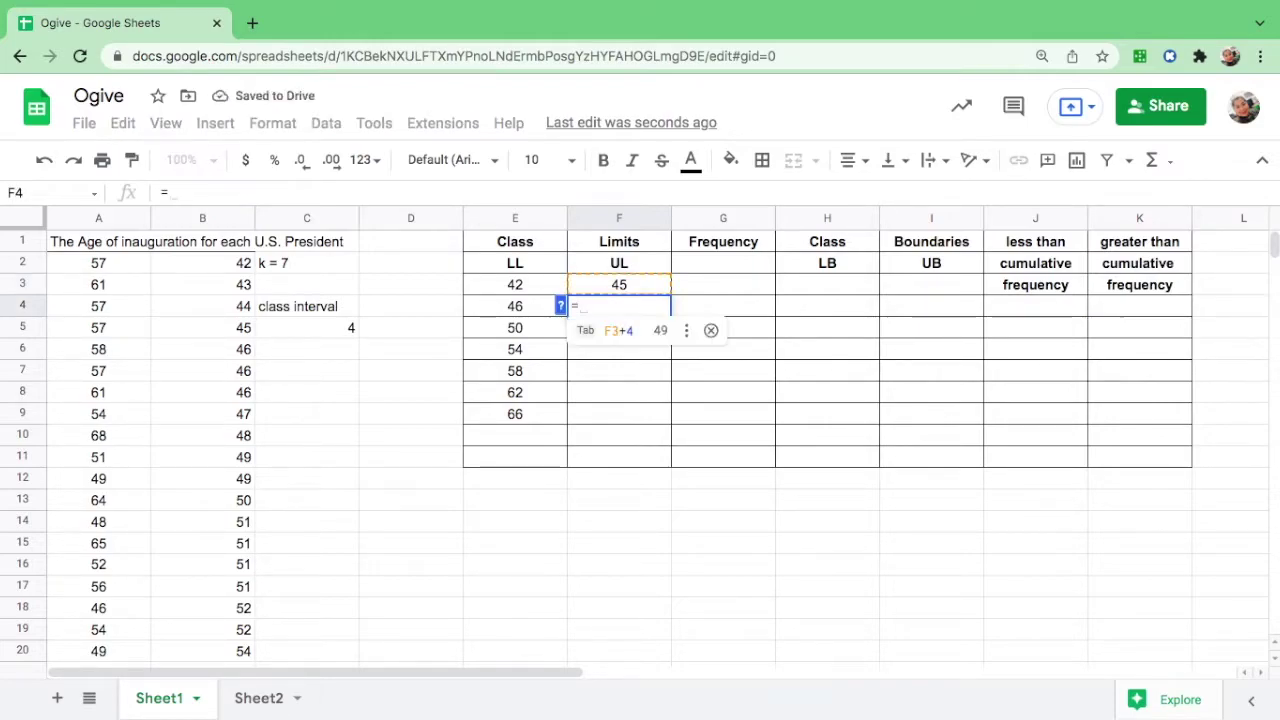
pyautogui.click(636, 287)
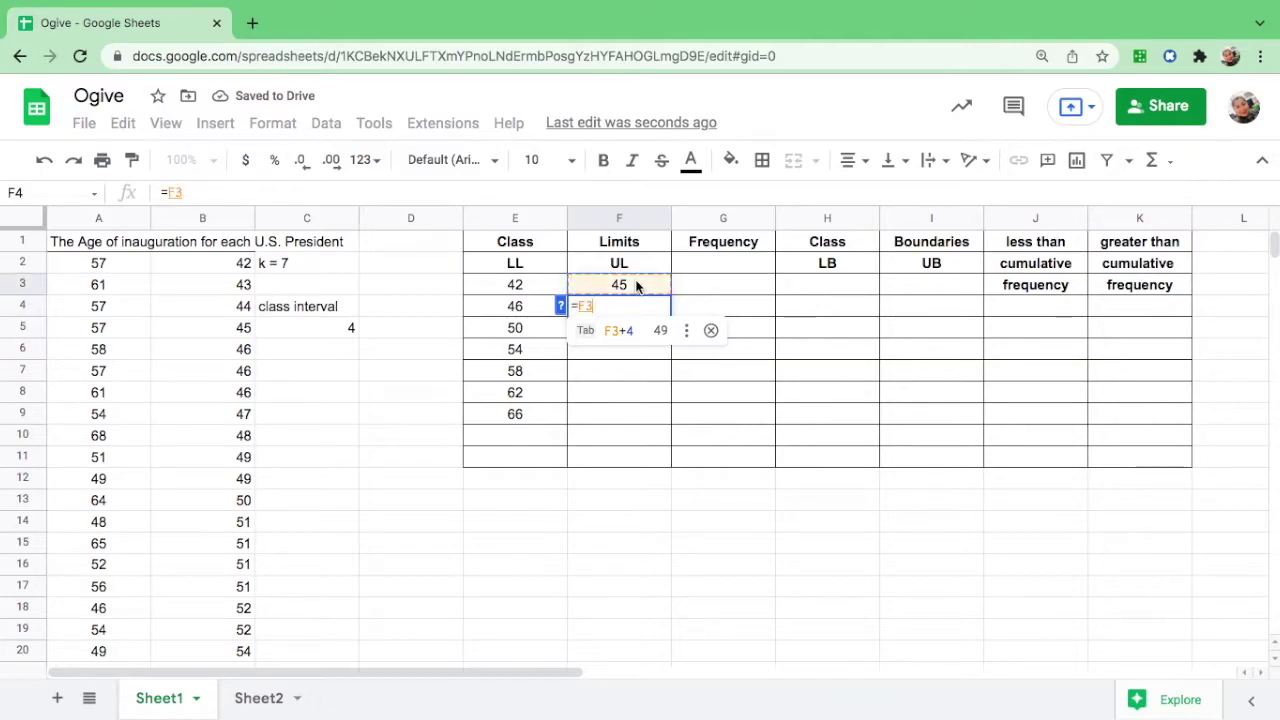
pyautogui.write('+')
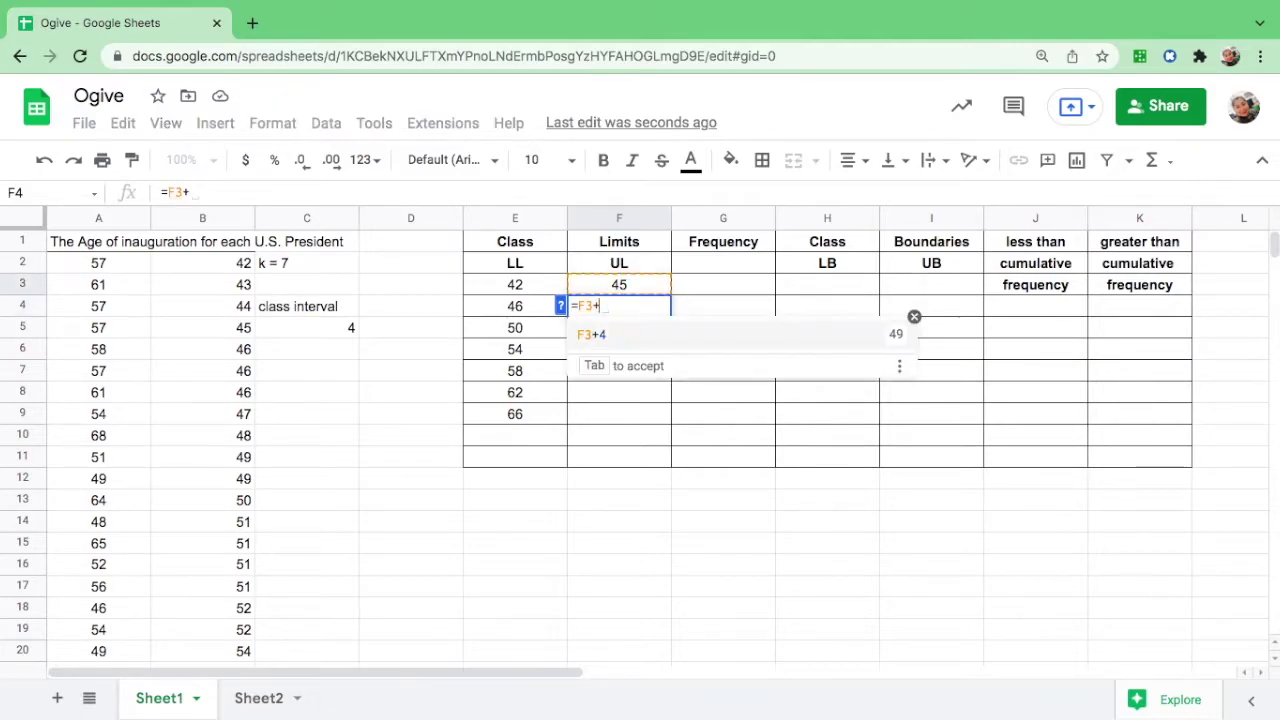
pyautogui.write('4')
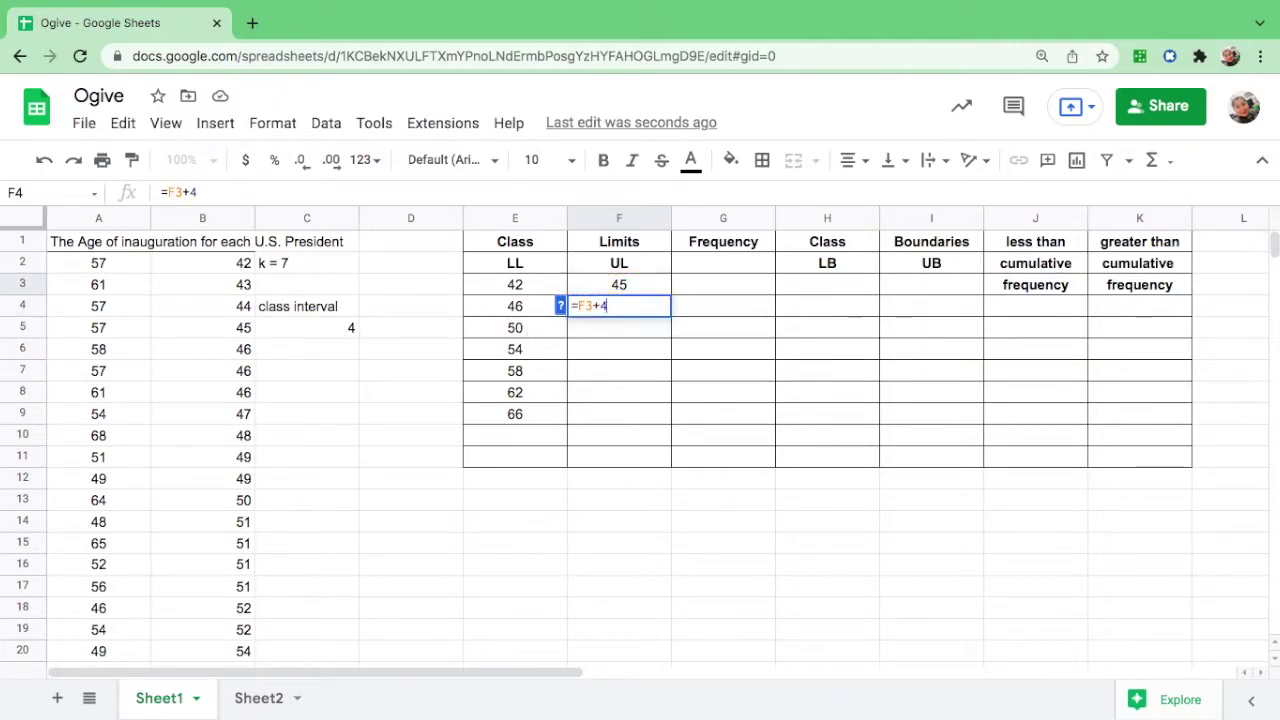
pyautogui.press('Return')
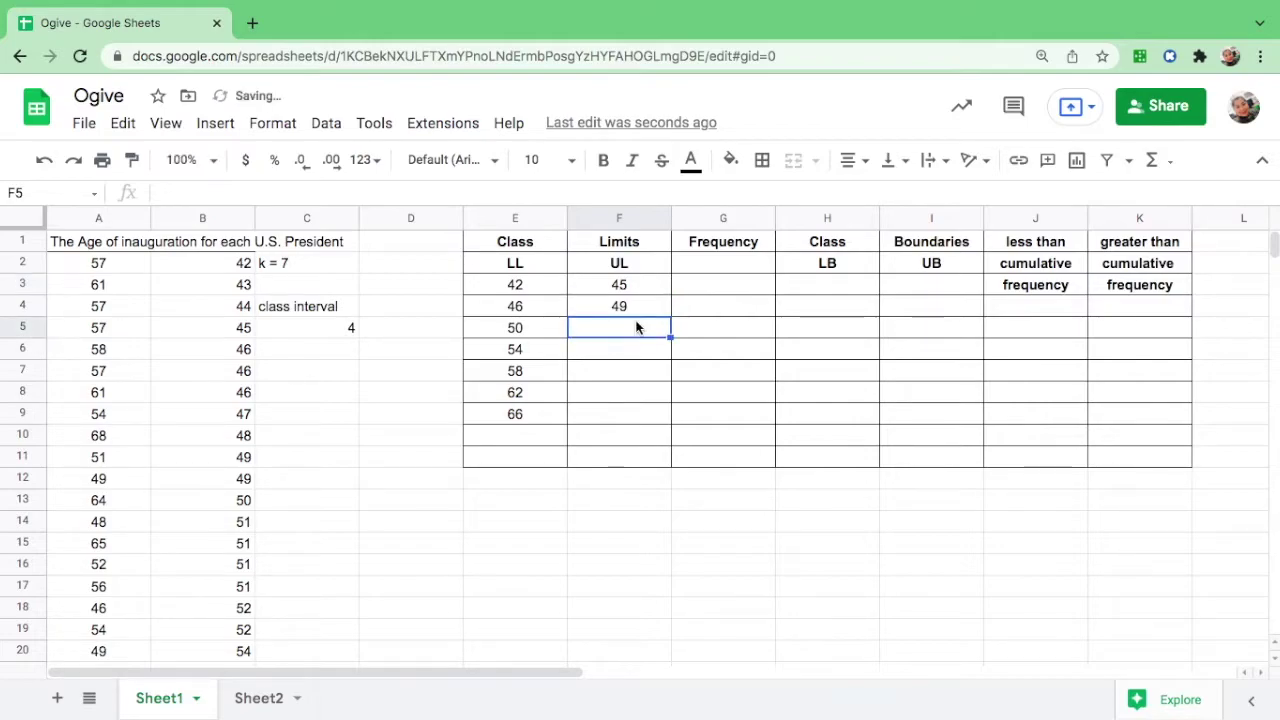
pyautogui.click(645, 310)
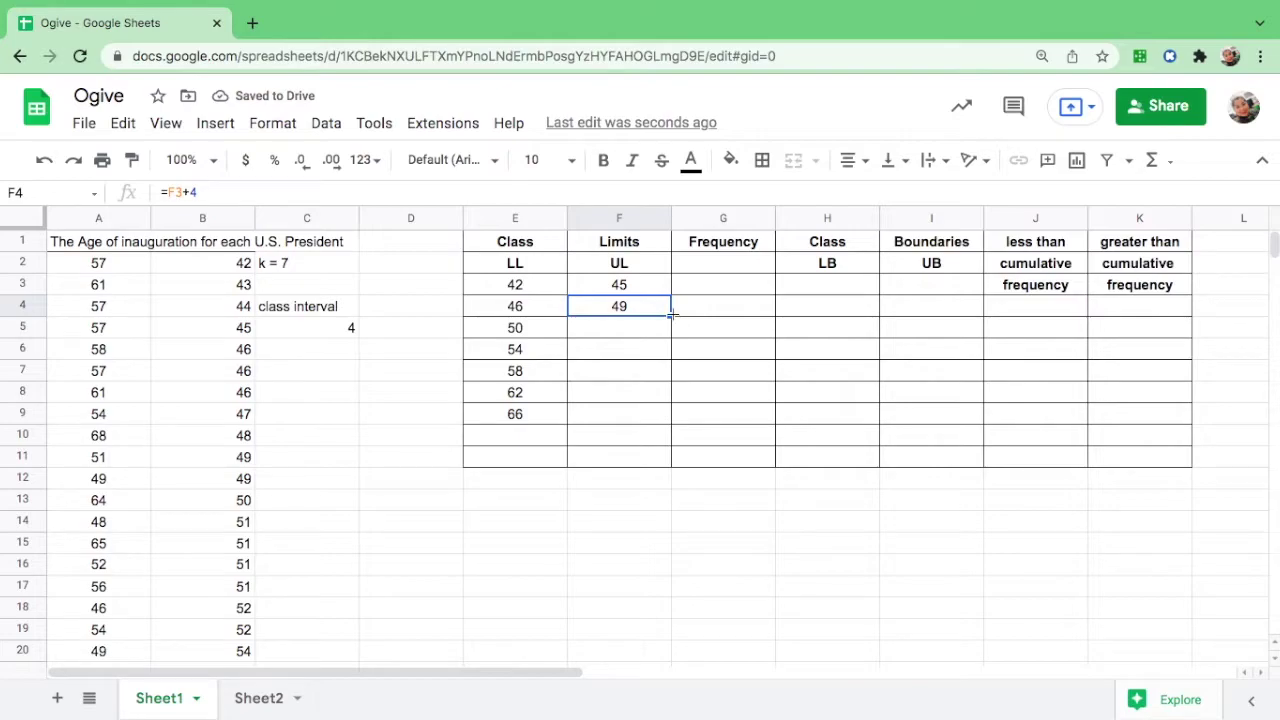
pyautogui.moveTo(672, 315); pyautogui.dragTo(666, 422)
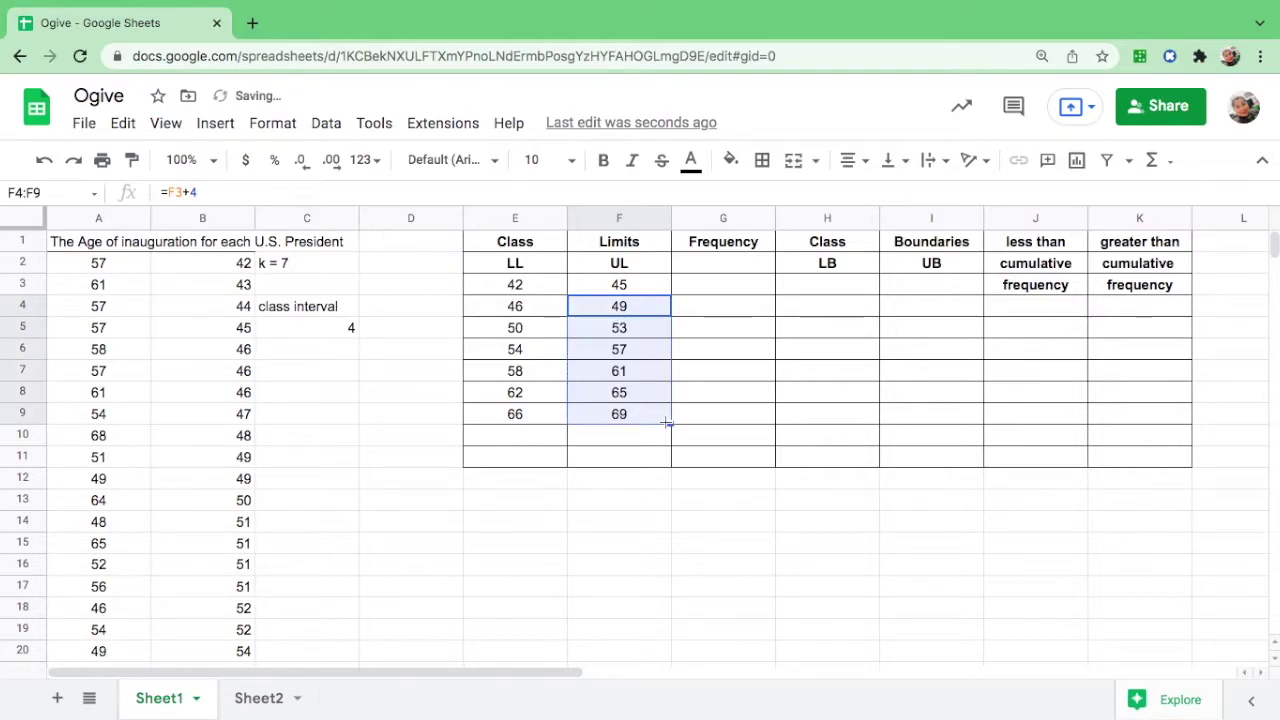
# Fill the ages 42 to 45 in B2:B5 with blue, and enter 4 as that class's frequency in G3.
pyautogui.click(746, 288)
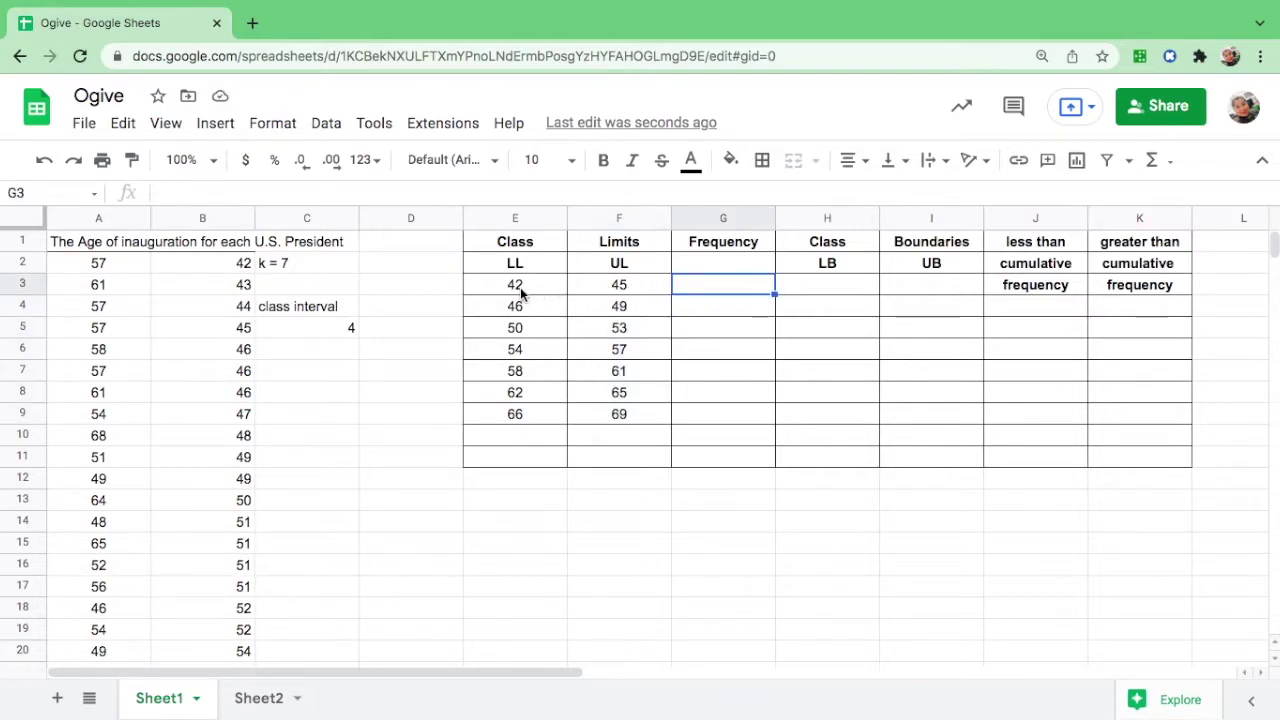
pyautogui.click(221, 260)
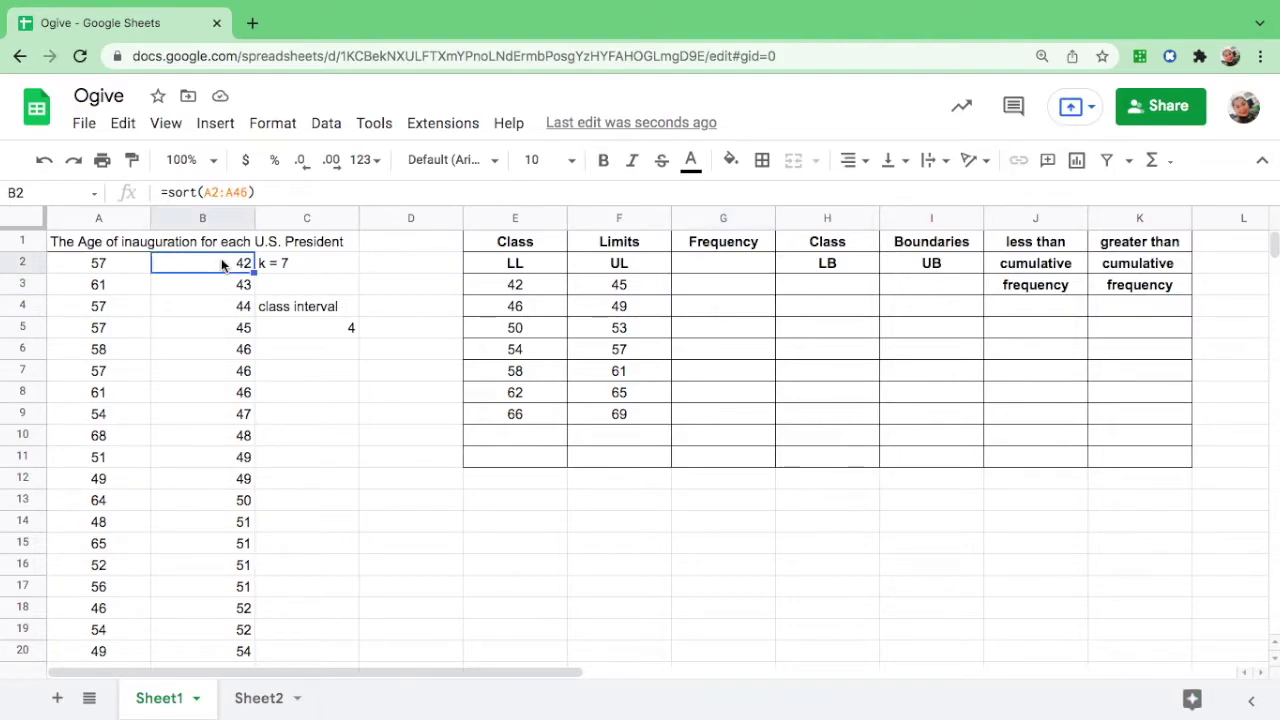
pyautogui.hotkey('shift', 'Down')
pyautogui.hotkey('shift', 'Down')
pyautogui.hotkey('shift', 'Down')
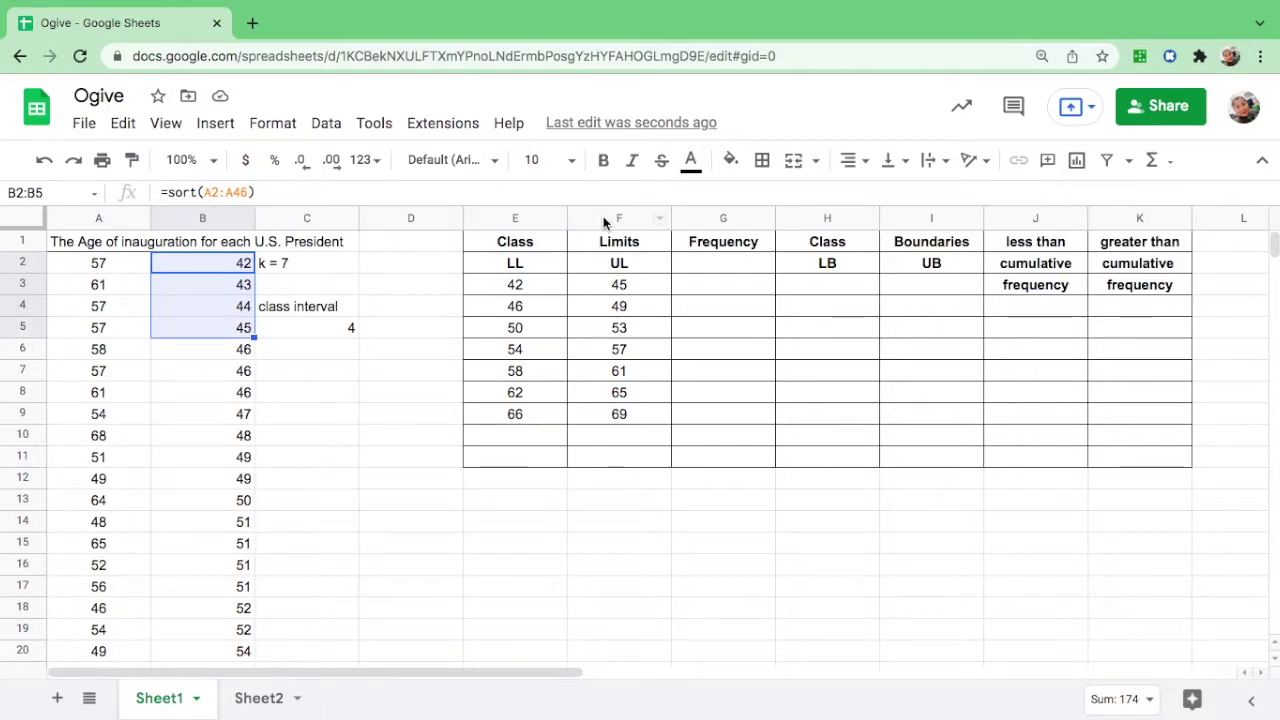
pyautogui.click(731, 160)
pyautogui.click(785, 223)
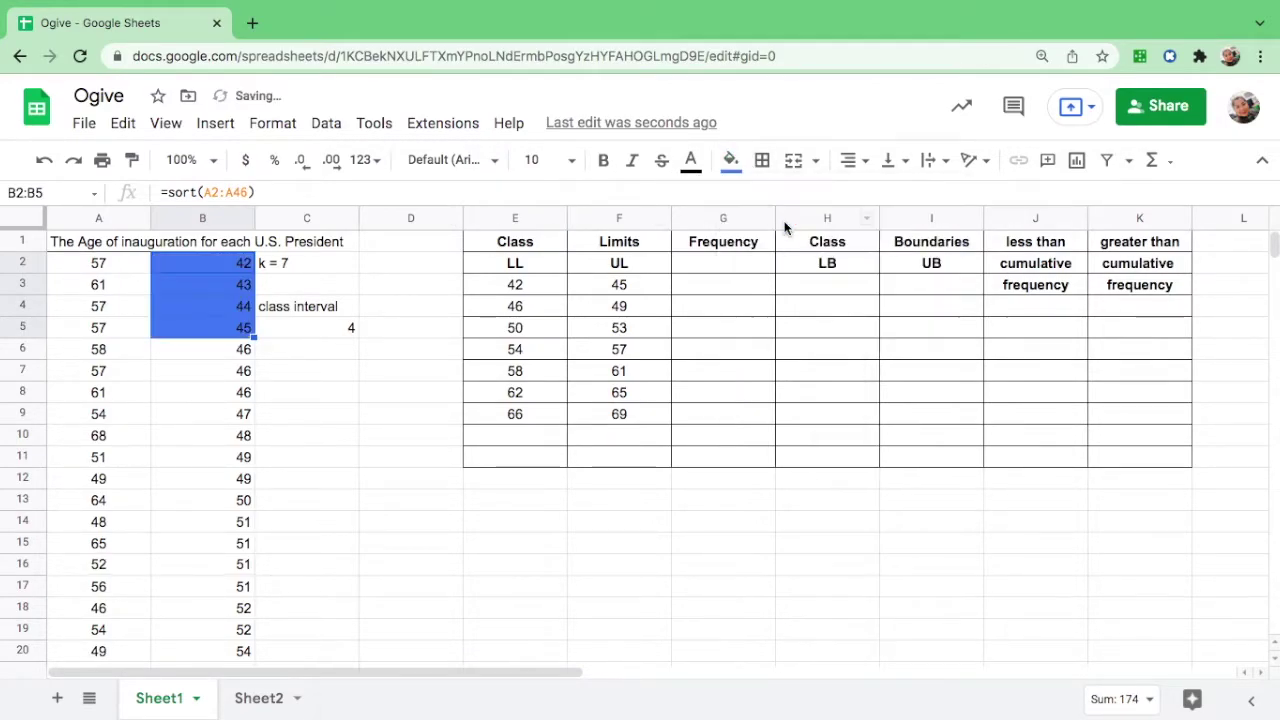
pyautogui.click(750, 282)
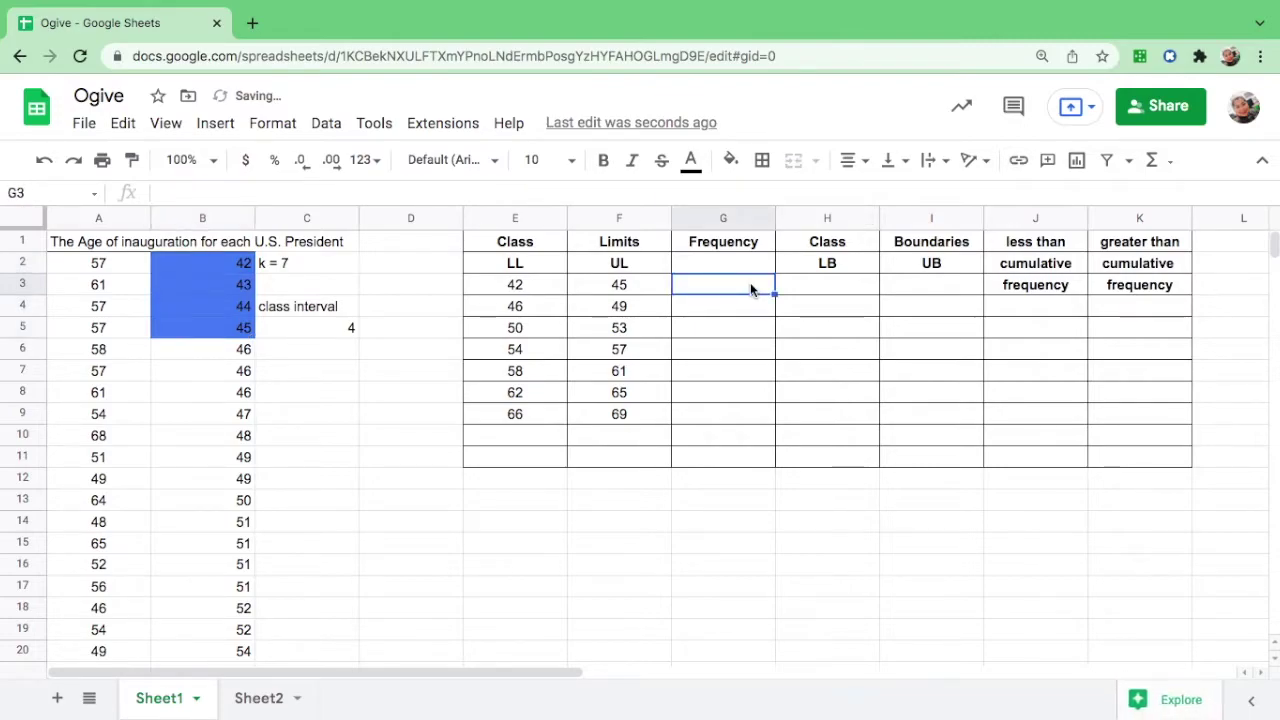
pyautogui.write('4')
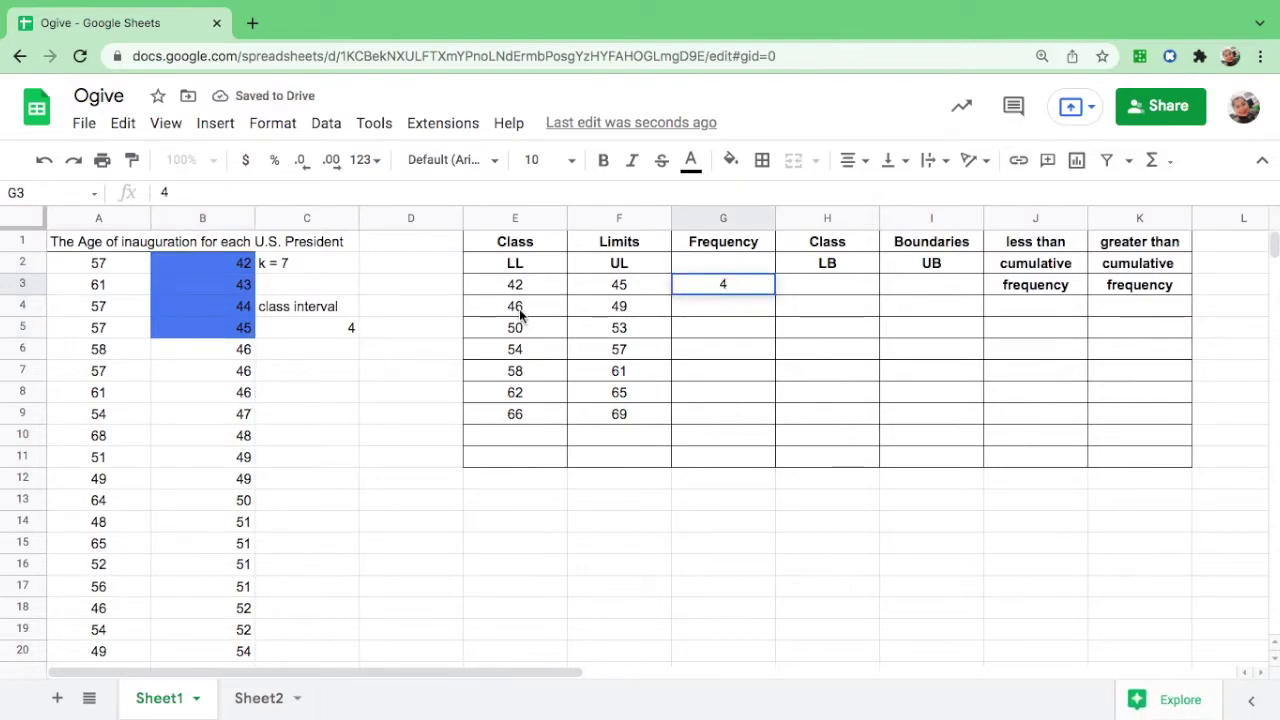
# Fill the sorted ages of the 46–49 class in B6:B12 with red.
pyautogui.click(243, 350)
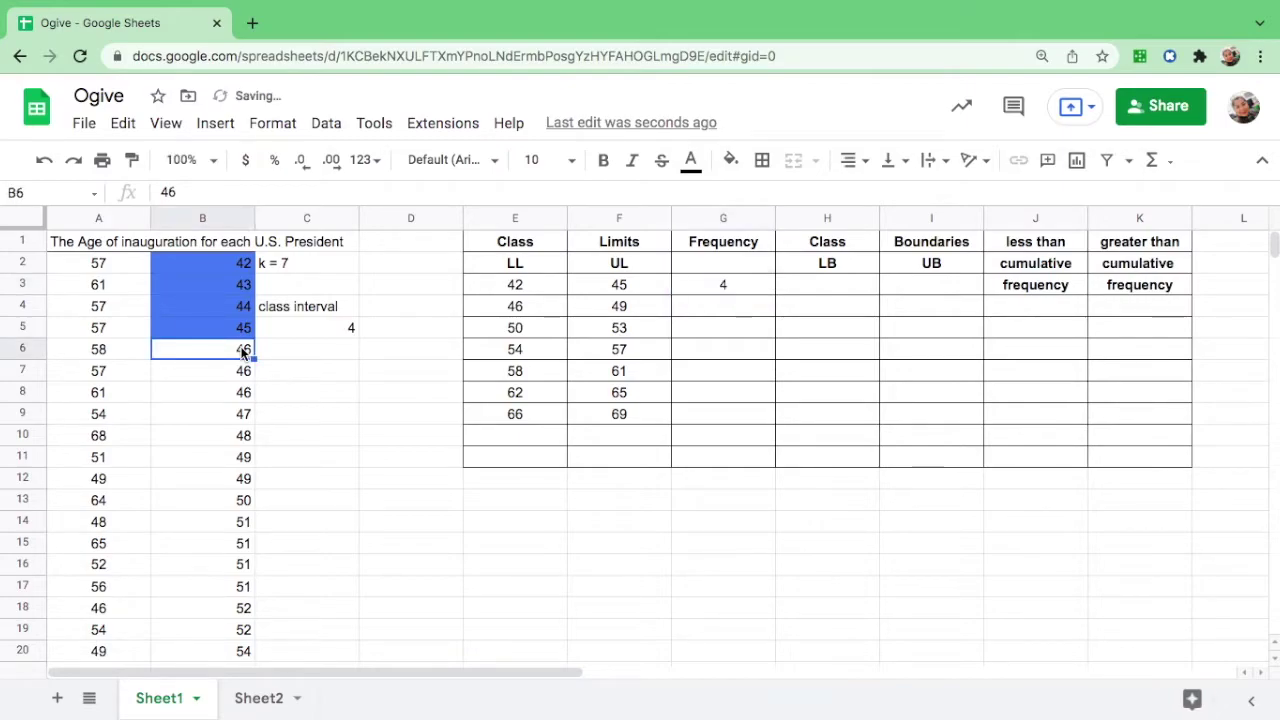
pyautogui.hotkey('shift', 'Down')
pyautogui.hotkey('shift', 'Down')
pyautogui.hotkey('shift', 'Down')
pyautogui.hotkey('shift', 'Down')
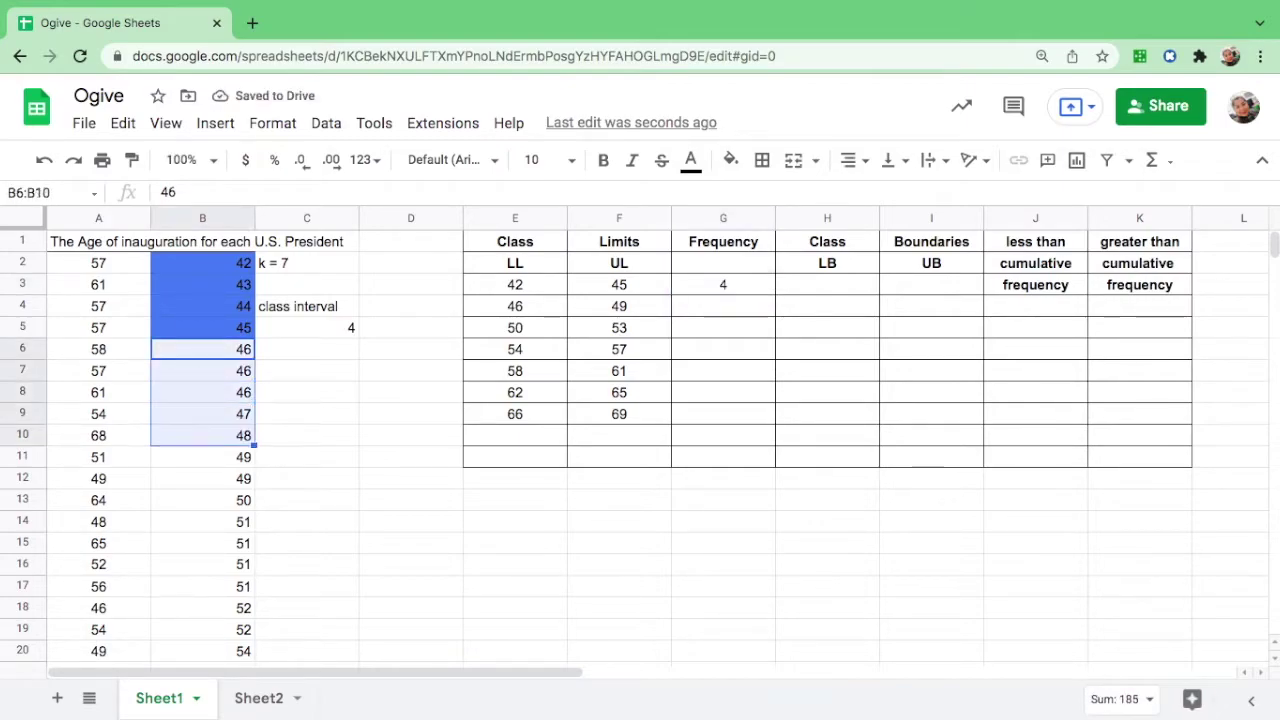
pyautogui.hotkey('shift', 'Down')
pyautogui.hotkey('shift', 'Down')
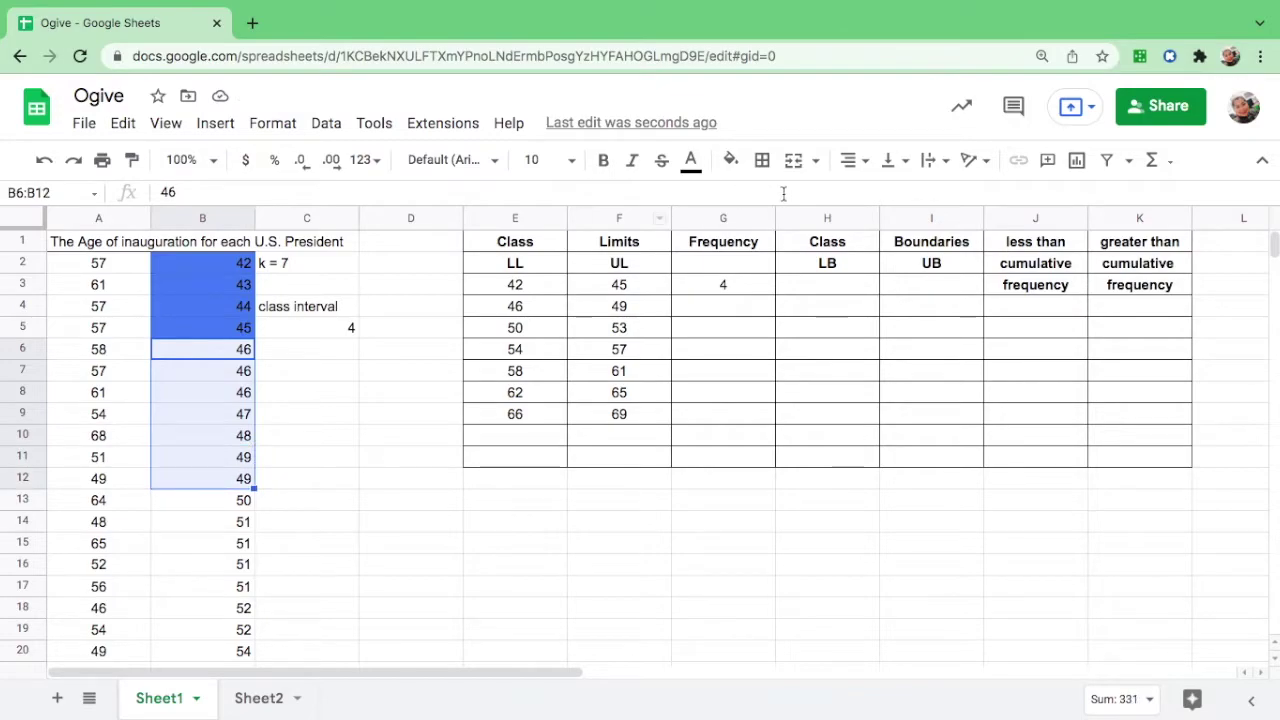
pyautogui.click(731, 160)
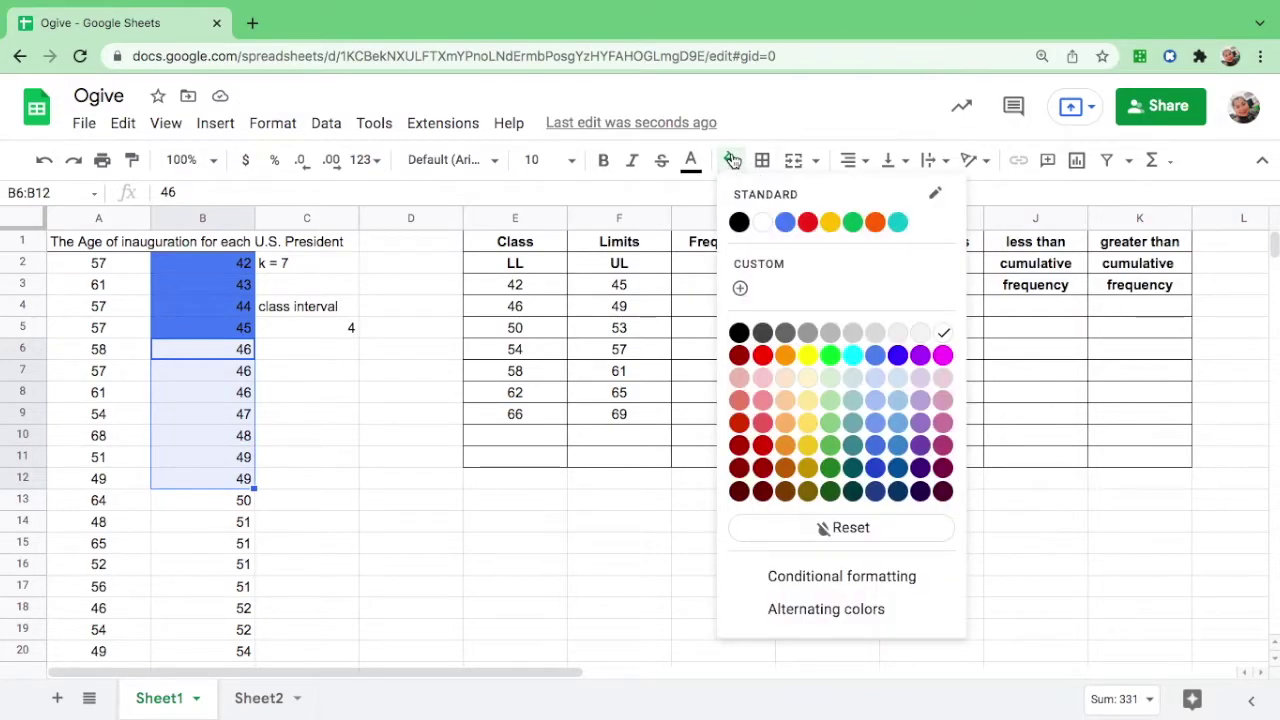
pyautogui.click(808, 222)
# Enter 7 as the frequency of the 46–49 class in cell G4.
pyautogui.click(725, 313)
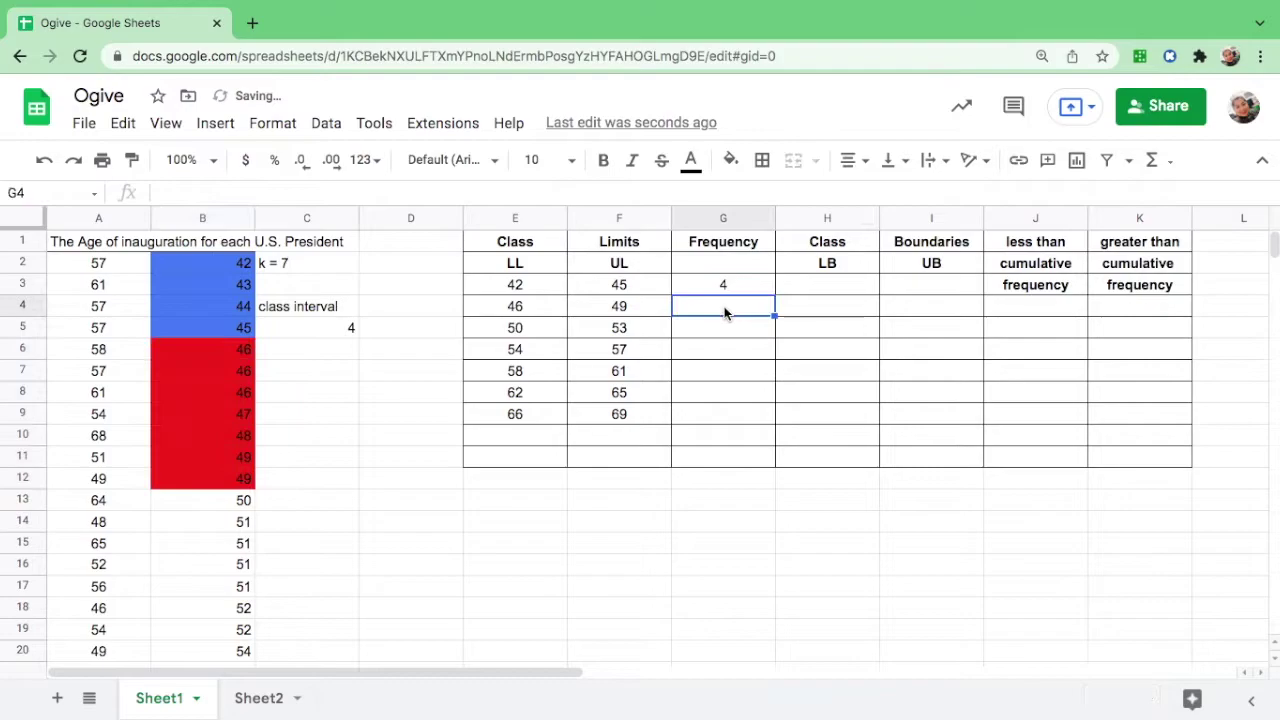
pyautogui.write('7')
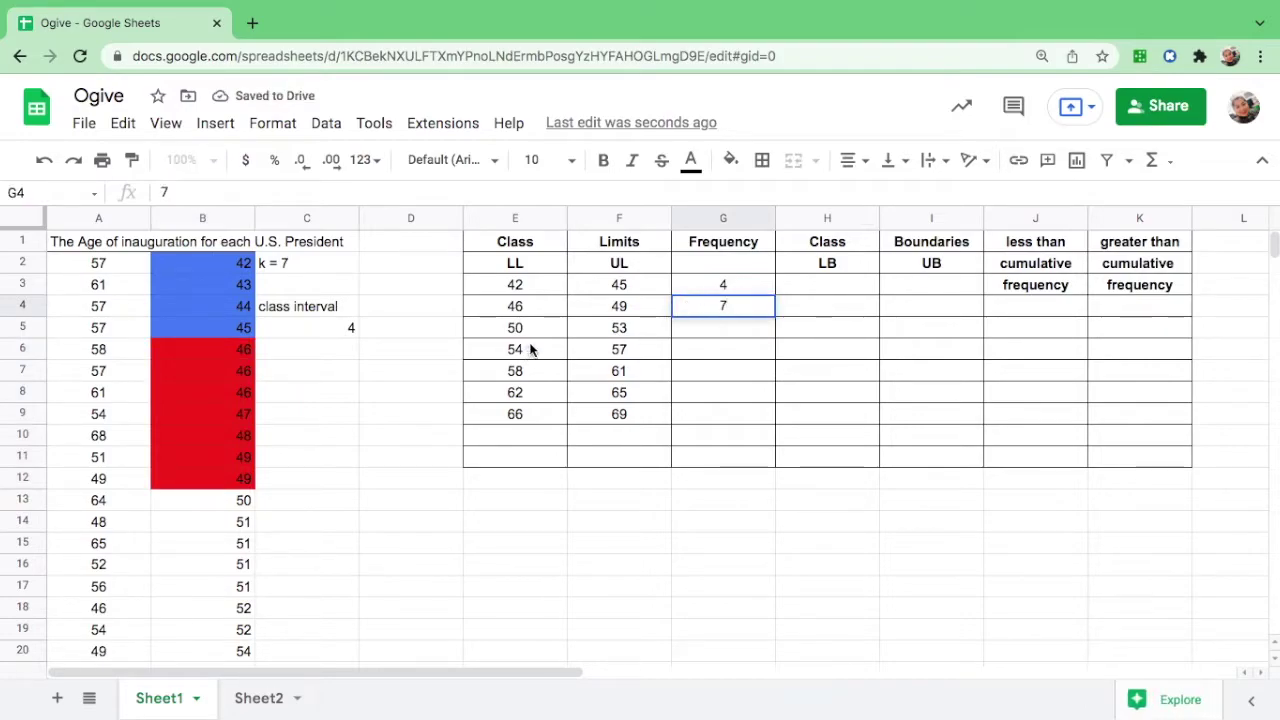
pyautogui.scroll(-1, 530, 352)
pyautogui.scroll(1, 530, 349)
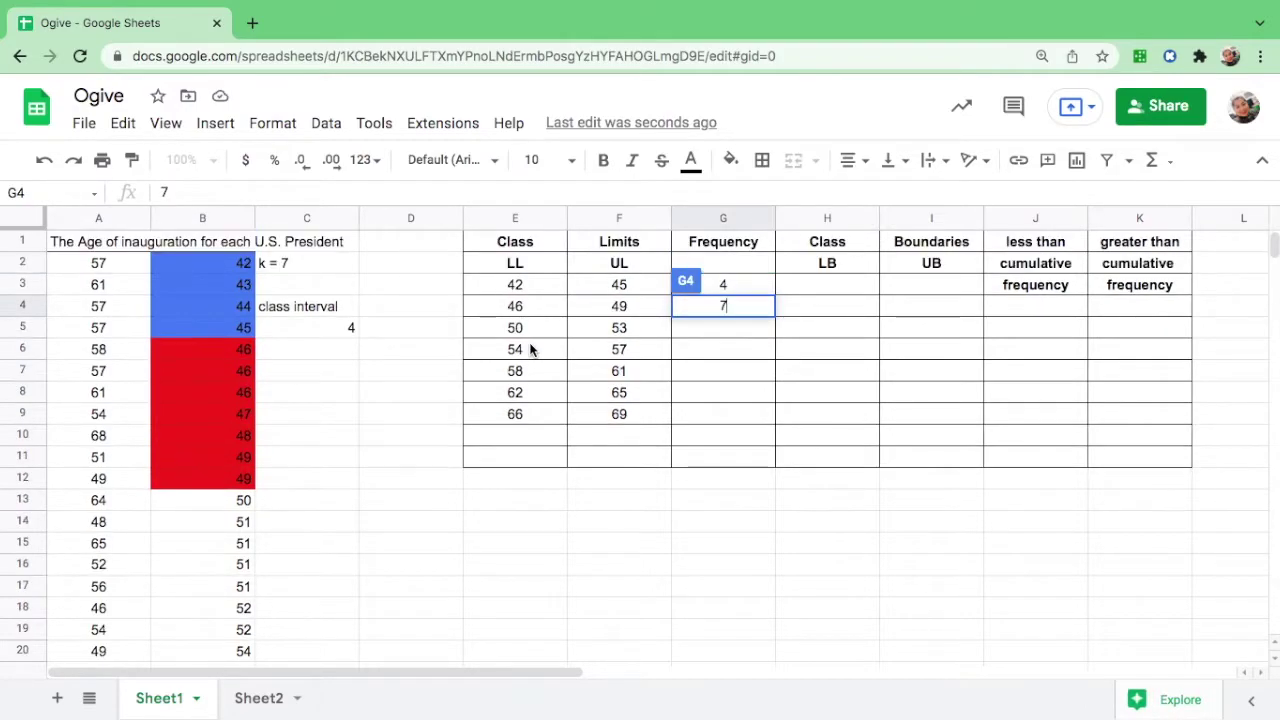
pyautogui.click(720, 330)
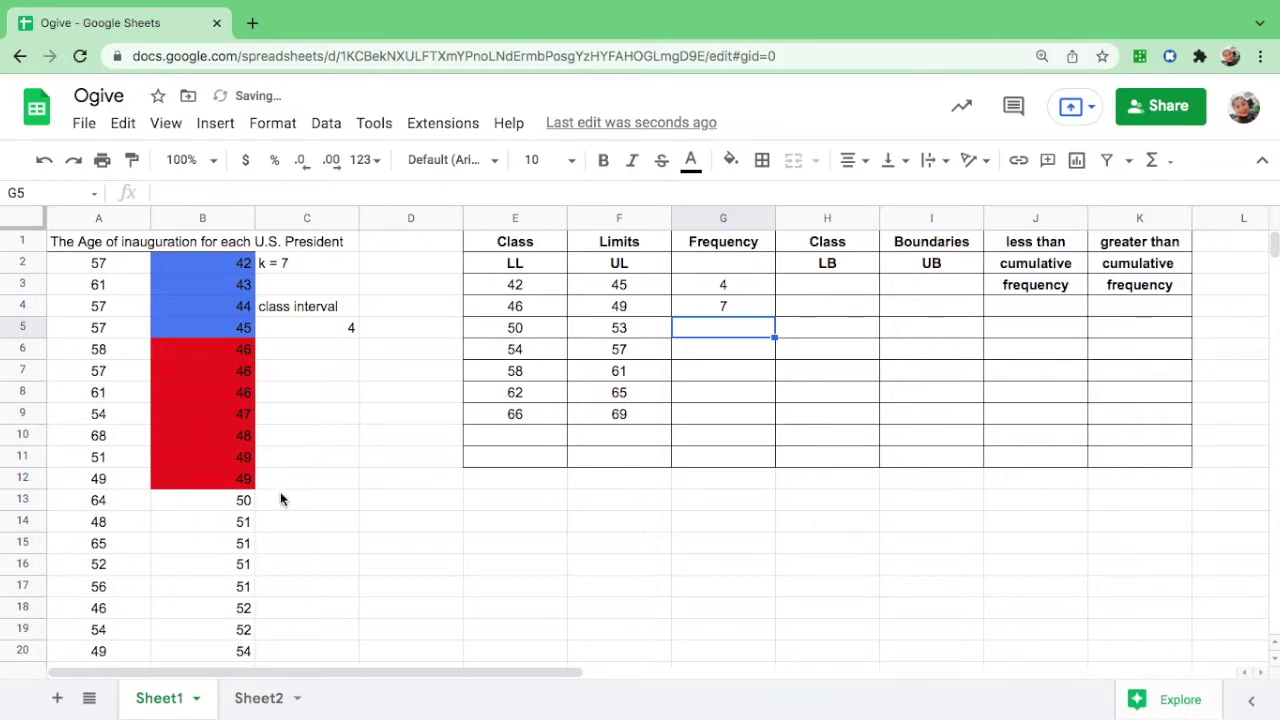
# Fill the sorted ages of the 50–53 class in B13:B19 with the standard yellow.
pyautogui.click(238, 505)
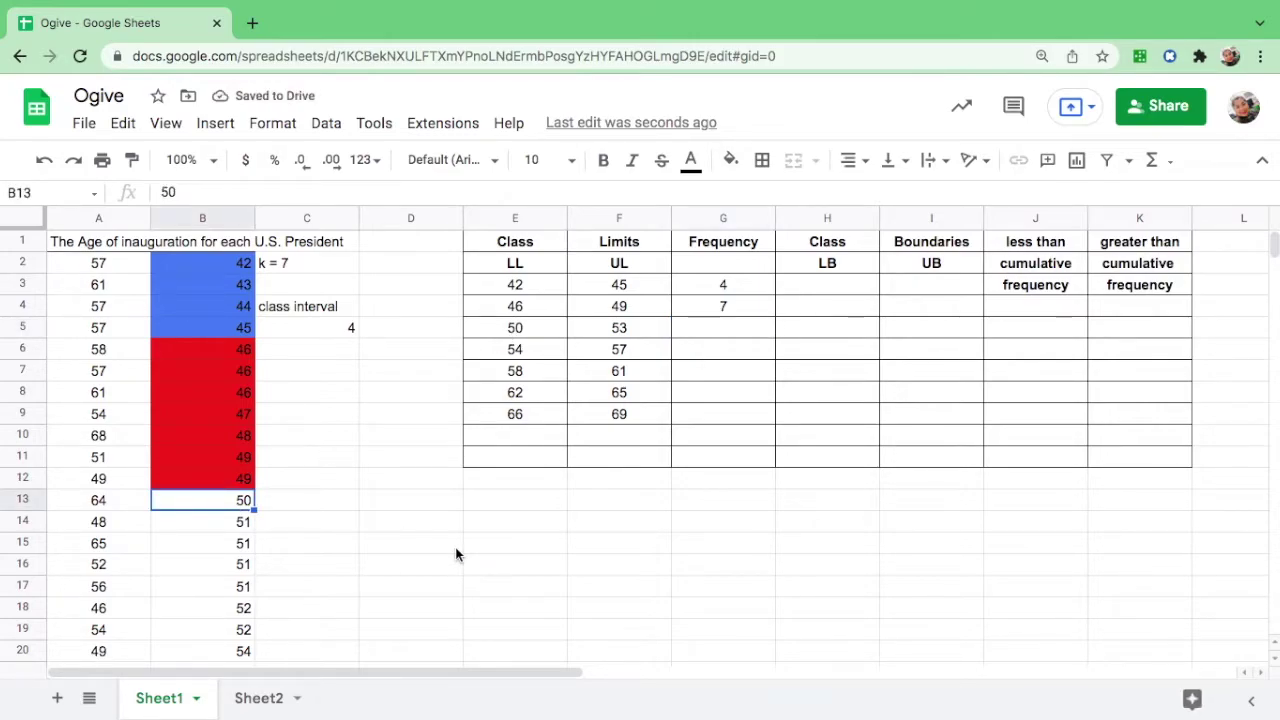
pyautogui.hotkey('shift', 'Down')
pyautogui.hotkey('shift', 'Down')
pyautogui.hotkey('shift', 'Down')
pyautogui.hotkey('shift', 'Down')
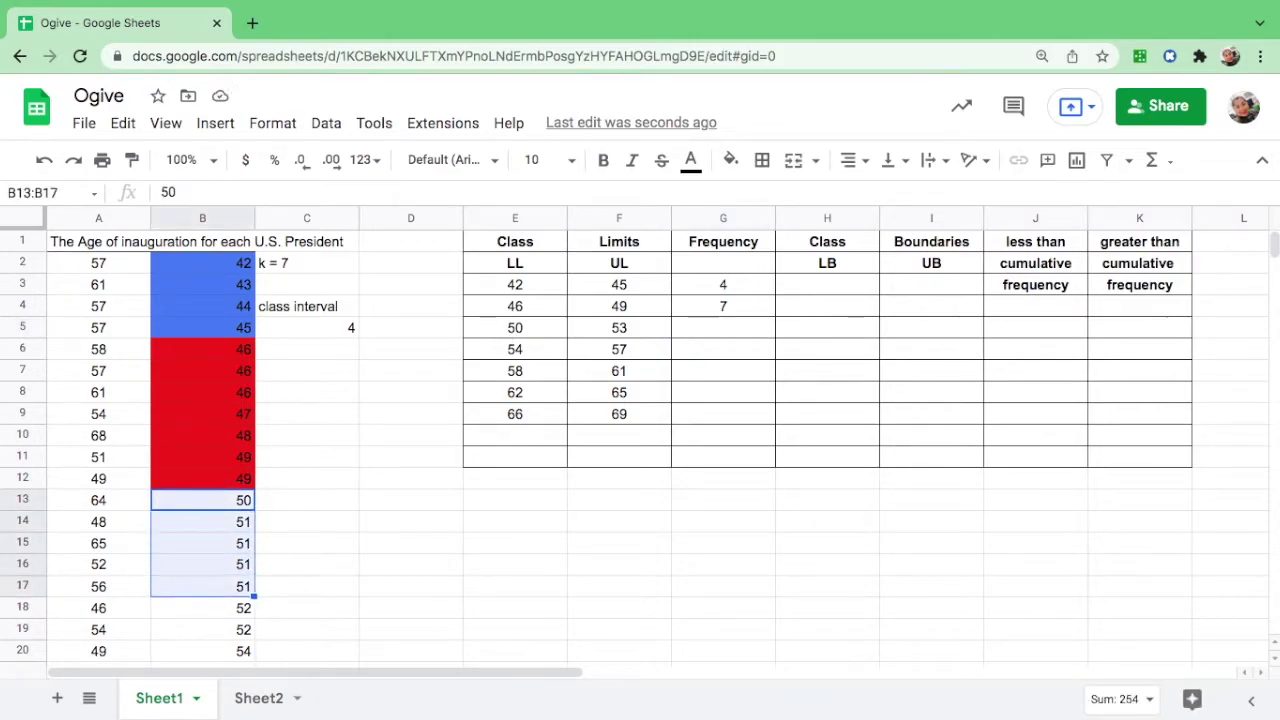
pyautogui.hotkey('shift', 'Down')
pyautogui.hotkey('shift', 'Down')
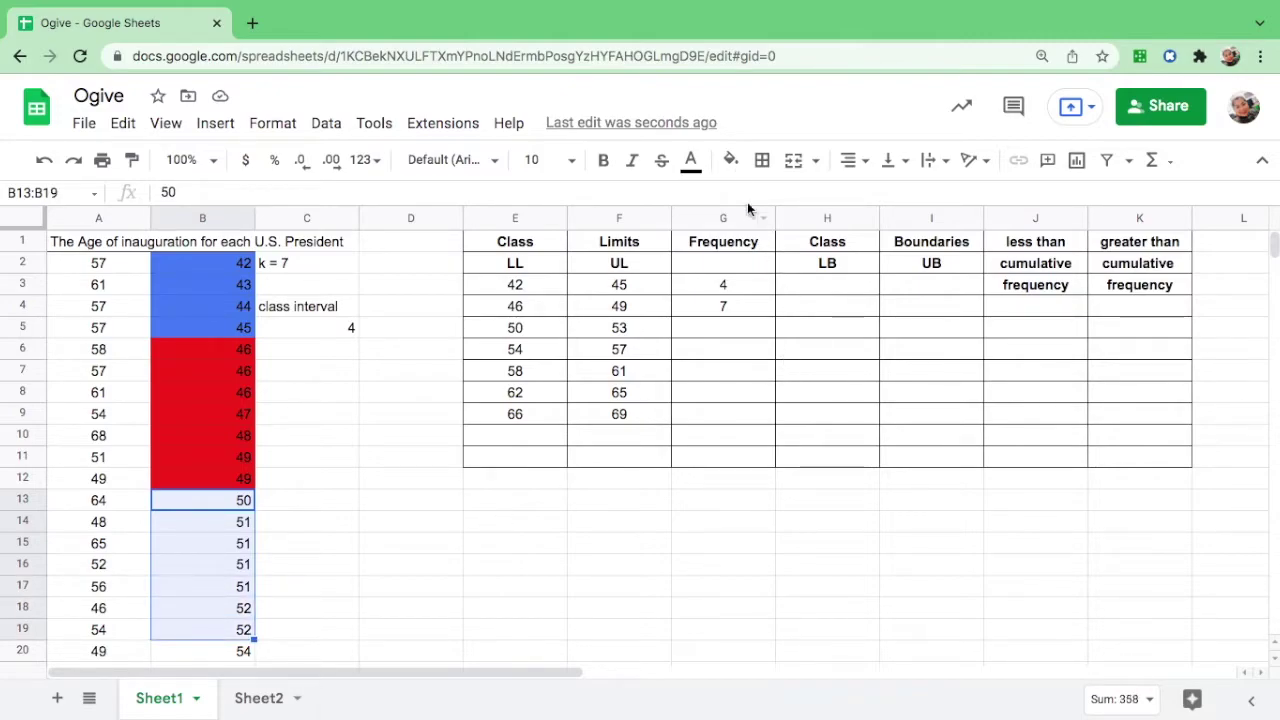
pyautogui.click(731, 160)
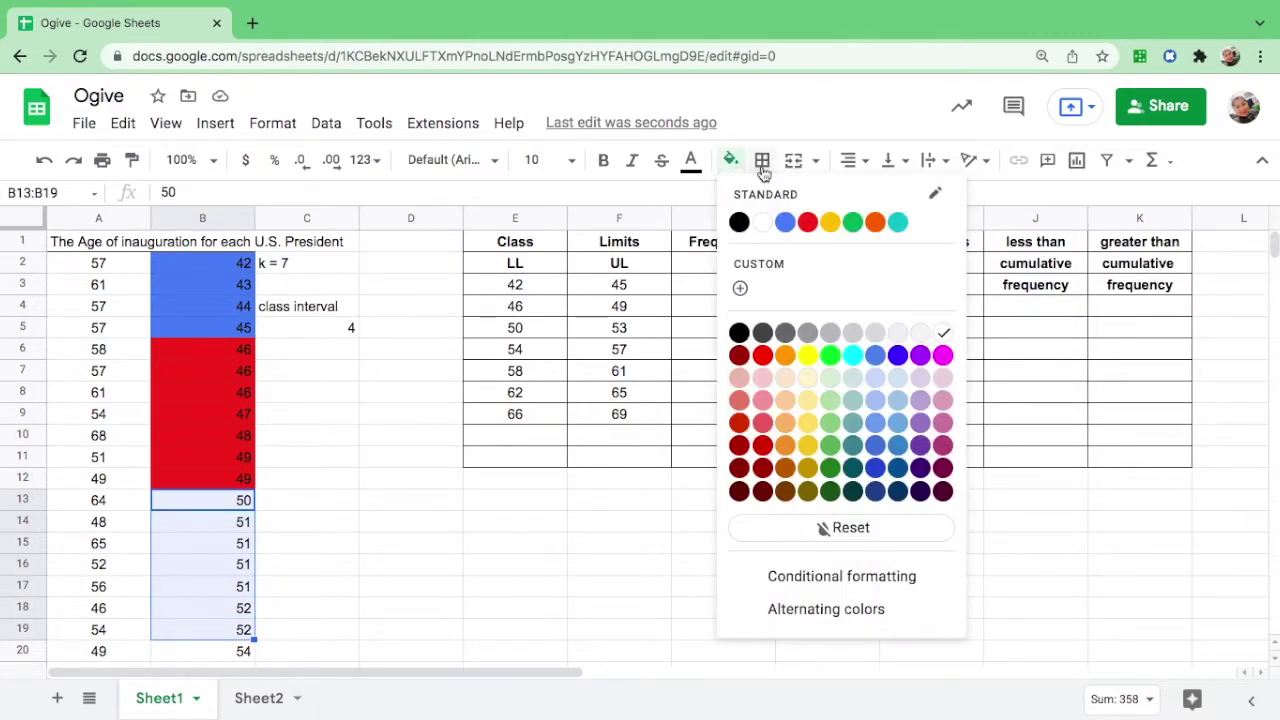
pyautogui.click(830, 222)
# Enter 7 as the frequency of the 50–53 class in cell G5.
pyautogui.click(732, 324)
pyautogui.write('7')
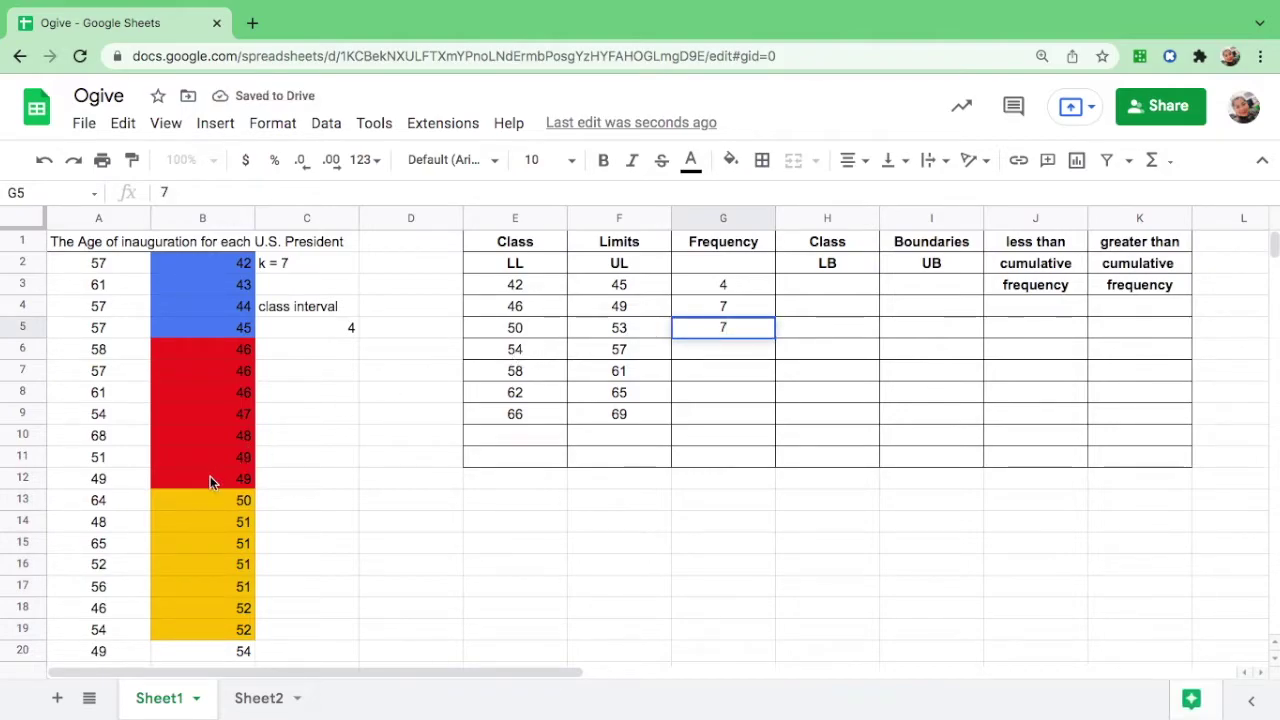
pyautogui.click(735, 346)
# Fill the sorted ages of the 54–57 class in B20:B35 with the standard green.
pyautogui.scroll(-5, 168, 459)
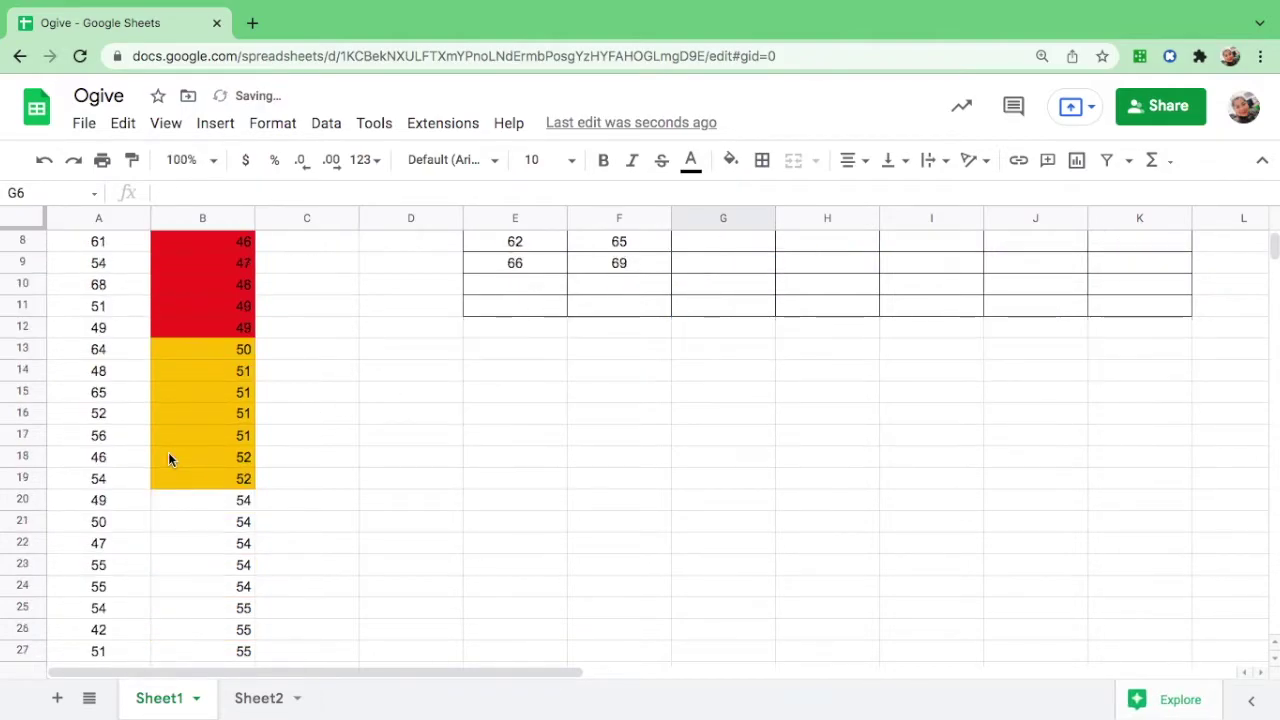
pyautogui.click(228, 420)
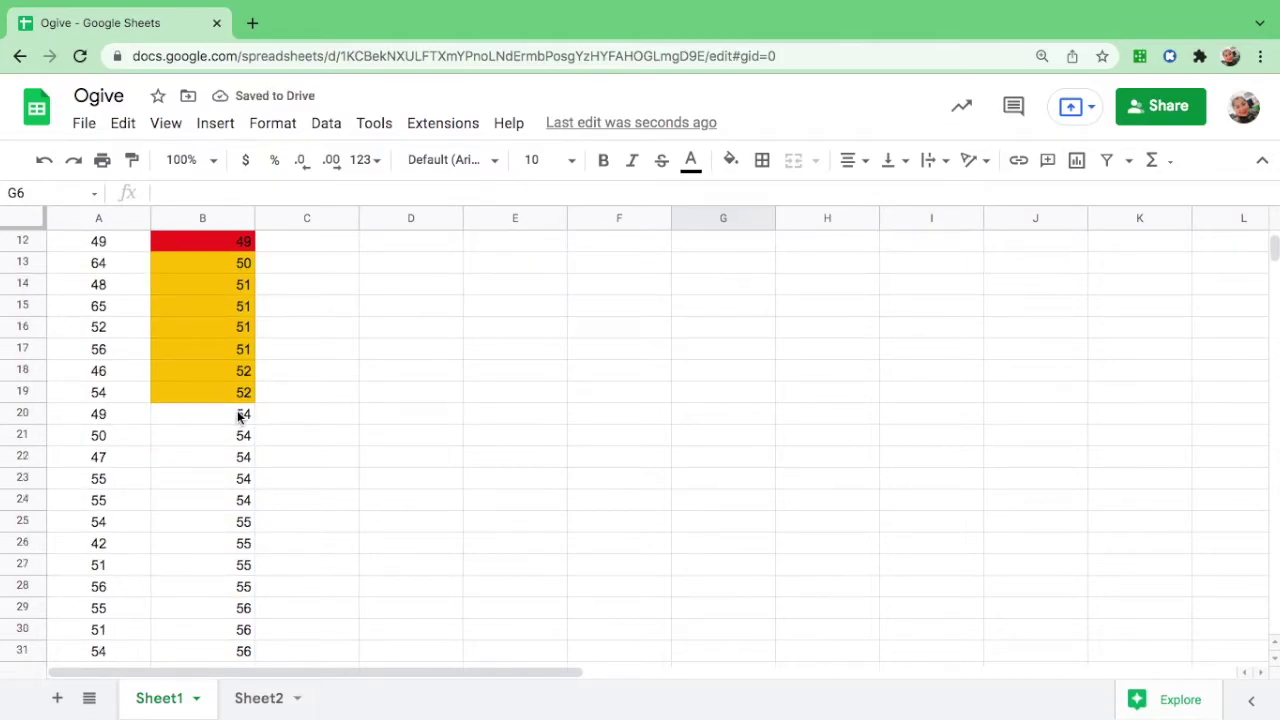
pyautogui.hotkey('shift', 'Down')
pyautogui.hotkey('shift', 'Down')
pyautogui.hotkey('shift', 'Down')
pyautogui.hotkey('shift', 'Down')
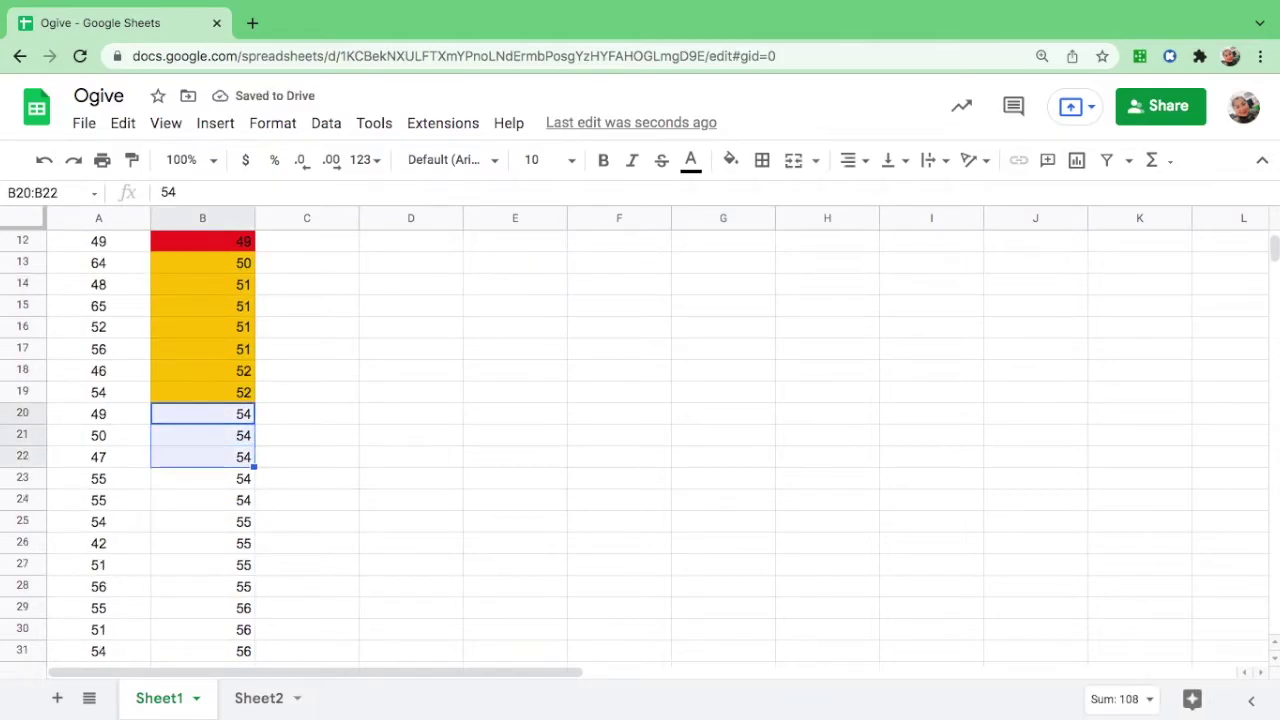
pyautogui.hotkey('shift', 'Down')
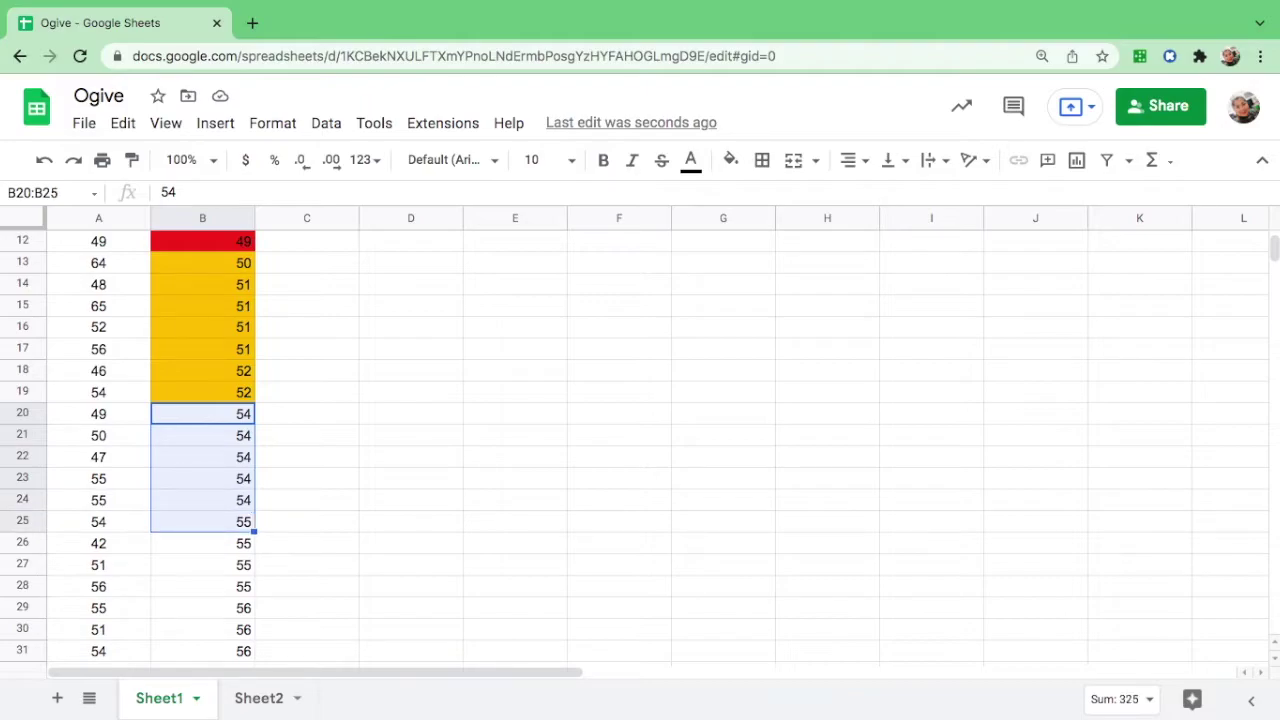
pyautogui.hotkey('shift', 'Down')
pyautogui.hotkey('shift', 'Down')
pyautogui.hotkey('shift', 'Down')
pyautogui.hotkey('shift', 'Down')
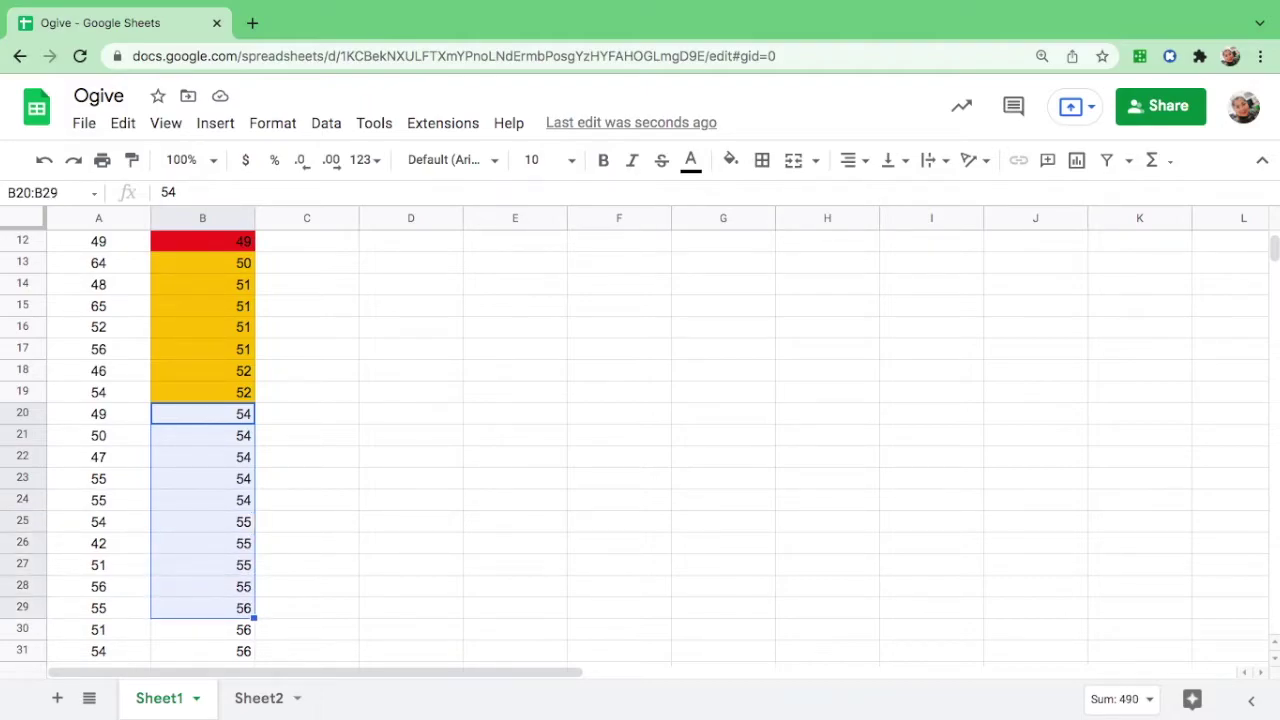
pyautogui.hotkey('shift', 'Down')
pyautogui.hotkey('shift', 'Down')
pyautogui.hotkey('shift', 'Down')
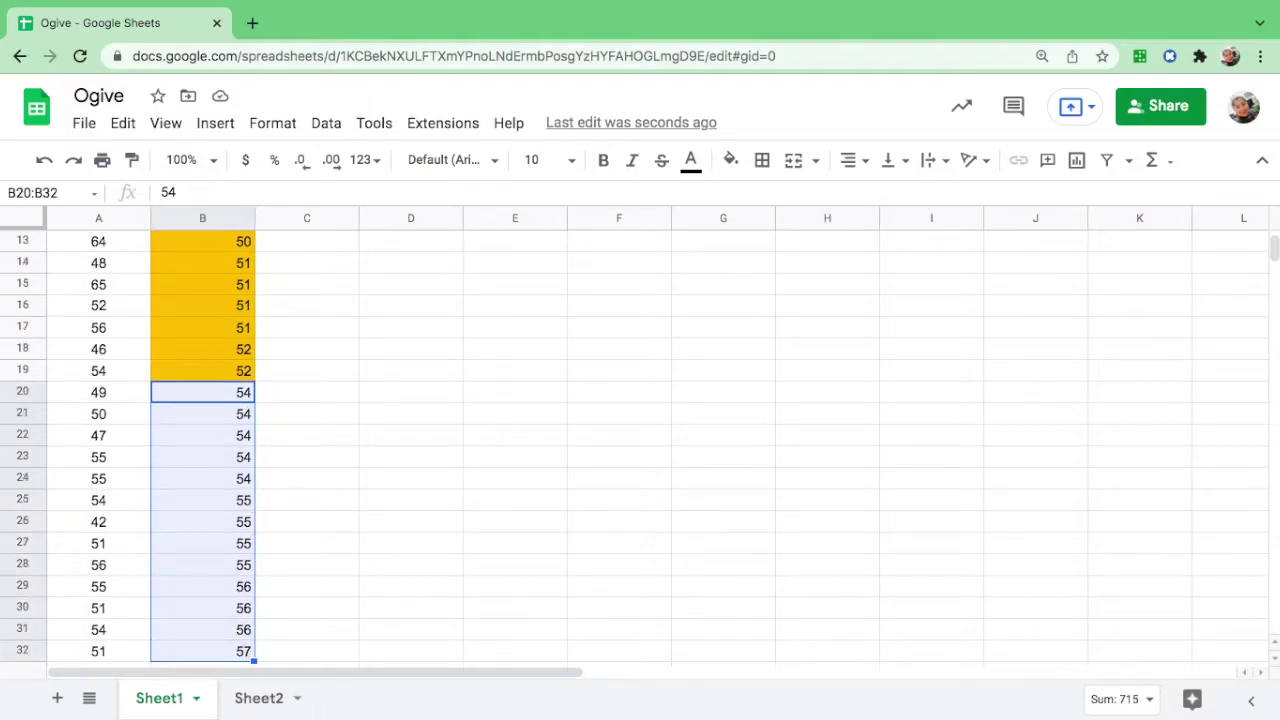
pyautogui.hotkey('shift', 'Down')
pyautogui.hotkey('shift', 'Down')
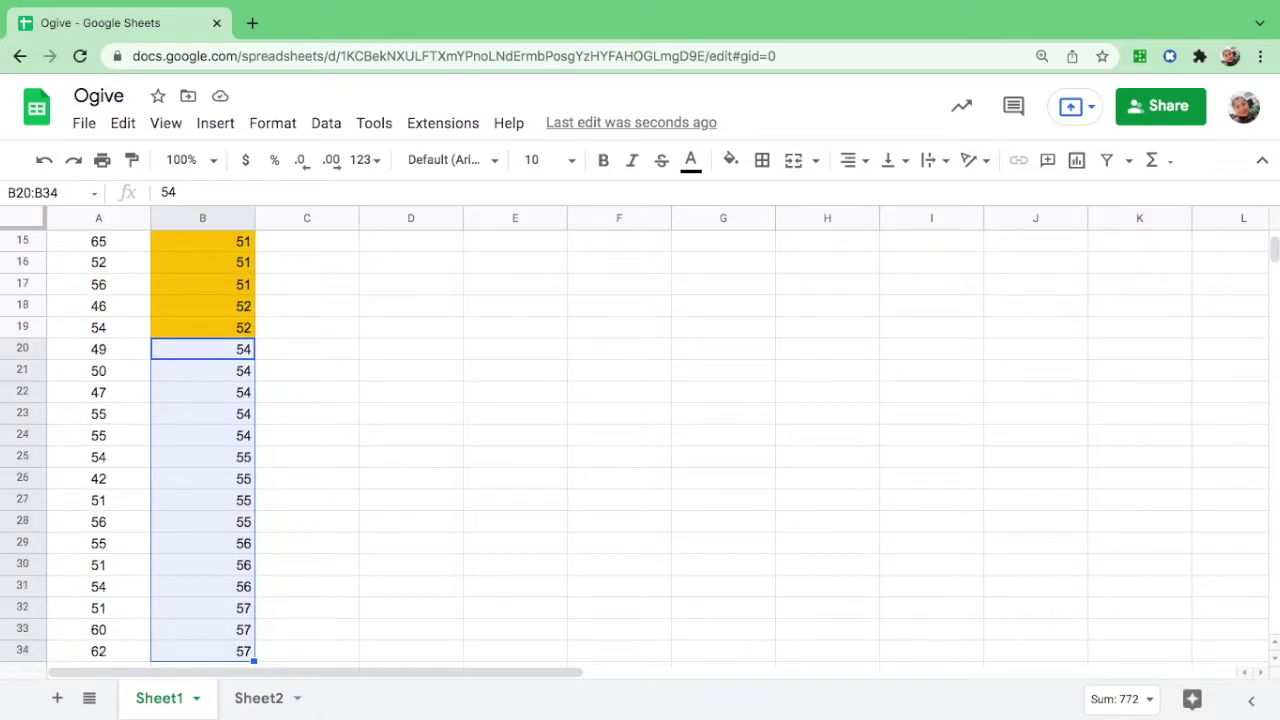
pyautogui.hotkey('shift', 'Down')
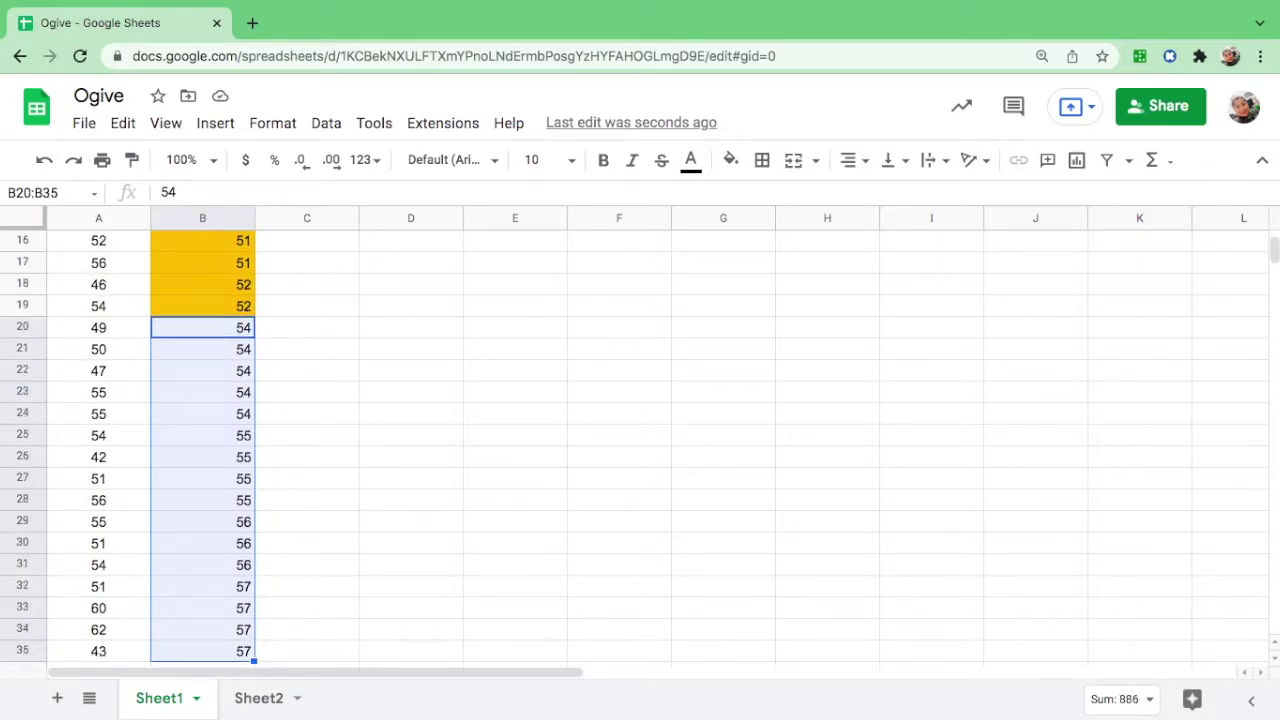
pyautogui.hotkey('shift', 'Down')
pyautogui.hotkey('shift', 'Up')
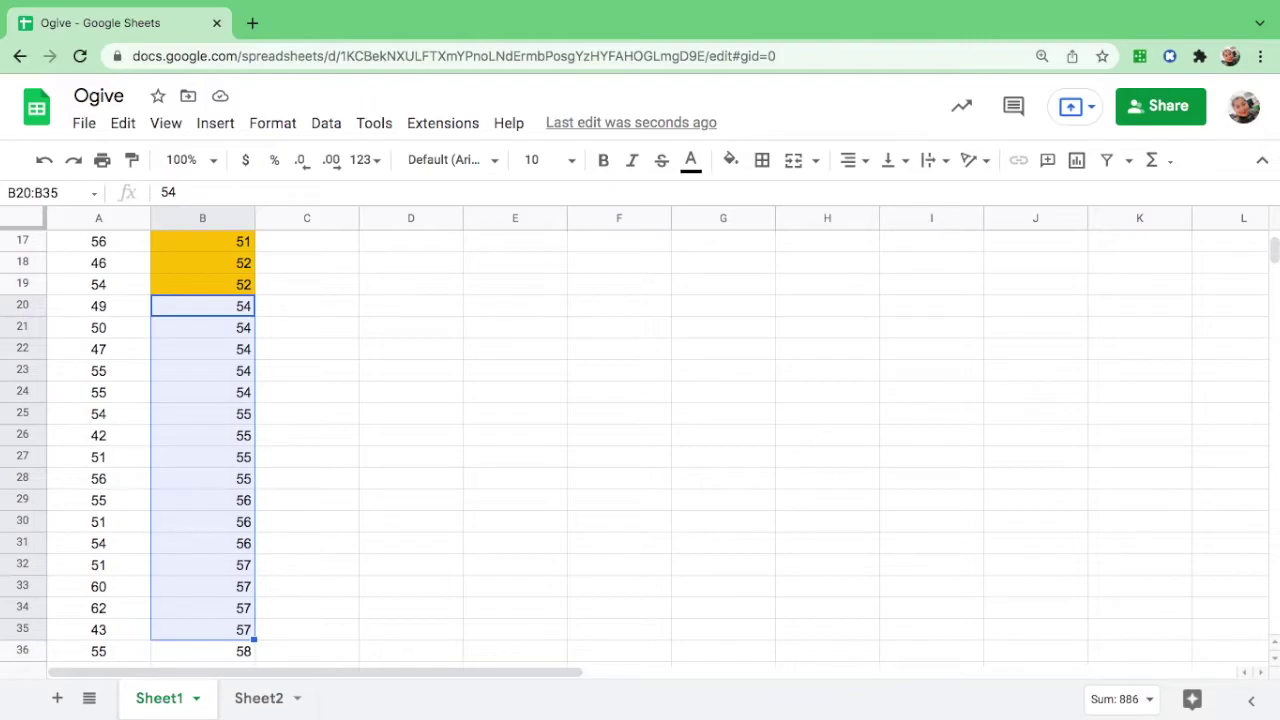
pyautogui.click(731, 160)
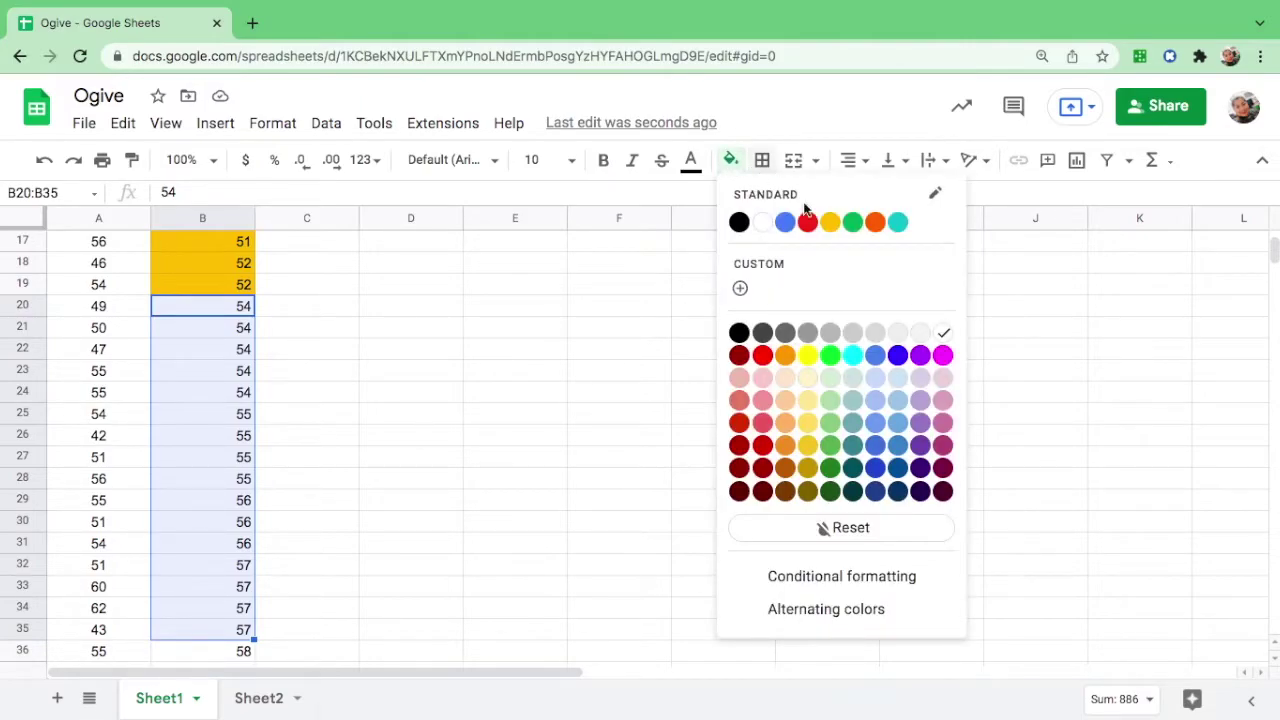
pyautogui.click(853, 222)
# Enter 16 as the frequency of the 54–57 class in cell G6.
pyautogui.scroll(5, 649, 387)
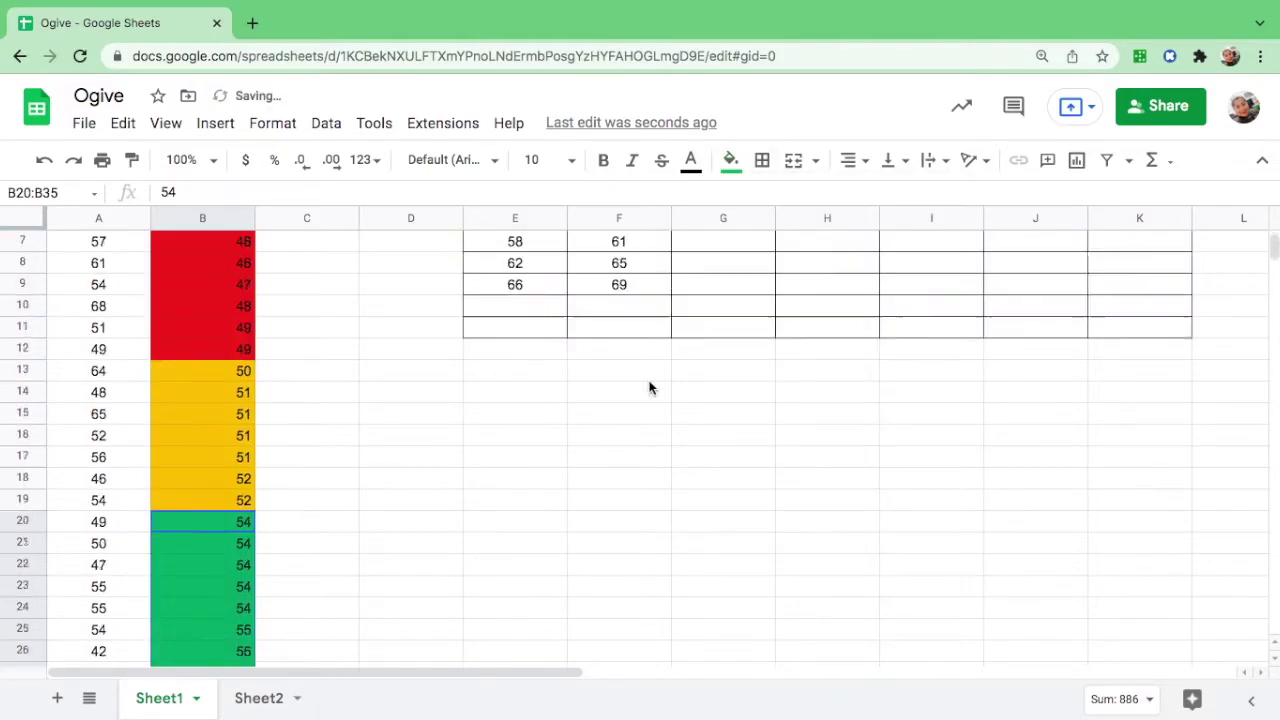
pyautogui.click(740, 349)
pyautogui.write('16')
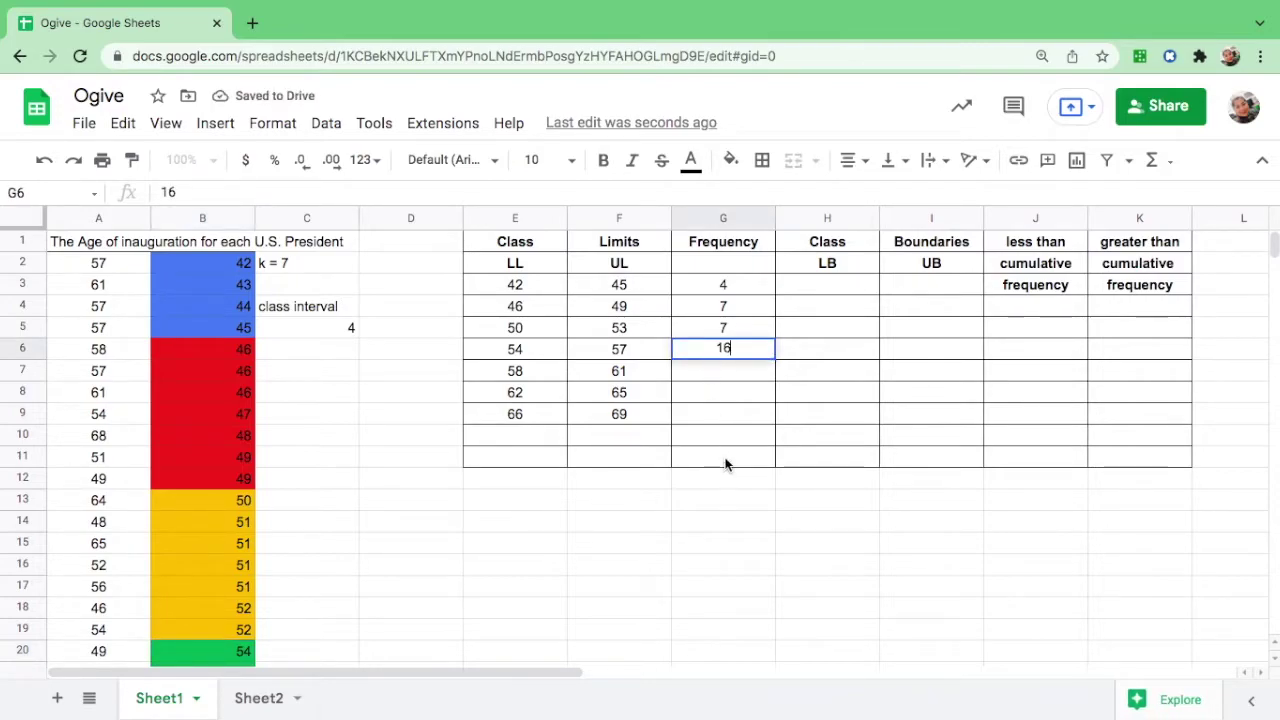
pyautogui.press('Return')
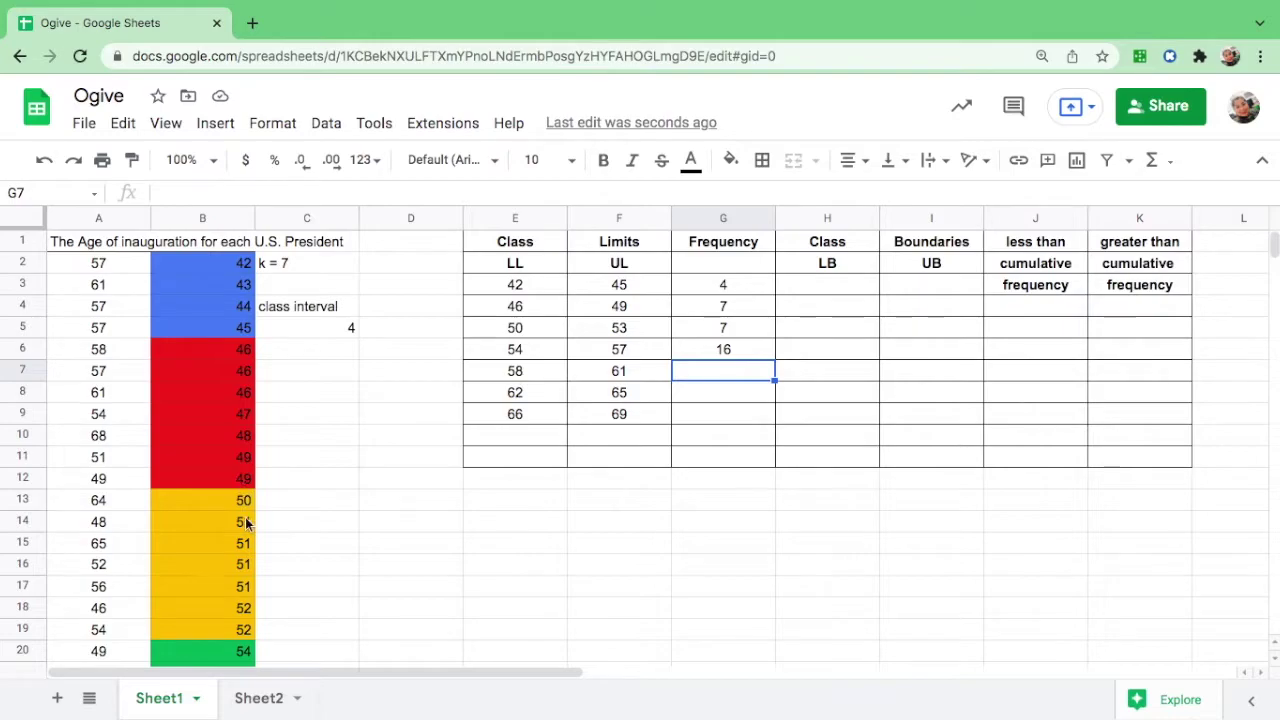
# Fill the sorted ages of the 58–61 class in B36:B40 with the standard orange.
pyautogui.scroll(-6, 241, 481)
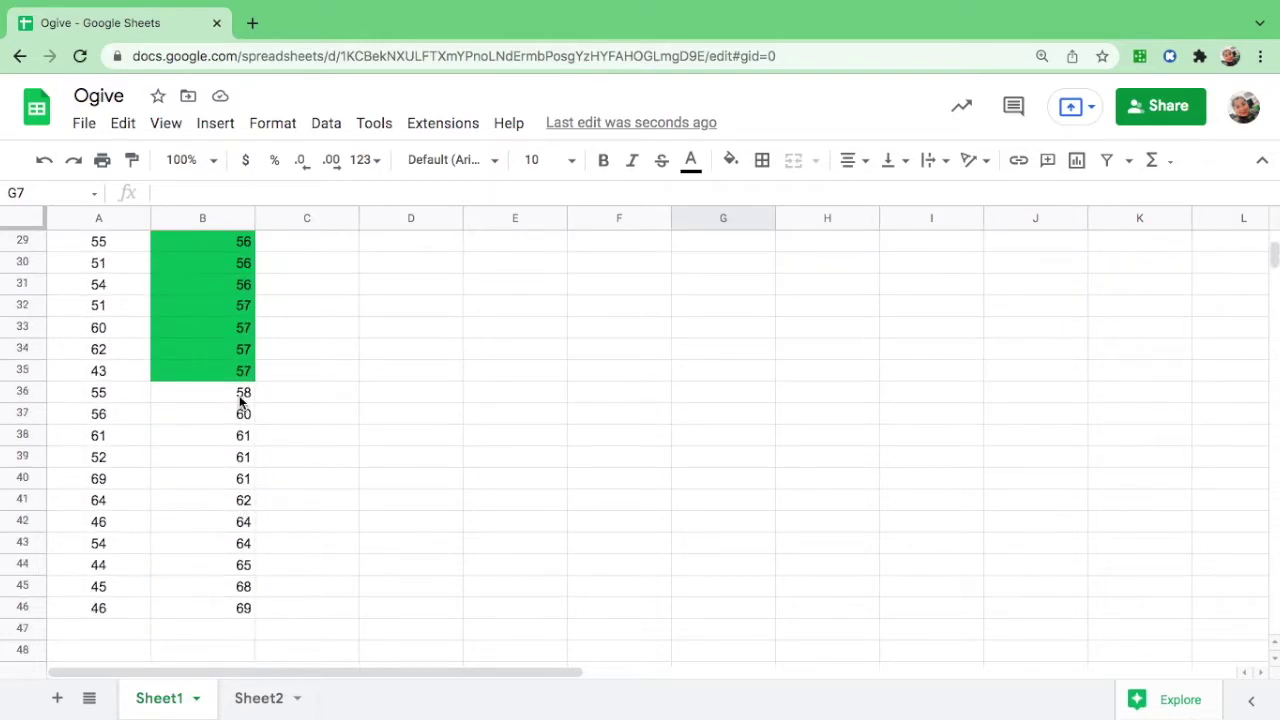
pyautogui.click(241, 399)
pyautogui.hotkey('shift', 'Down')
pyautogui.hotkey('shift', 'Down')
pyautogui.hotkey('shift', 'Down')
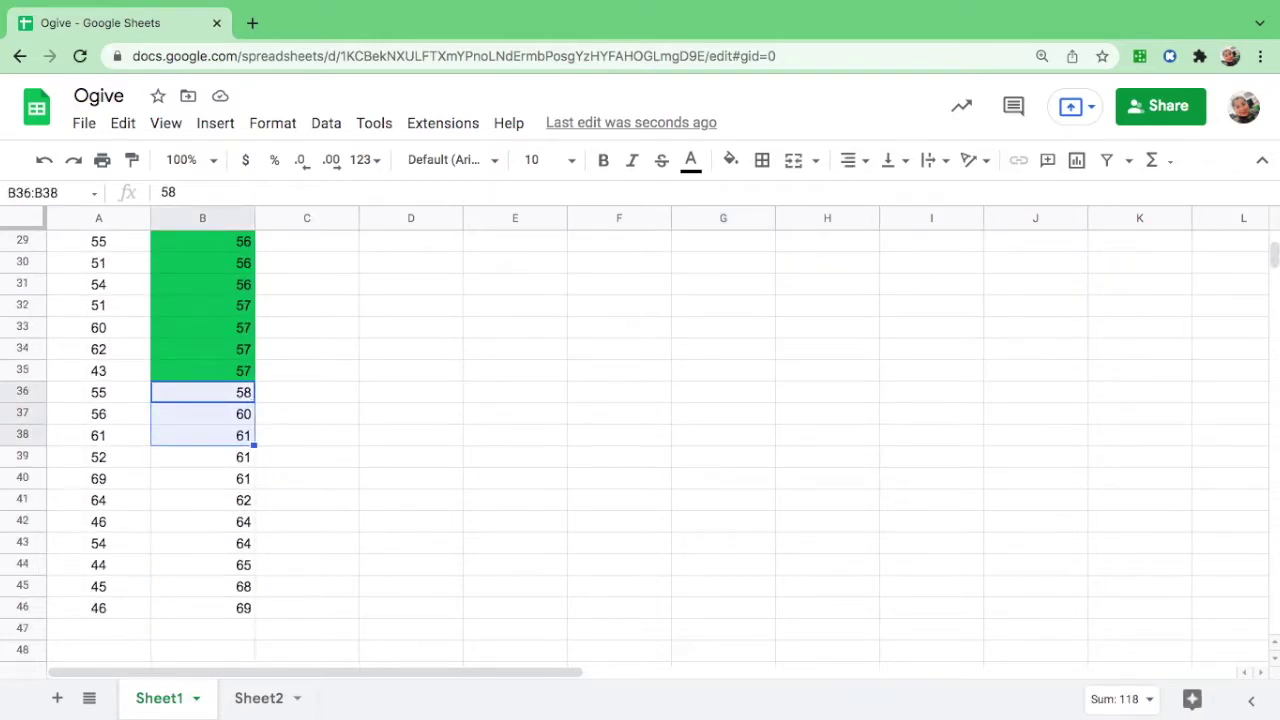
pyautogui.hotkey('shift', 'Down')
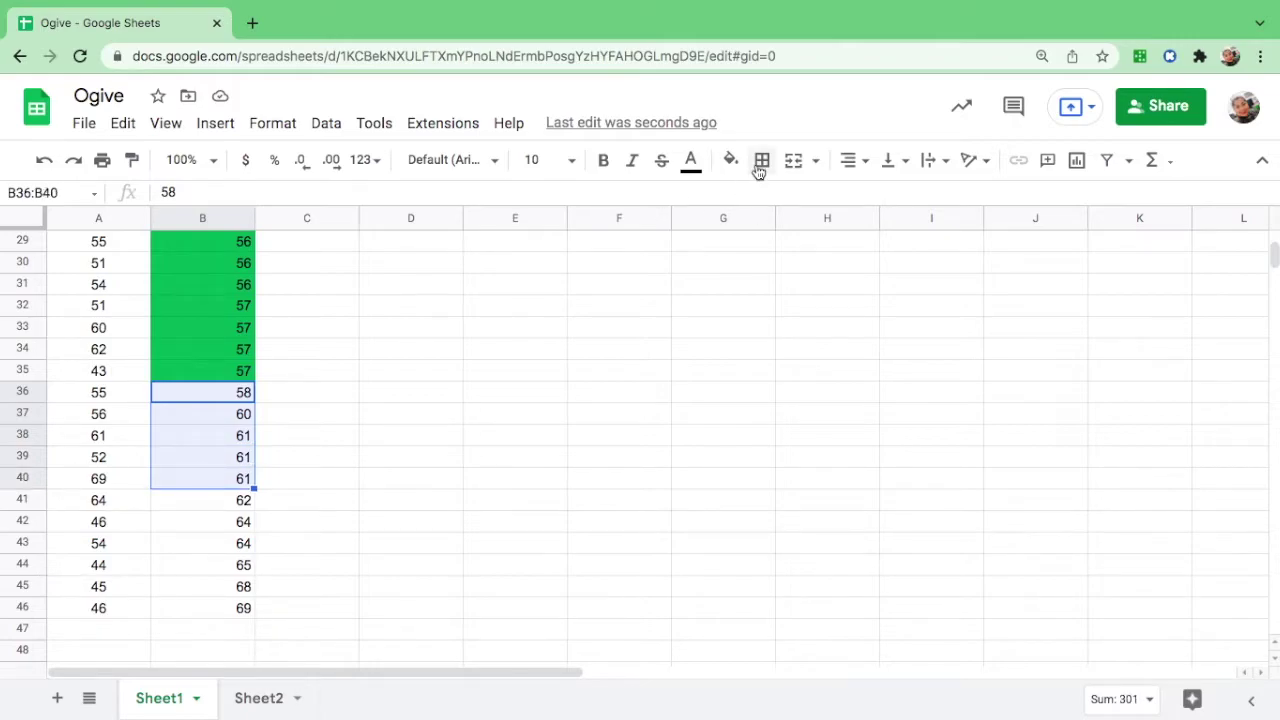
pyautogui.click(731, 160)
pyautogui.click(875, 222)
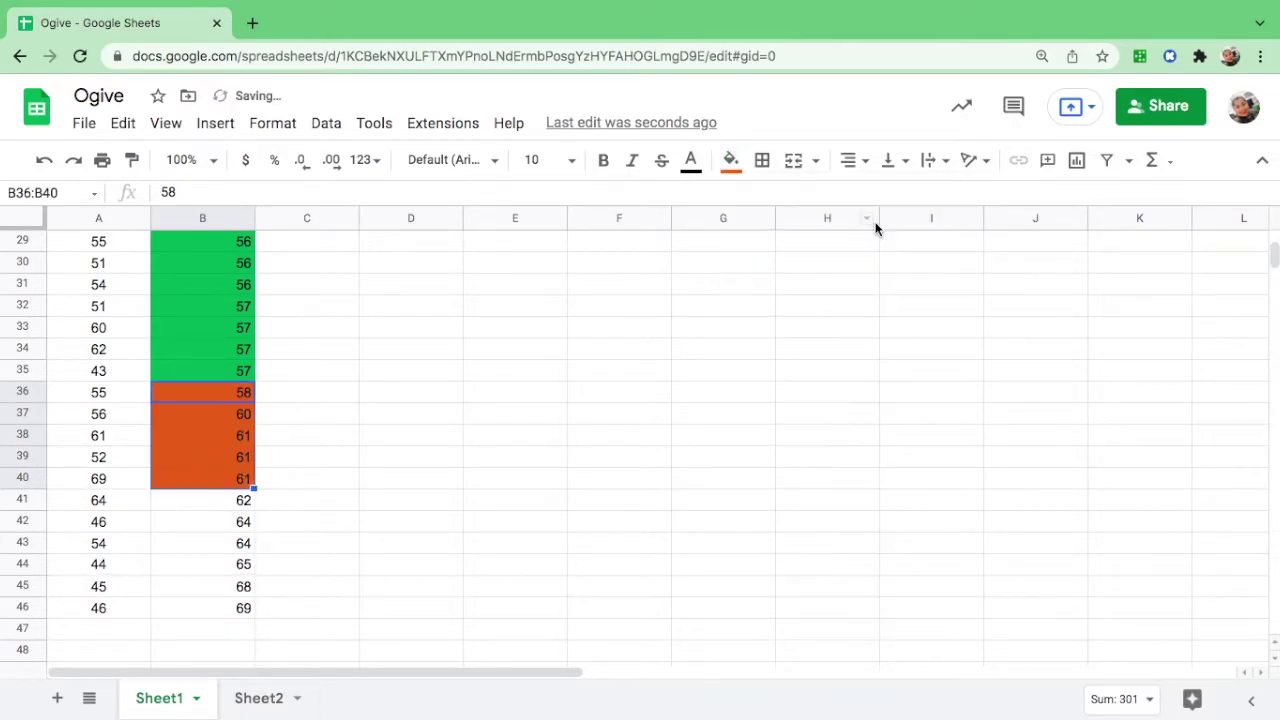
# Enter 5 as the frequency of the 58–61 class in cell G7.
pyautogui.scroll(3, 663, 389)
pyautogui.scroll(5, 663, 389)
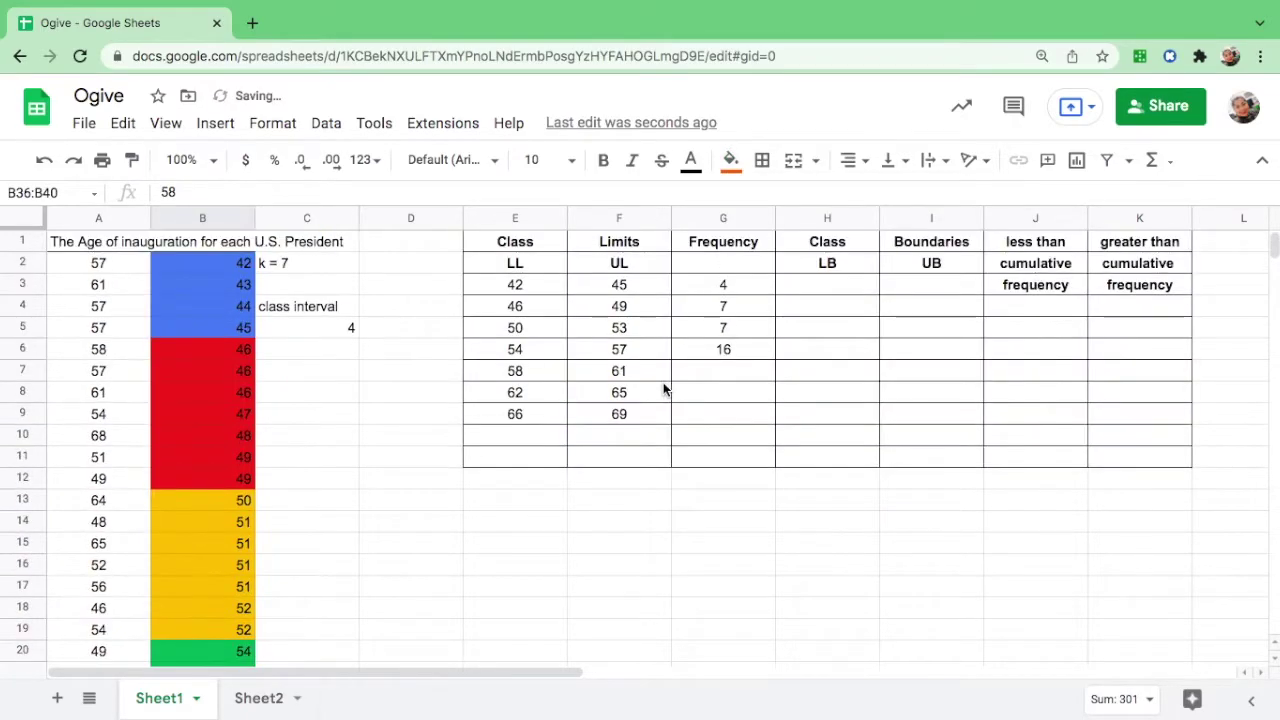
pyautogui.click(726, 370)
pyautogui.write('5')
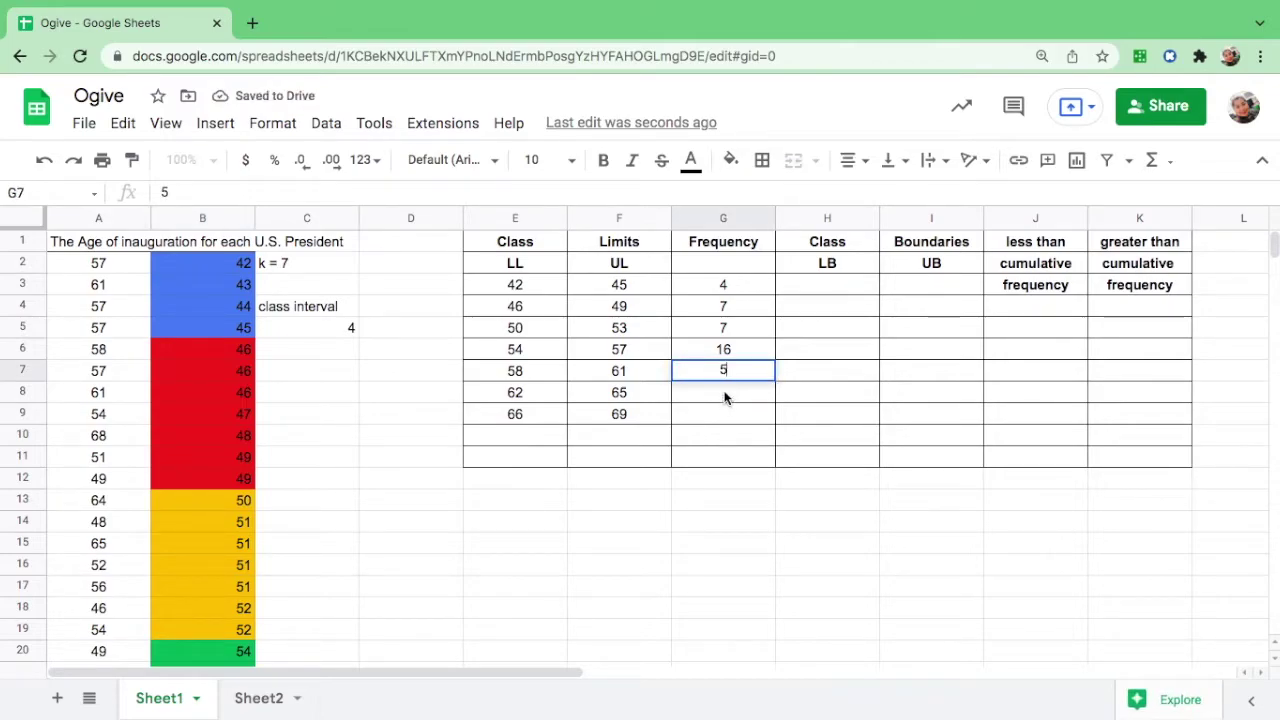
pyautogui.press('Return')
# Fill the sorted ages of the 62–65 class in B41:B44 with the standard teal.
pyautogui.scroll(-2, 233, 566)
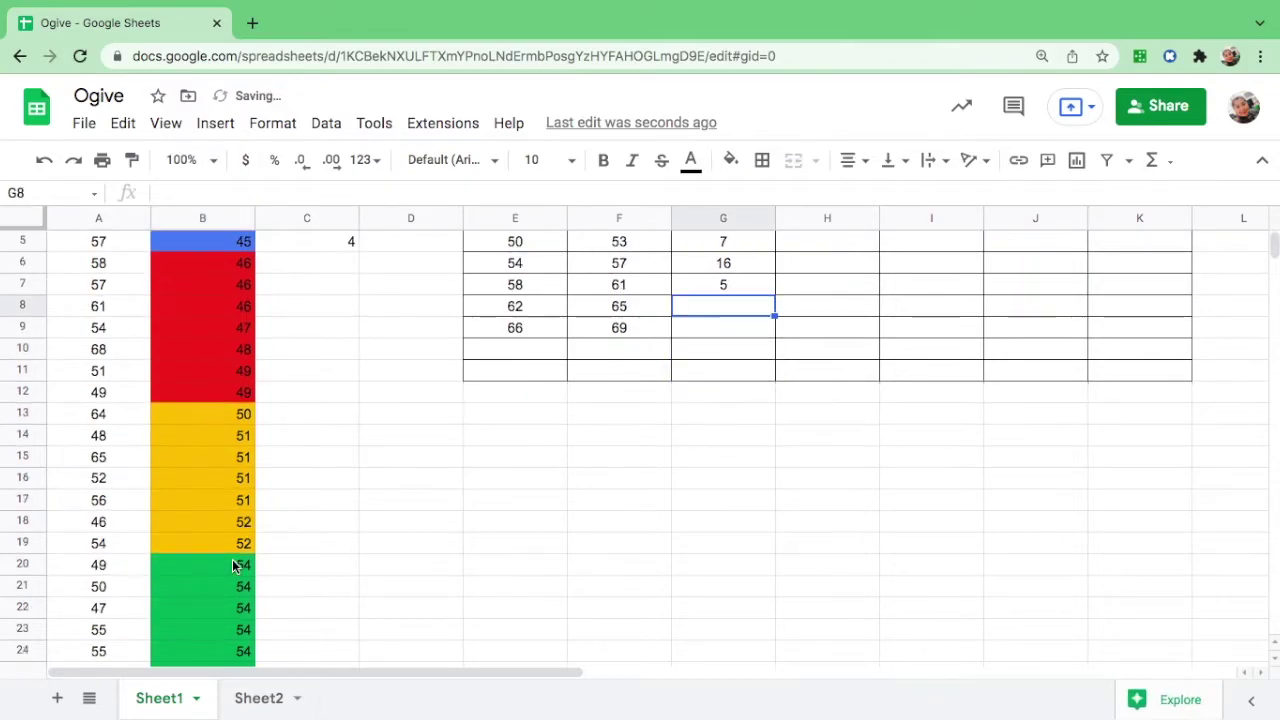
pyautogui.scroll(-6, 233, 566)
pyautogui.click(239, 416)
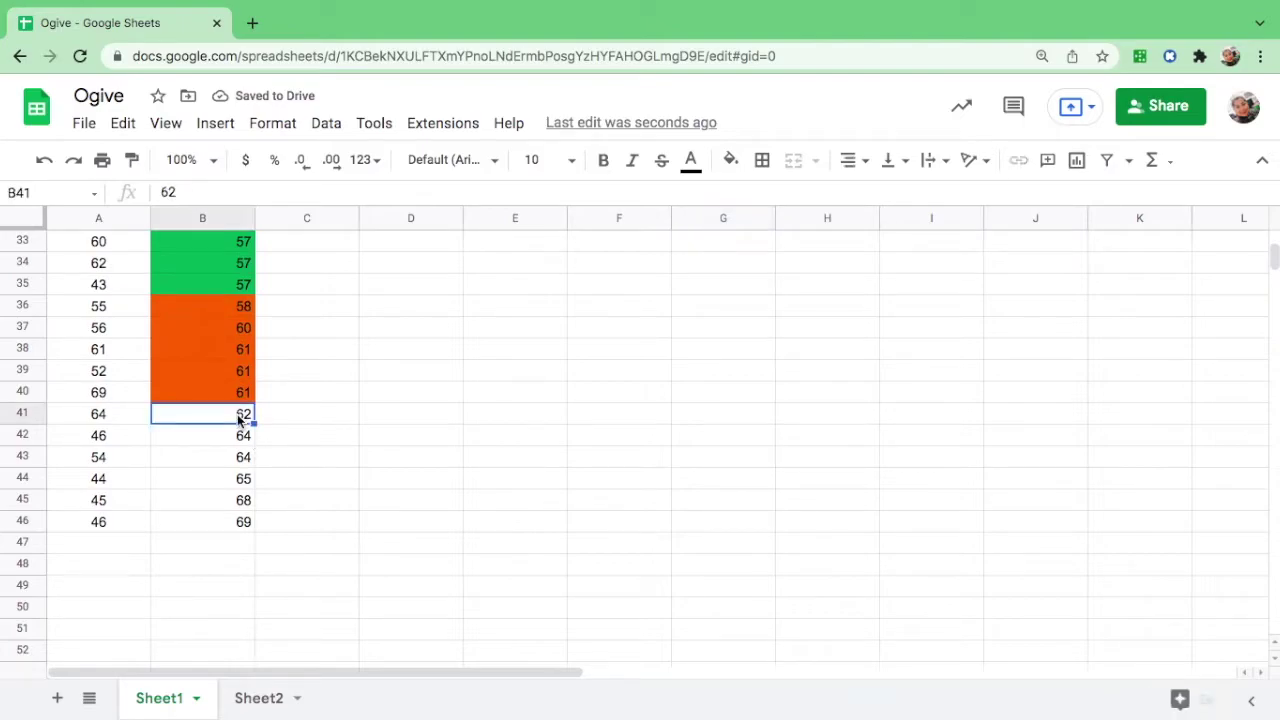
pyautogui.moveTo(239, 418); pyautogui.dragTo(239, 482)
pyautogui.click(731, 160)
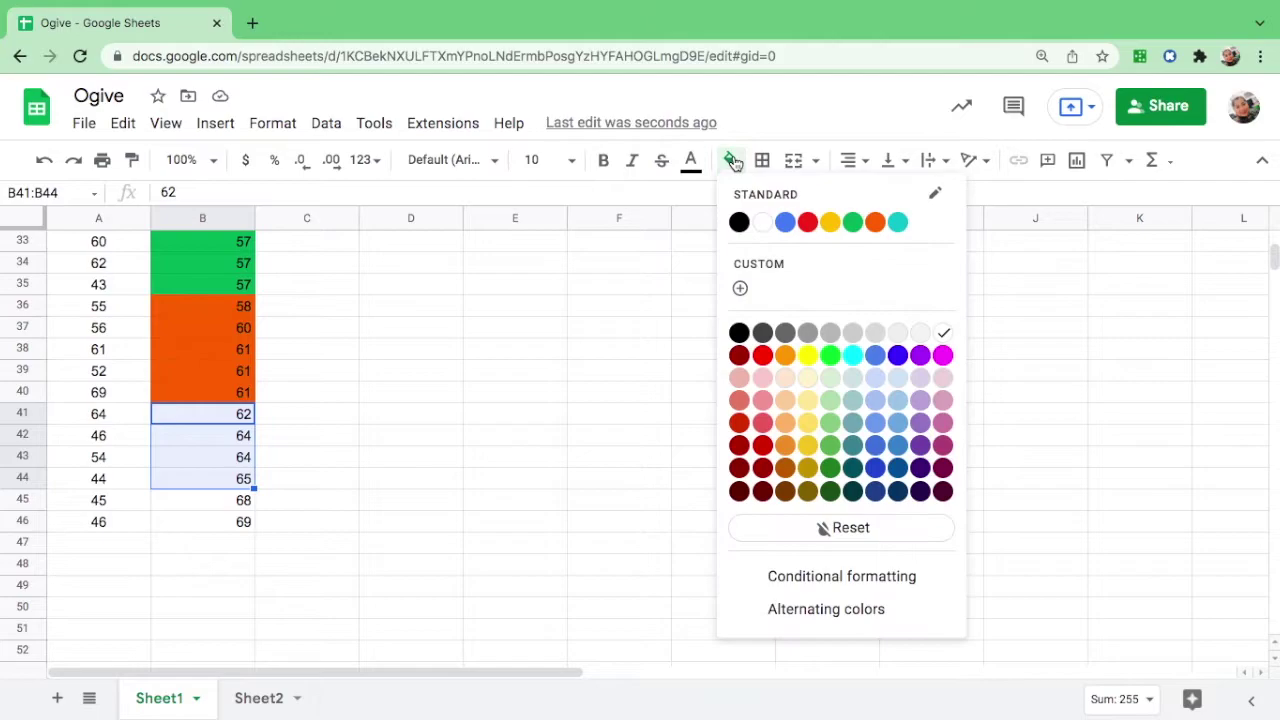
pyautogui.click(897, 222)
# Enter 4 as the frequency of the 62–65 class in cell G8.
pyautogui.scroll(10, 564, 454)
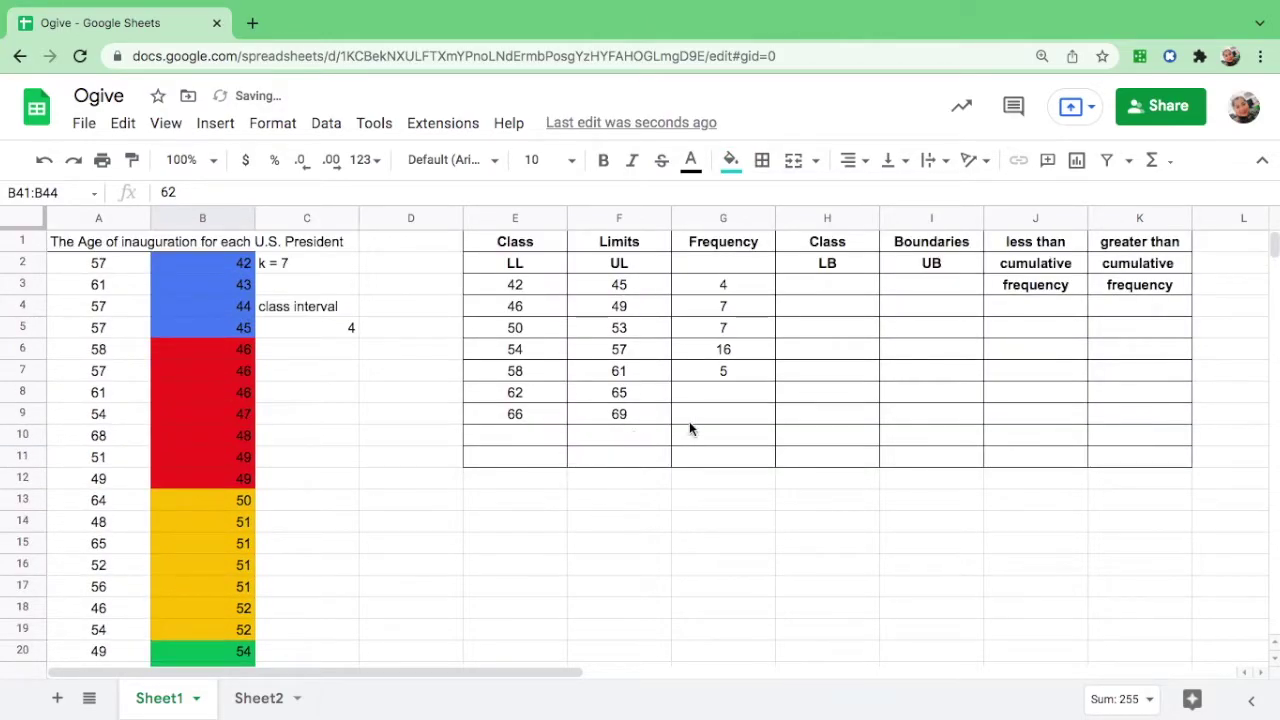
pyautogui.click(727, 378)
pyautogui.click(729, 396)
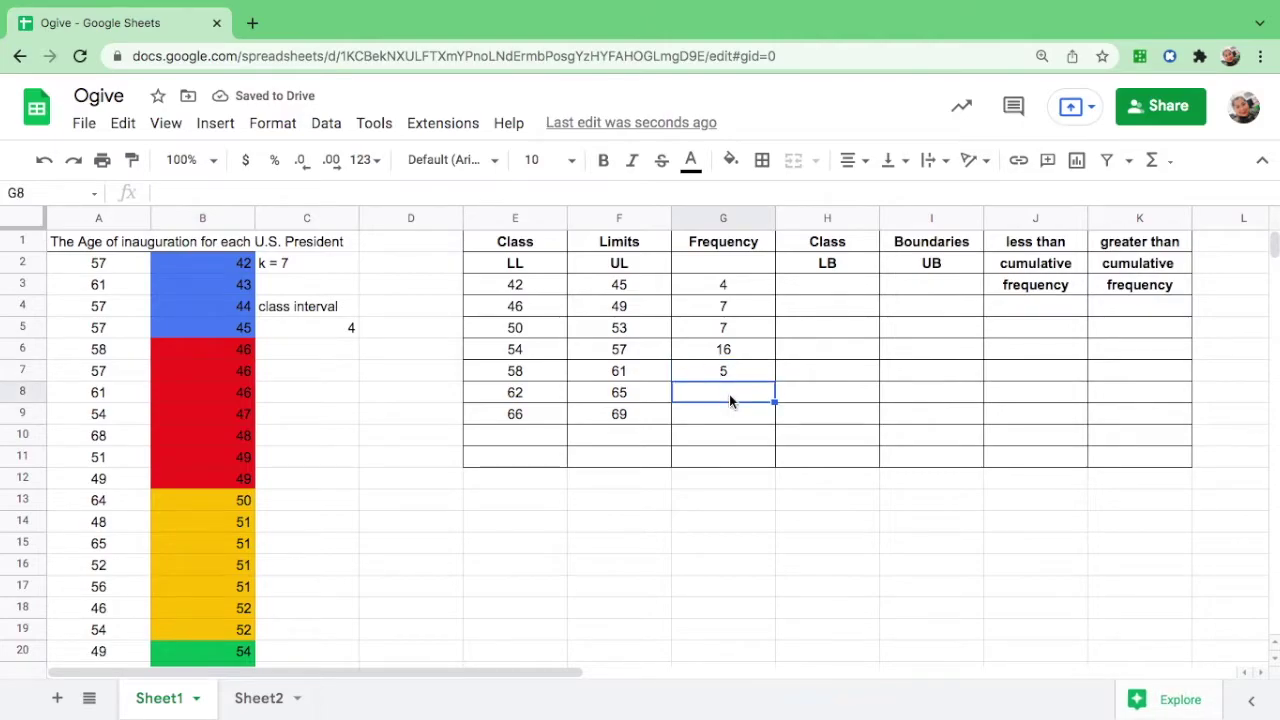
pyautogui.write('4')
pyautogui.scroll(-1, 729, 394)
pyautogui.click(727, 350)
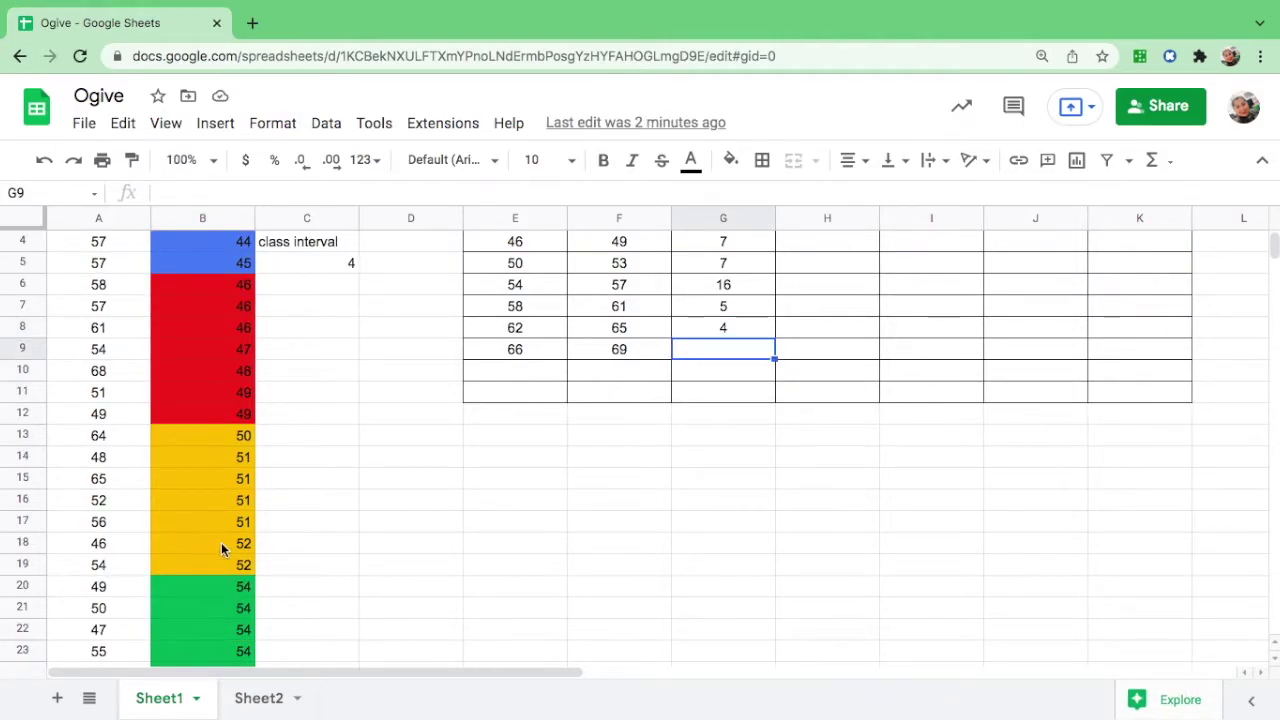
# Check the remaining uncolored ages and enter 2 as the frequency of the 66–69 class in cell G9.
pyautogui.scroll(-10, 221, 542)
pyautogui.scroll(5, 221, 542)
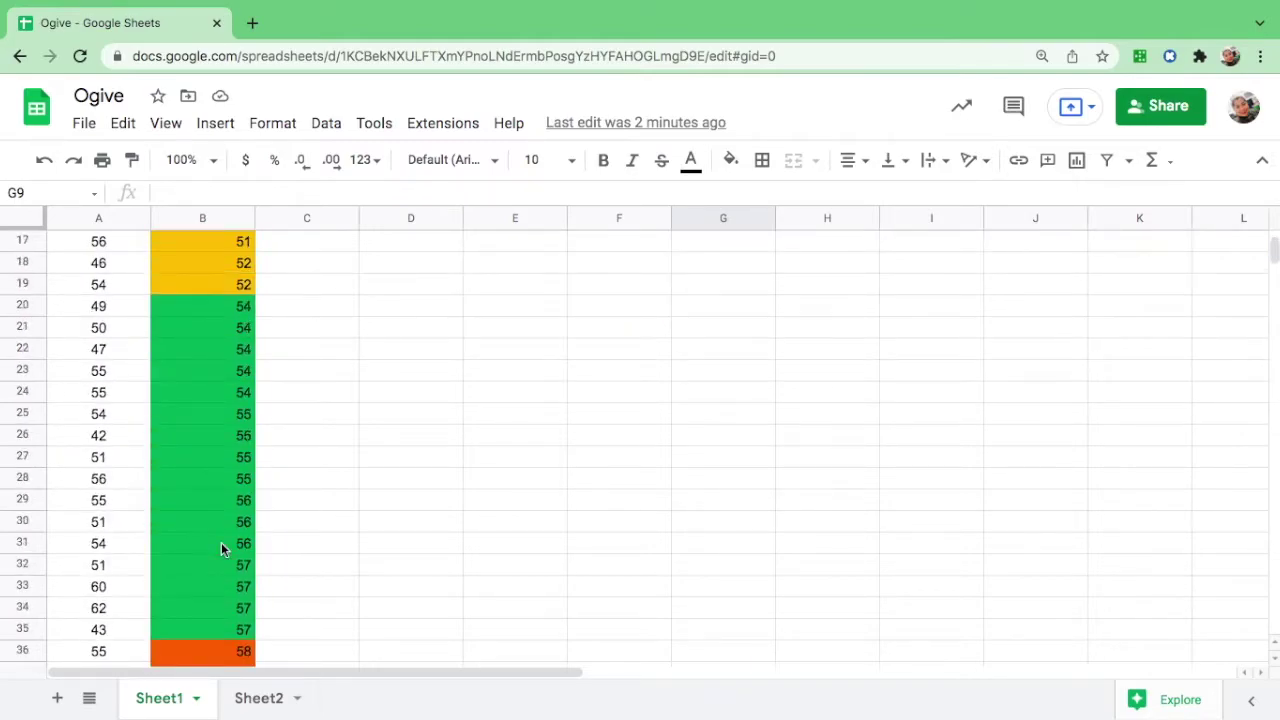
pyautogui.scroll(5, 221, 542)
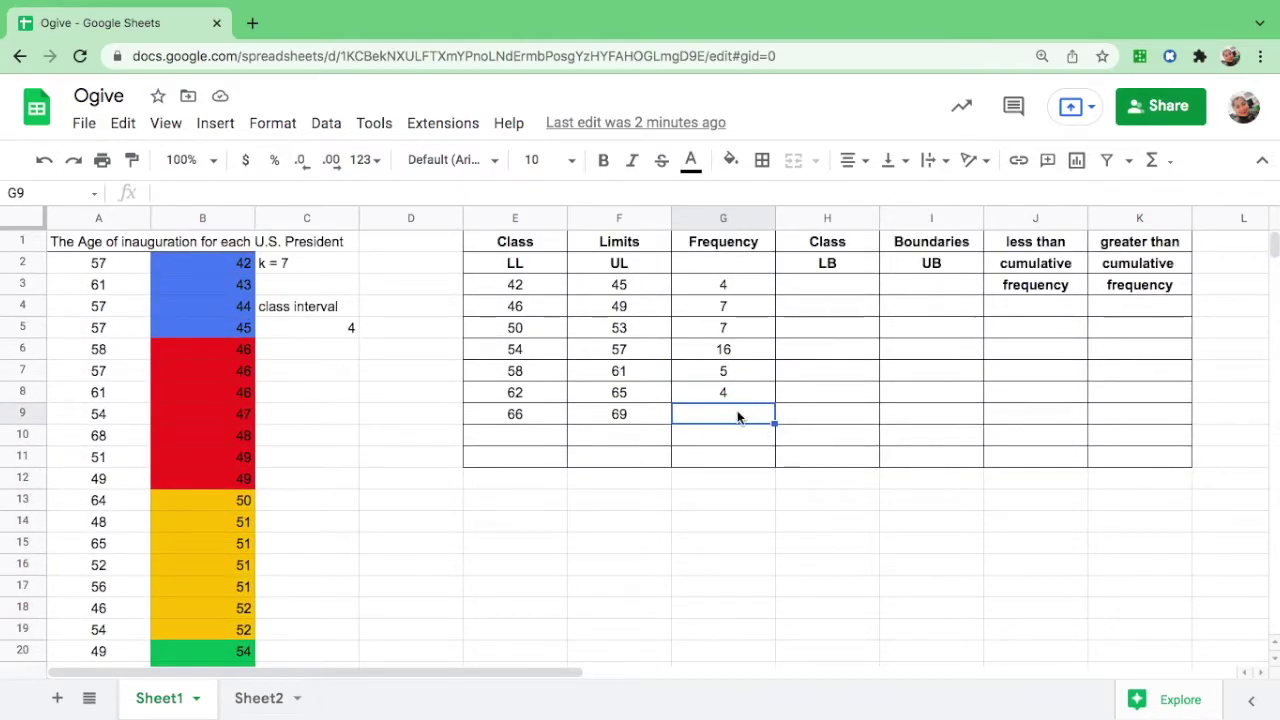
pyautogui.write('2')
pyautogui.click(728, 435)
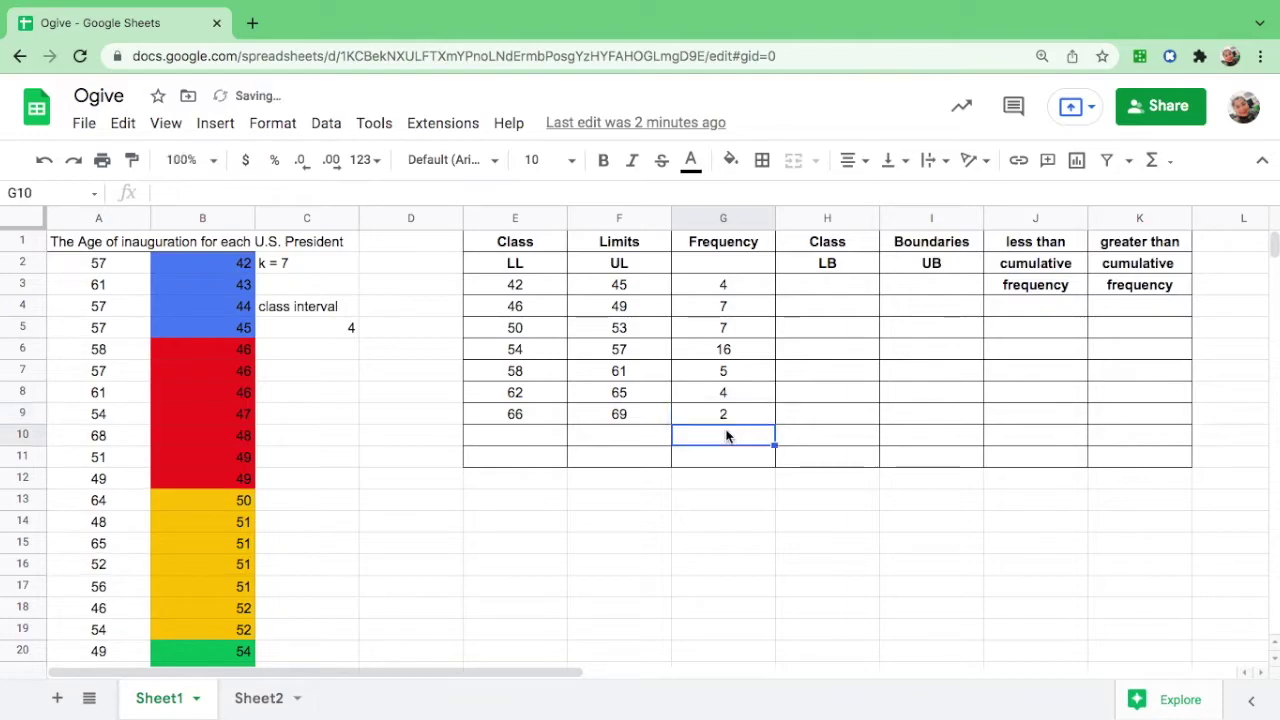
# Total the class frequencies in cell G10 with the formula =sum(G3:G9).
pyautogui.write('=')
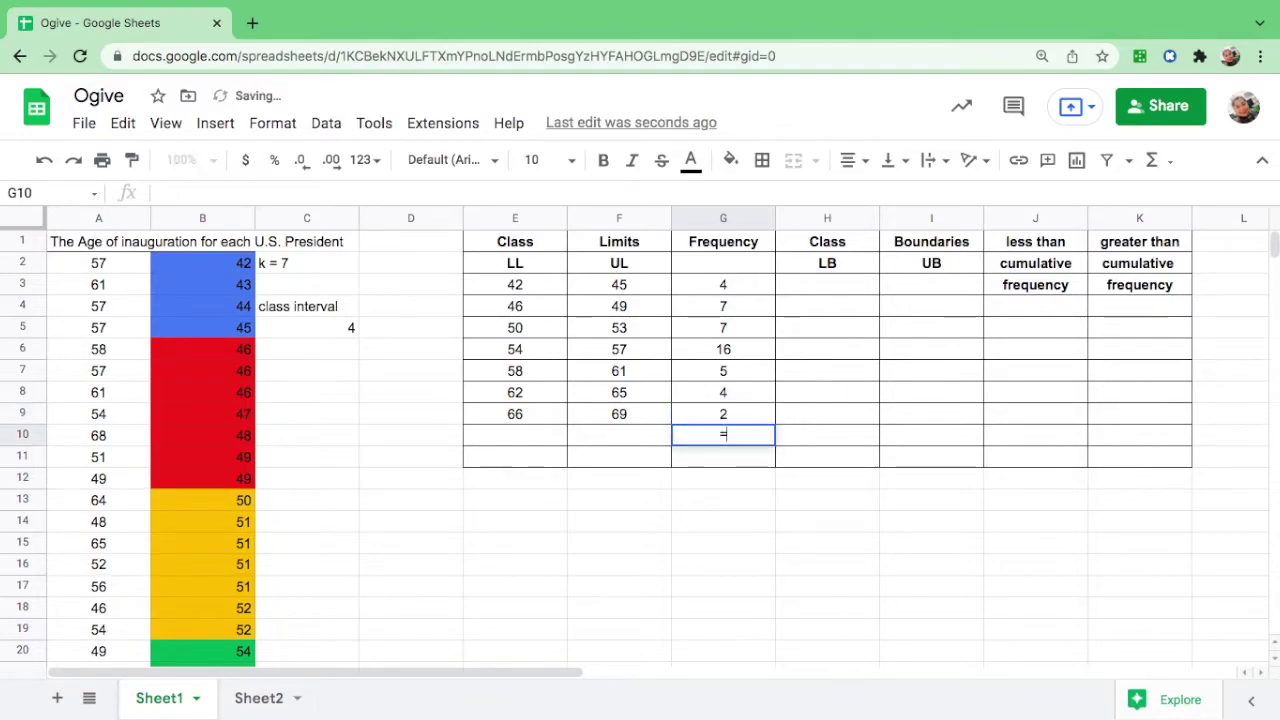
pyautogui.write('sum')
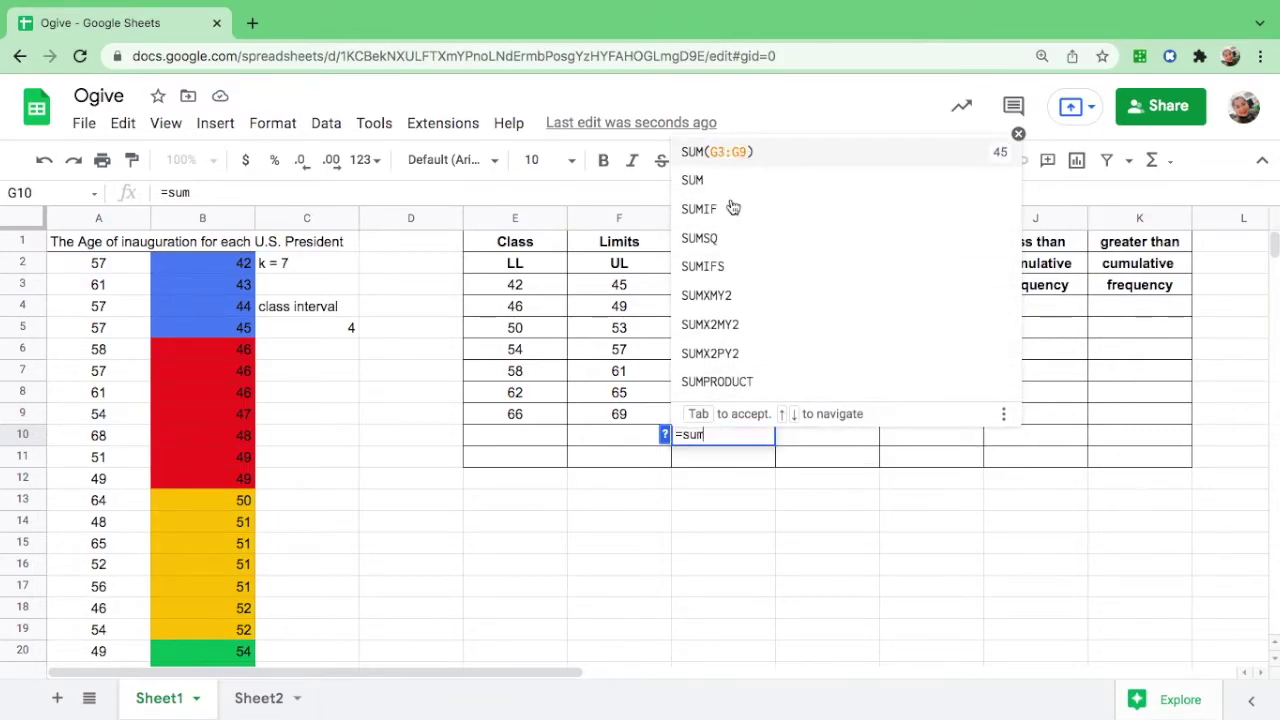
pyautogui.write('(')
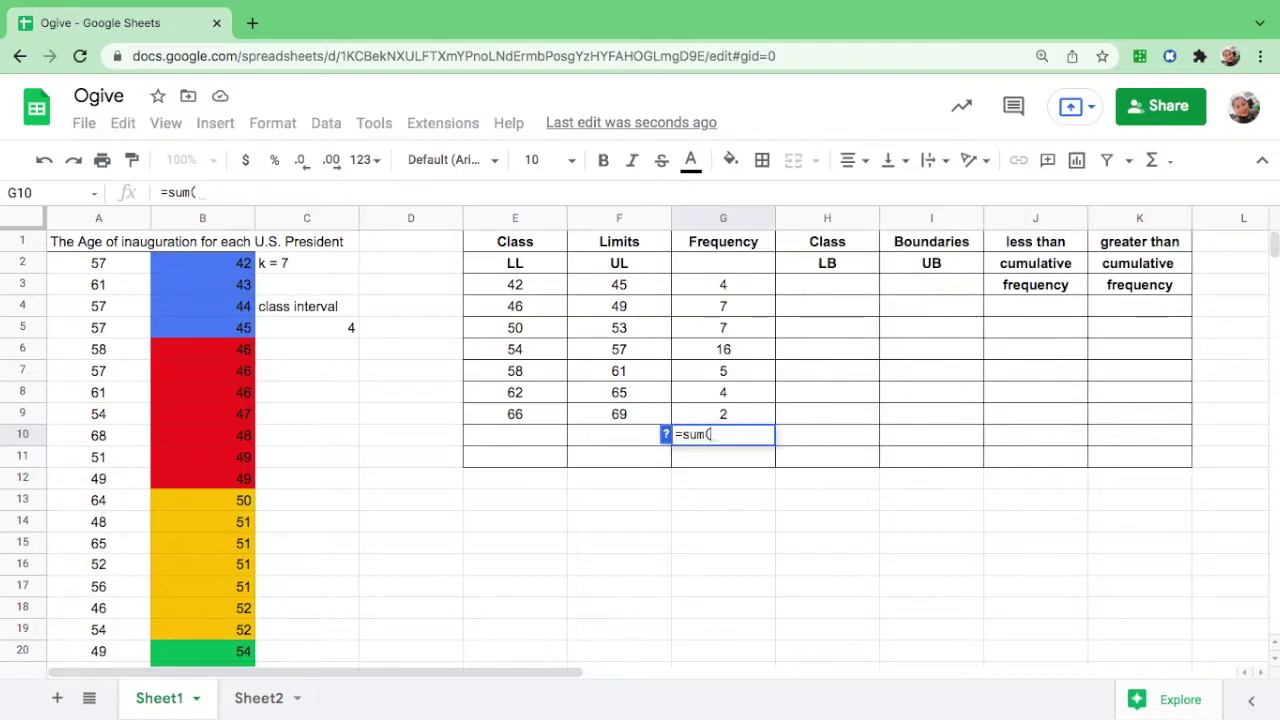
pyautogui.click(733, 285)
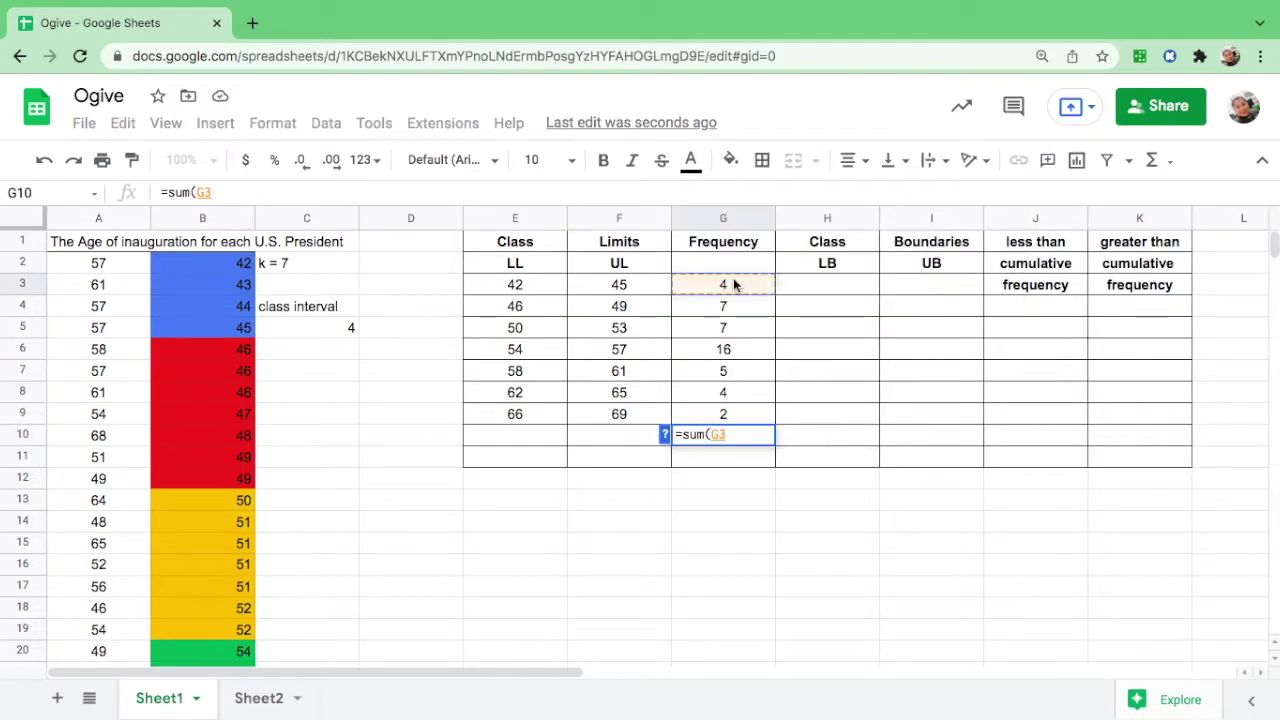
pyautogui.moveTo(733, 285); pyautogui.dragTo(733, 413)
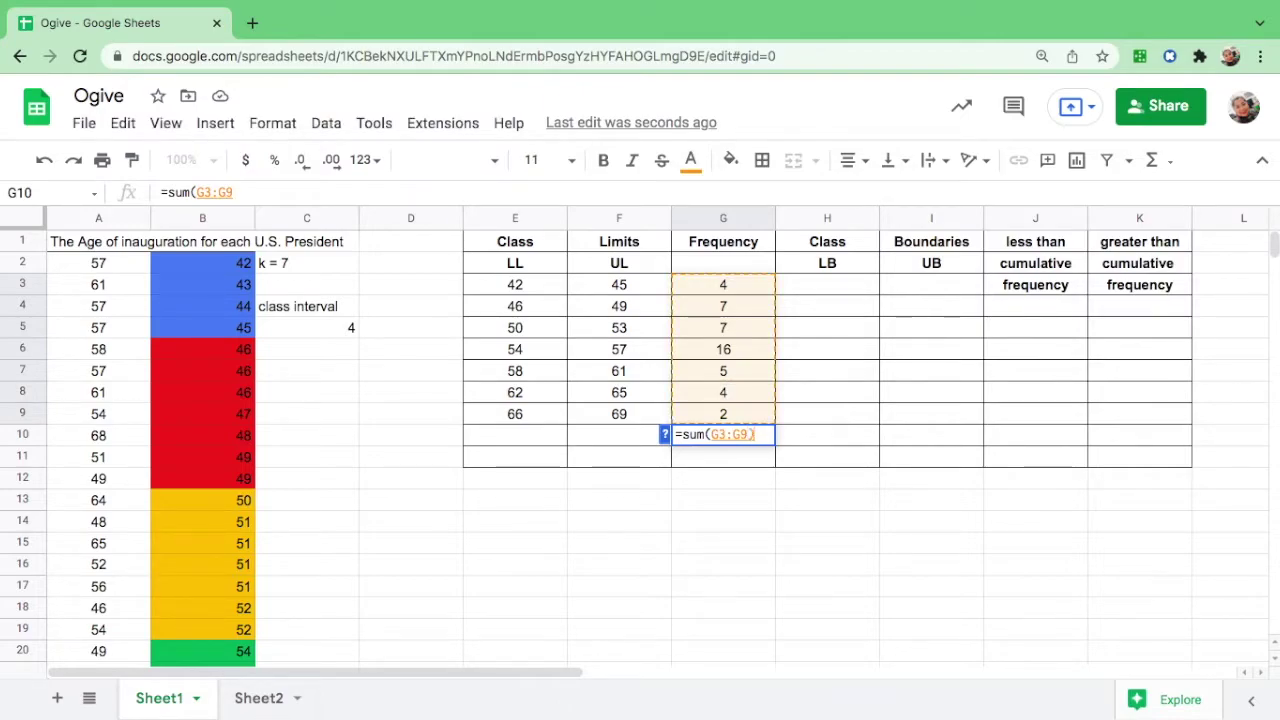
pyautogui.write(')')
pyautogui.press('Return')
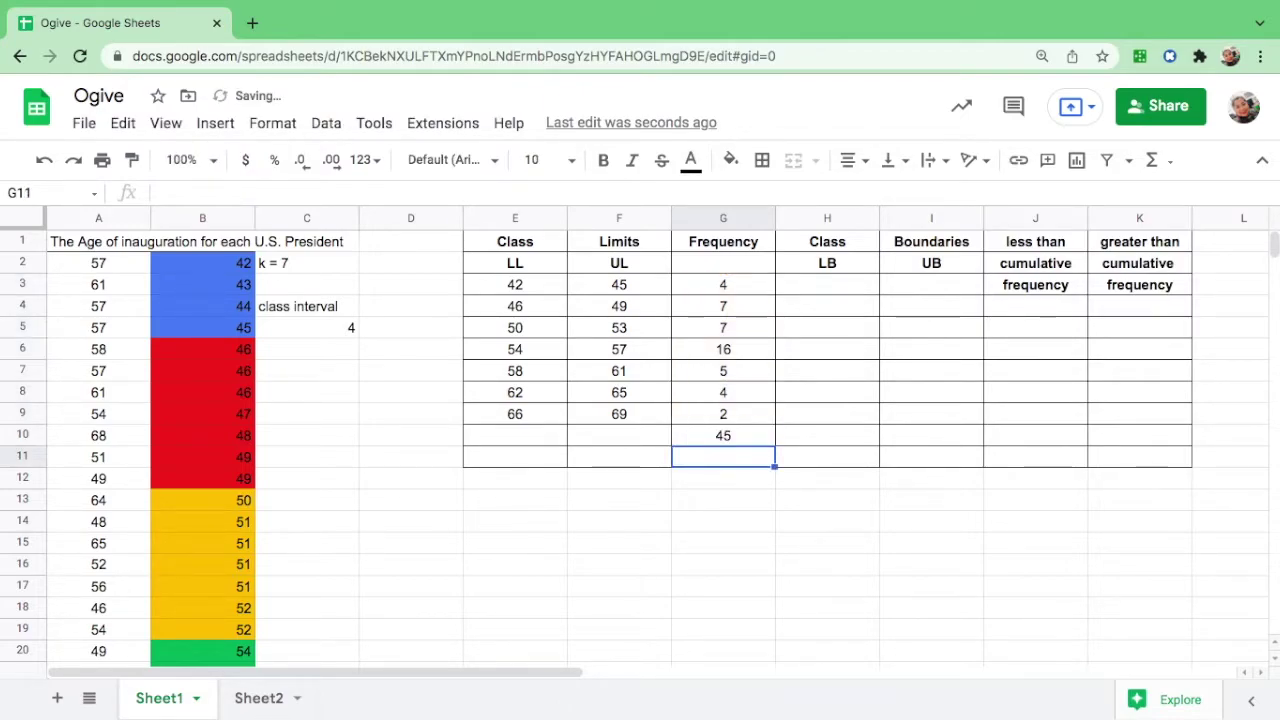
pyautogui.click(727, 437)
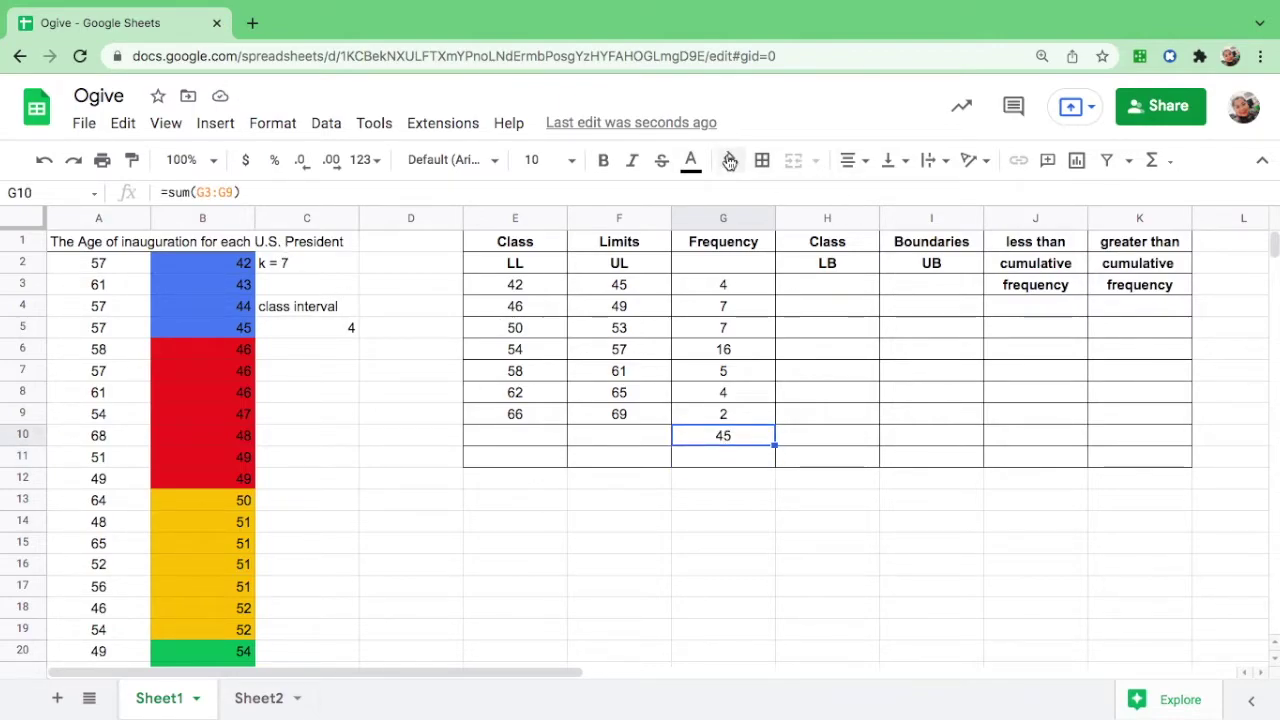
# Fill the frequency total in cell G10 with the standard blue.
pyautogui.click(731, 160)
pyautogui.click(785, 222)
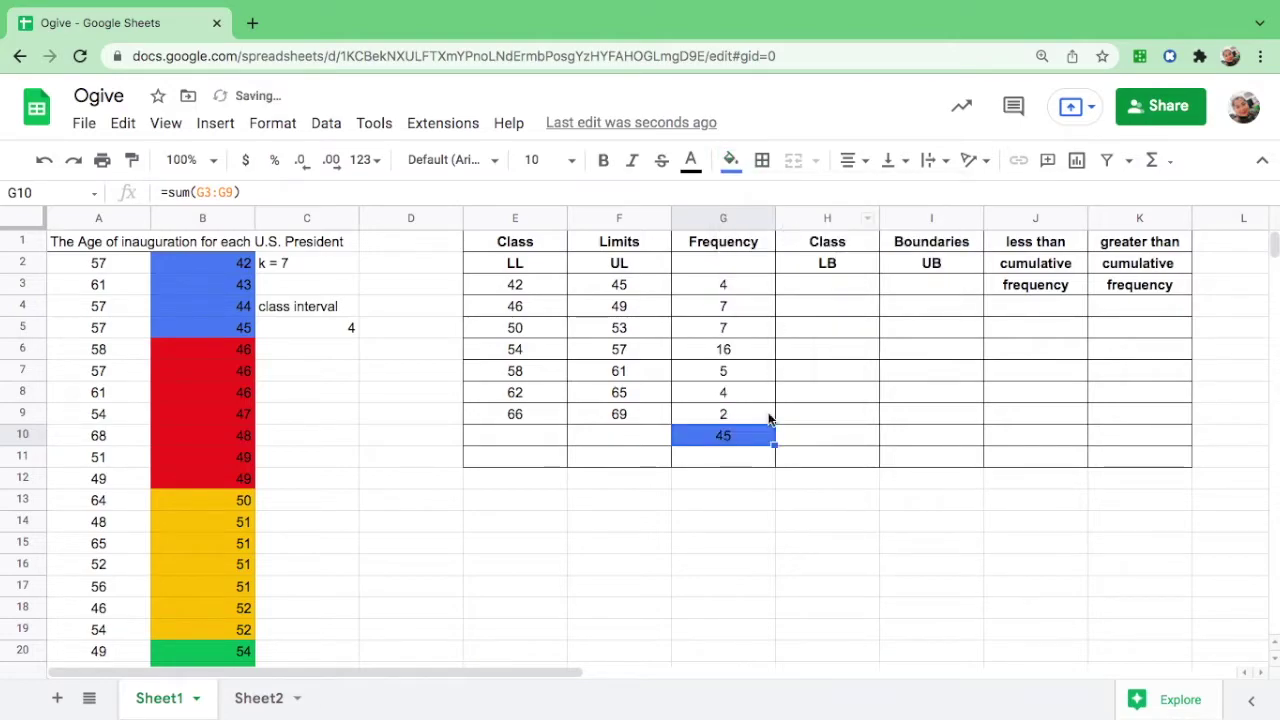
pyautogui.click(771, 501)
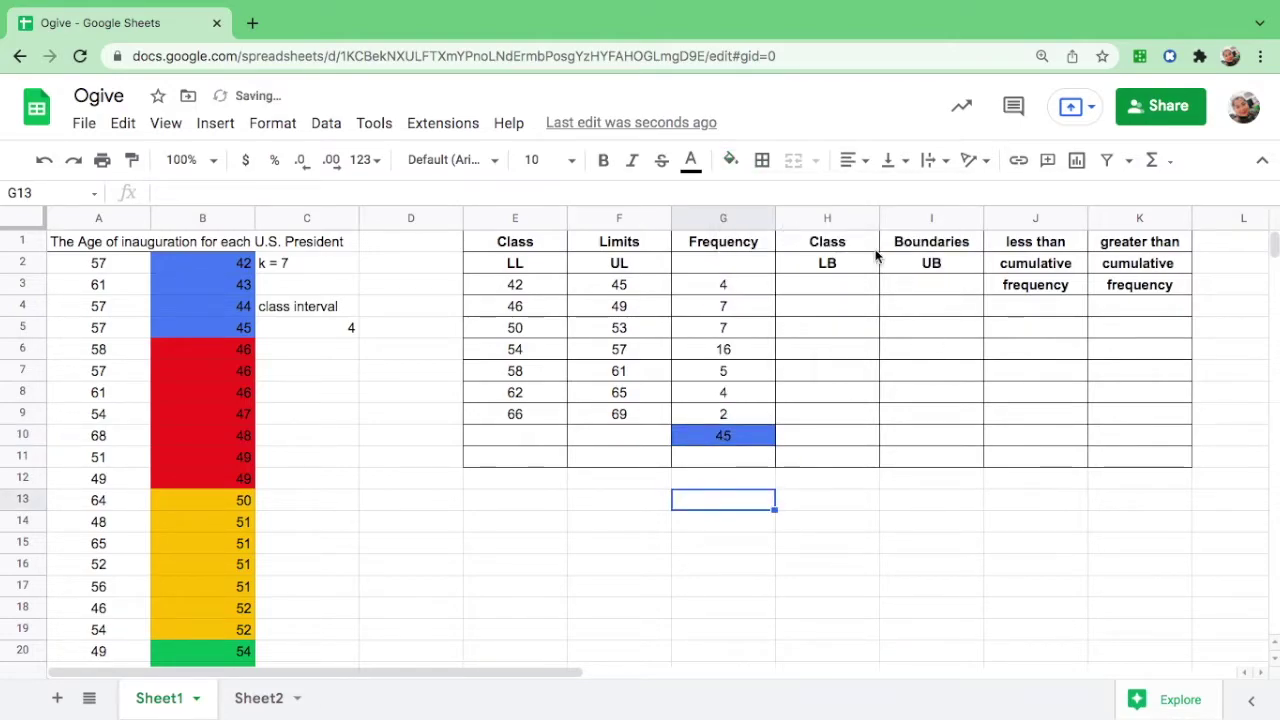
# Calculate the first lower class boundary in cell H3 with the formula =E3-0.5.
pyautogui.click(850, 242)
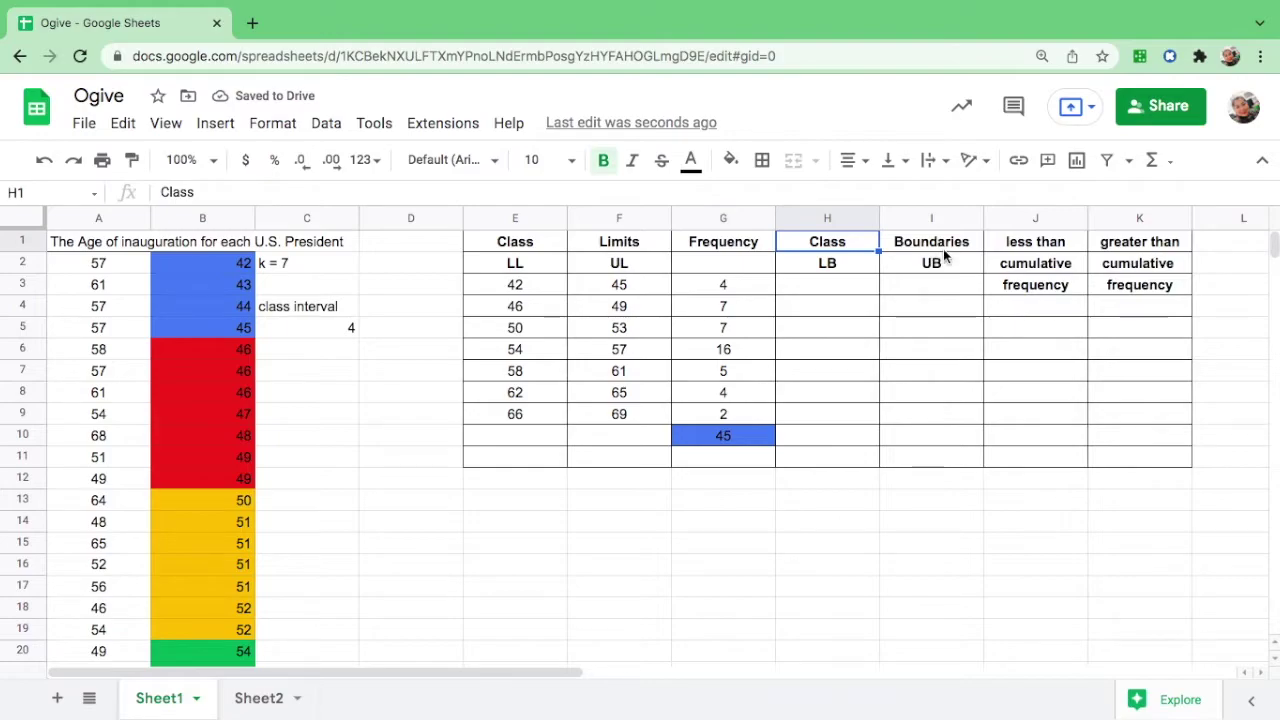
pyautogui.click(943, 248)
pyautogui.click(838, 264)
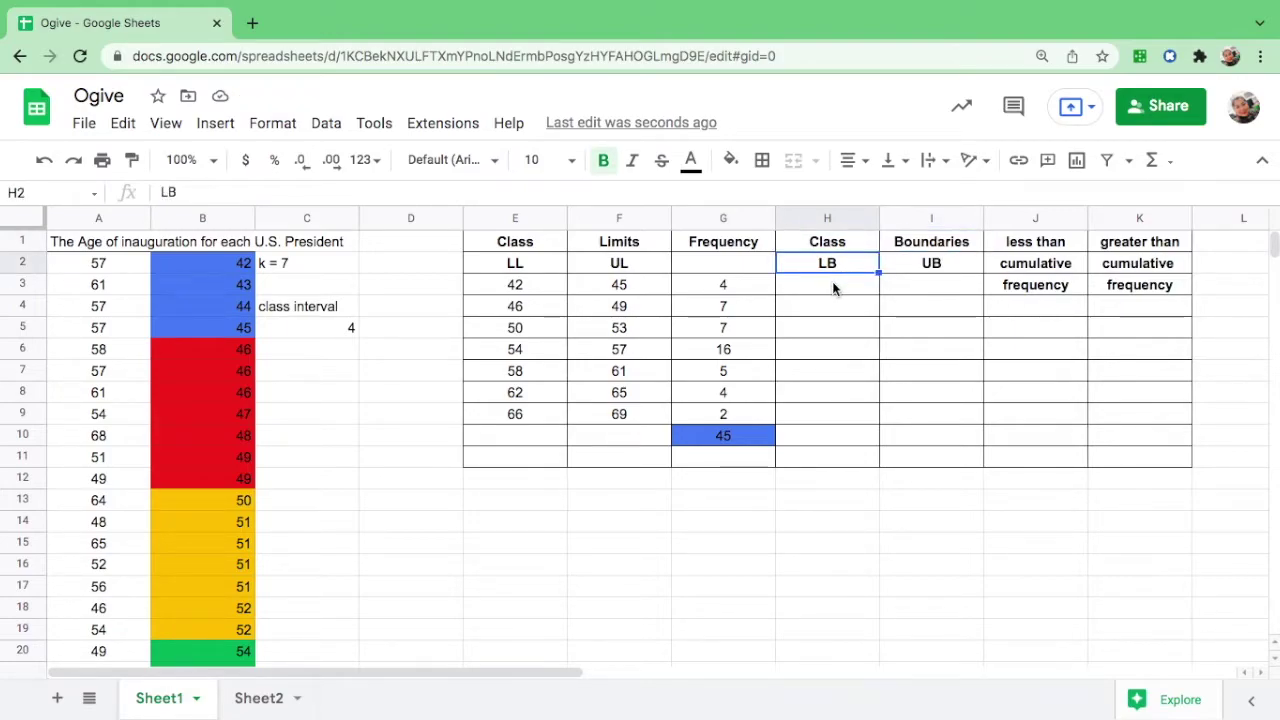
pyautogui.click(832, 281)
pyautogui.write('=')
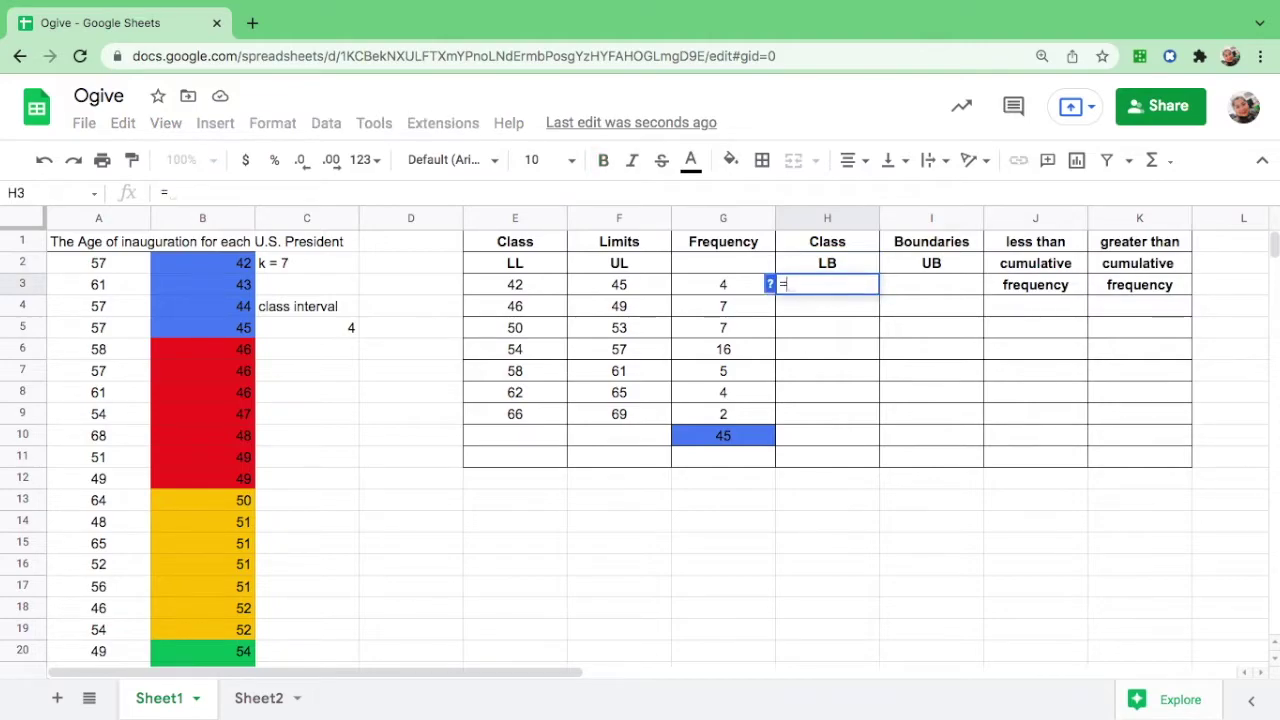
pyautogui.click(525, 285)
pyautogui.write('-')
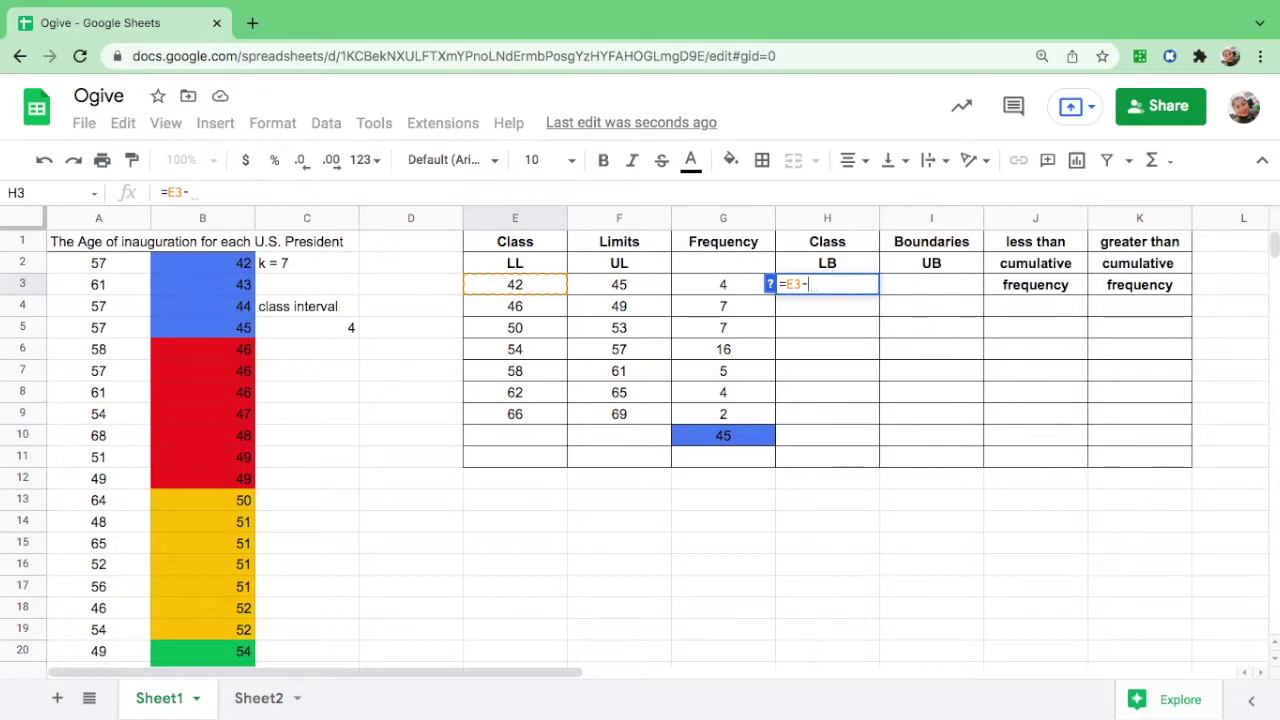
pyautogui.write('0.5')
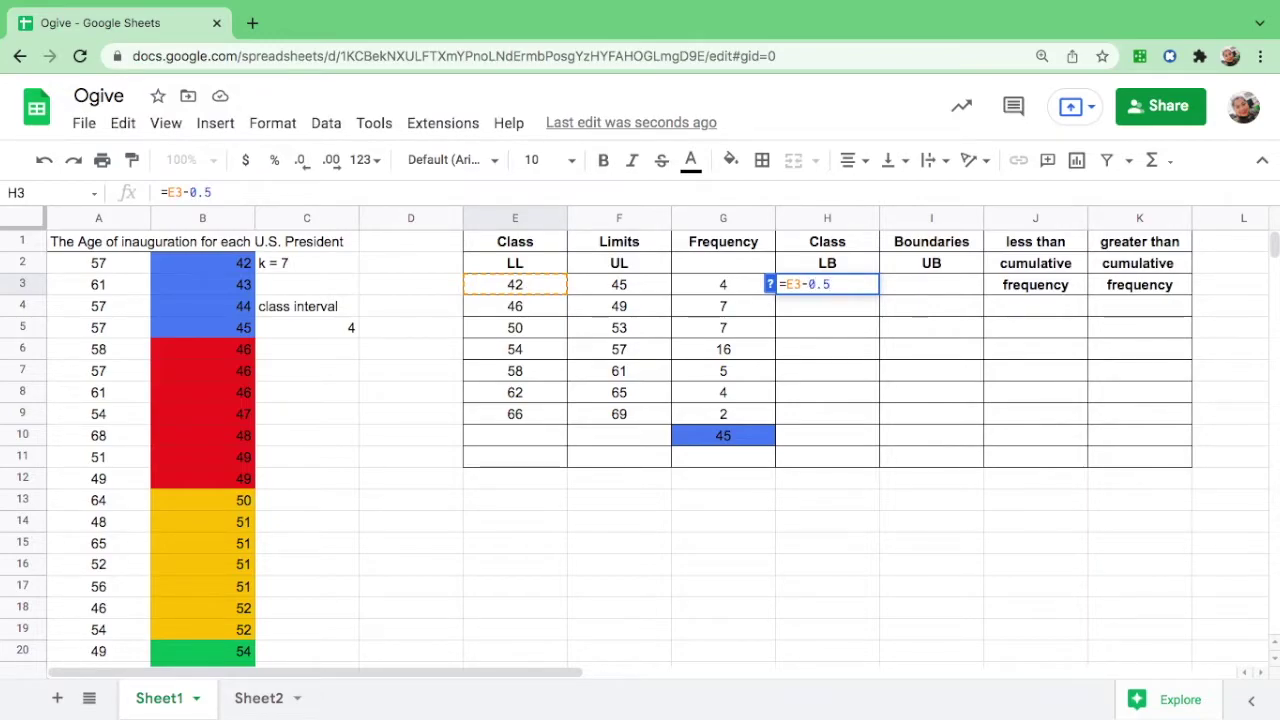
pyautogui.press('Return')
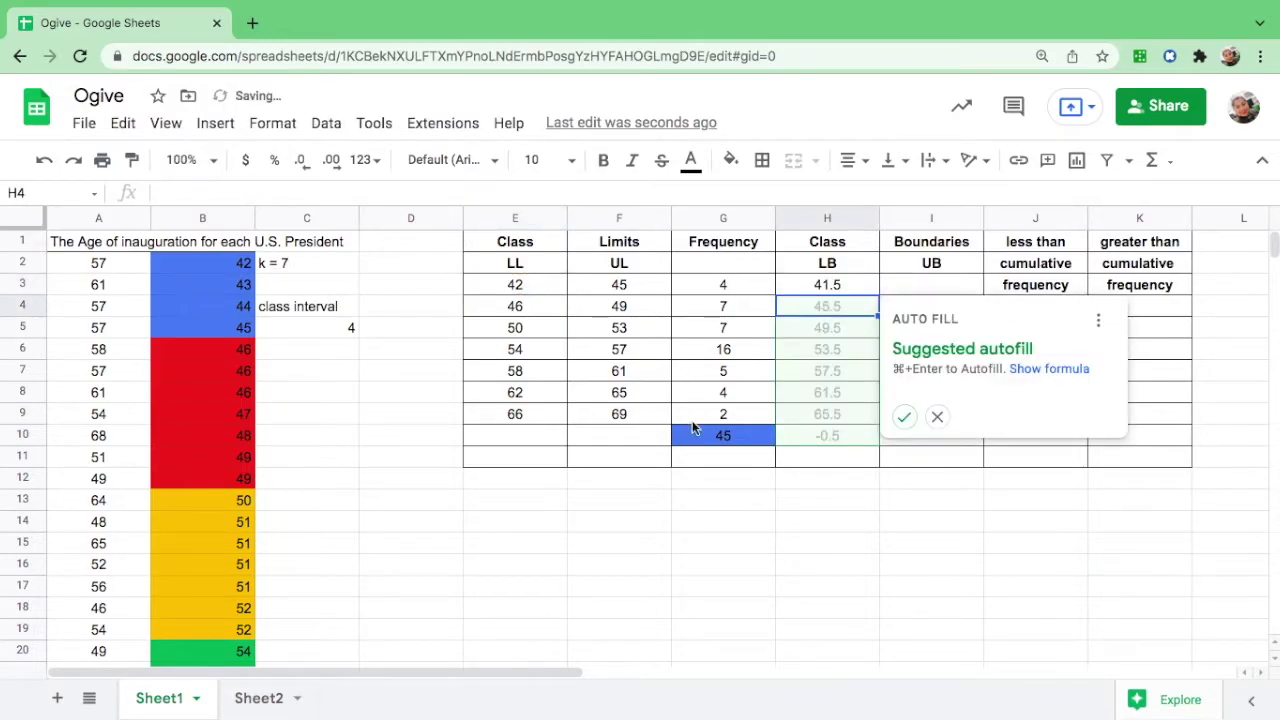
# Accept the suggested autofill for the remaining lower boundaries in column H and clear the surplus value in H10.
pyautogui.click(905, 417)
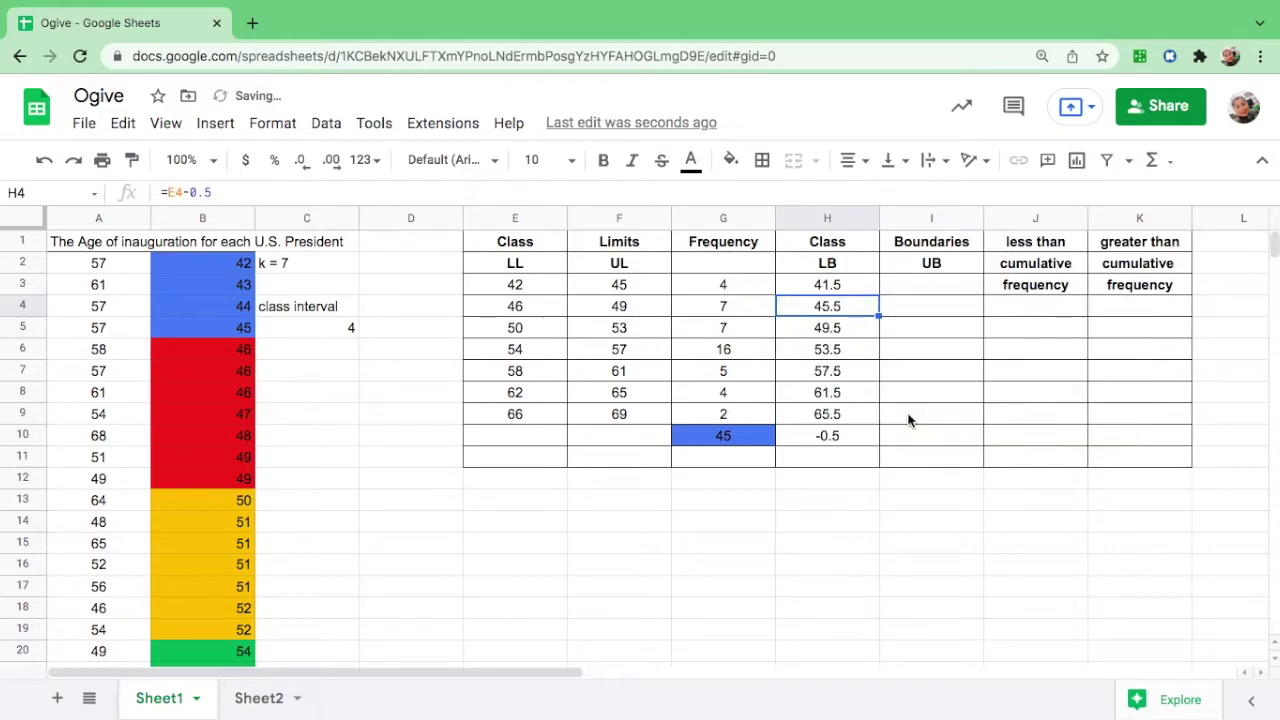
pyautogui.click(836, 436)
pyautogui.press('Delete')
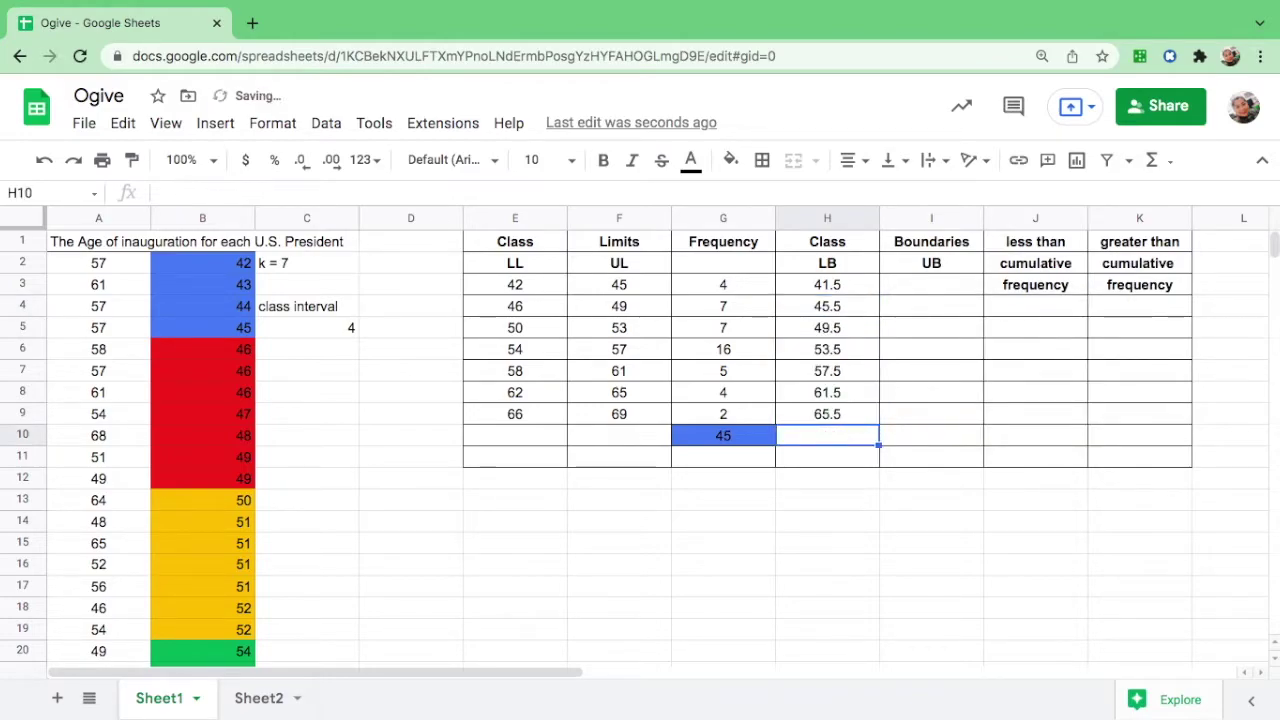
# Calculate the first upper class boundary in cell I3 with the formula =F3+0.5.
pyautogui.click(932, 285)
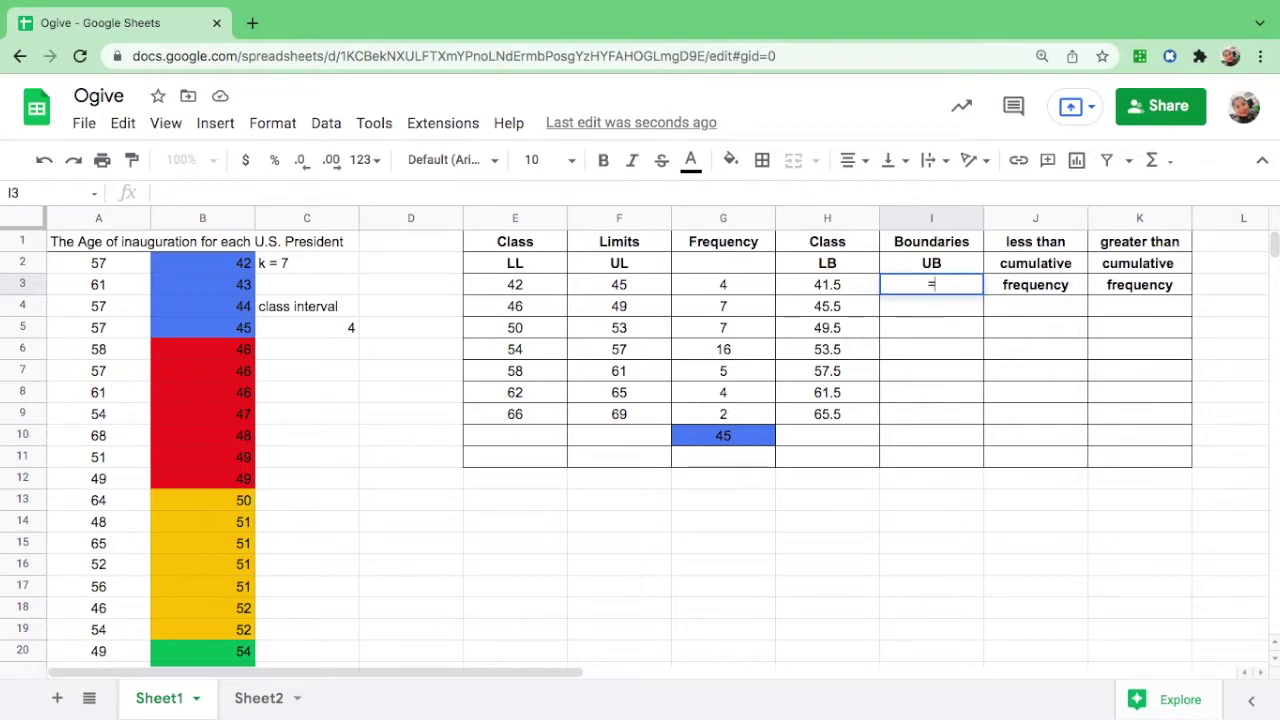
pyautogui.write('=')
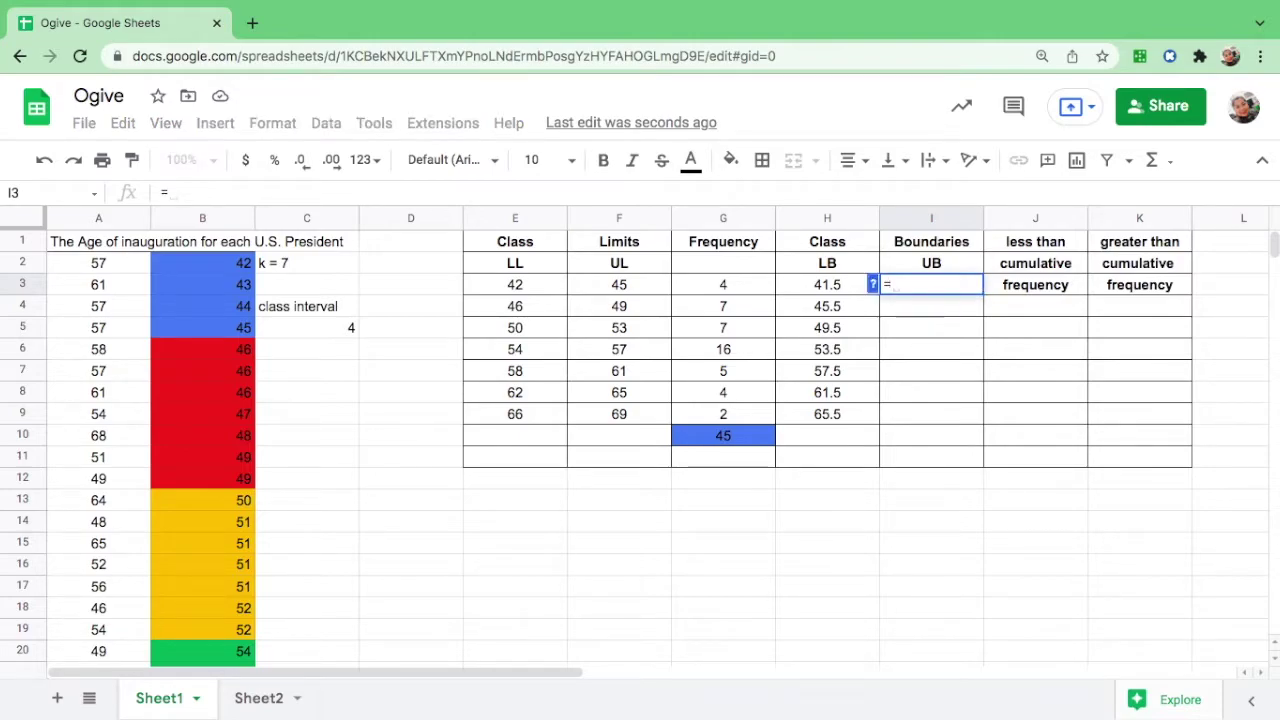
pyautogui.click(623, 285)
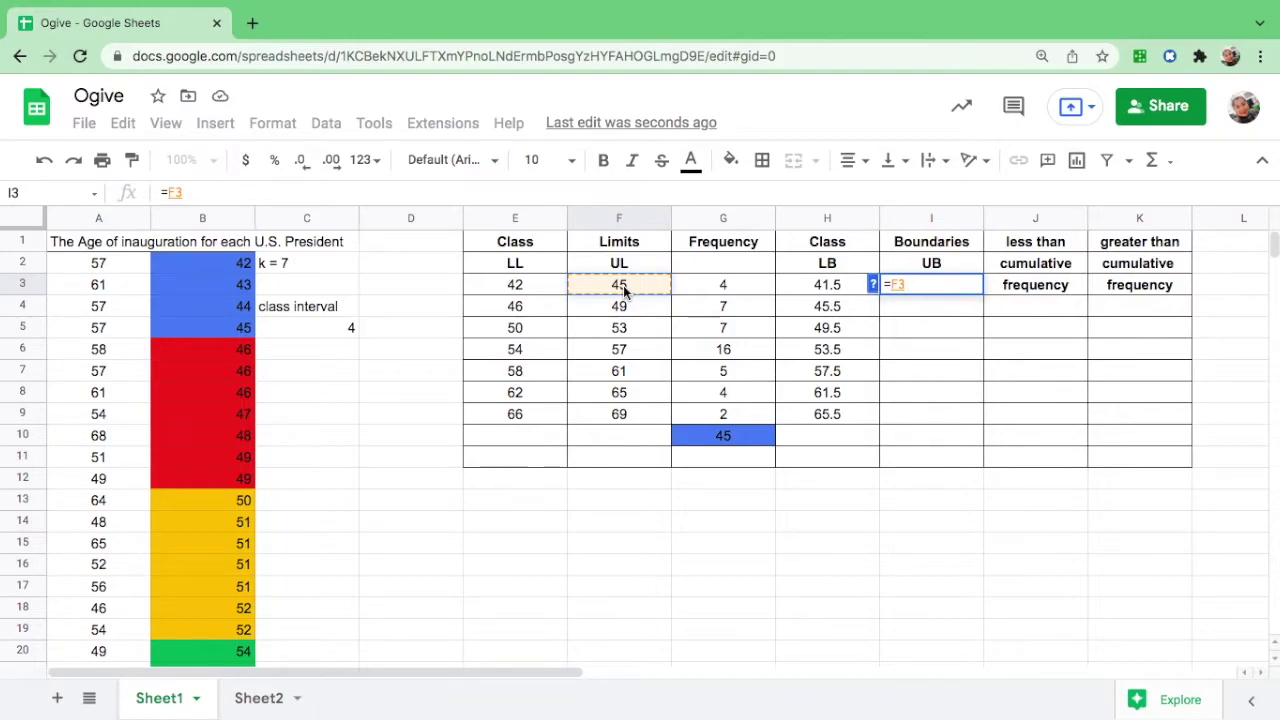
pyautogui.write('+0.5')
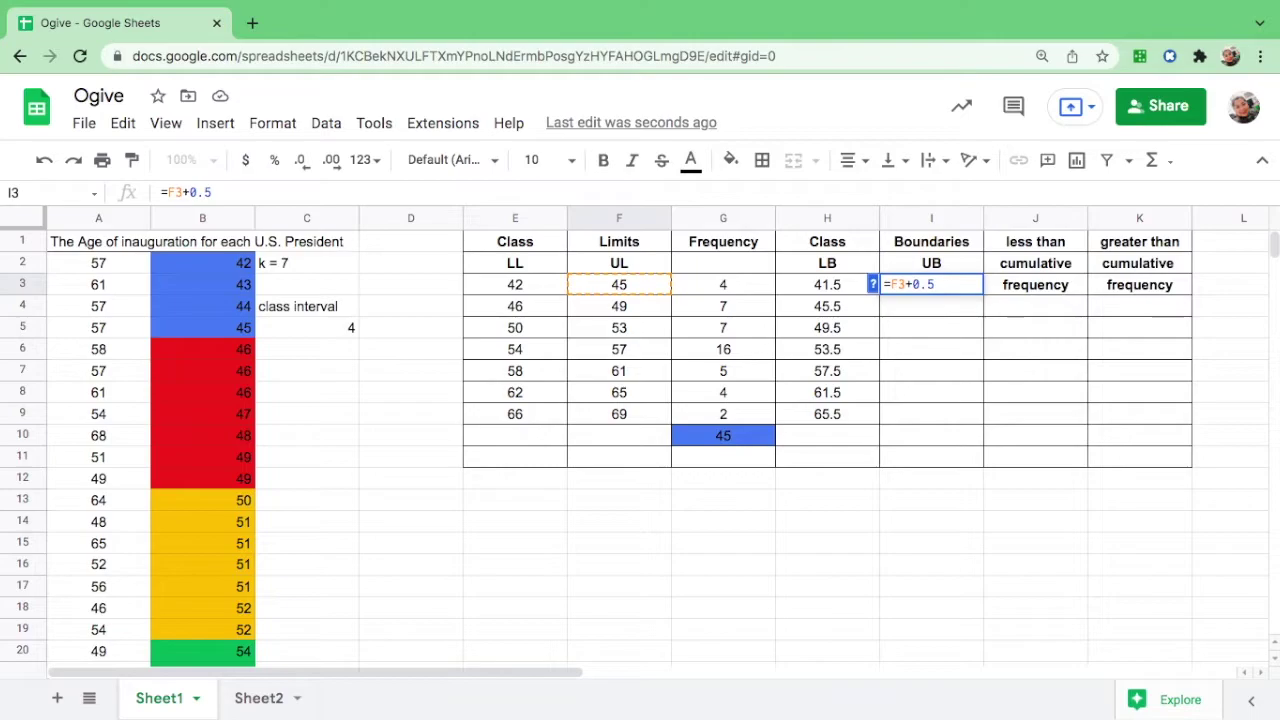
pyautogui.press('Return')
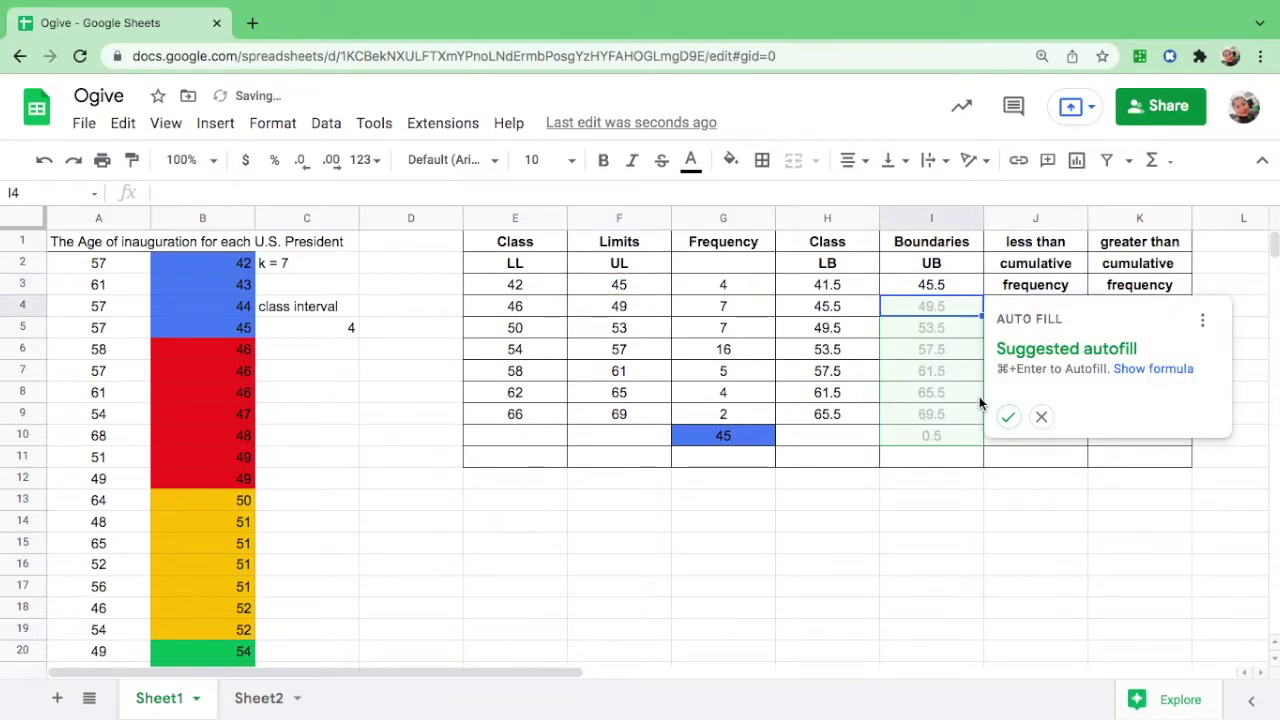
# Accept the suggested autofill for the remaining upper boundaries in column I and clear the surplus value in I10.
pyautogui.click(1008, 417)
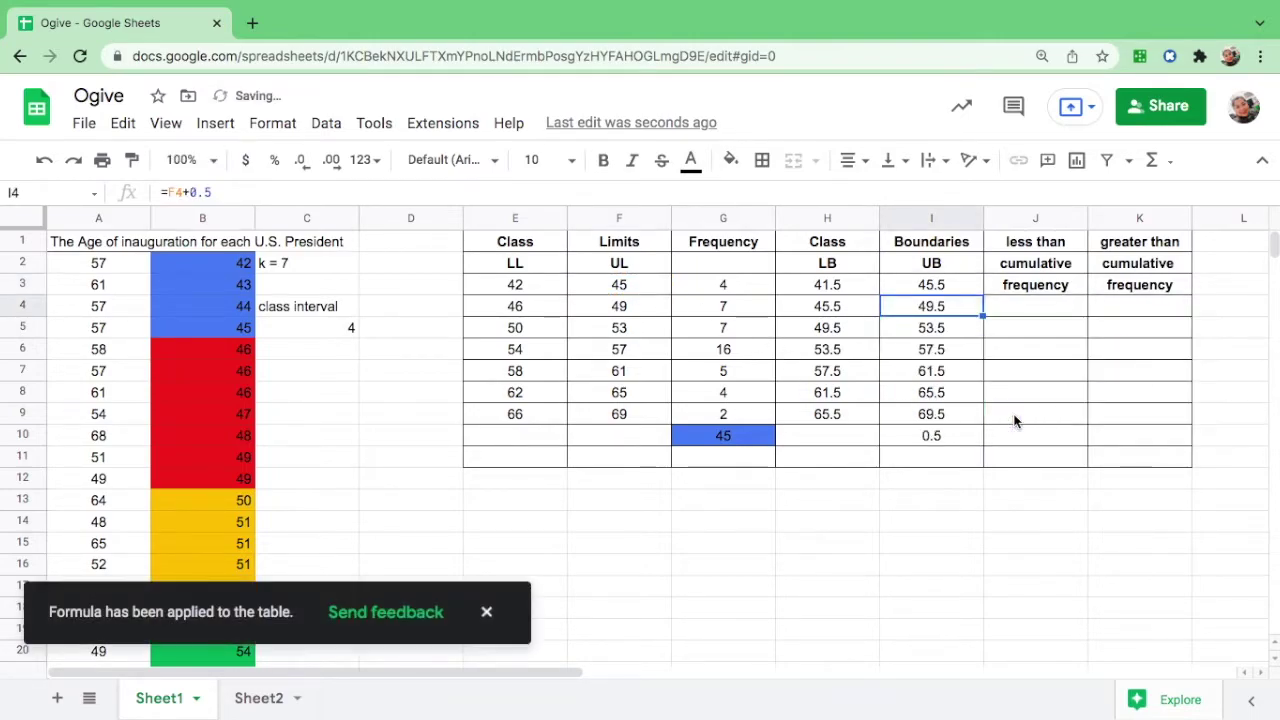
pyautogui.click(930, 437)
pyautogui.press('Delete')
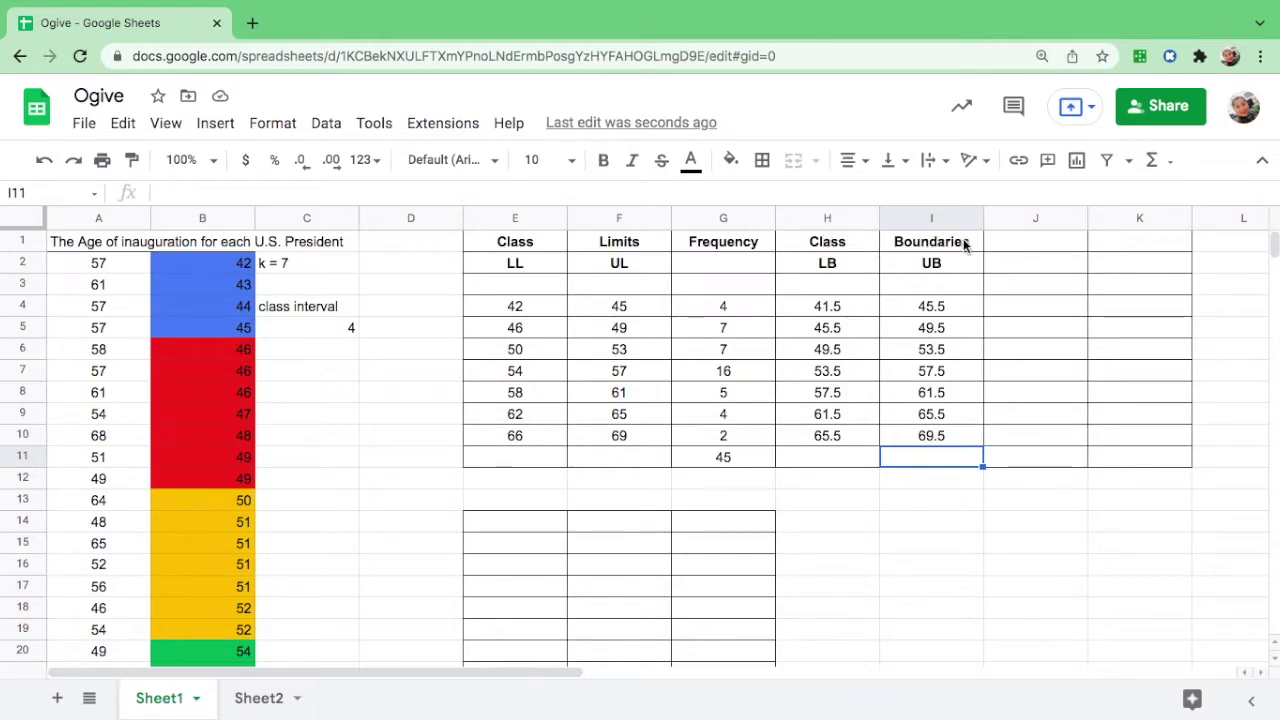
# Enter the heading "greater than", "cumulative", "frequency" in cells J1 to J3, one word group per cell.
pyautogui.click(1036, 262)
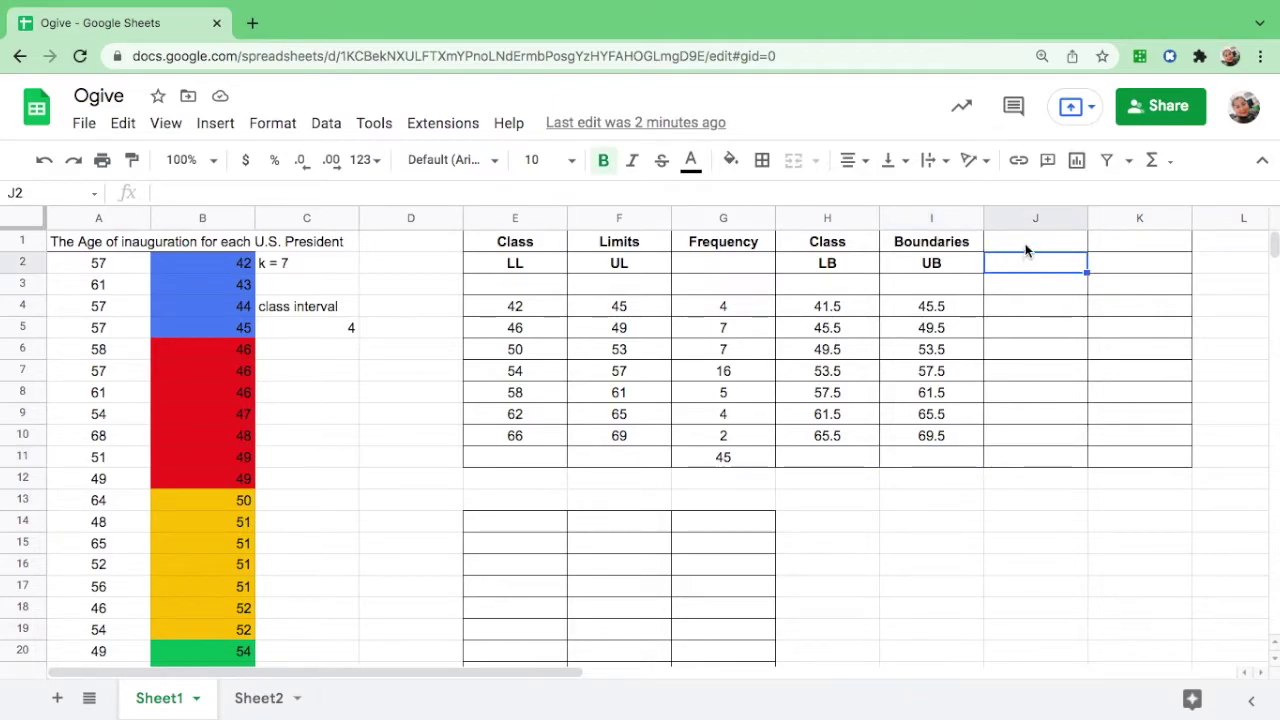
pyautogui.click(1030, 244)
pyautogui.write('g')
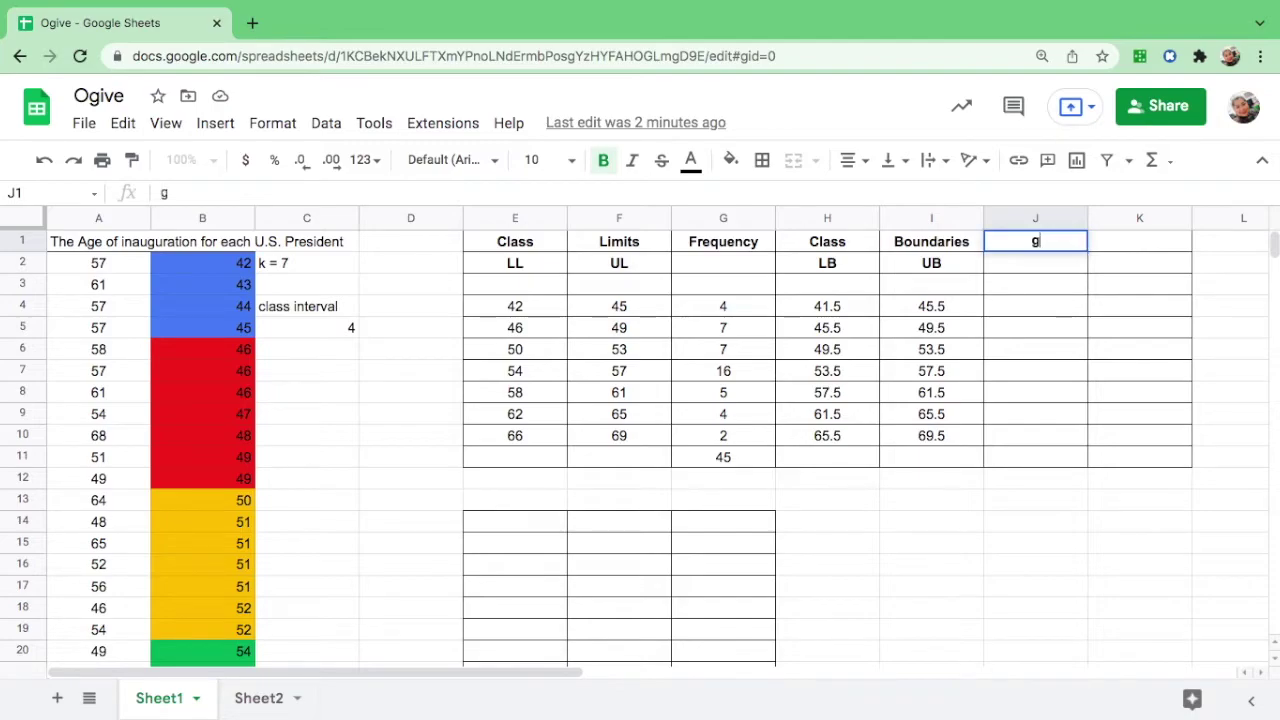
pyautogui.write('reater than')
pyautogui.click(1031, 267)
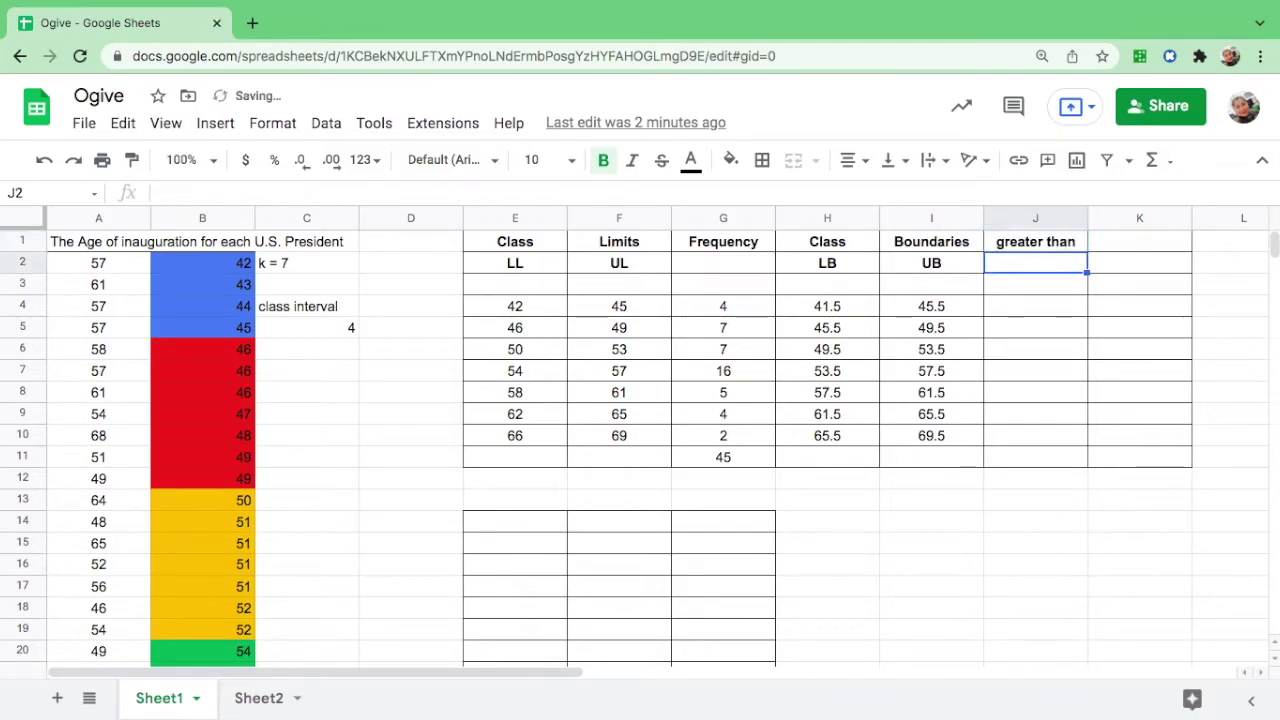
pyautogui.write('cumulative')
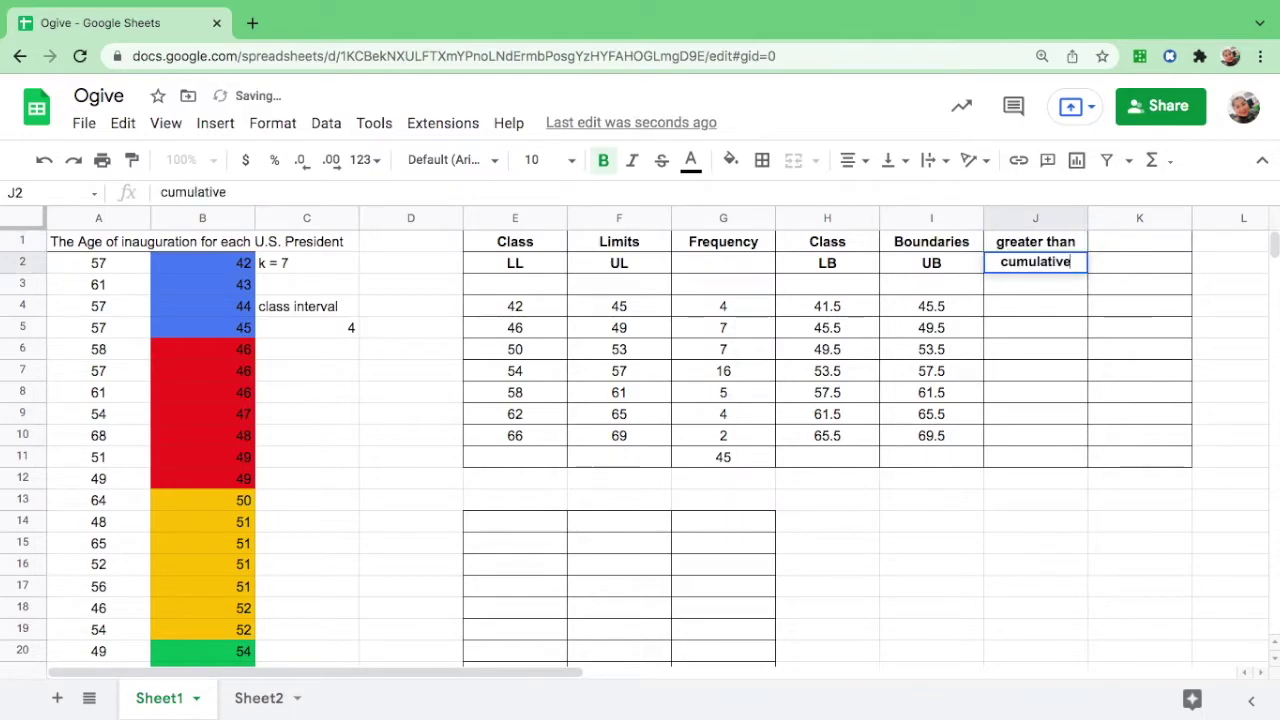
pyautogui.click(1034, 286)
pyautogui.write('frequency')
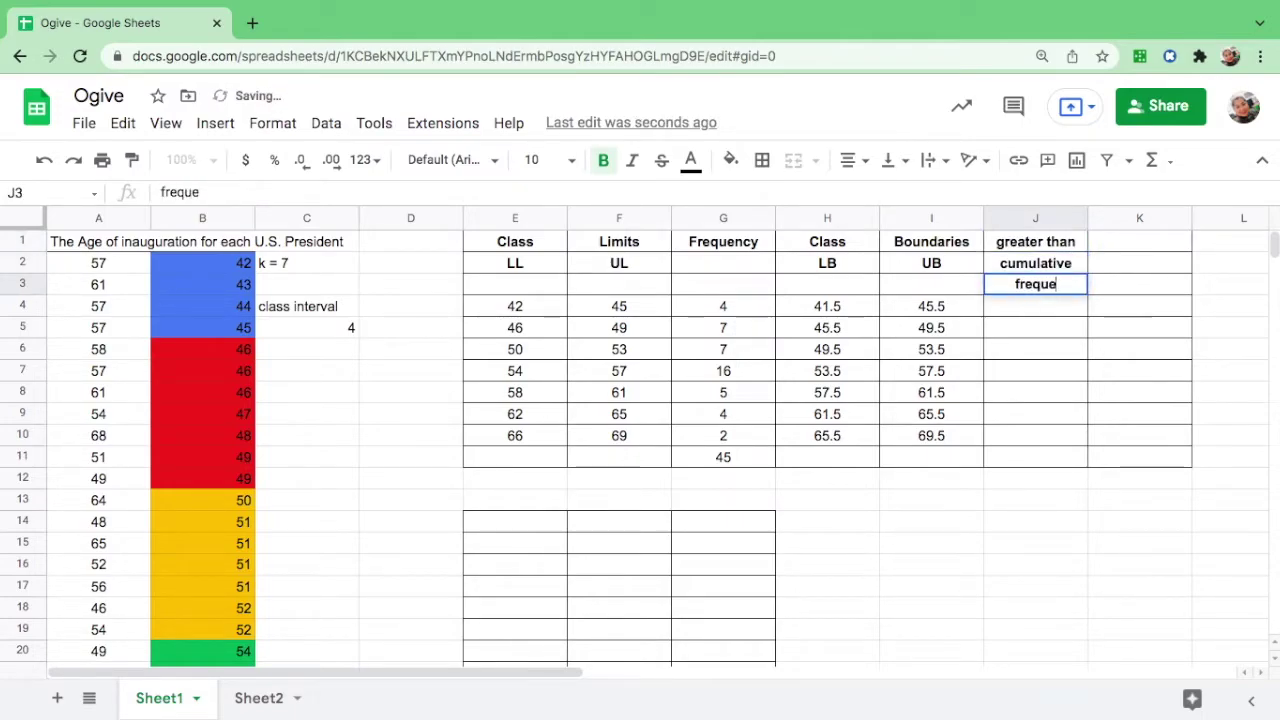
# Enter "less than" in cell K1 and copy the "cumulative" and "frequency" headings from J2:J3 to K2:K3.
pyautogui.click(1125, 235)
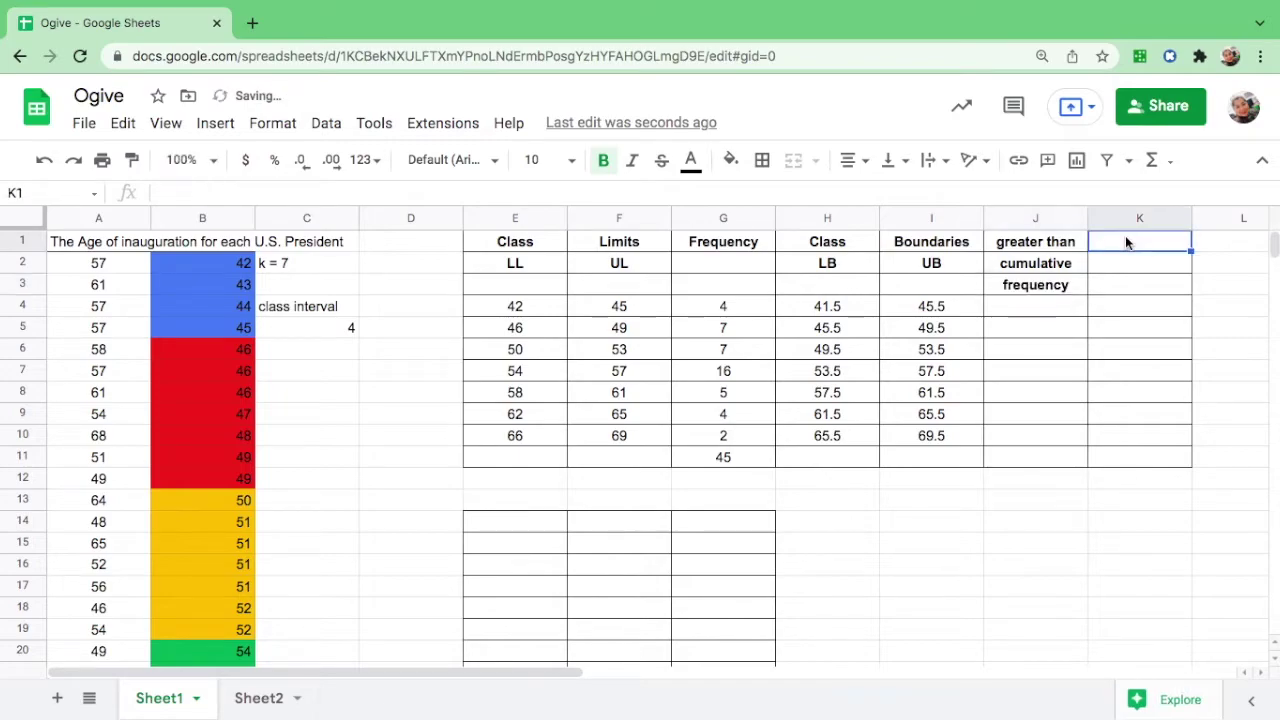
pyautogui.write('less than')
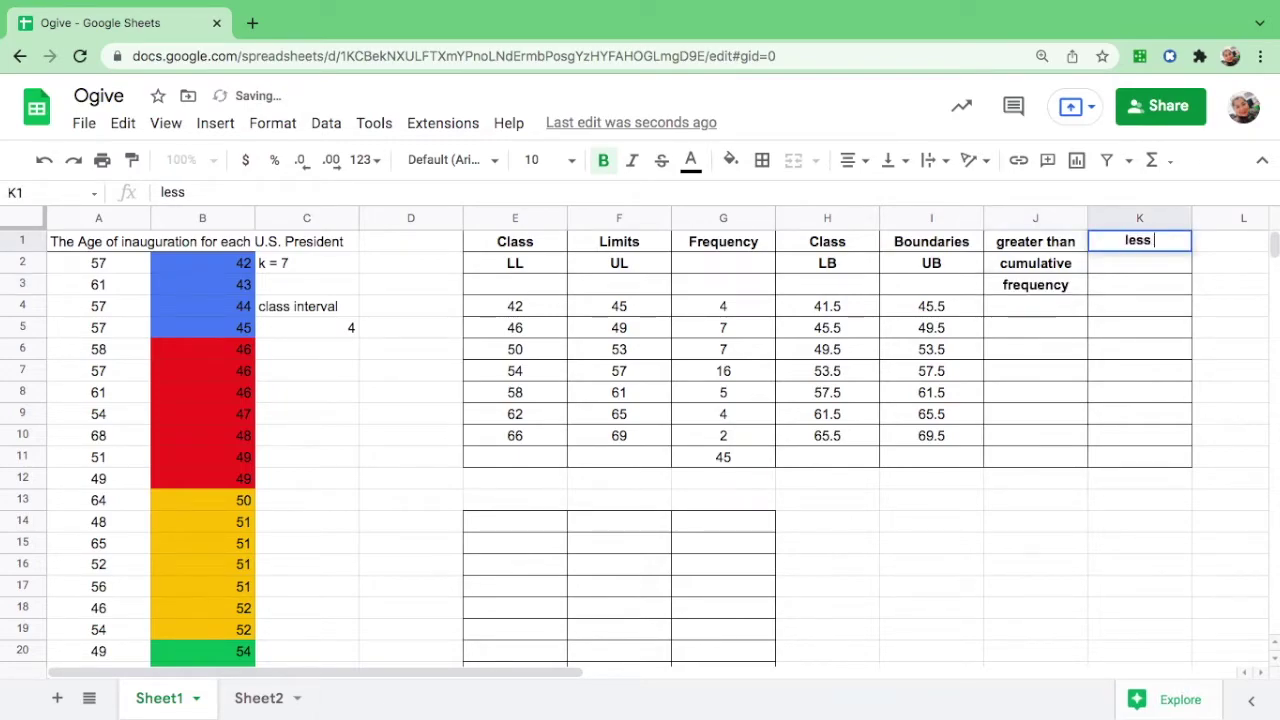
pyautogui.press('Return')
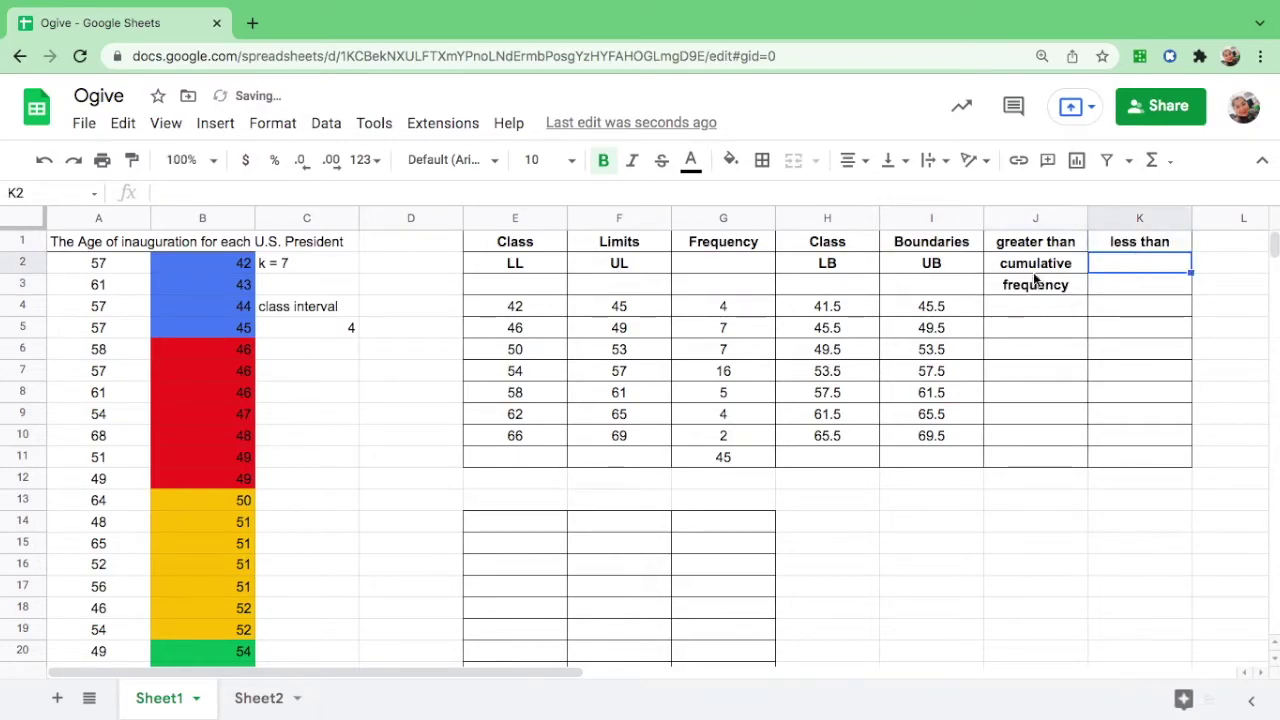
pyautogui.moveTo(1006, 263); pyautogui.dragTo(1048, 287)
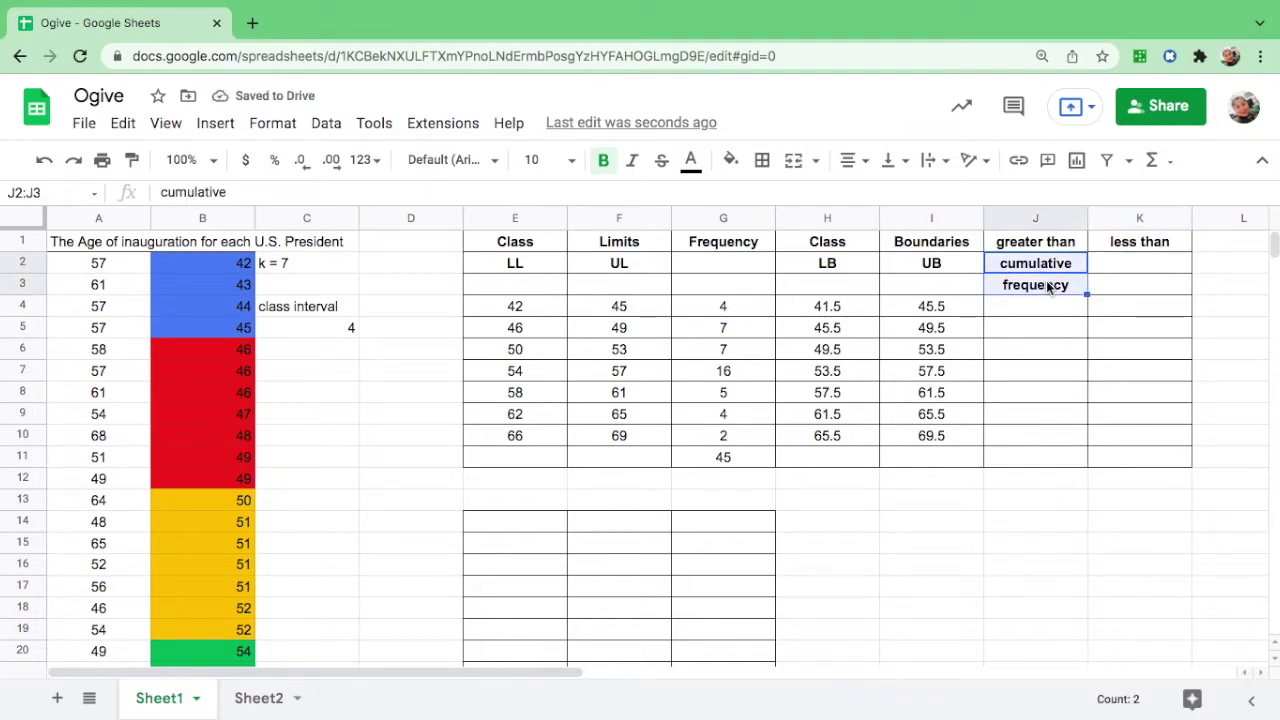
pyautogui.hotkey('ctrl', 'c')
pyautogui.click(1132, 262)
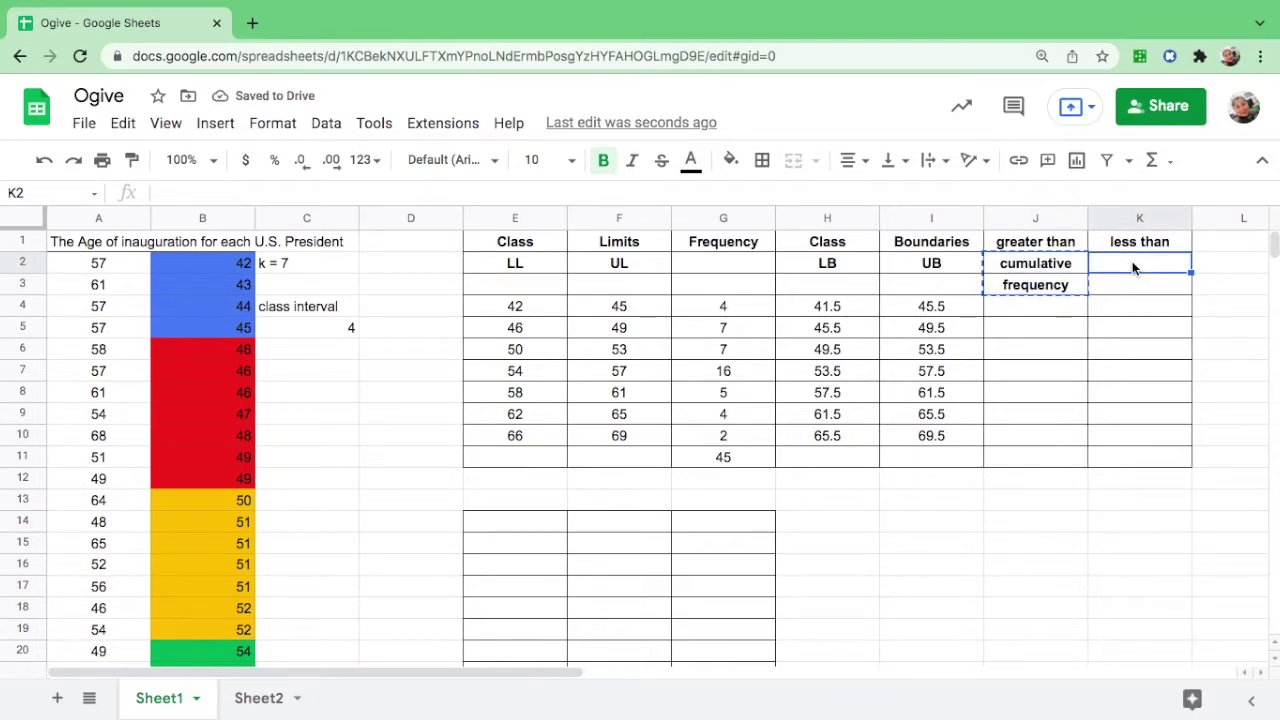
pyautogui.hotkey('ctrl', 'v')
# Note the starting ends below the cumulative frequency columns: "bottom" in cell J12 and "top" in cell K12.
pyautogui.click(1030, 285)
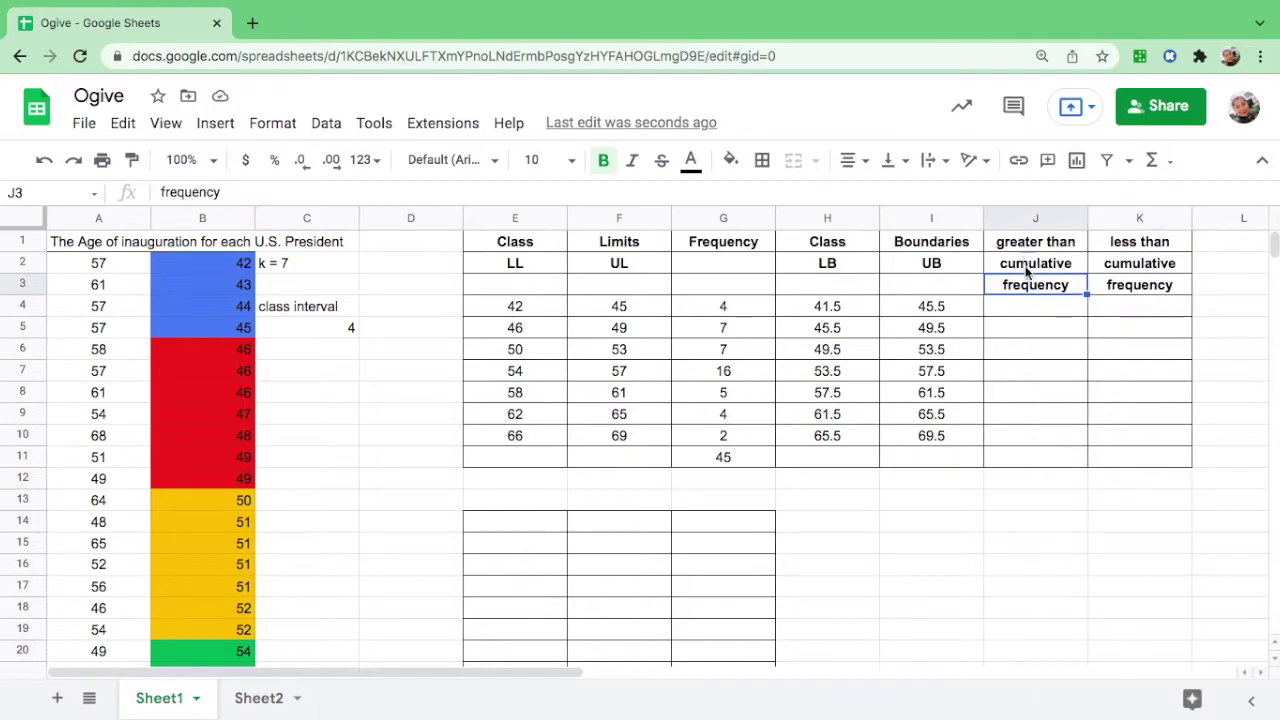
pyautogui.click(1031, 313)
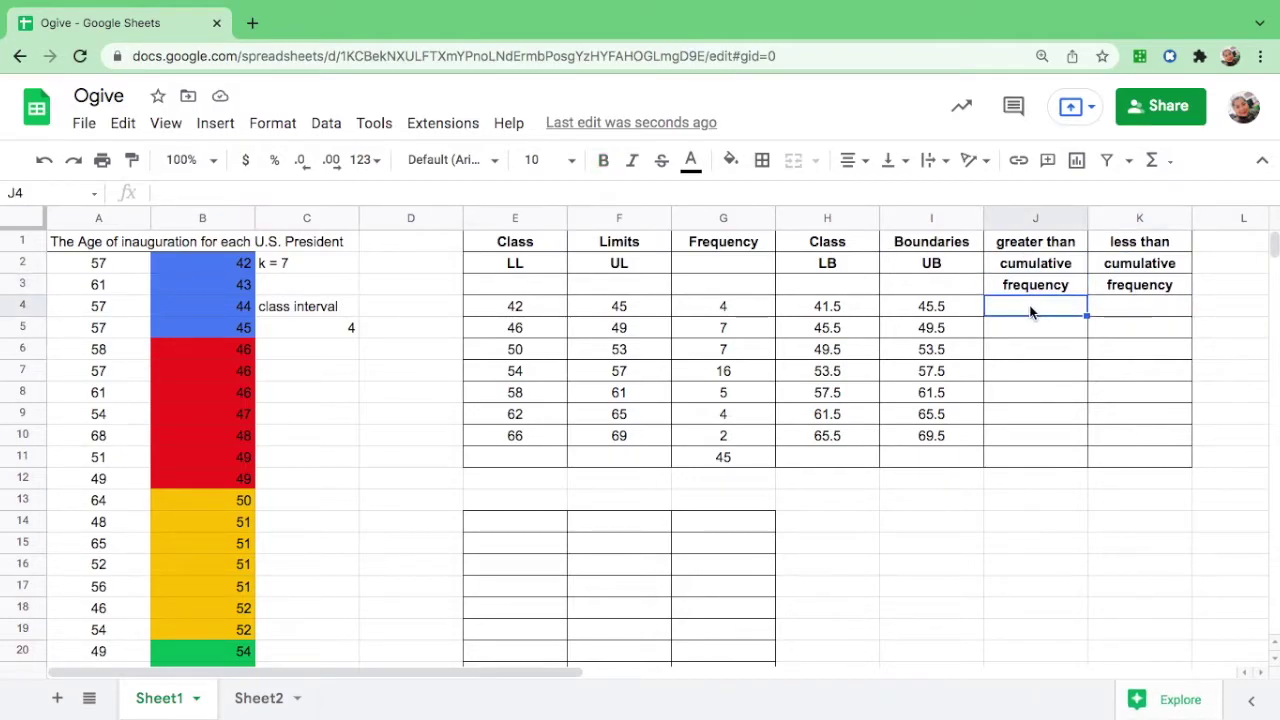
pyautogui.click(1019, 479)
pyautogui.write('bot')
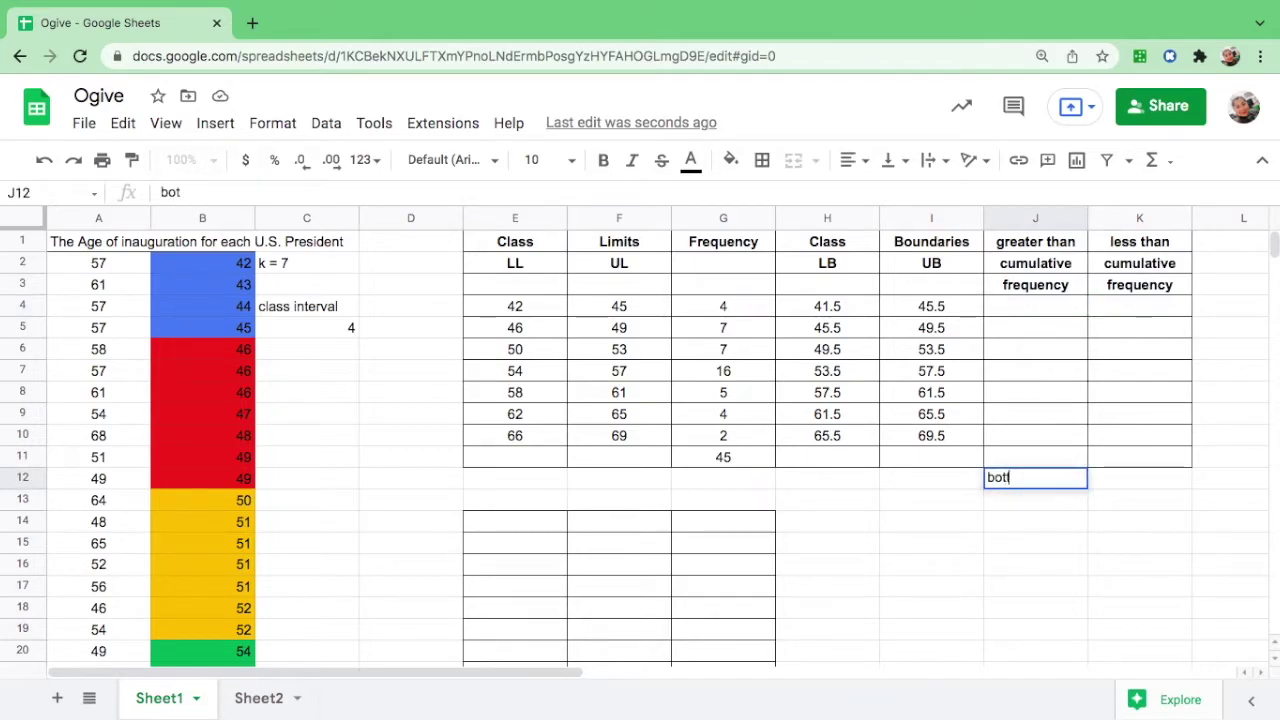
pyautogui.write('tom')
pyautogui.click(1137, 481)
pyautogui.write('top')
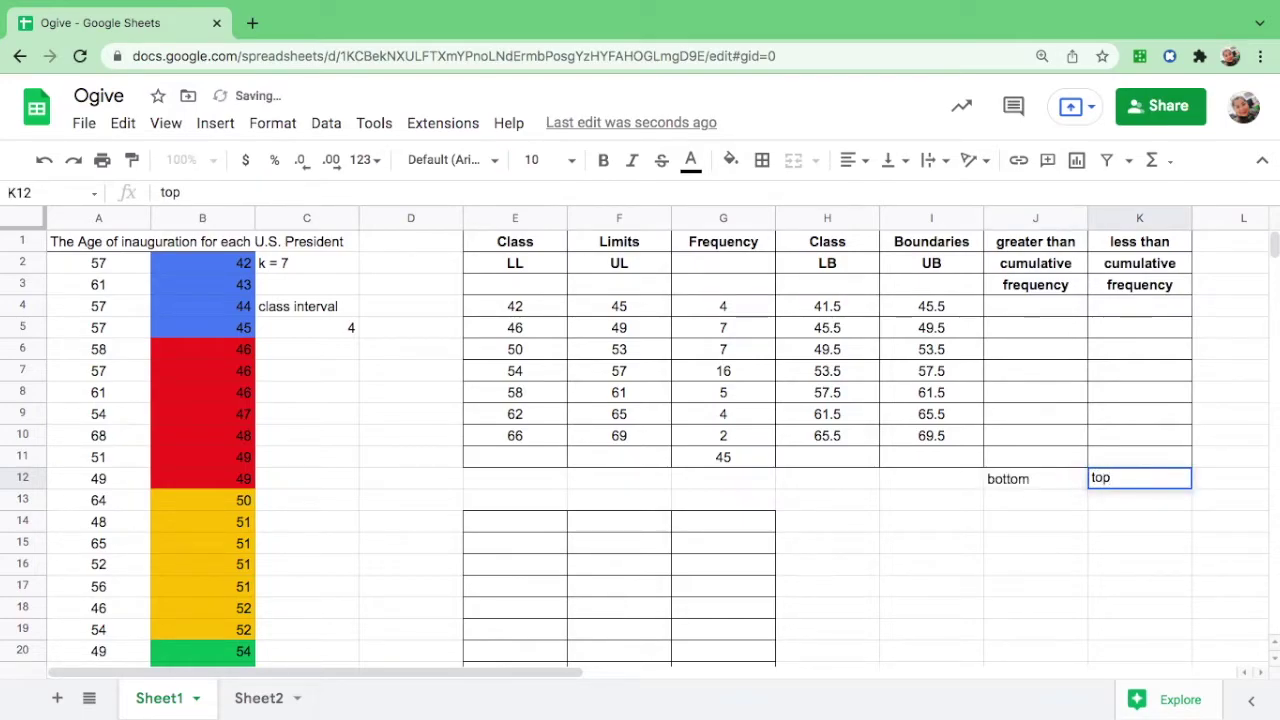
pyautogui.press('Return')
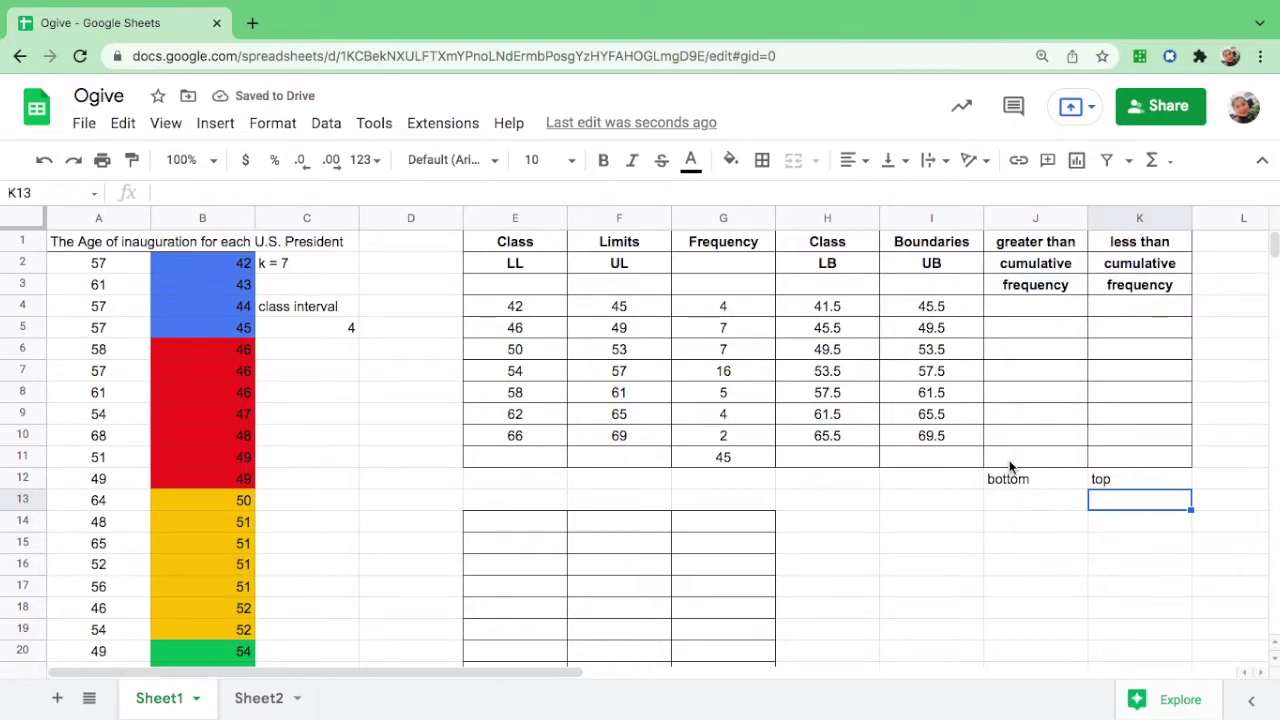
pyautogui.press('Down')
pyautogui.press('Left')
pyautogui.press('Left')
pyautogui.press('Left')
pyautogui.press('Left')
pyautogui.click(1021, 436)
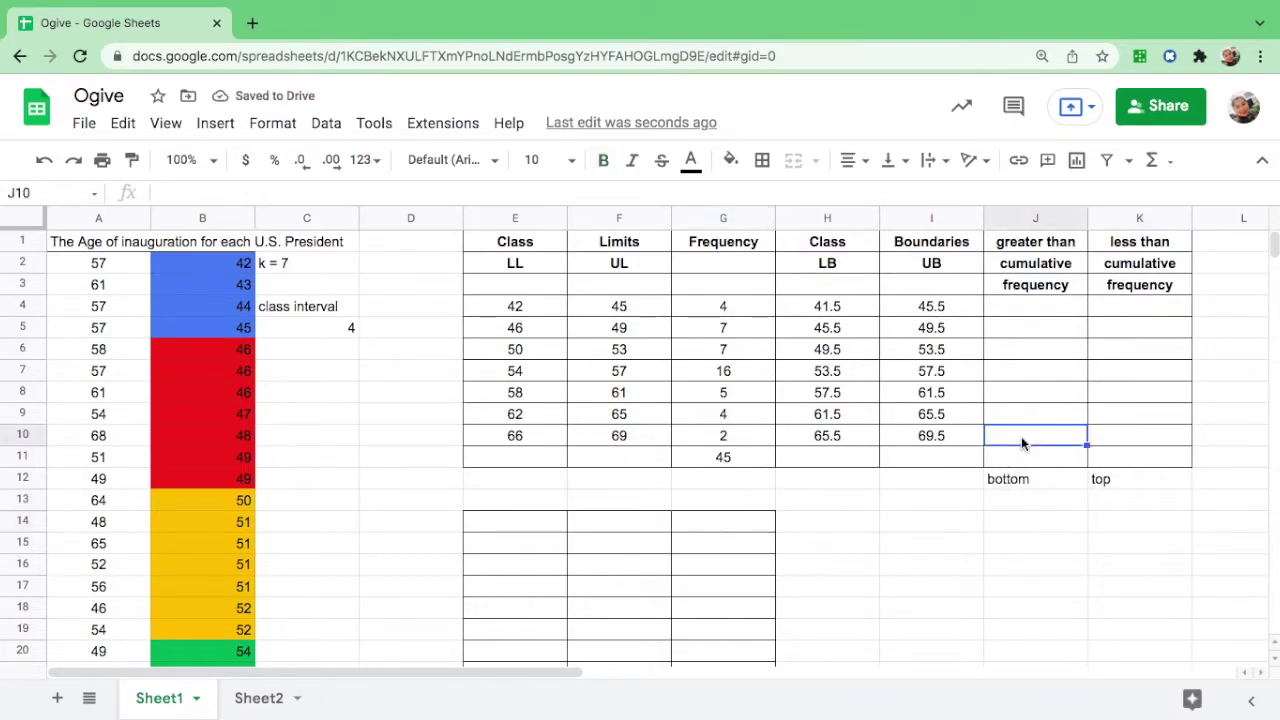
# Fill the class limits 66 and 69 in cells E10:F10 with the standard blue.
pyautogui.click(517, 441)
pyautogui.moveTo(517, 441); pyautogui.dragTo(632, 438)
pyautogui.click(731, 162)
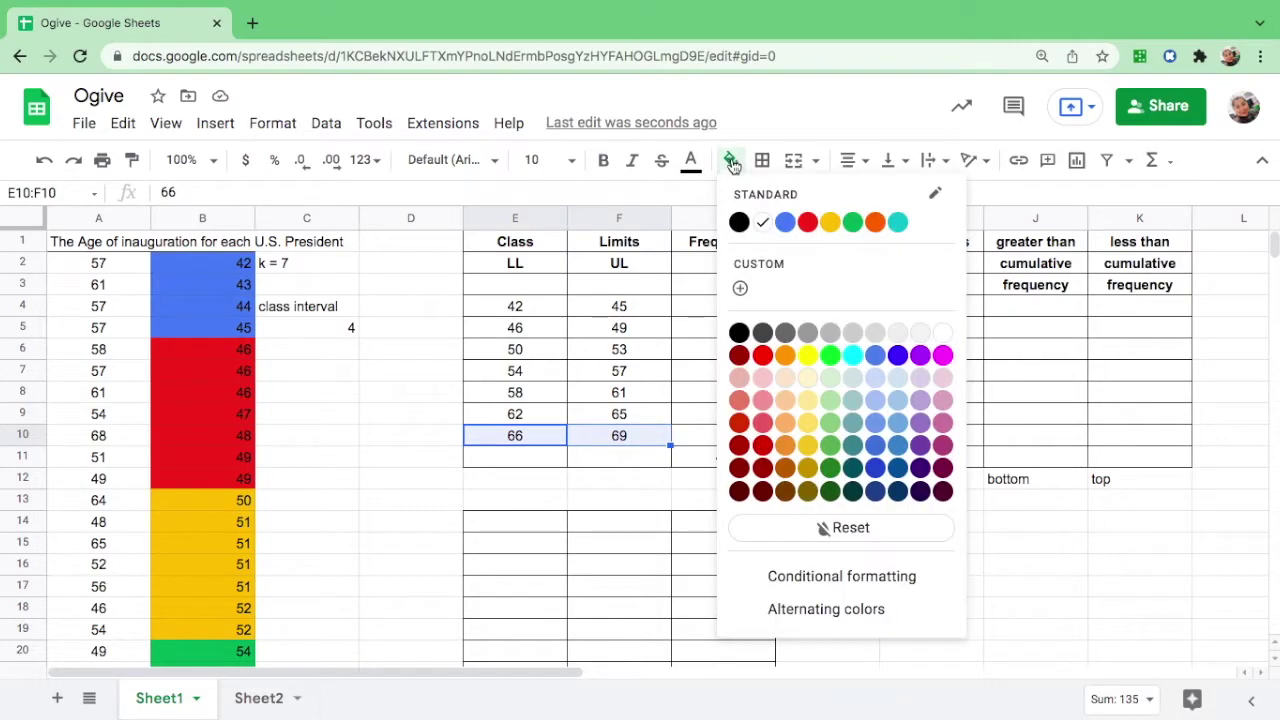
pyautogui.click(786, 226)
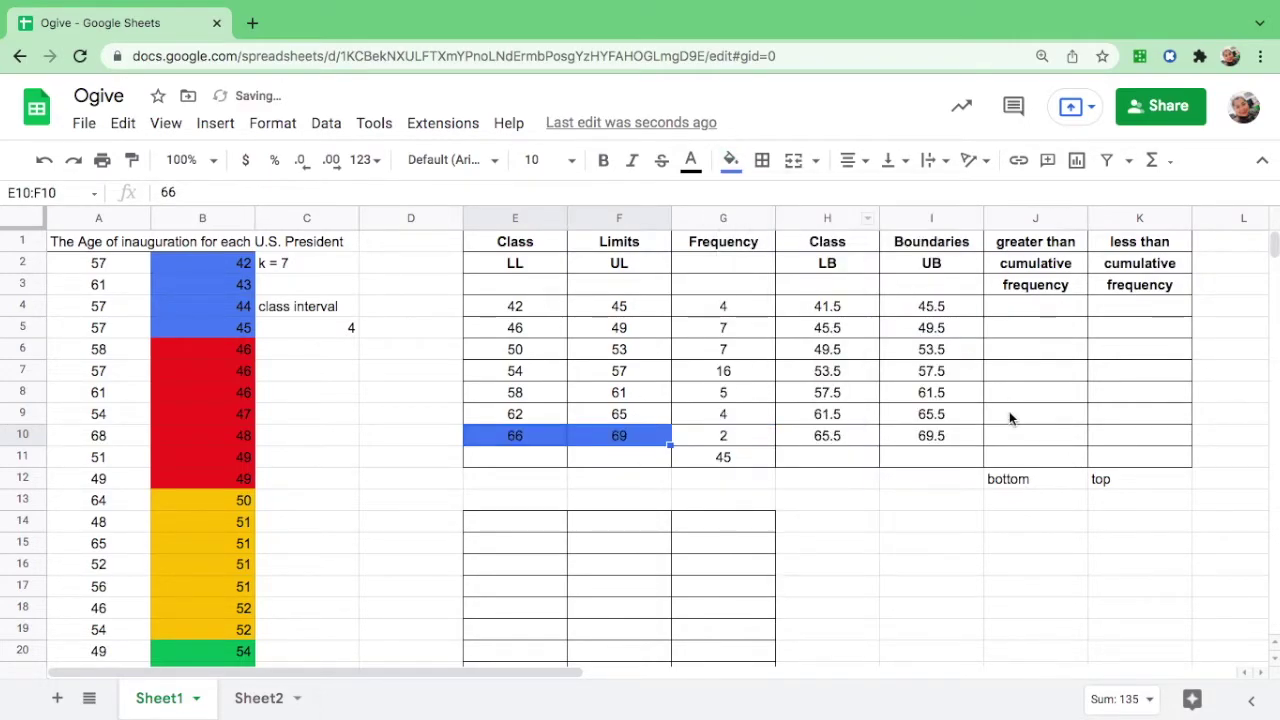
# Copy the last class frequency, 2, from cell G10 into J10 to start the greater-than cumulative frequency column.
pyautogui.click(1027, 441)
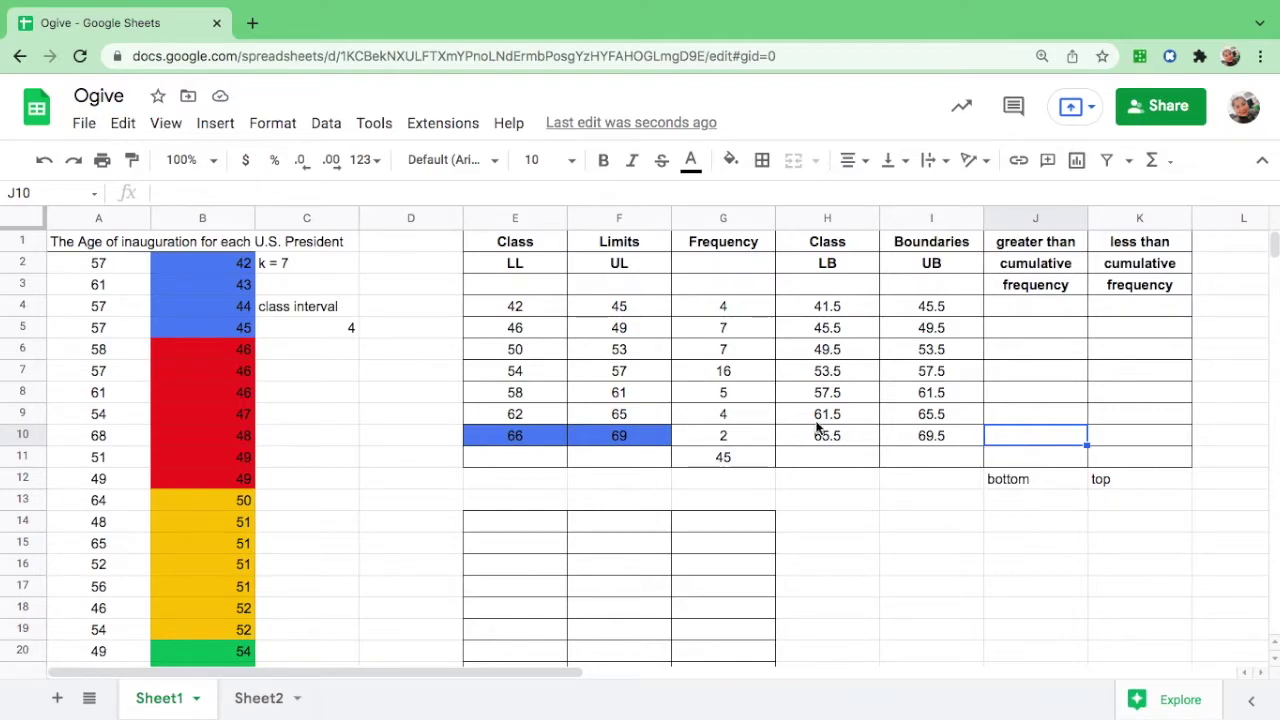
pyautogui.click(712, 437)
pyautogui.click(1018, 436)
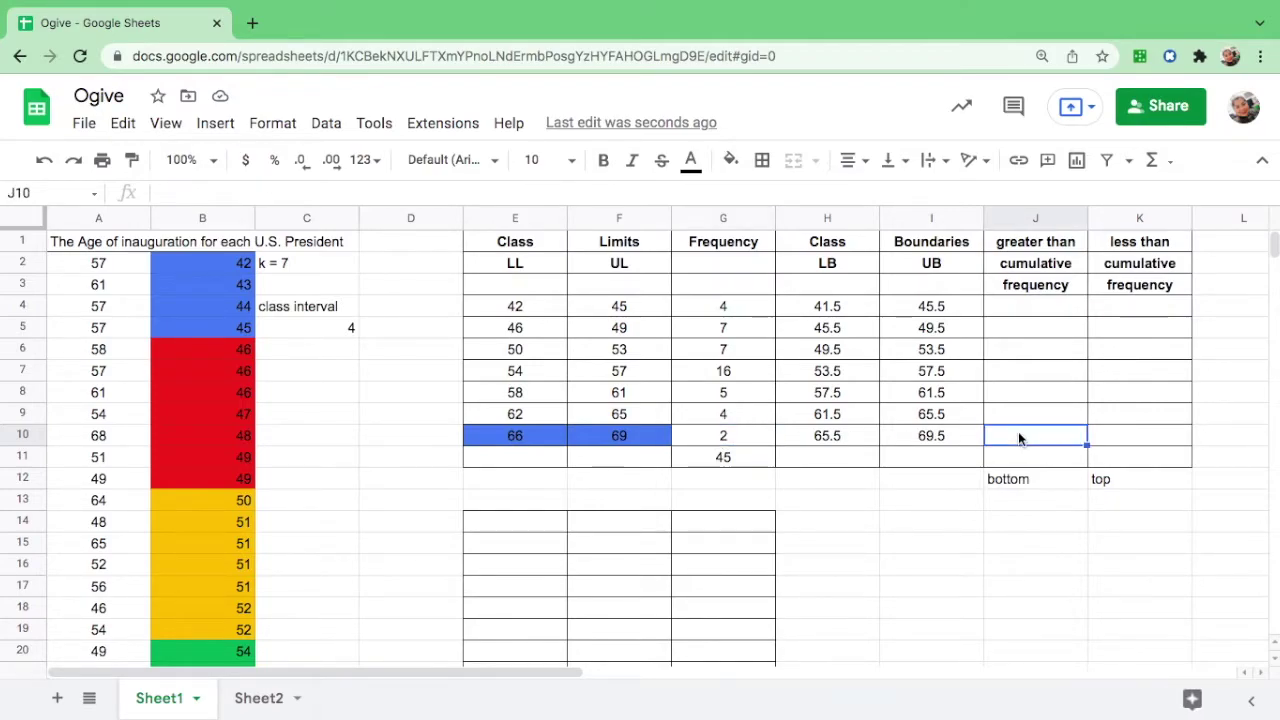
pyautogui.hotkey('ctrl', 'v')
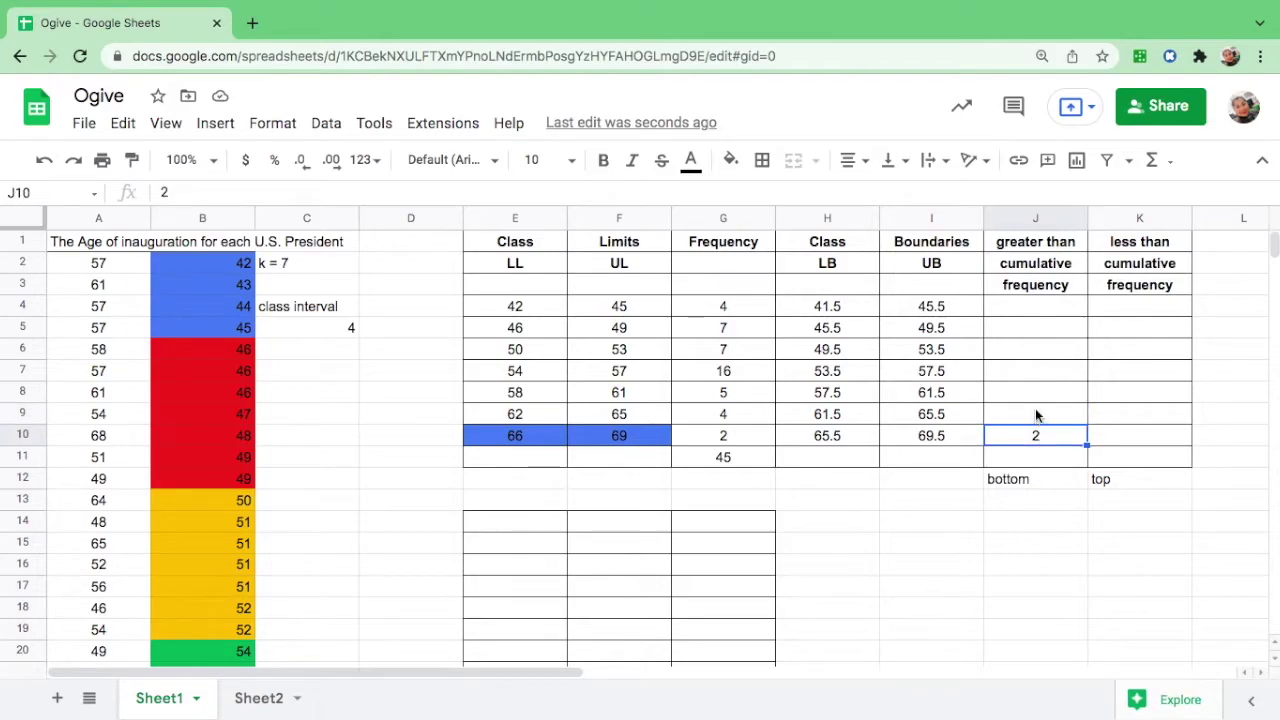
# Enter the formula =J10+G9 in cell J9 of the greater-than cumulative frequency column.
pyautogui.click(1035, 412)
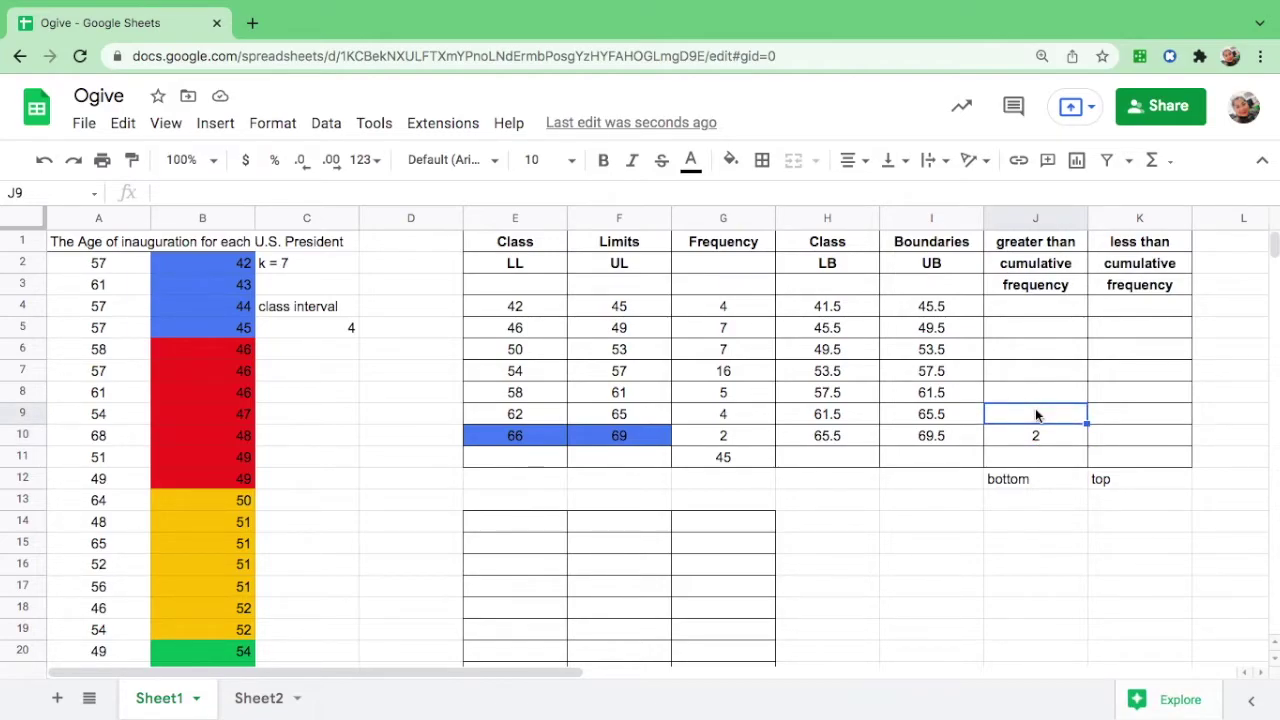
pyautogui.write('=')
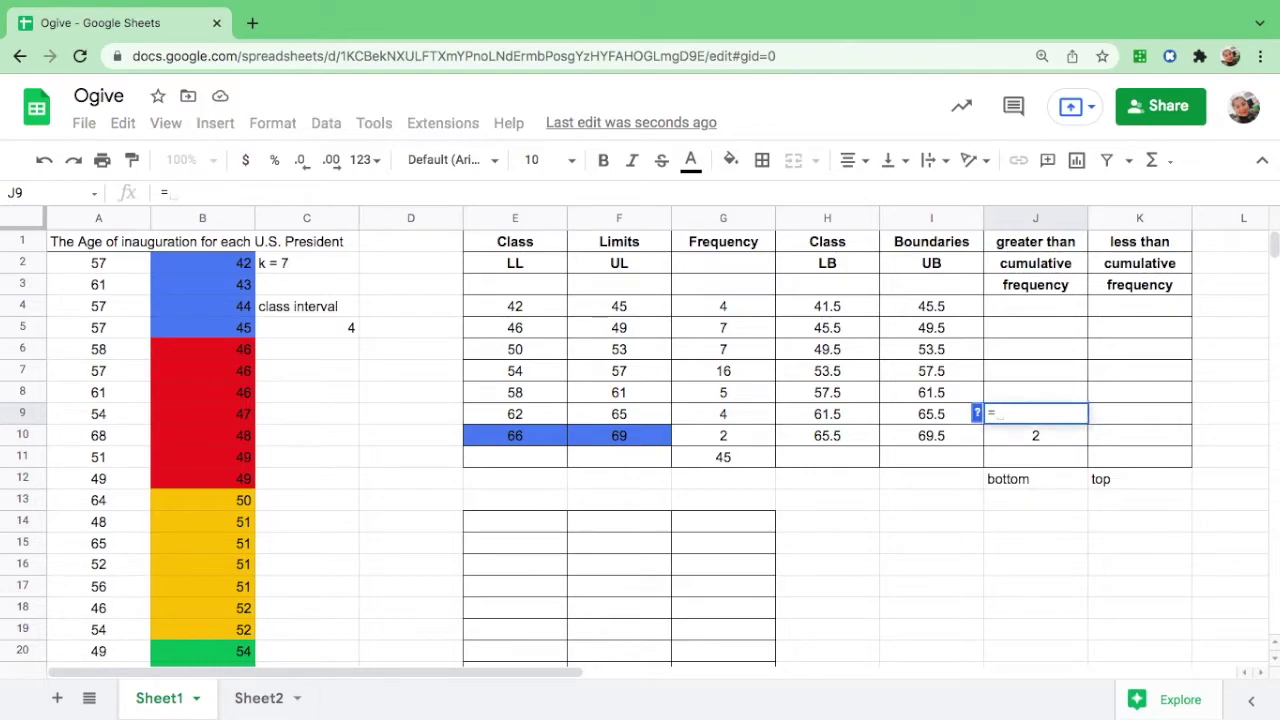
pyautogui.click(1052, 439)
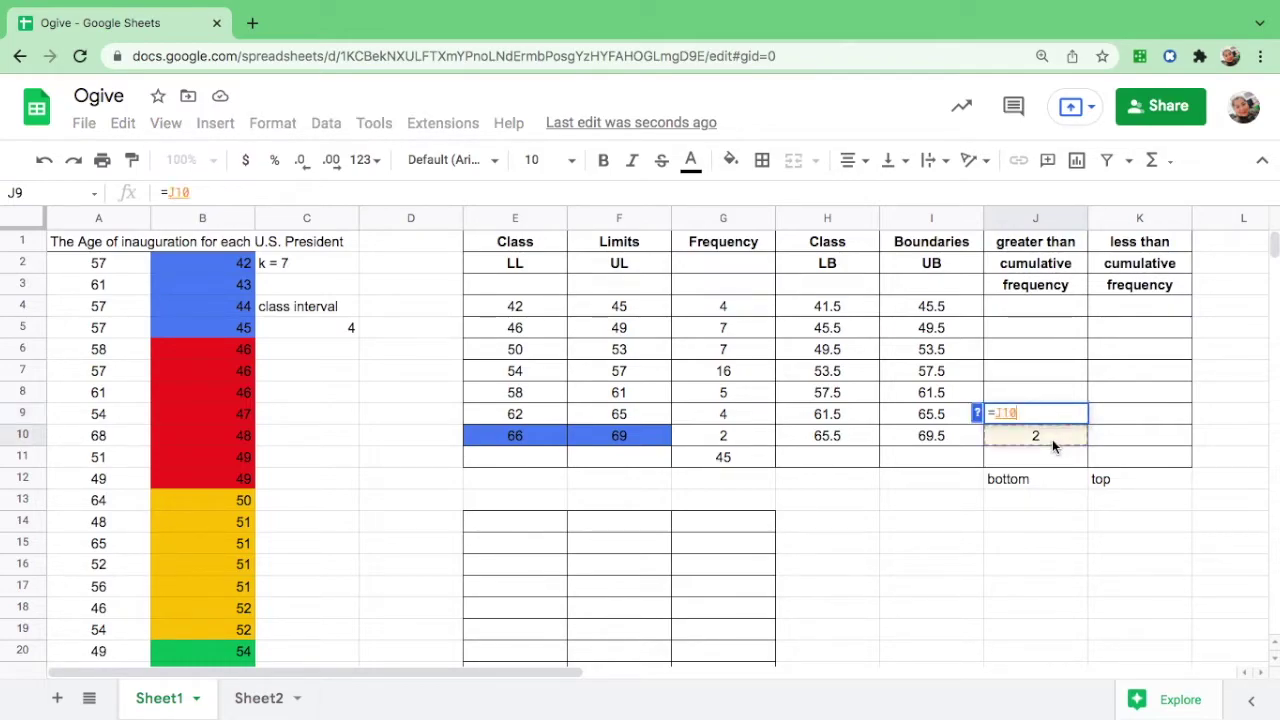
pyautogui.write('+')
pyautogui.click(731, 416)
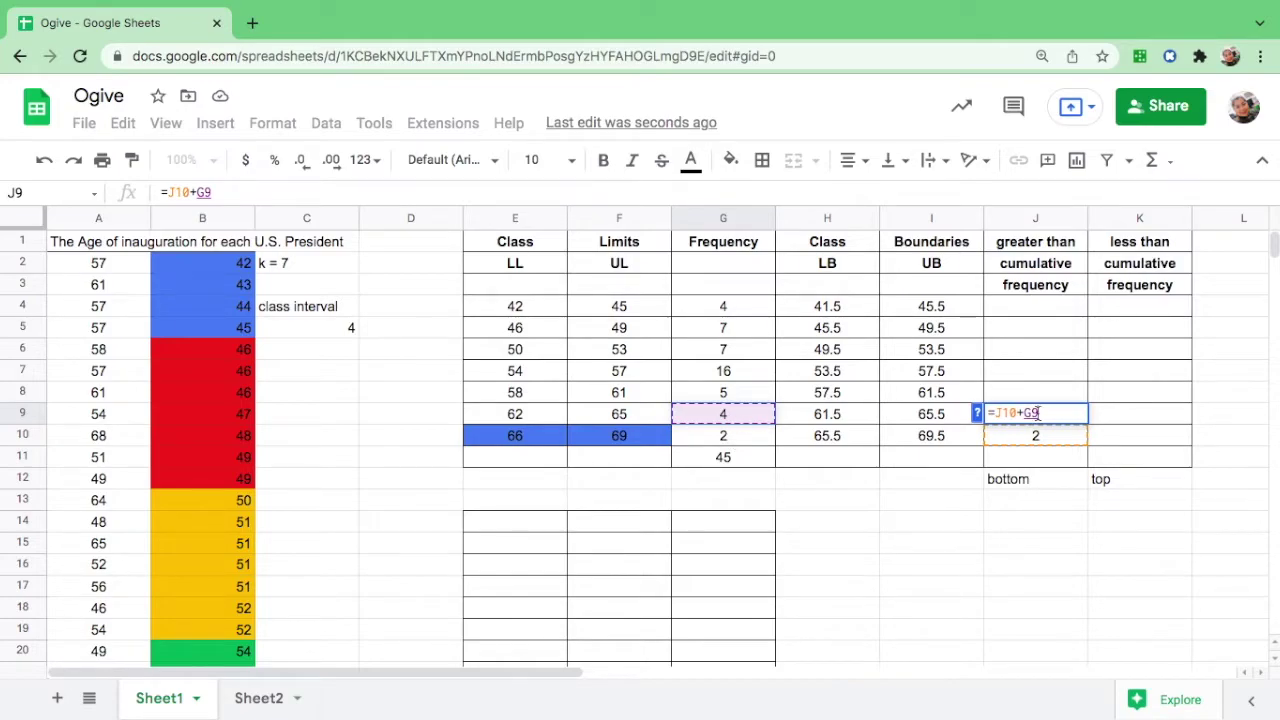
pyautogui.press('Return')
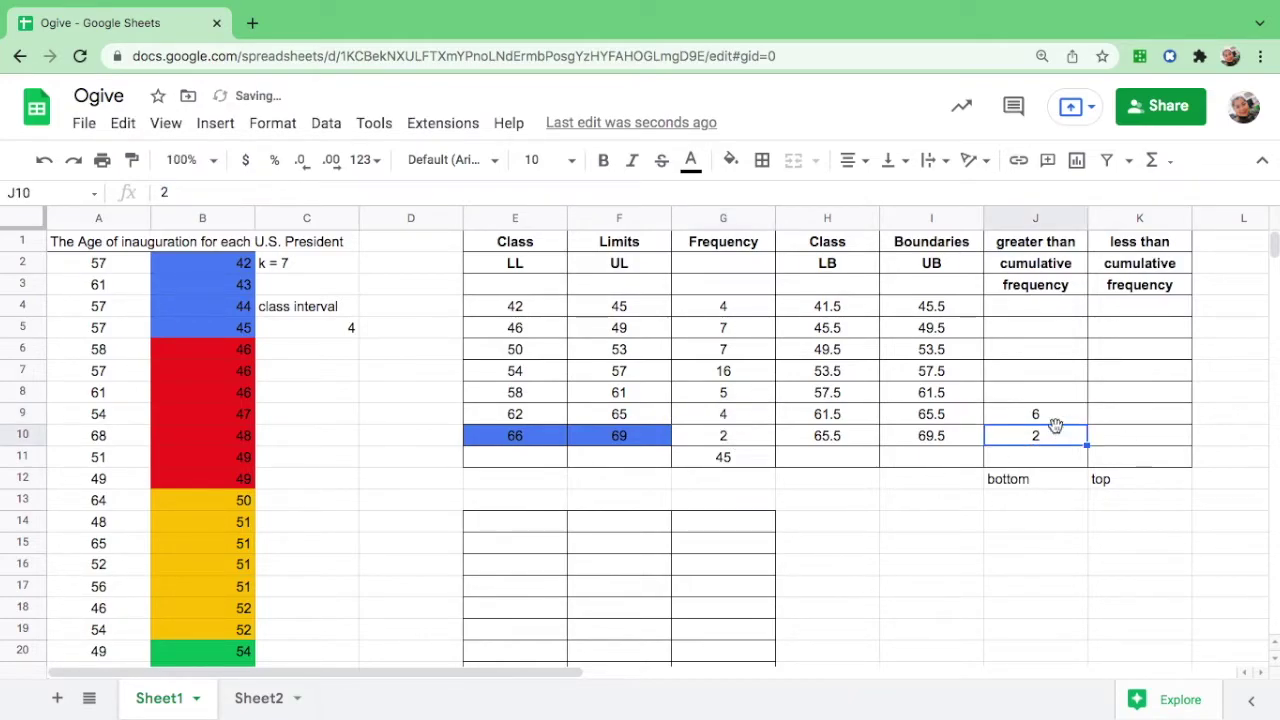
# Extend the cumulative formula in J9 upward through J4 and compare J4 with the total frequency in G11.
pyautogui.click(1055, 415)
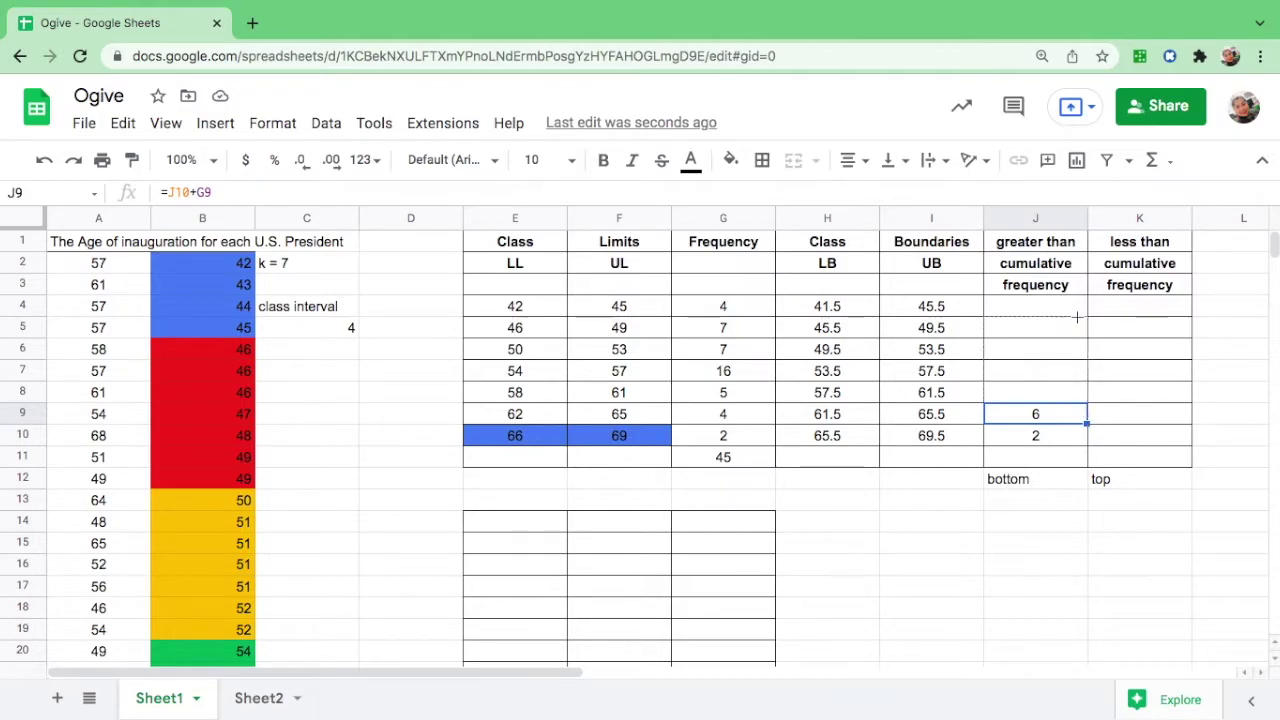
pyautogui.moveTo(1077, 317); pyautogui.dragTo(1077, 300)
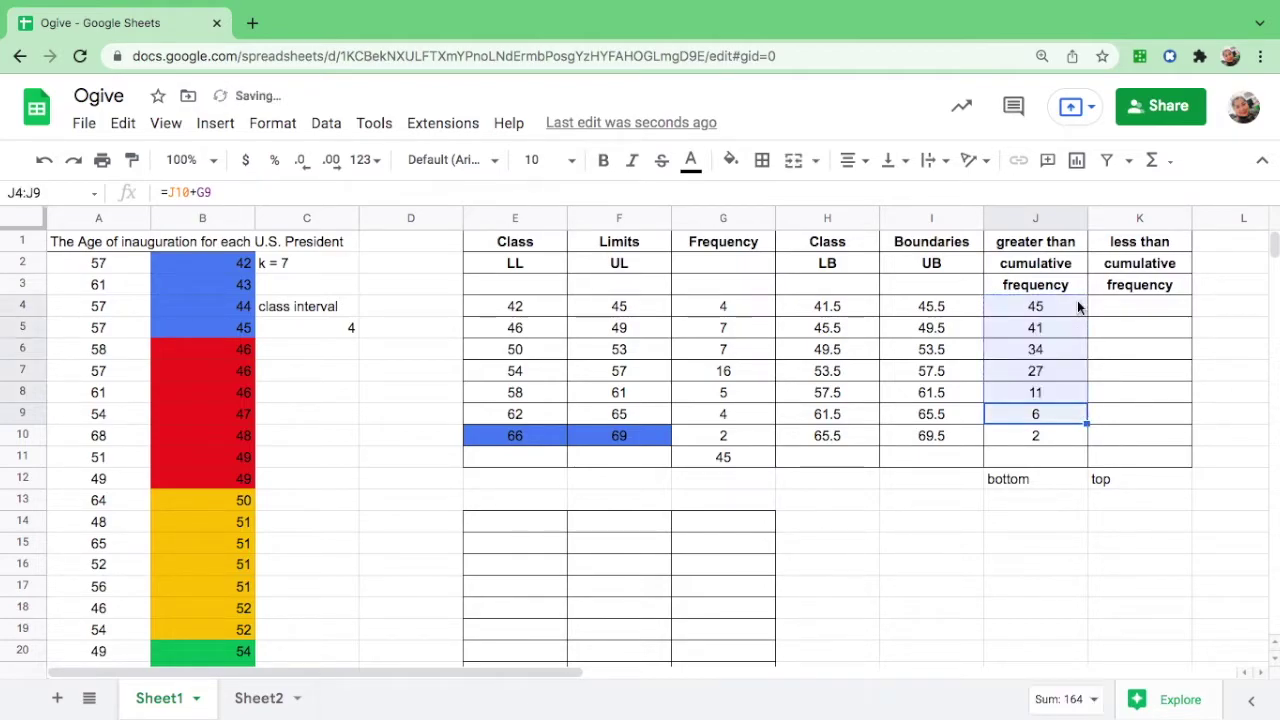
pyautogui.click(738, 457)
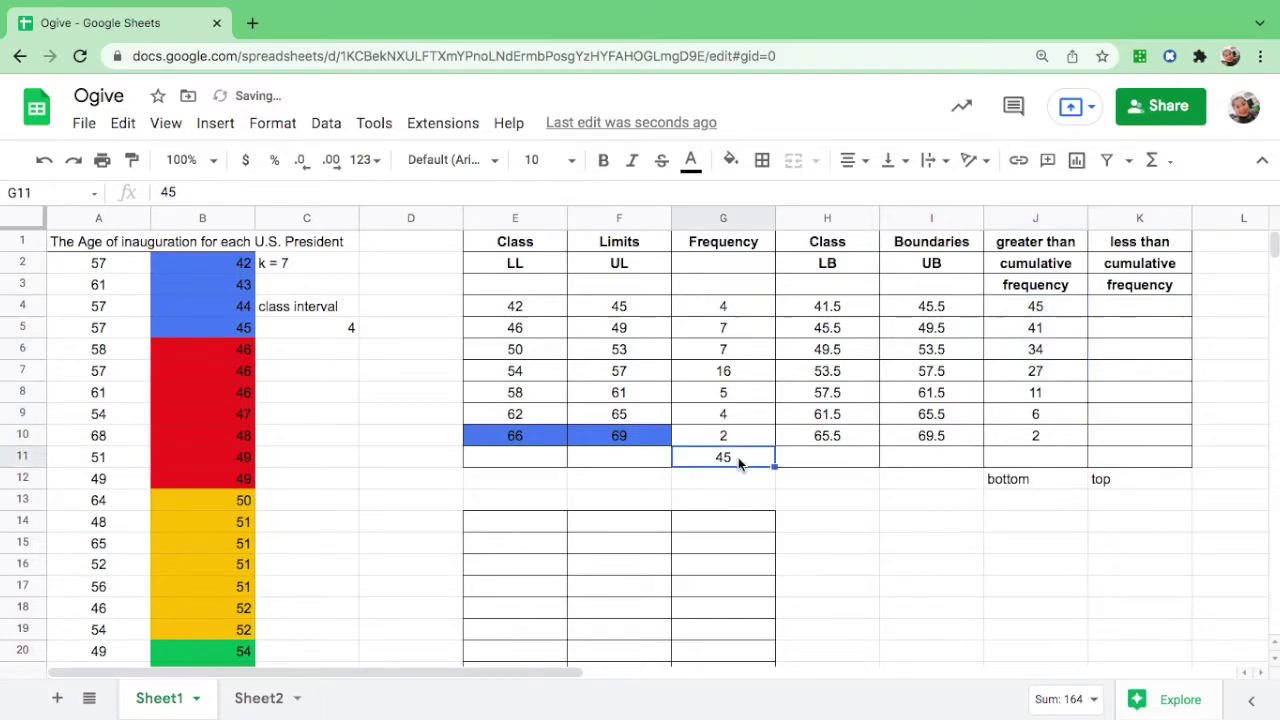
pyautogui.click(1044, 308)
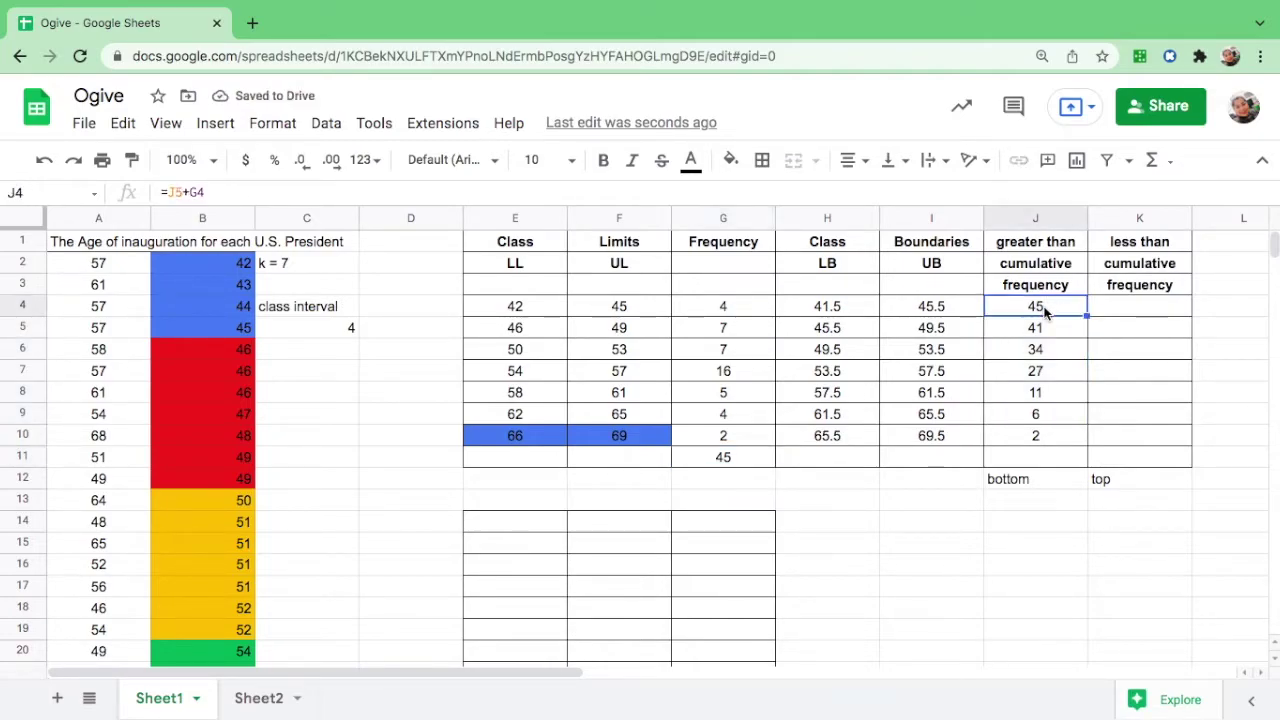
pyautogui.click(1040, 246)
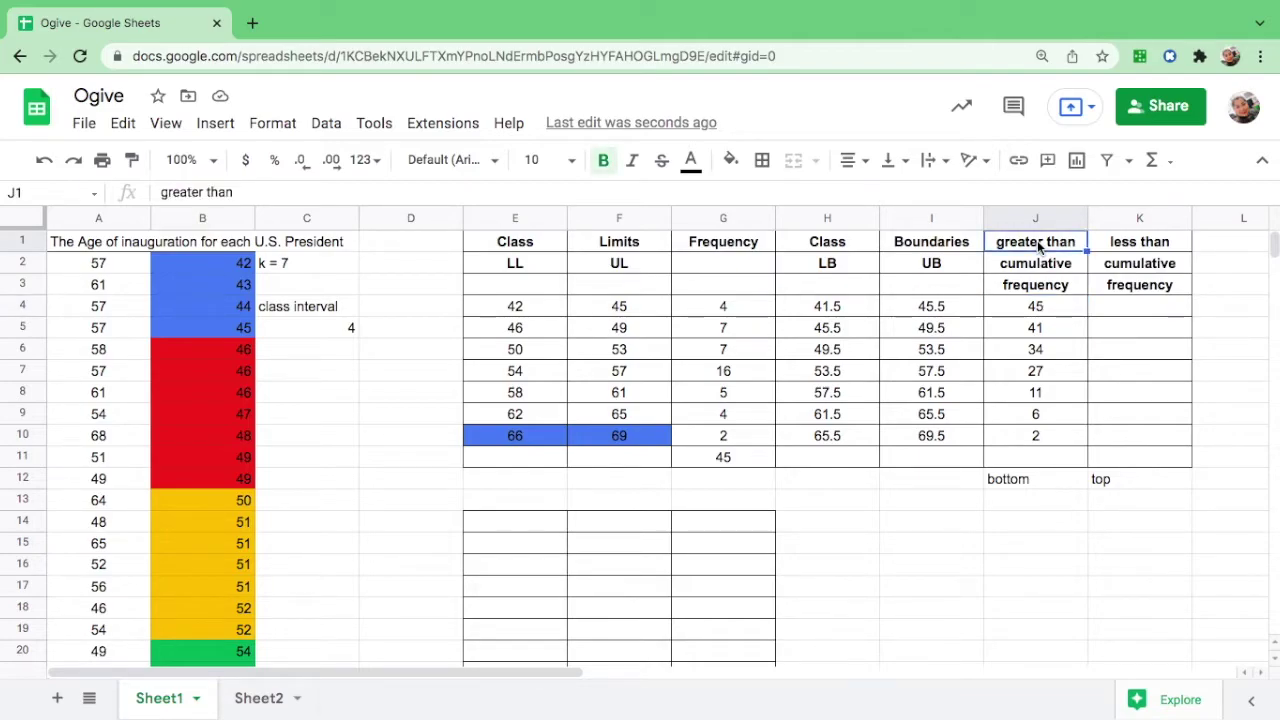
# Fill the class limits 42 and 45 in cells E4:F4 with the standard red.
pyautogui.click(1147, 310)
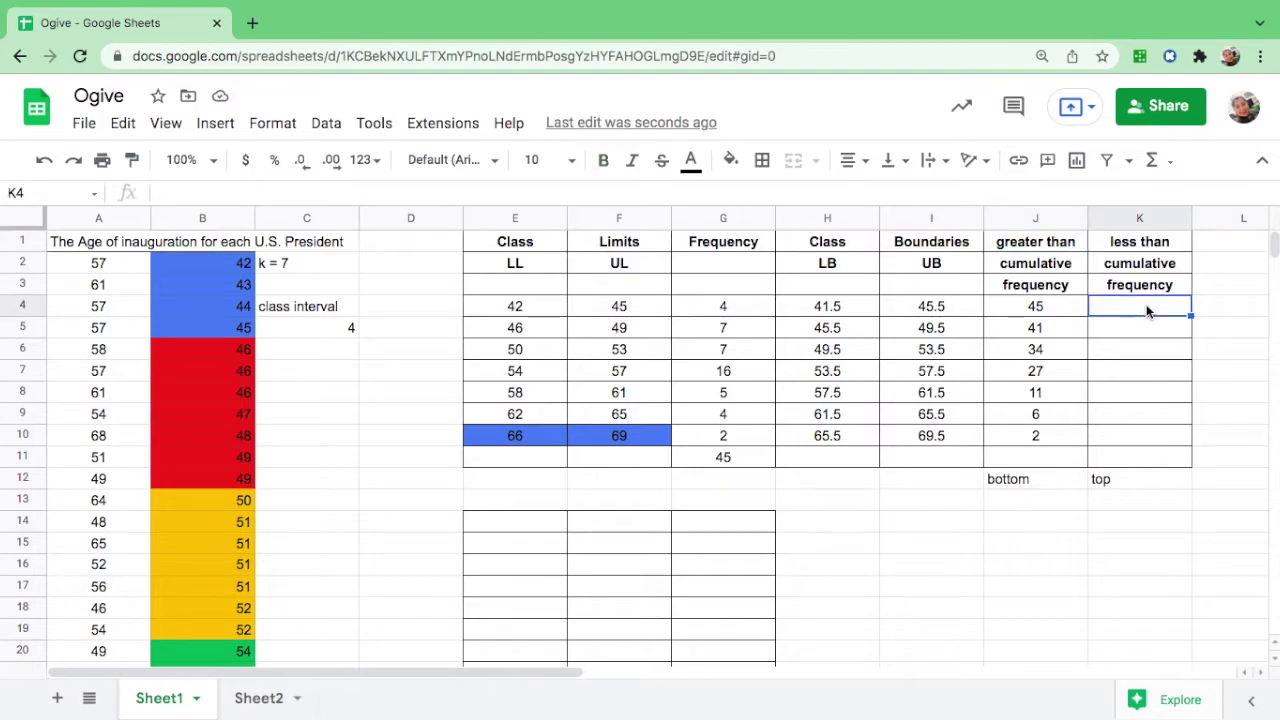
pyautogui.click(1108, 479)
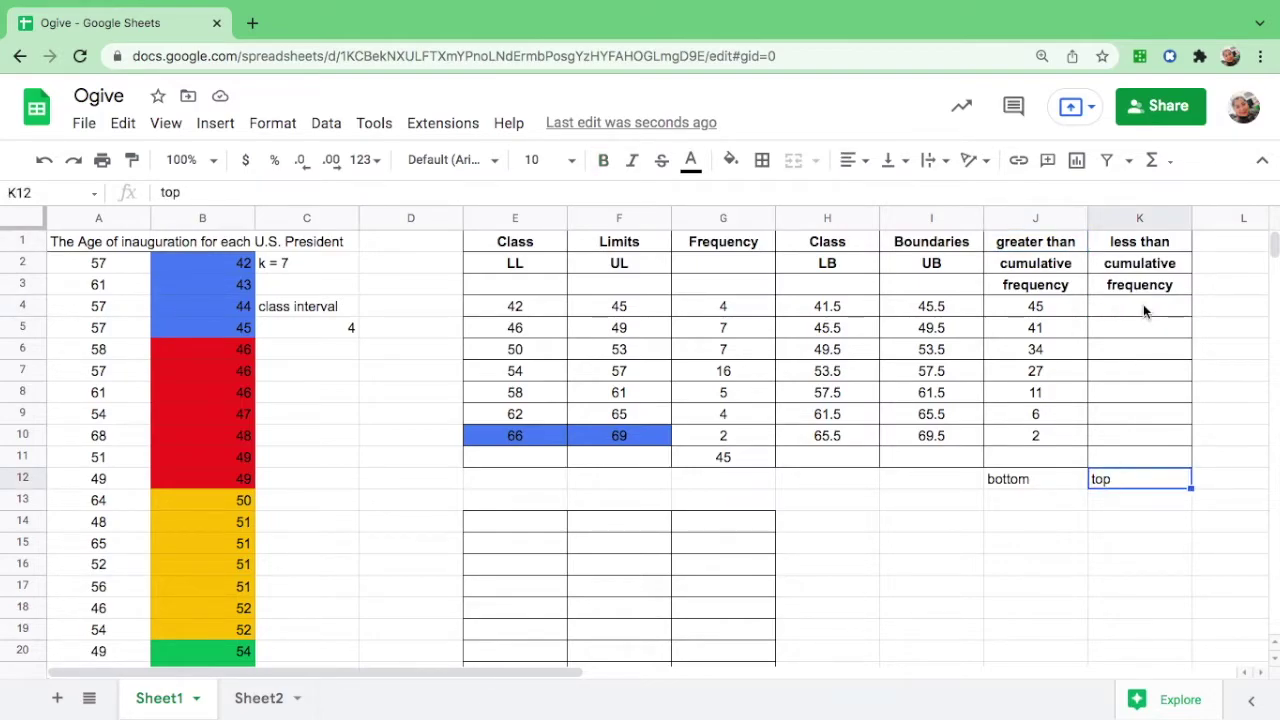
pyautogui.click(1143, 310)
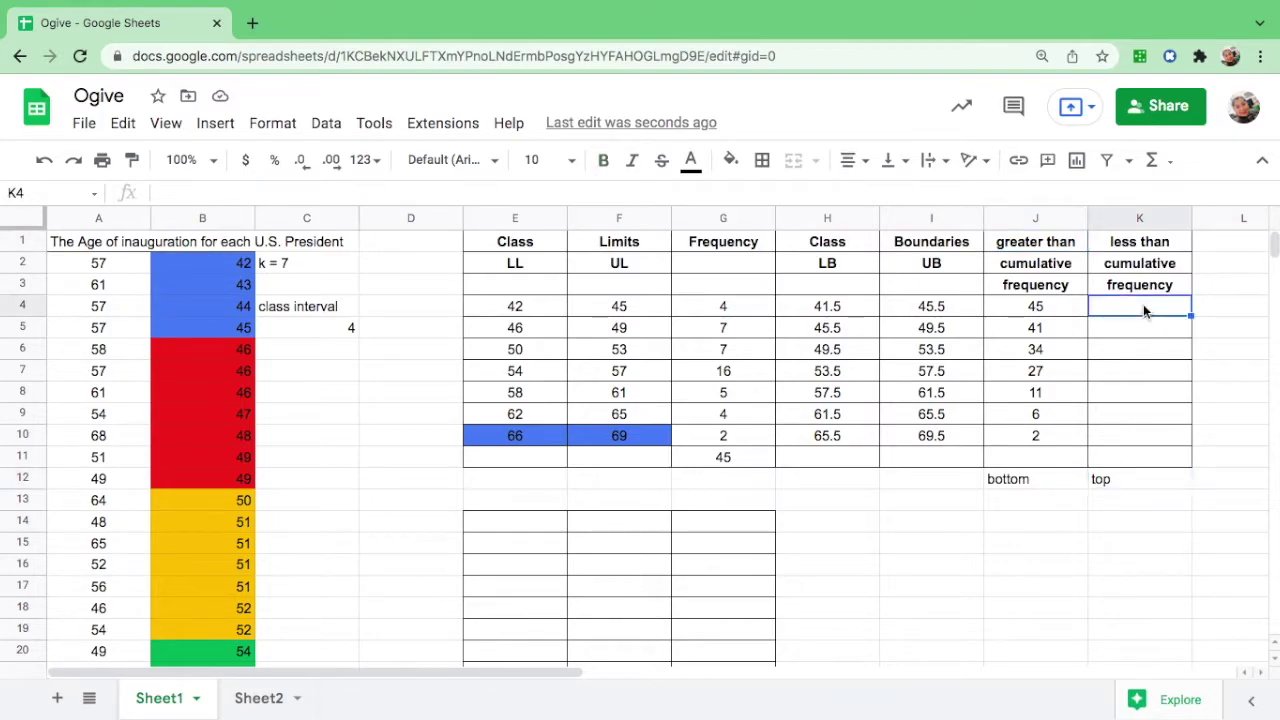
pyautogui.click(505, 303)
pyautogui.moveTo(577, 306); pyautogui.dragTo(648, 307)
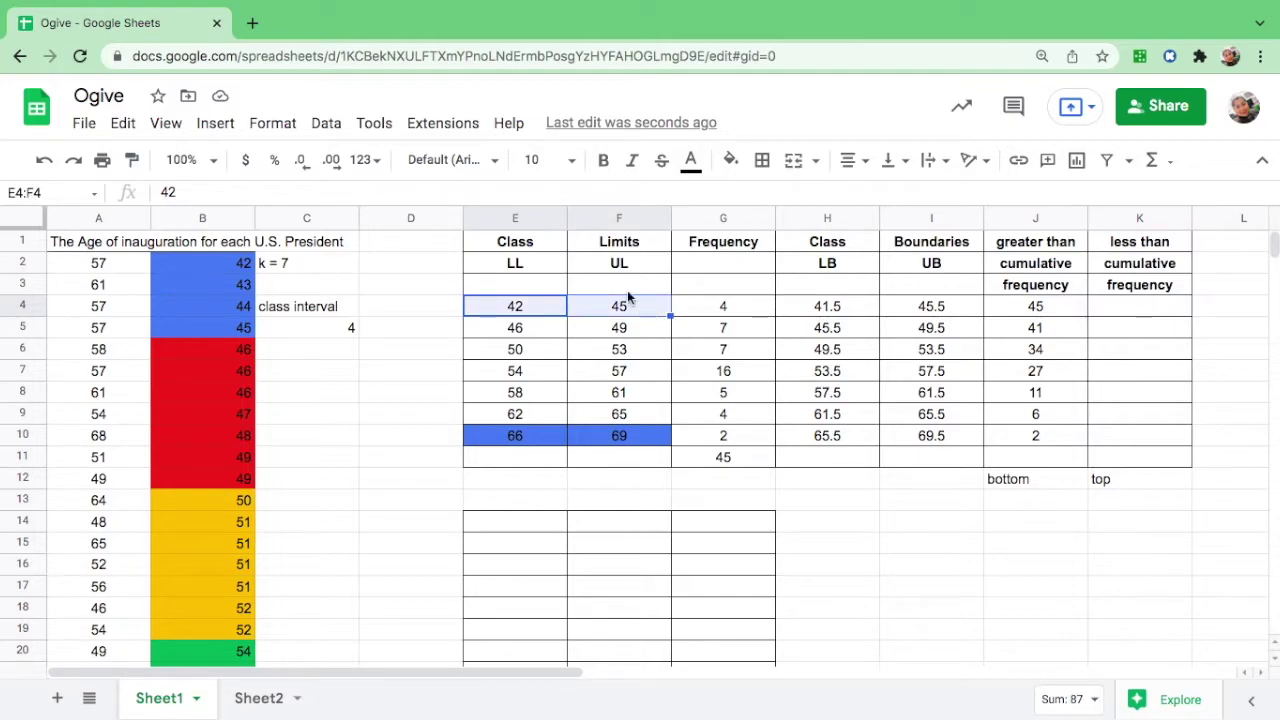
pyautogui.click(733, 163)
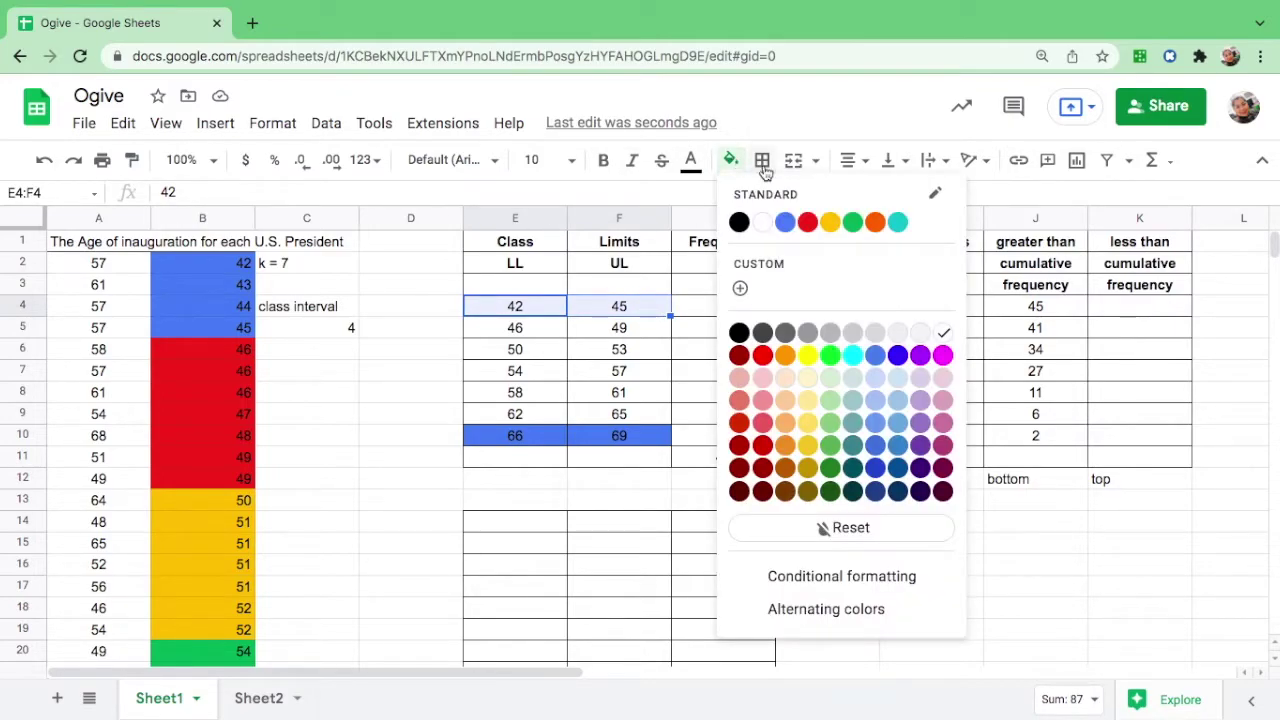
pyautogui.click(808, 223)
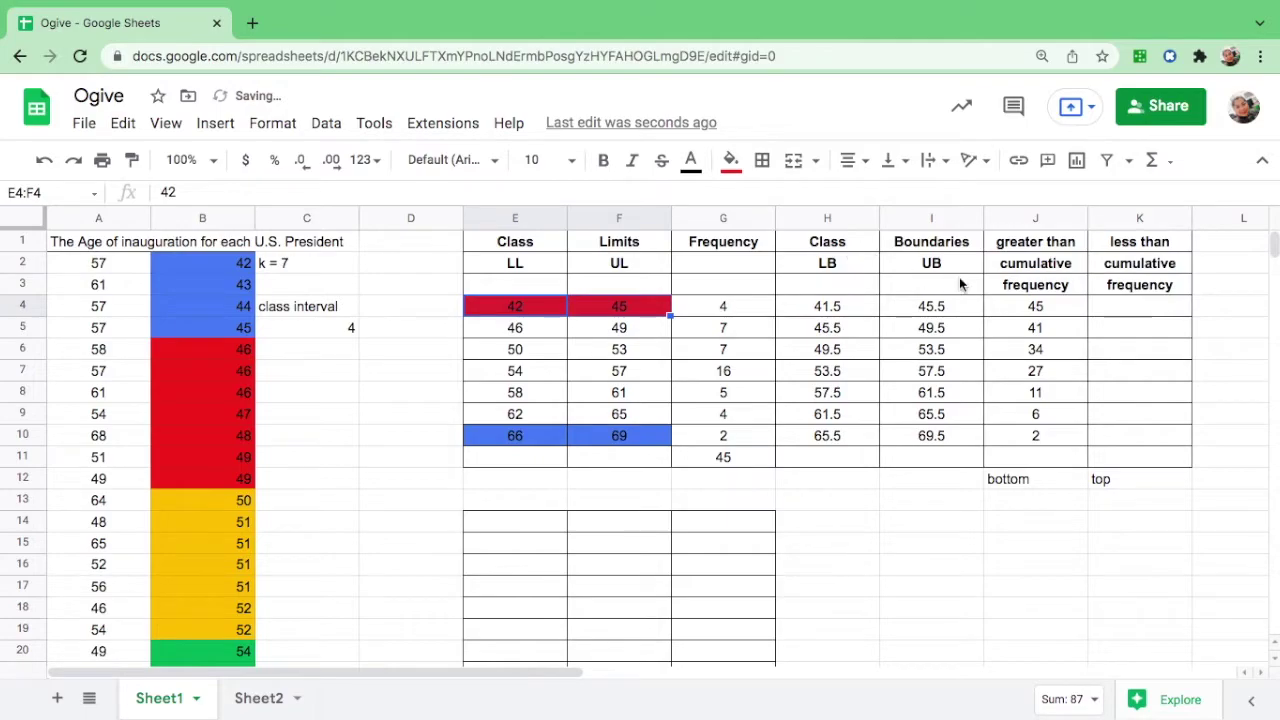
# Enter the first class frequency, 4, in cell K4 to start the less-than cumulative frequency column.
pyautogui.click(734, 308)
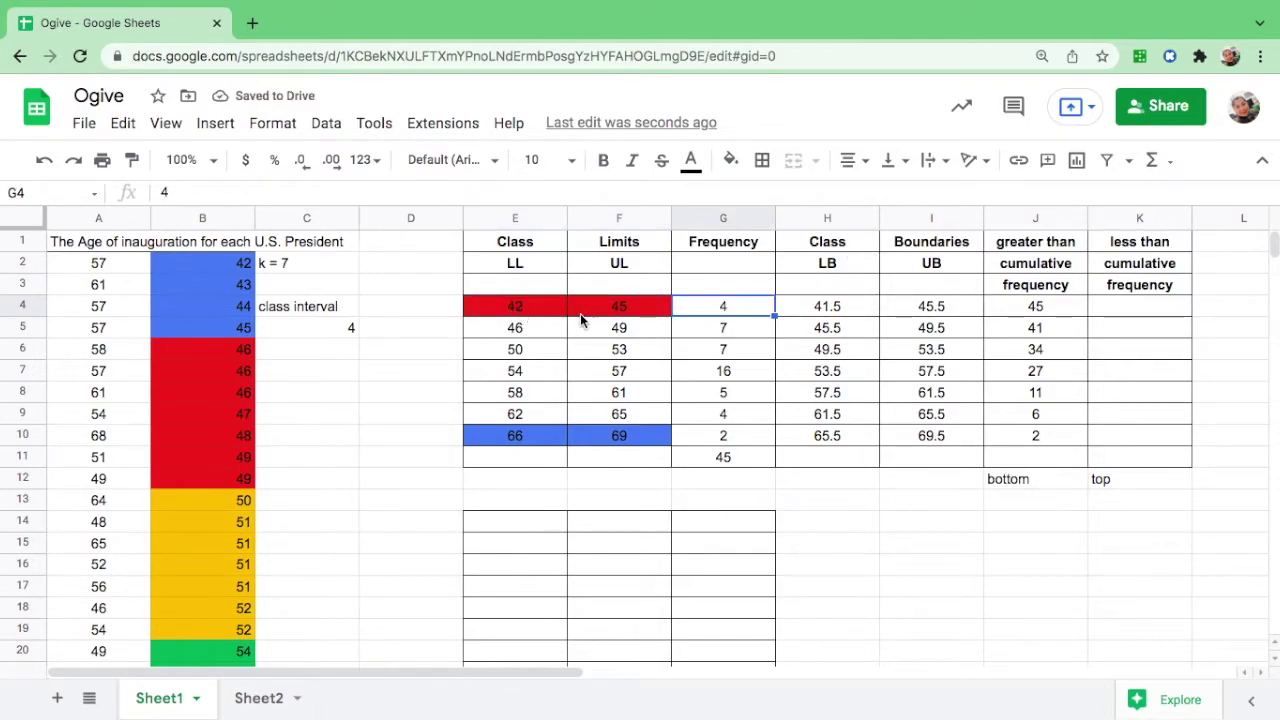
pyautogui.click(1152, 310)
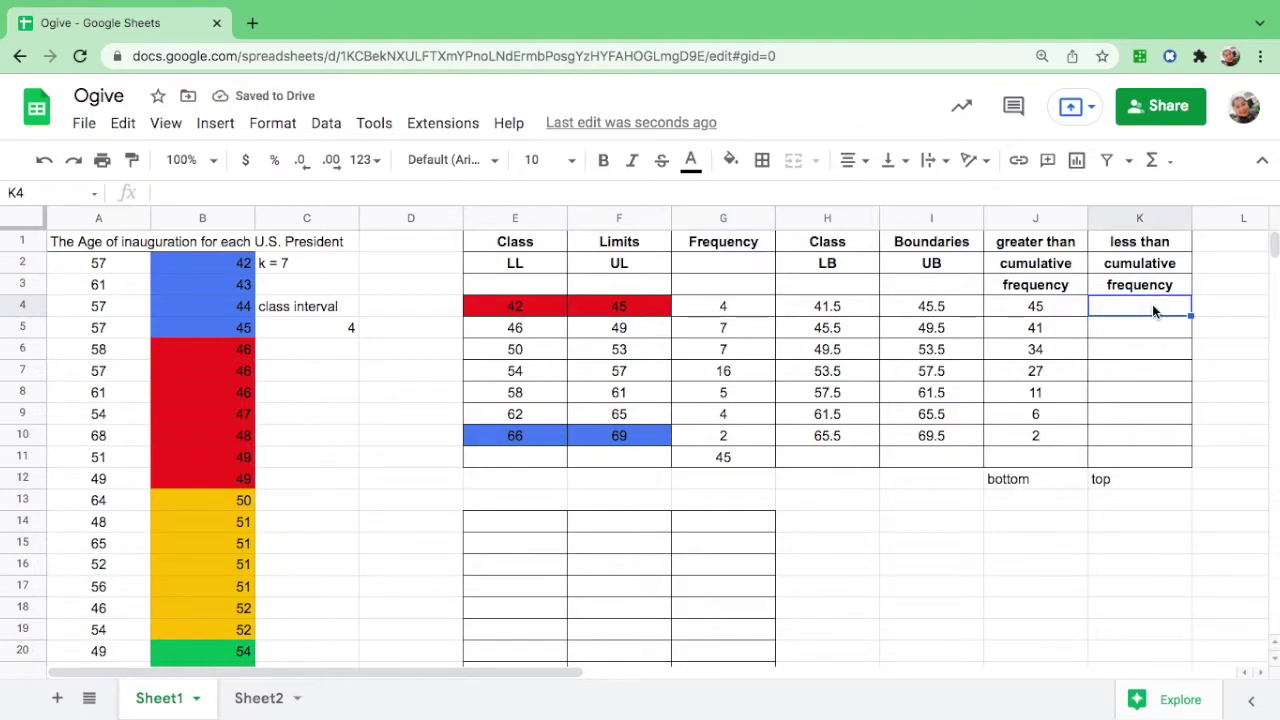
pyautogui.write('4')
# Enter the formula =K4+G5 in cell K5 of the less-than cumulative frequency column.
pyautogui.click(1148, 333)
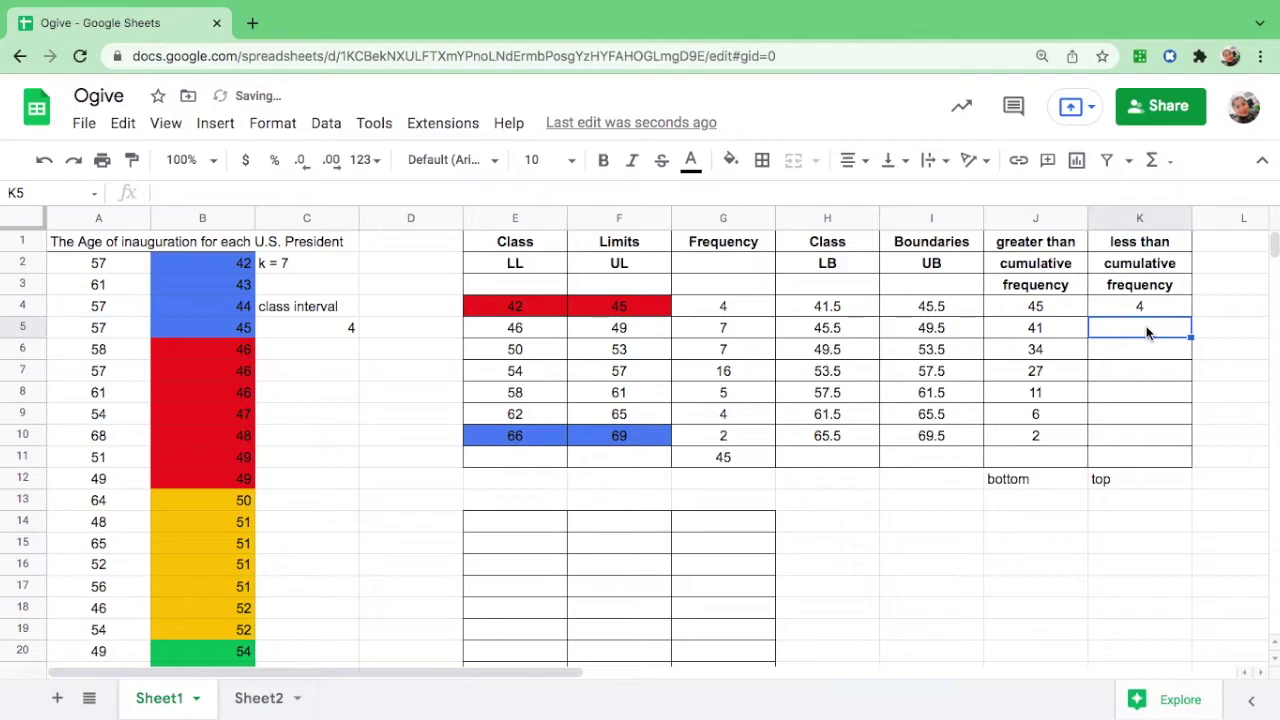
pyautogui.write('=')
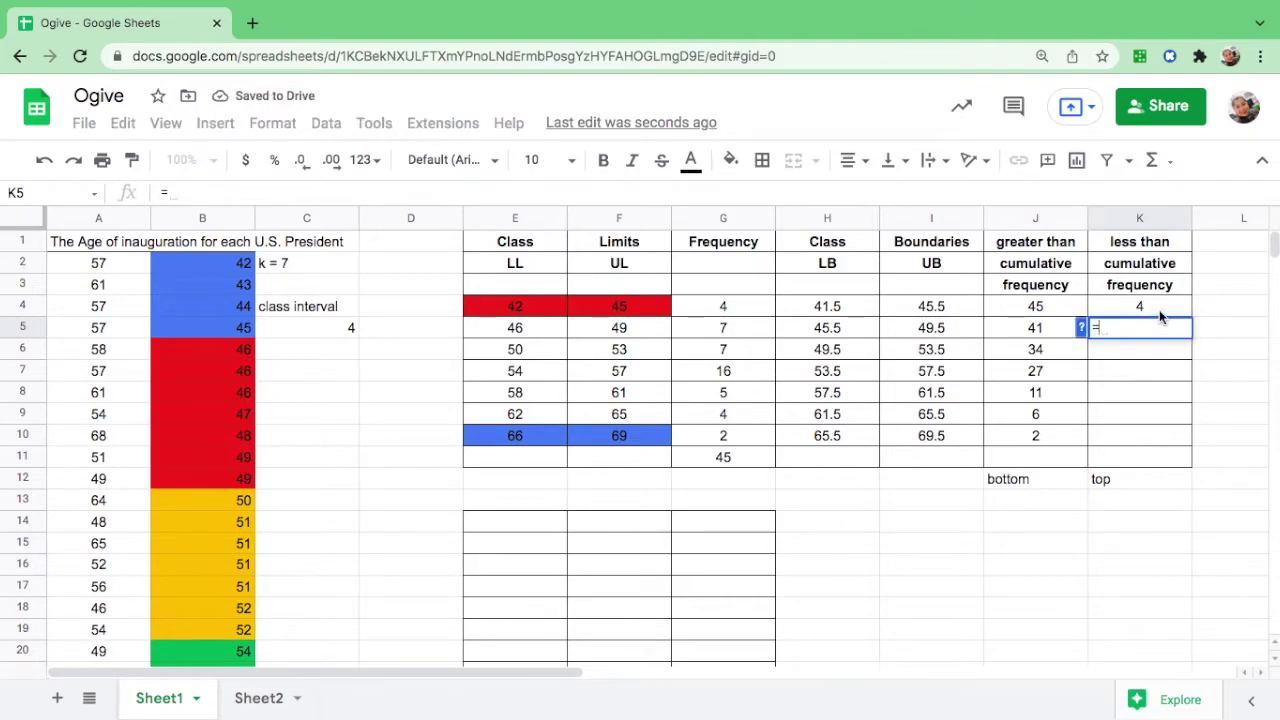
pyautogui.click(1150, 307)
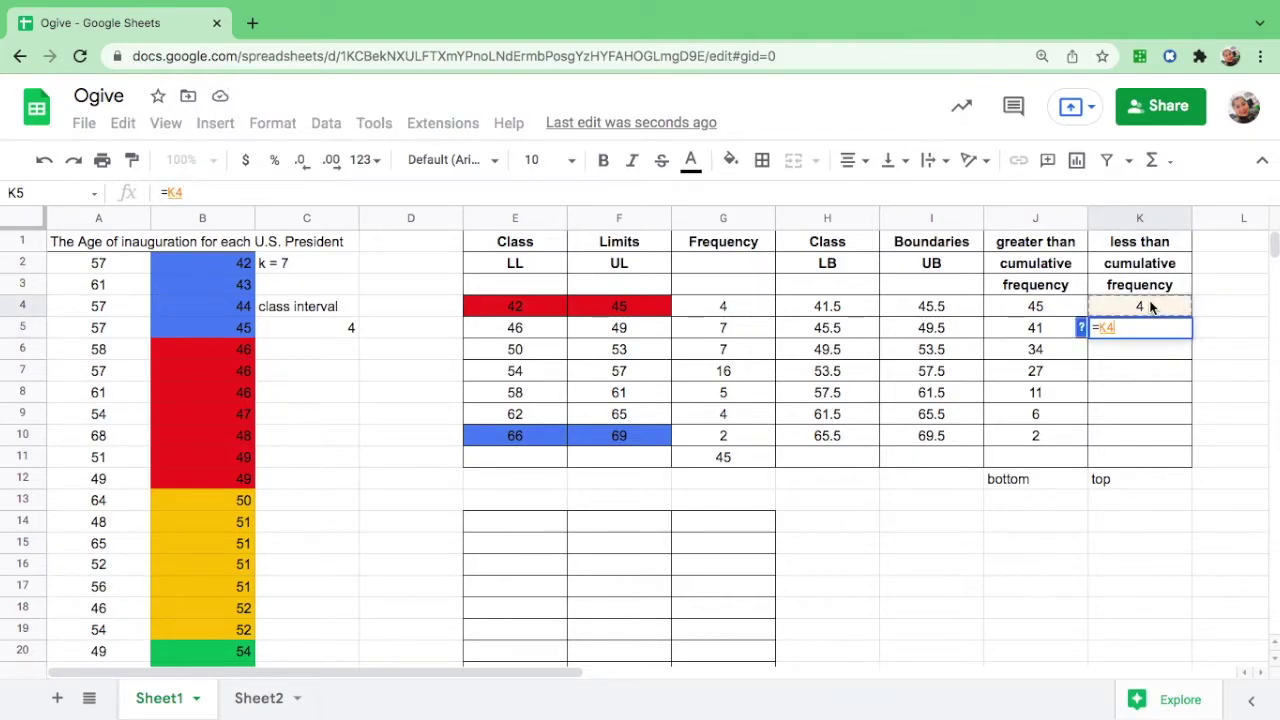
pyautogui.write('+')
pyautogui.click(741, 335)
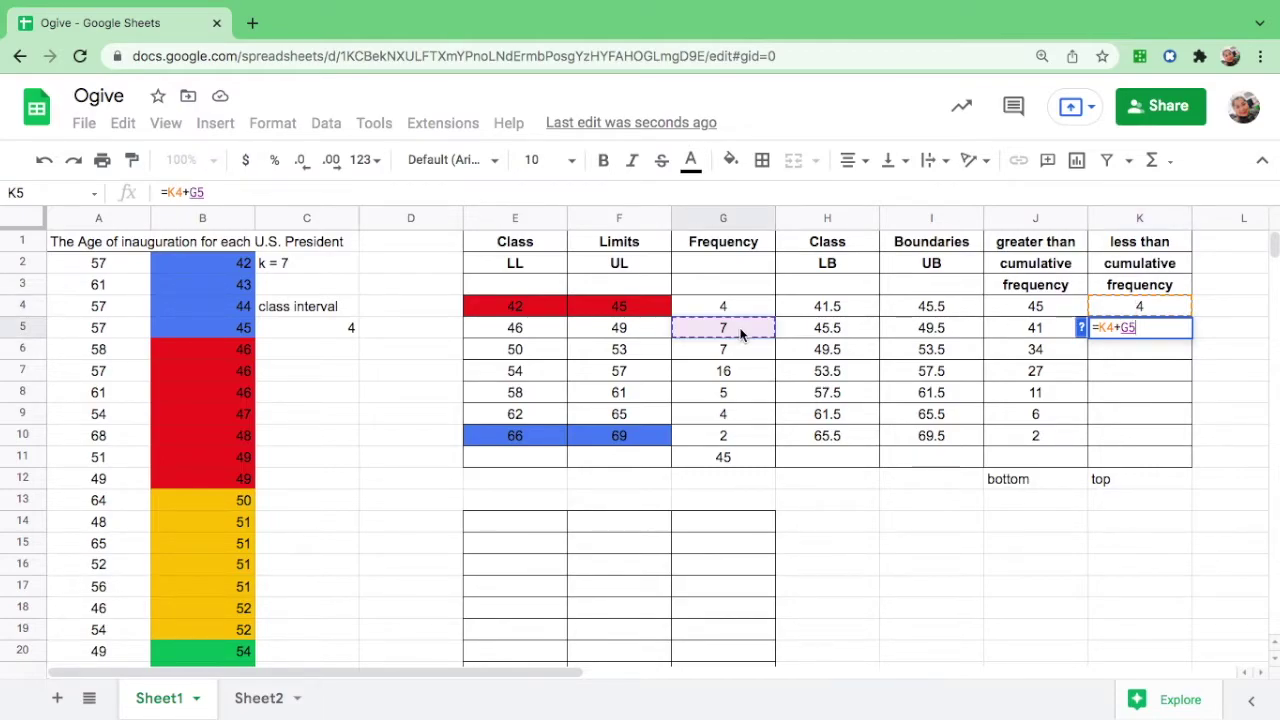
pyautogui.press('Return')
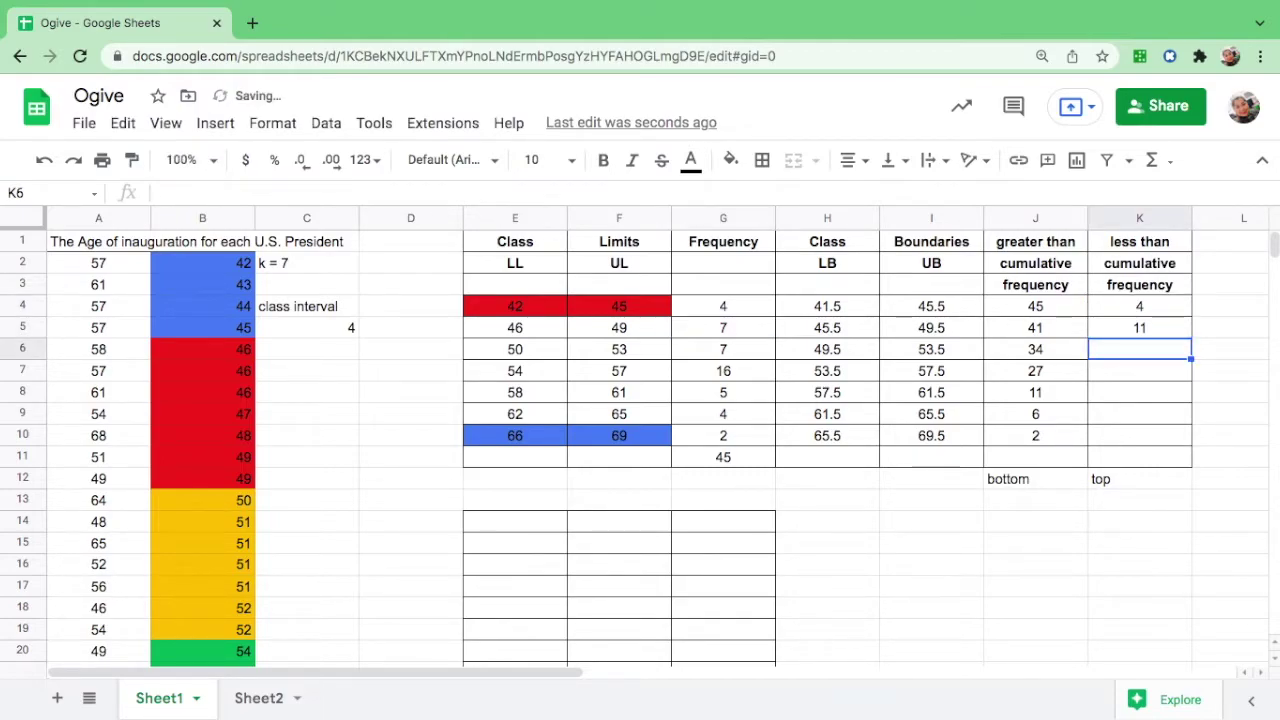
# Extend the cumulative formula in K5 down through K10 and compare K10 with the total frequency in G11.
pyautogui.click(1154, 326)
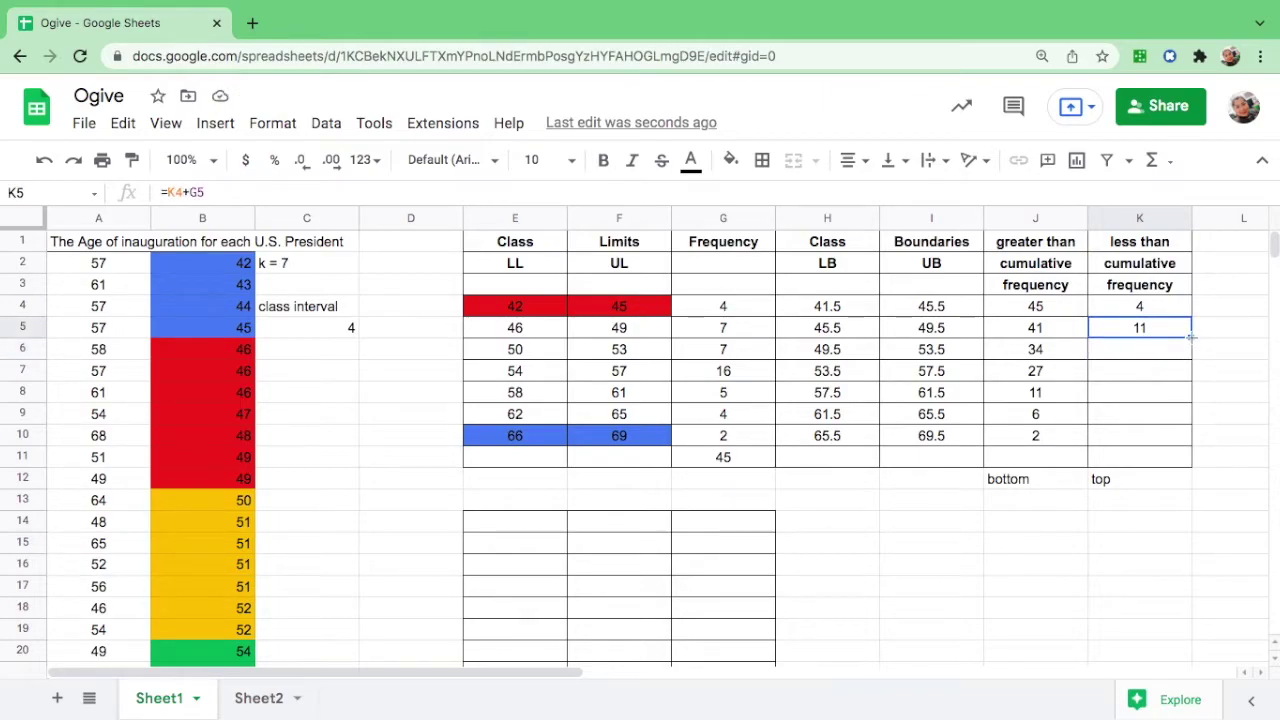
pyautogui.moveTo(1190, 337); pyautogui.dragTo(1188, 447)
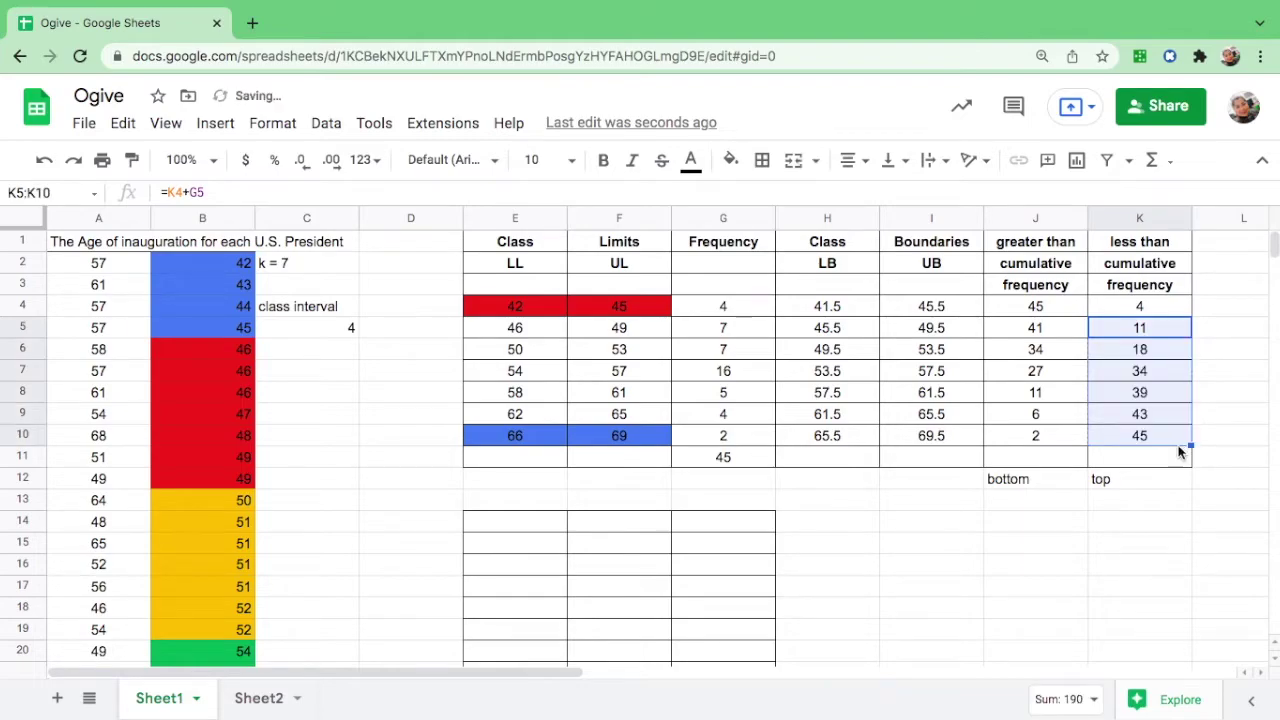
pyautogui.click(734, 462)
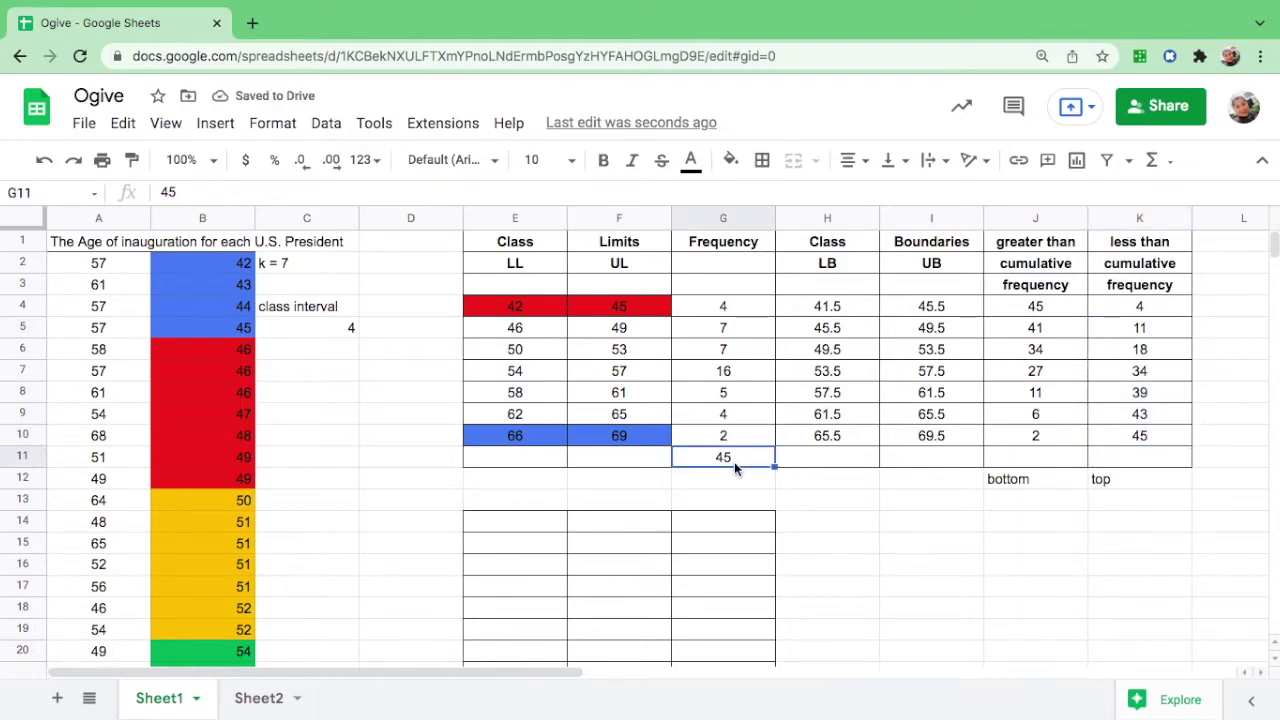
pyautogui.click(1160, 440)
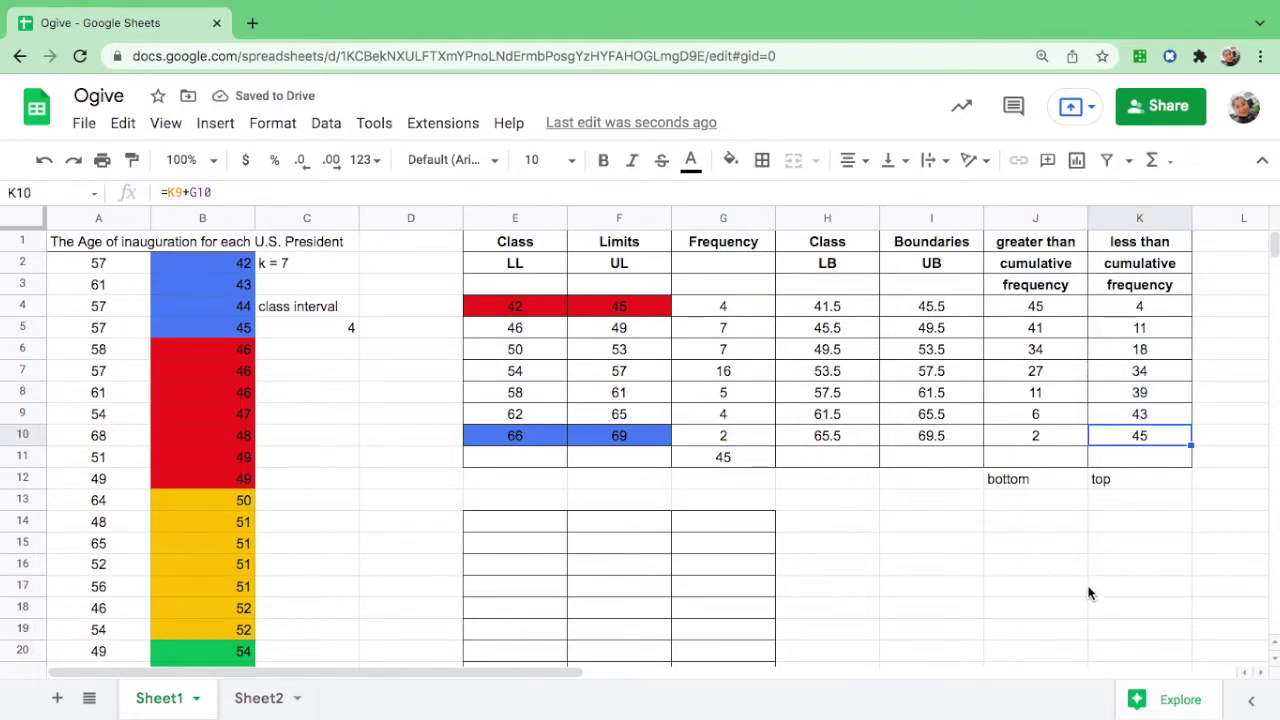
# Copy the heading "Boundaries" from cell I1 to E14 as the first column heading of the lower table.
pyautogui.scroll(-2, 1088, 593)
pyautogui.scroll(2, 1088, 593)
pyautogui.click(935, 246)
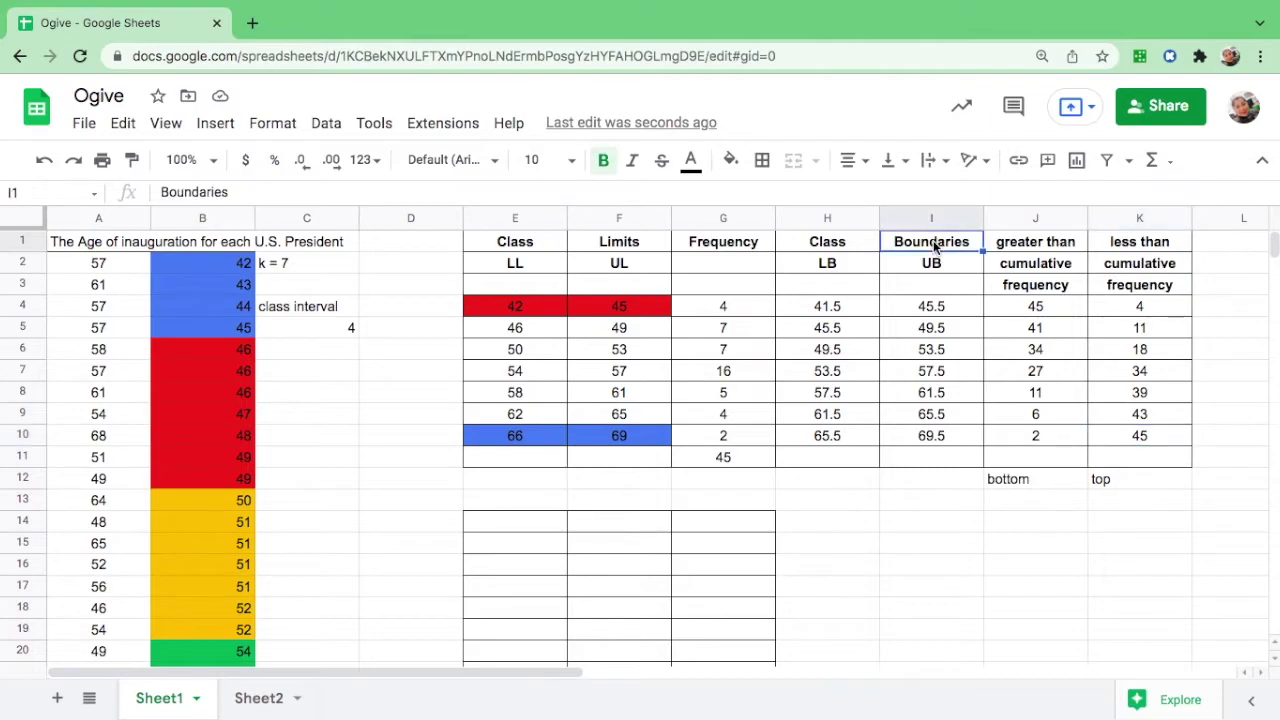
pyautogui.click(511, 521)
pyautogui.write('Boundaries')
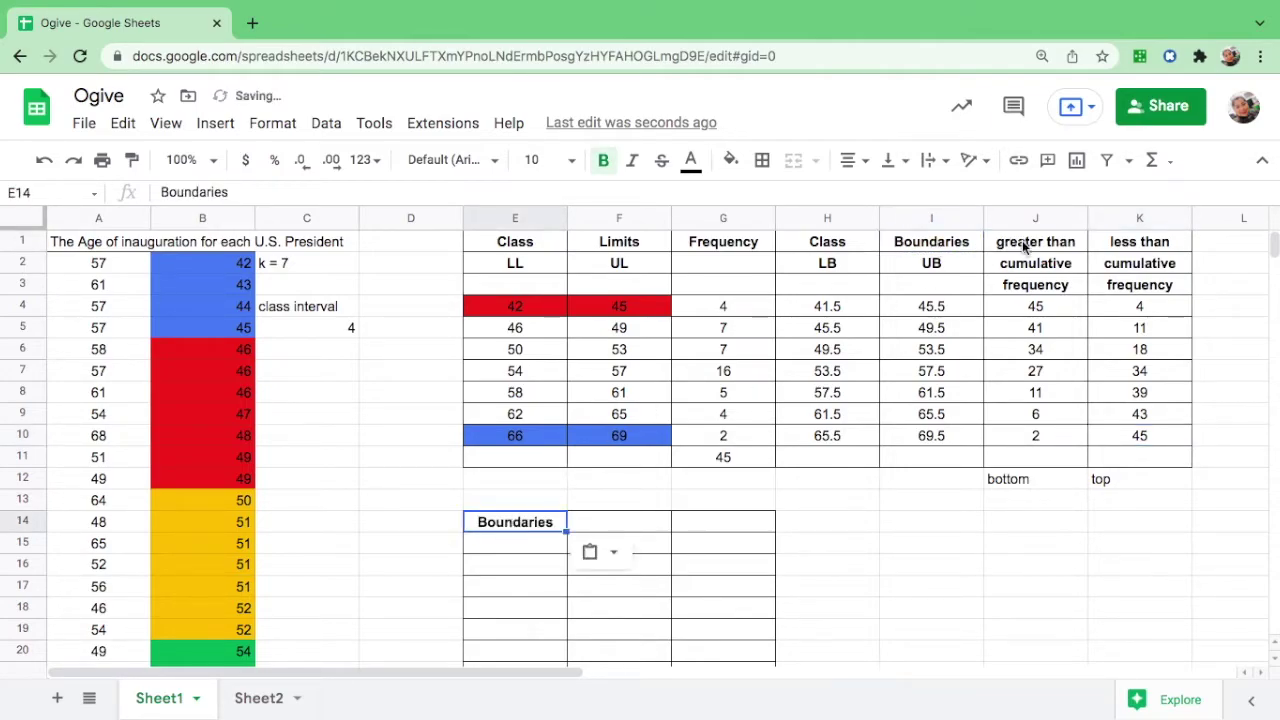
# Copy the greater-than and less-than cumulative frequency headings from J1:K3 to F14:G16 in the lower table.
pyautogui.moveTo(1012, 246); pyautogui.dragTo(1128, 285)
pyautogui.hotkey('ctrl', 'c')
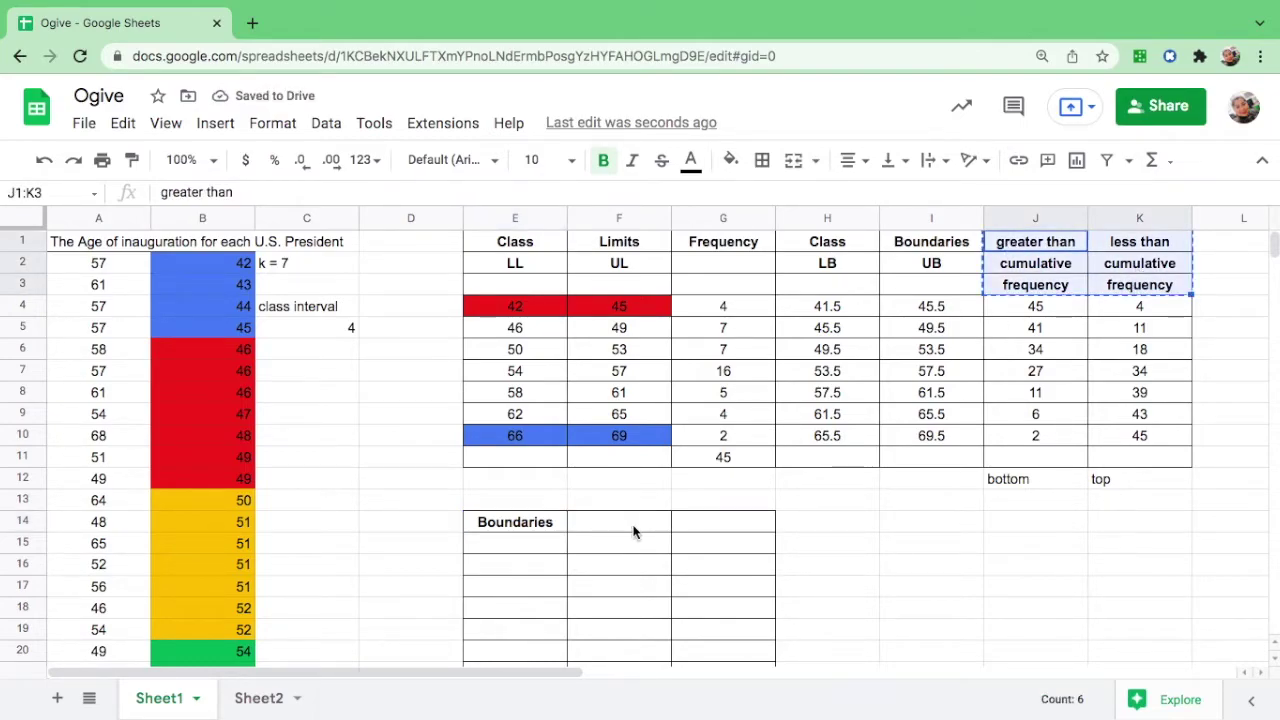
pyautogui.click(634, 526)
pyautogui.hotkey('ctrl', 'v')
pyautogui.scroll(-2, 843, 486)
pyautogui.click(843, 486)
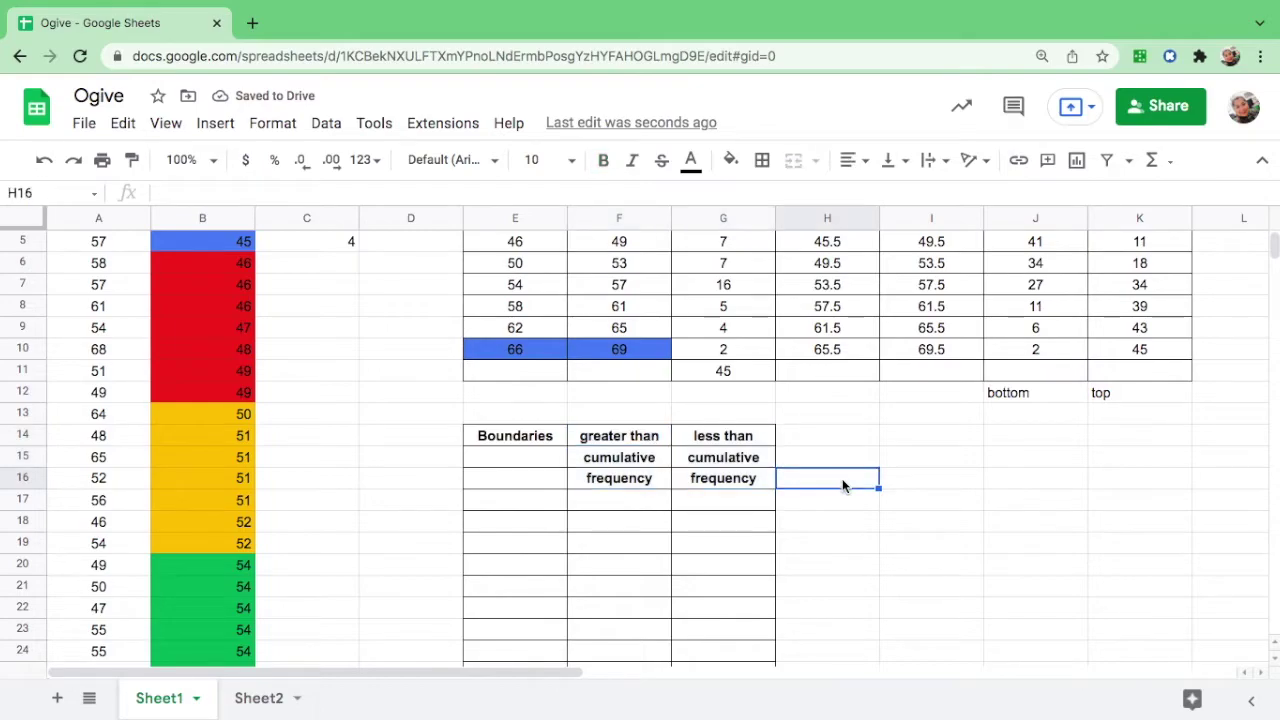
pyautogui.scroll(2, 843, 486)
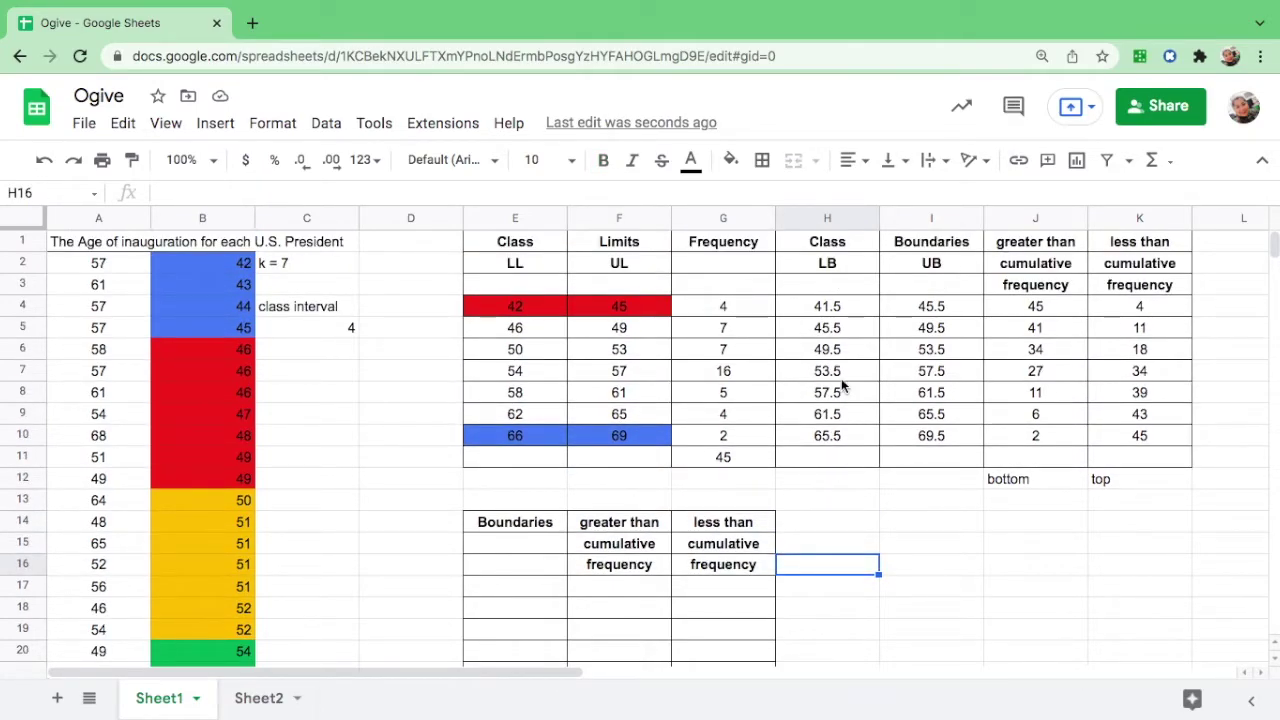
# Copy the lower class boundaries from H4:H10 to E17:E23 in the Boundaries column of the lower table.
pyautogui.click(835, 310)
pyautogui.hotkey('shift', 'Down')
pyautogui.hotkey('shift', 'Down')
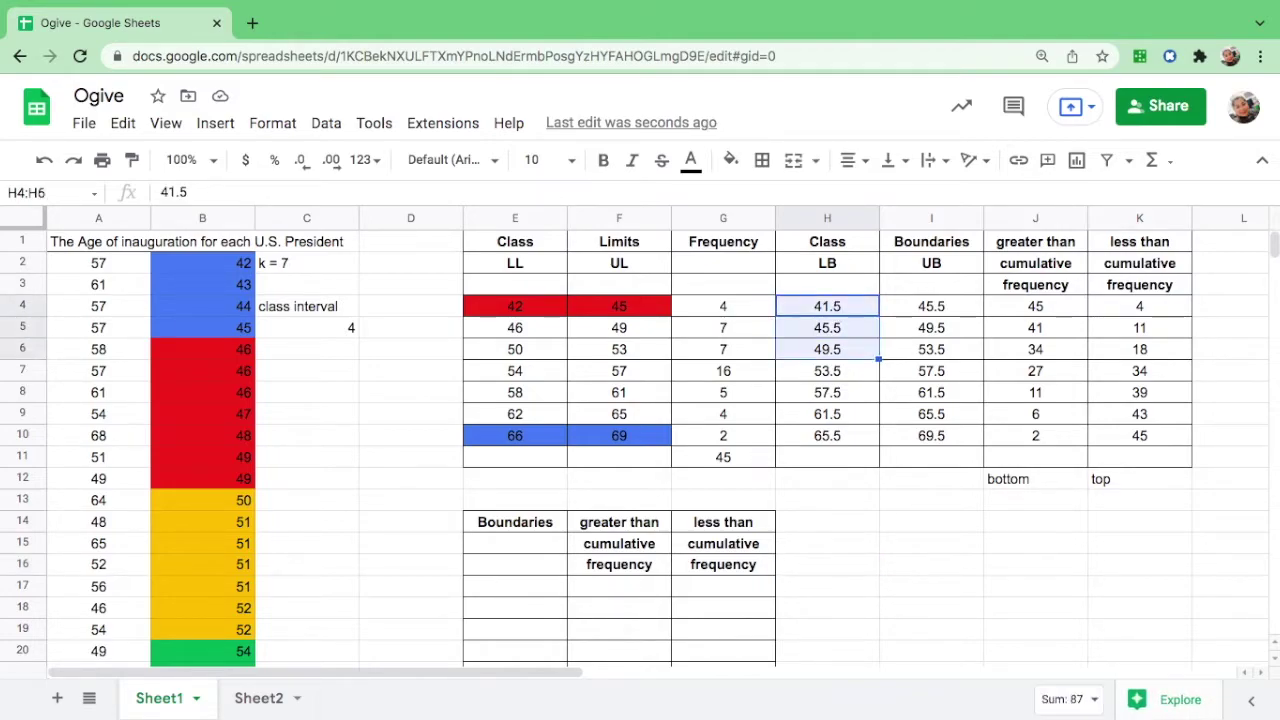
pyautogui.hotkey('shift', 'Down')
pyautogui.hotkey('shift', 'Down')
pyautogui.hotkey('shift', 'Down')
pyautogui.hotkey('shift', 'Down')
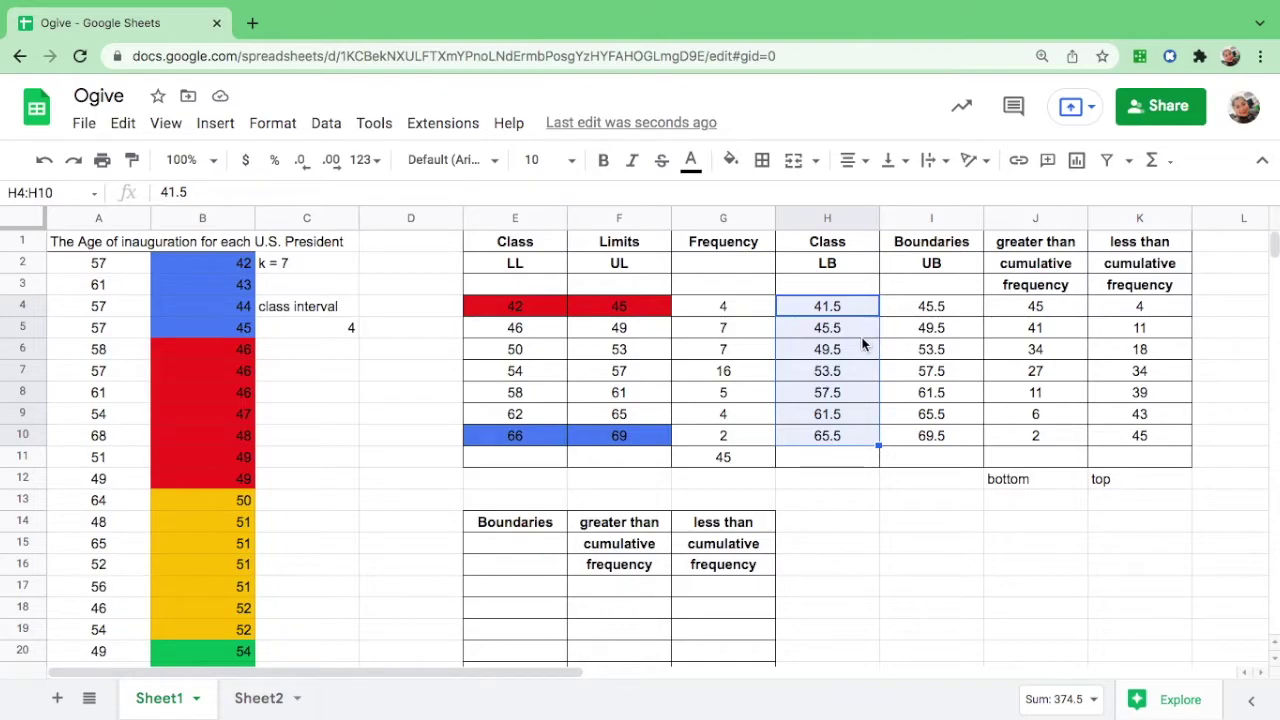
pyautogui.hotkey('ctrl', 'c')
pyautogui.scroll(-2, 903, 516)
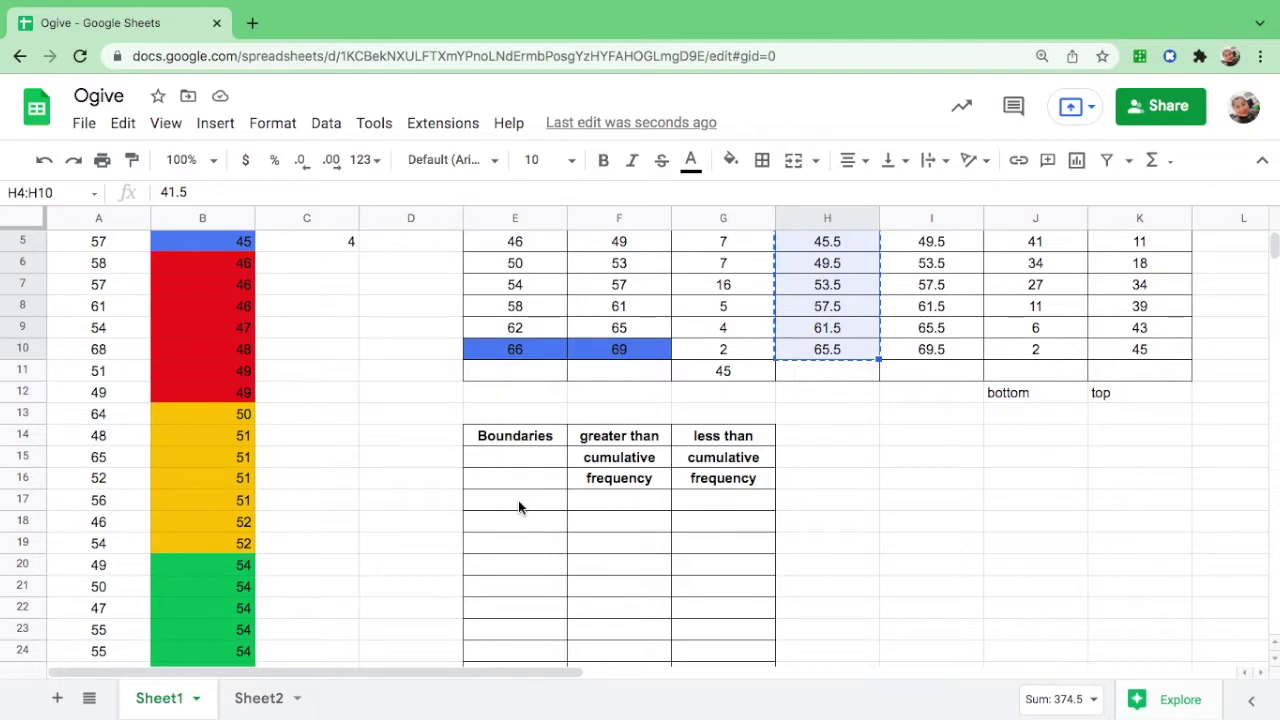
pyautogui.click(518, 507)
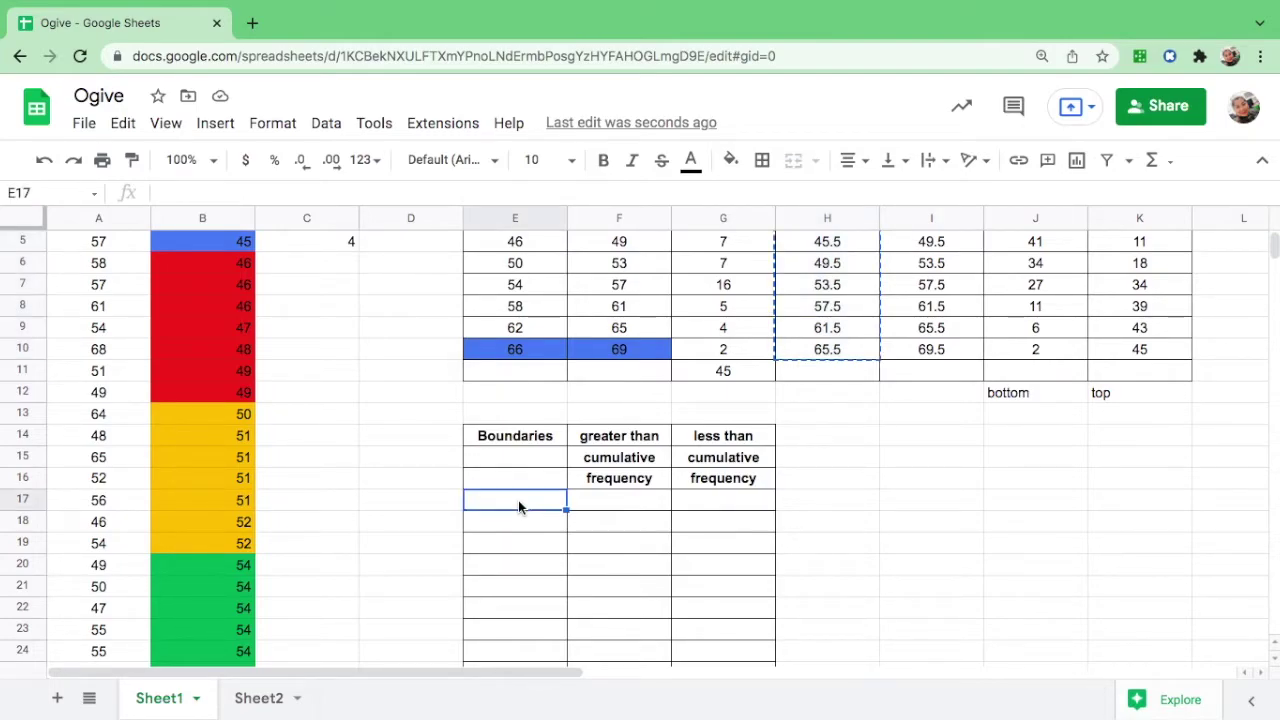
pyautogui.press('Escape')
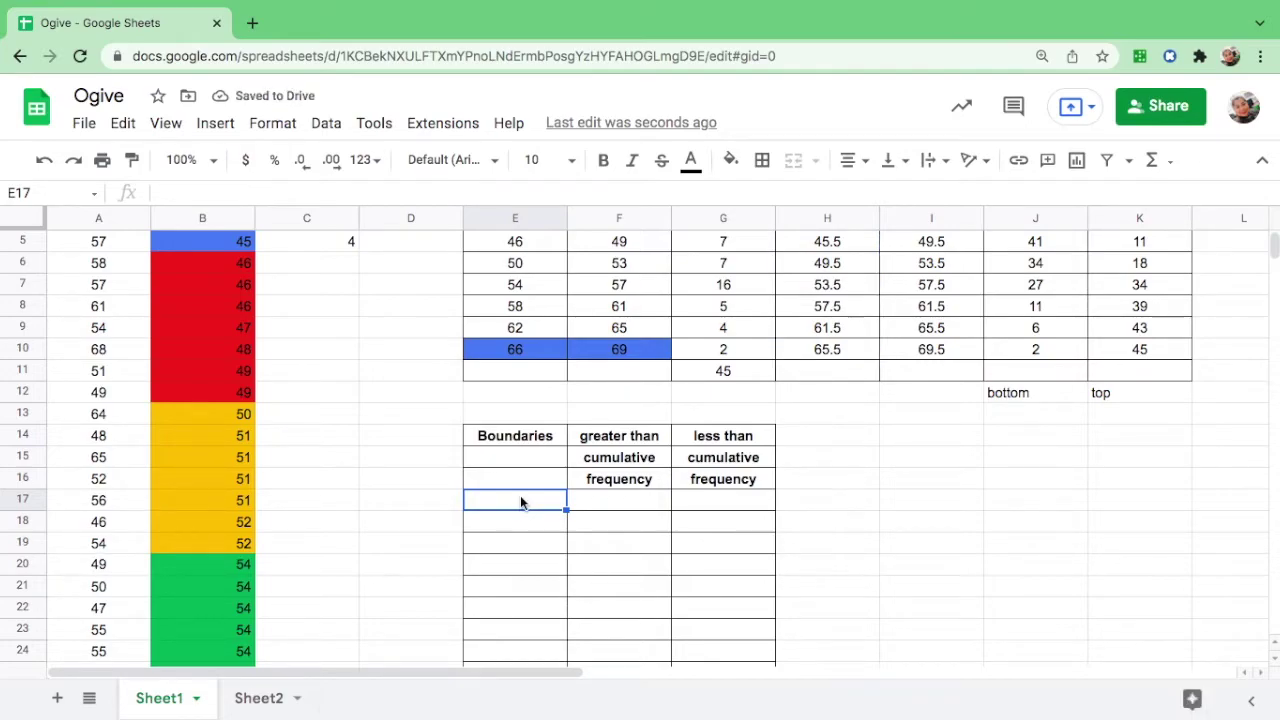
pyautogui.hotkey('ctrl', 'v')
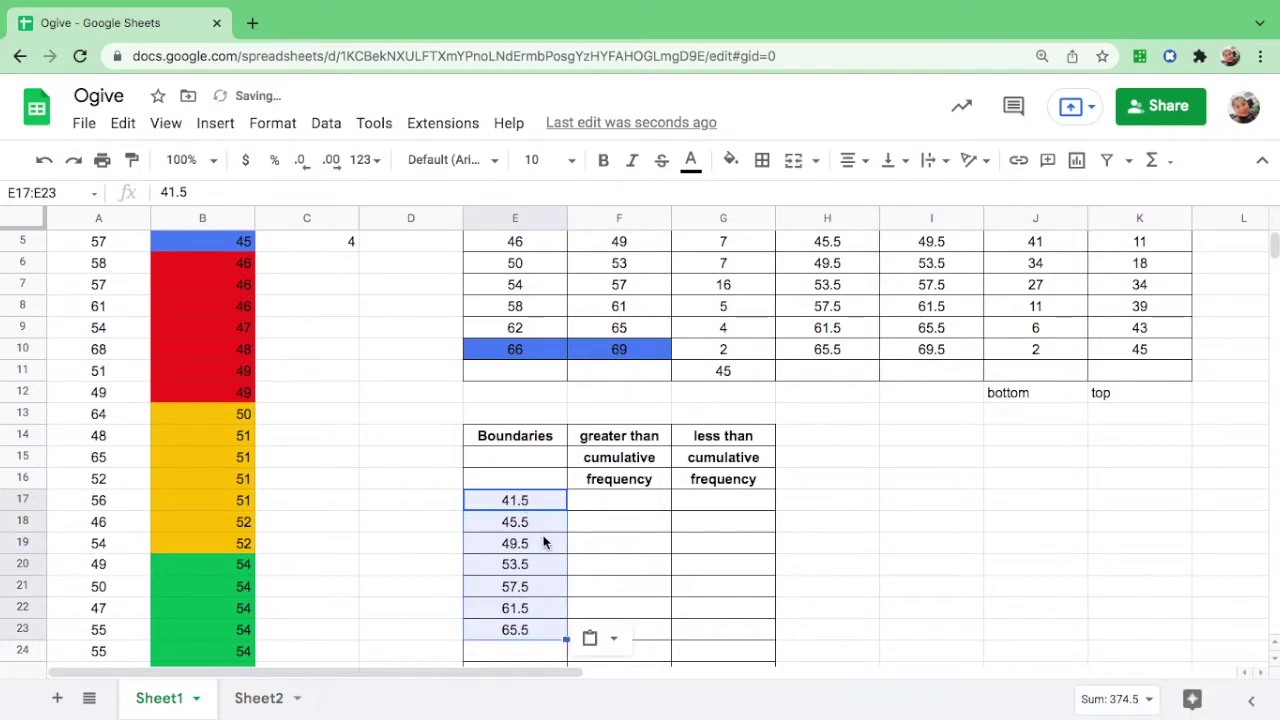
# Enter the last upper boundary, 69.5, in cell E24 below the copied boundaries.
pyautogui.scroll(-1, 543, 542)
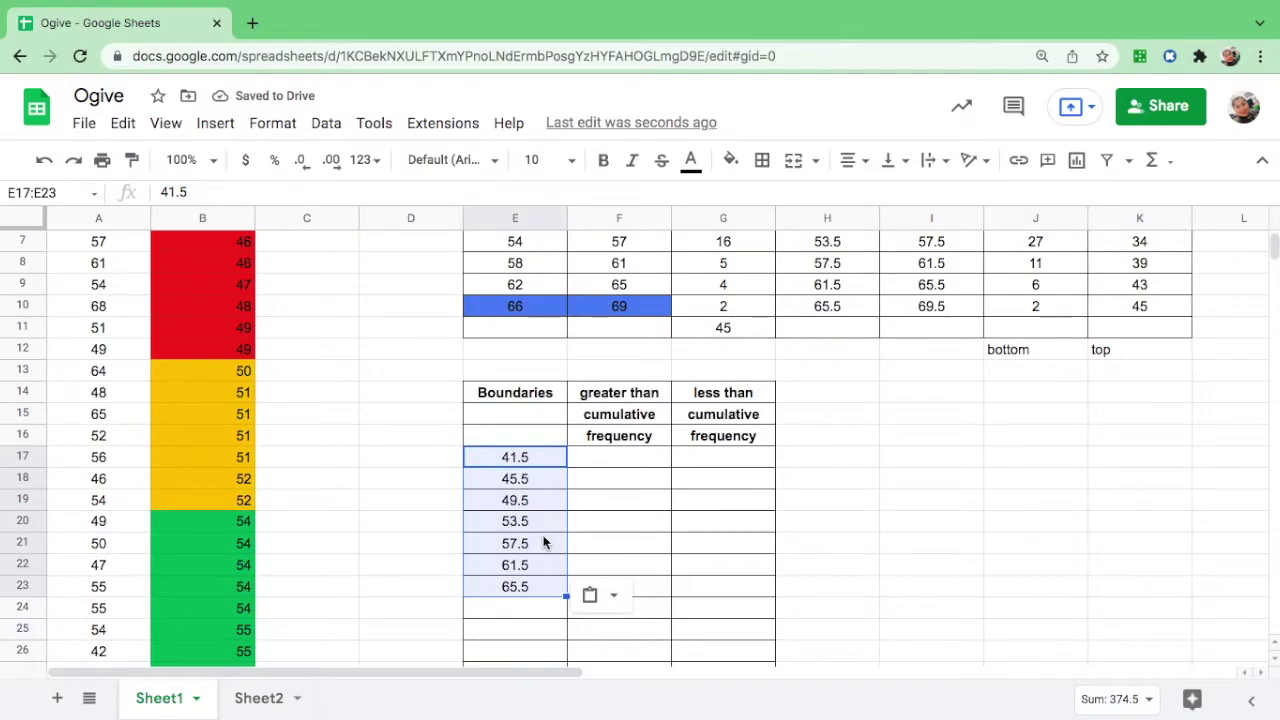
pyautogui.scroll(2, 651, 499)
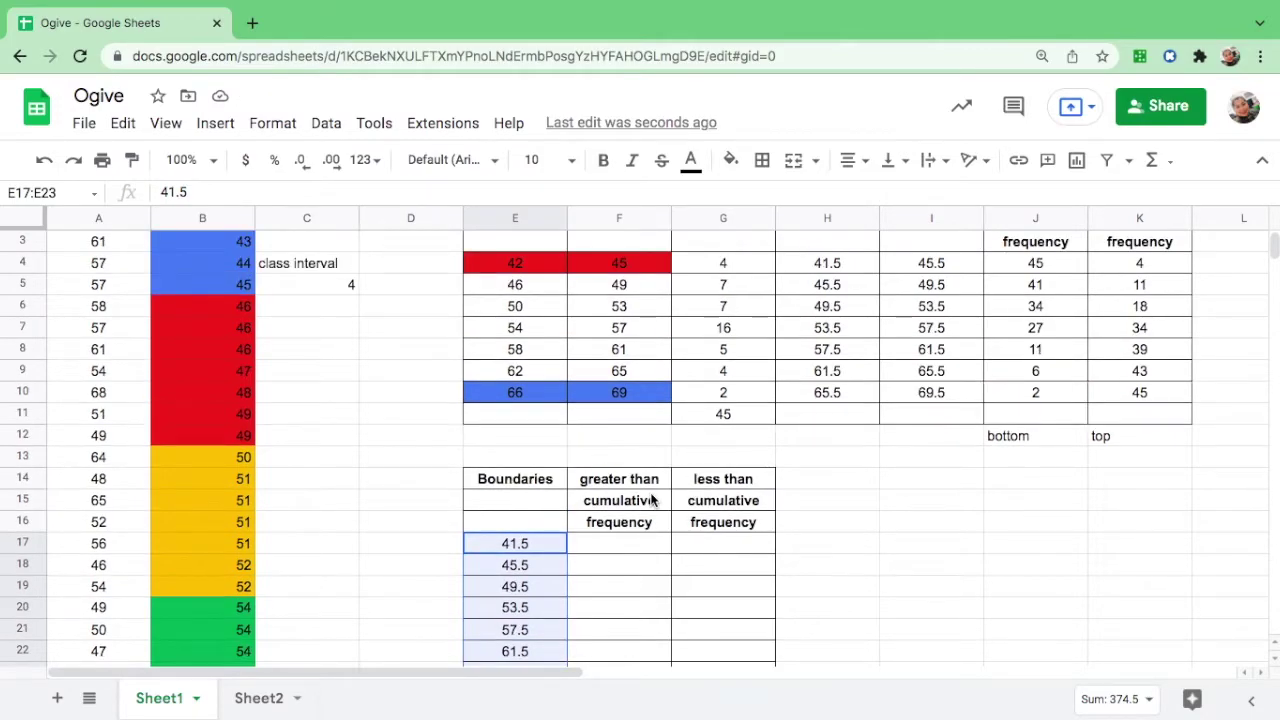
pyautogui.scroll(-2, 651, 499)
pyautogui.click(515, 629)
pyautogui.scroll(3, 829, 336)
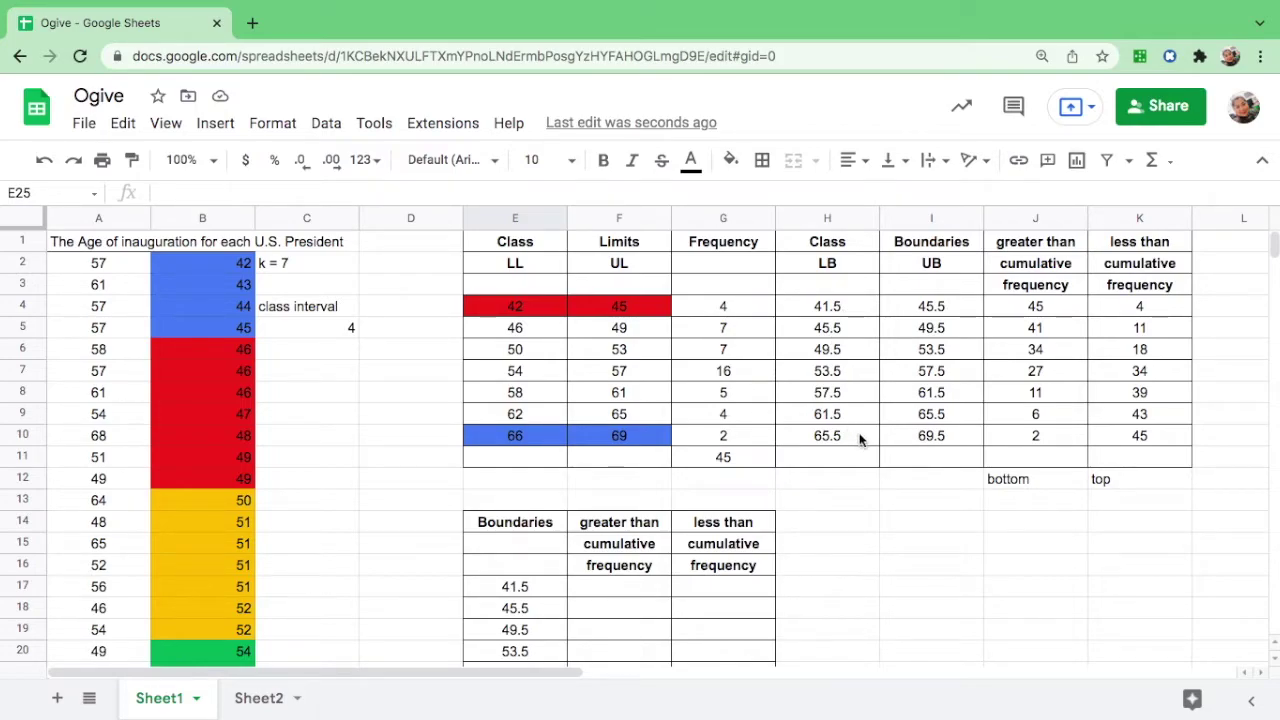
pyautogui.scroll(-5, 942, 435)
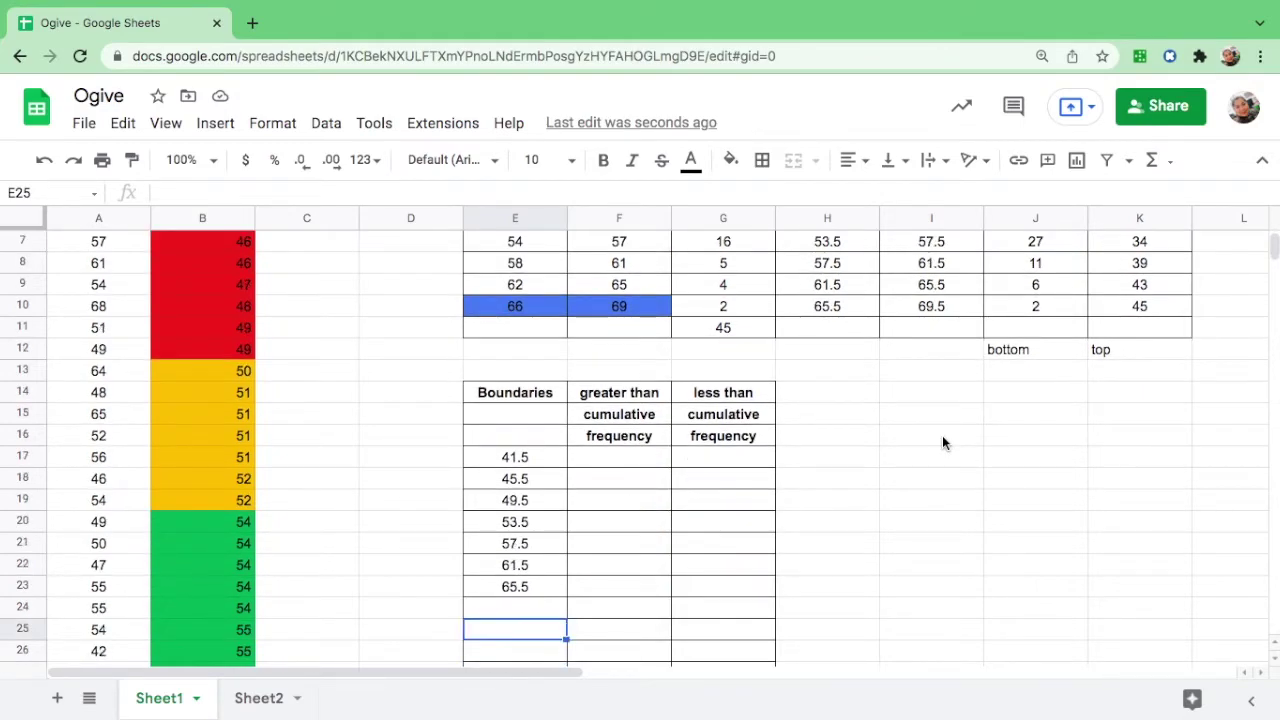
pyautogui.click(533, 522)
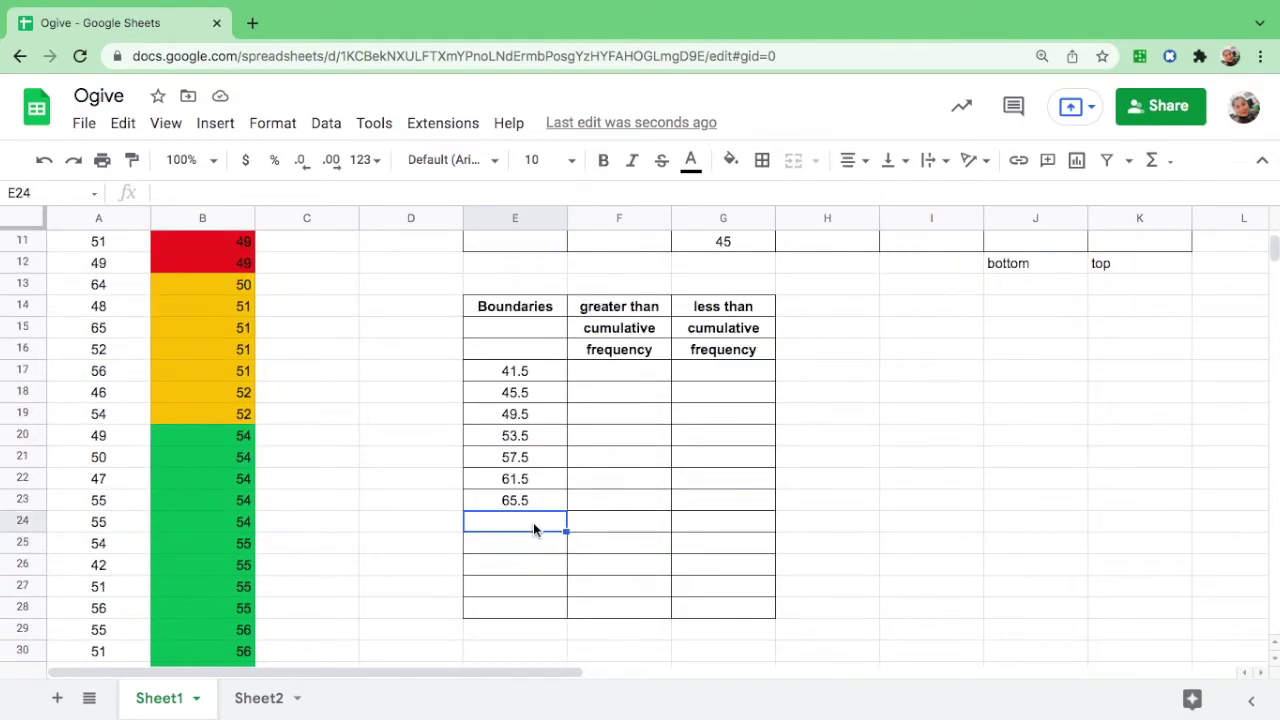
pyautogui.write('69.5')
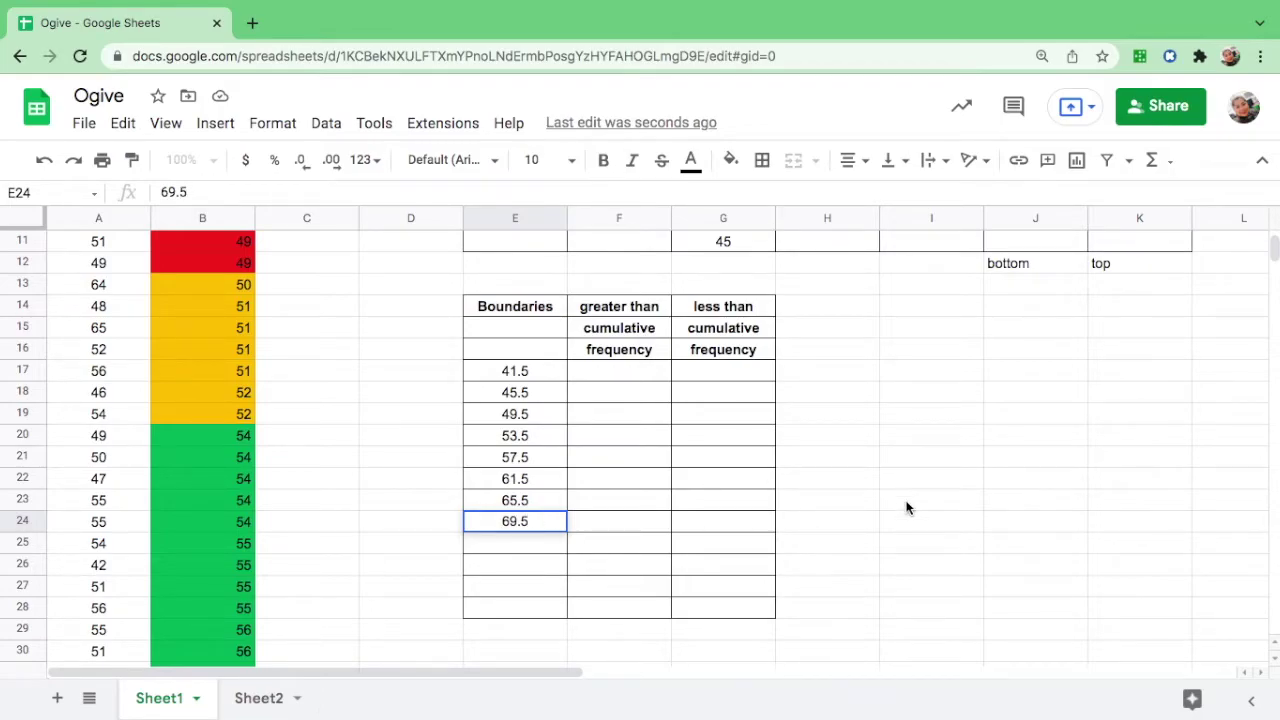
# Copy the greater-than cumulative frequencies from J4:J10 to F17:F23 and enter 0 in F24.
pyautogui.scroll(3, 907, 508)
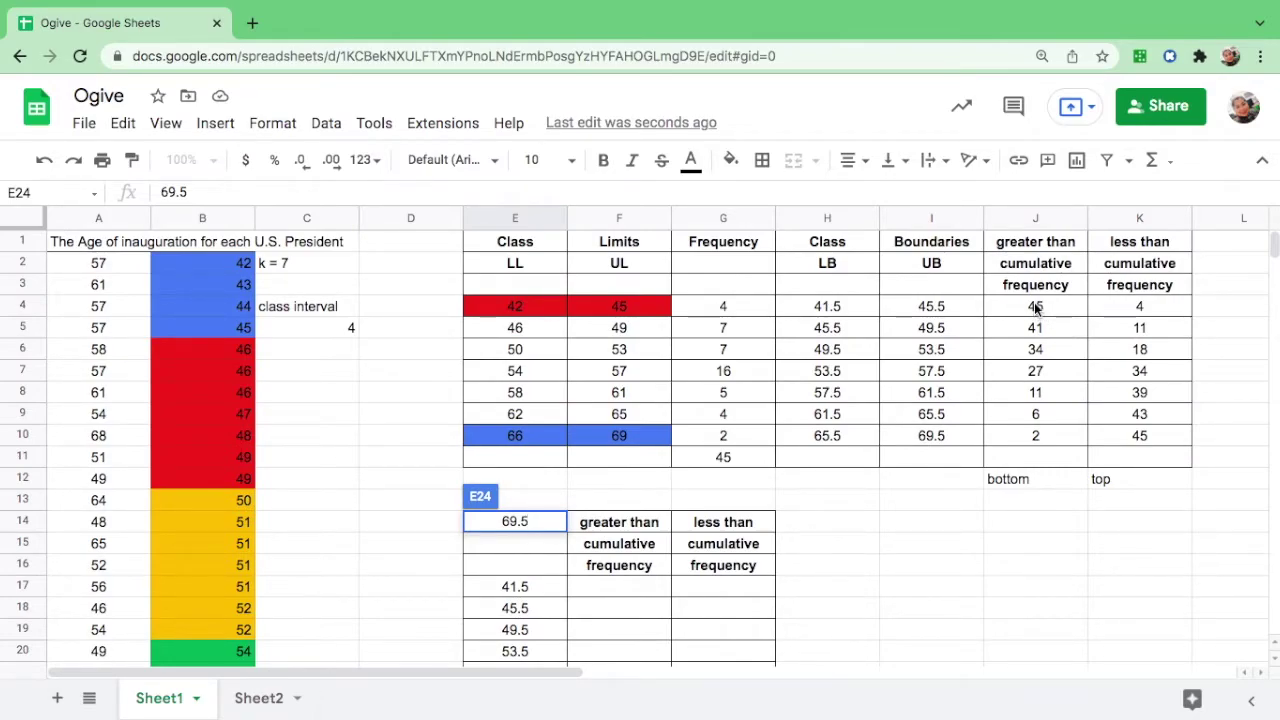
pyautogui.moveTo(1036, 308); pyautogui.dragTo(1049, 432)
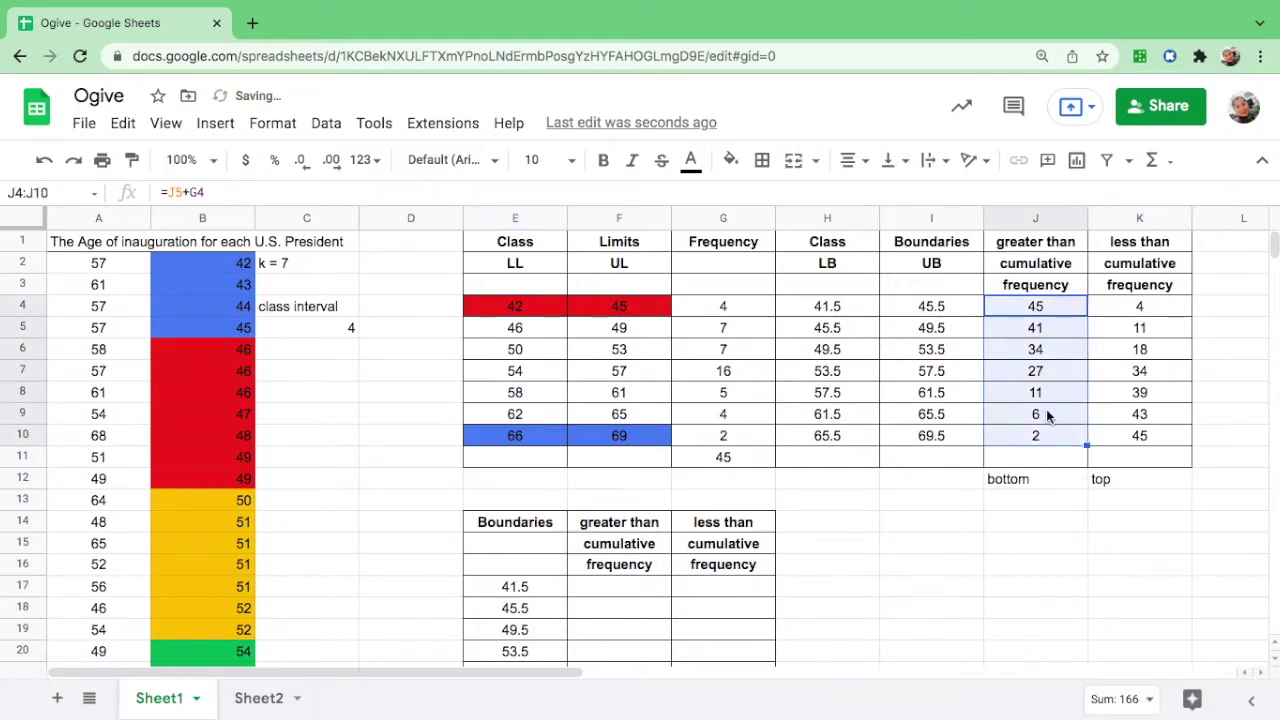
pyautogui.hotkey('ctrl', 'c')
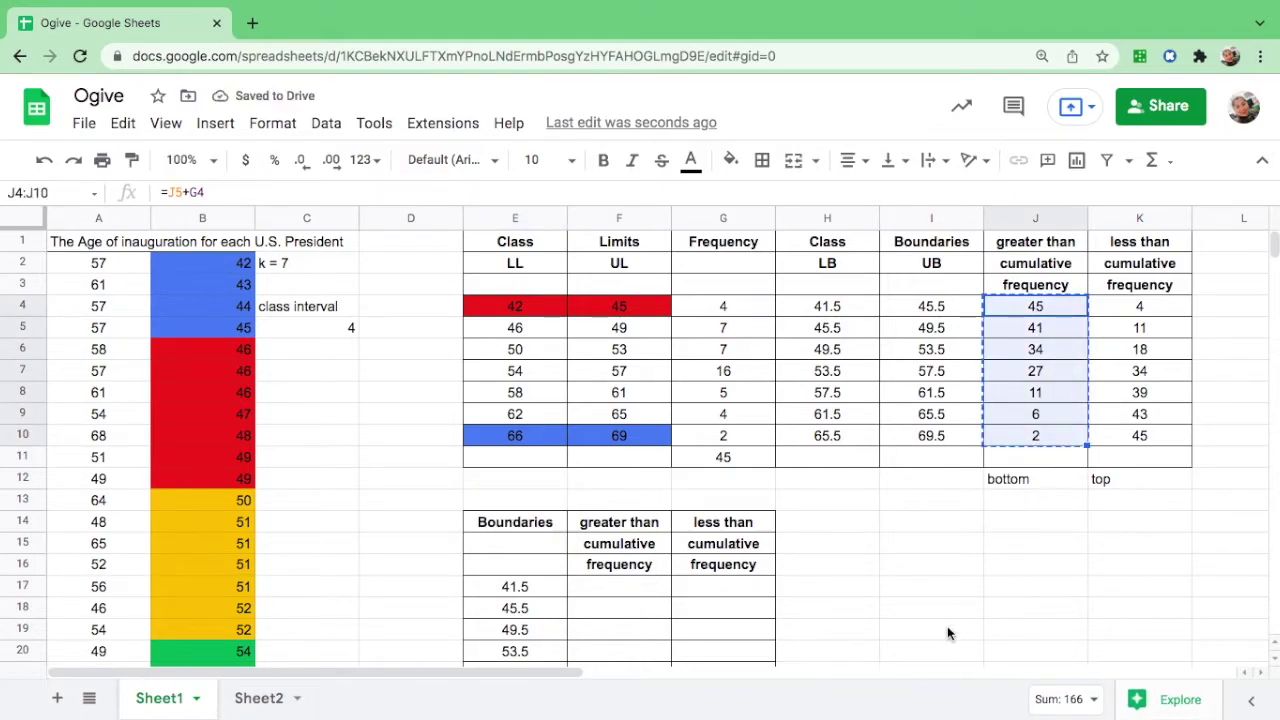
pyautogui.scroll(-4, 948, 630)
pyautogui.click(619, 352)
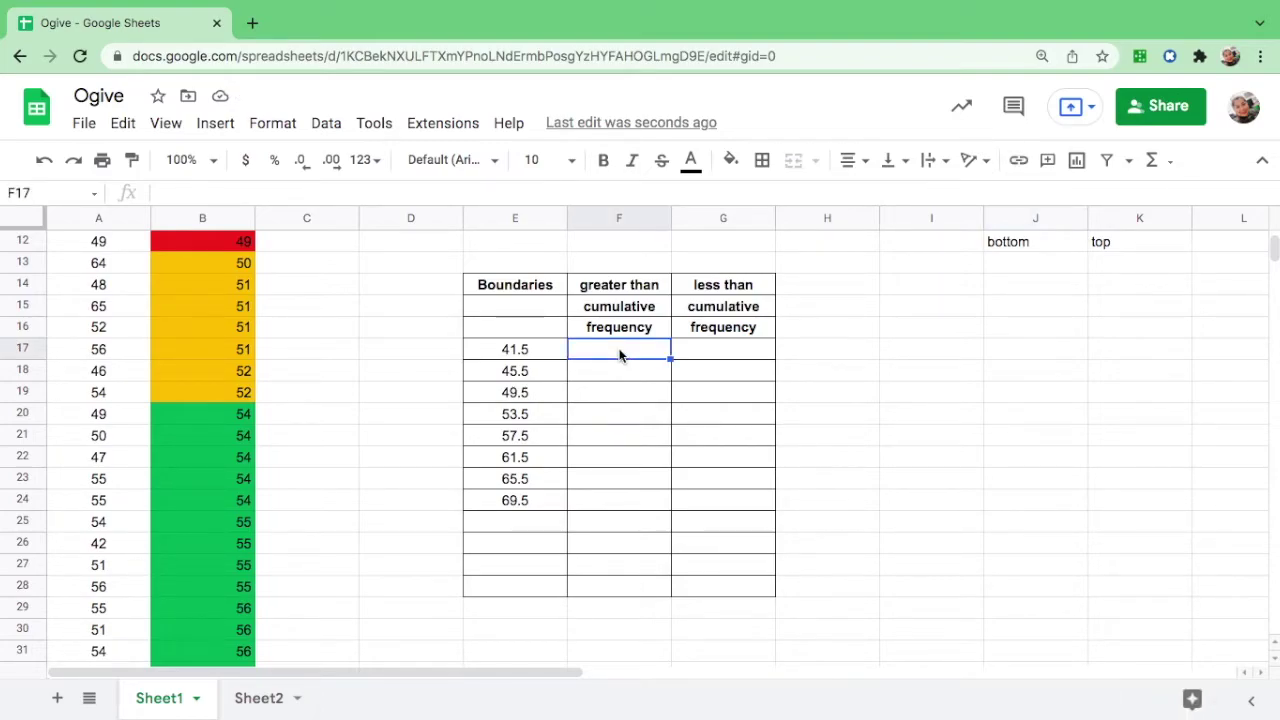
pyautogui.hotkey('ctrl', 'v')
pyautogui.click(624, 501)
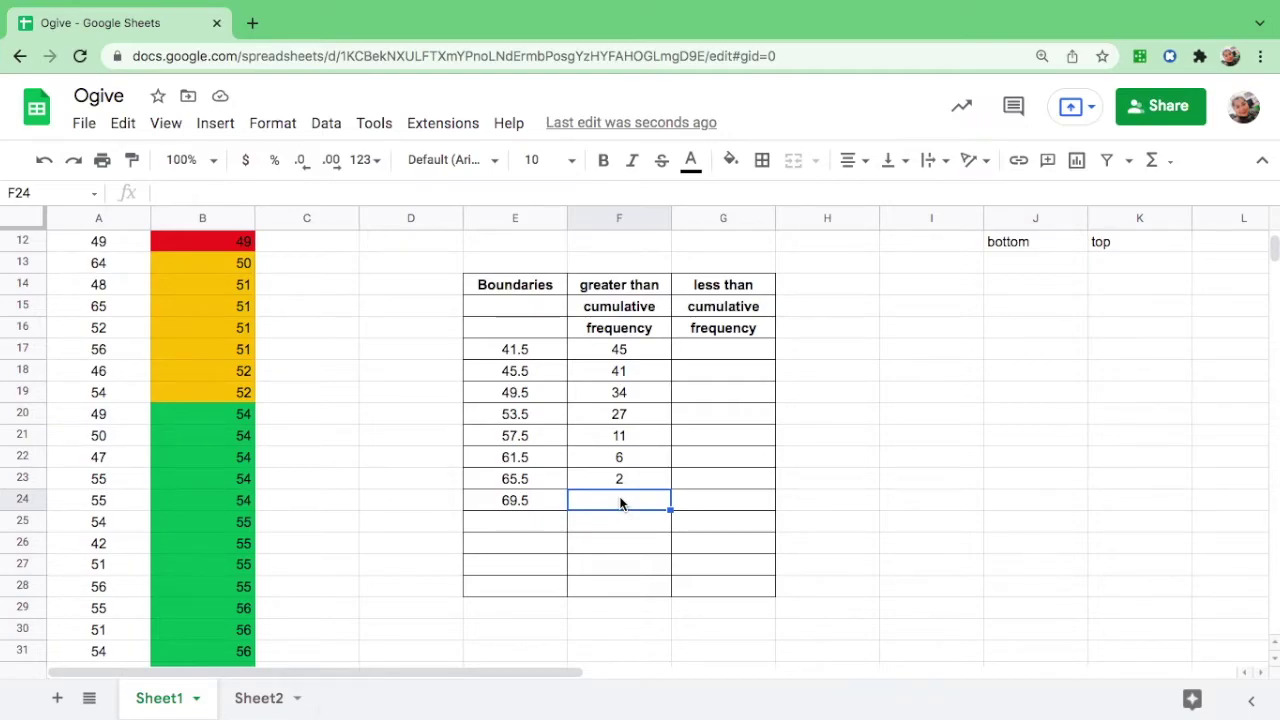
pyautogui.write('0')
# Copy the less-than cumulative frequencies from K4:K10 to G18:G24, starting at the 45.5 boundary row.
pyautogui.scroll(4, 712, 457)
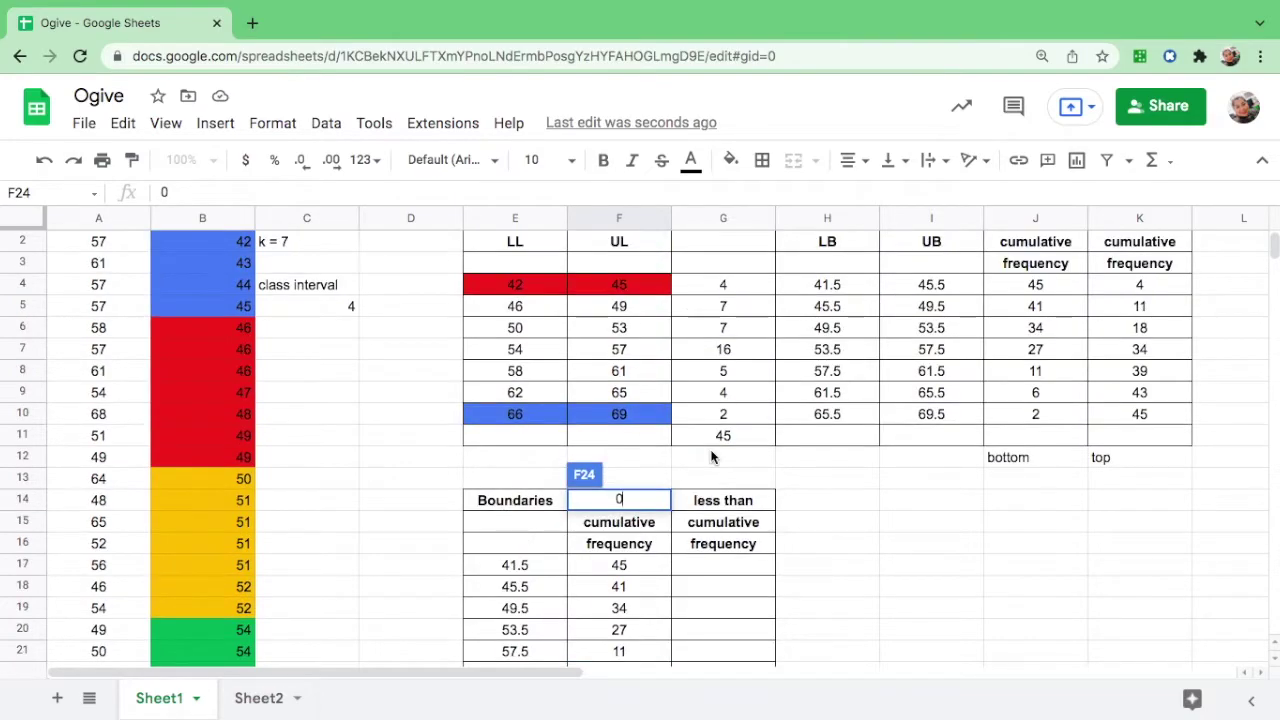
pyautogui.click(1138, 287)
pyautogui.hotkey('shift', 'Down')
pyautogui.hotkey('shift', 'Down')
pyautogui.hotkey('shift', 'Down')
pyautogui.hotkey('shift', 'Down')
pyautogui.hotkey('shift', 'Down')
pyautogui.hotkey('shift', 'Down')
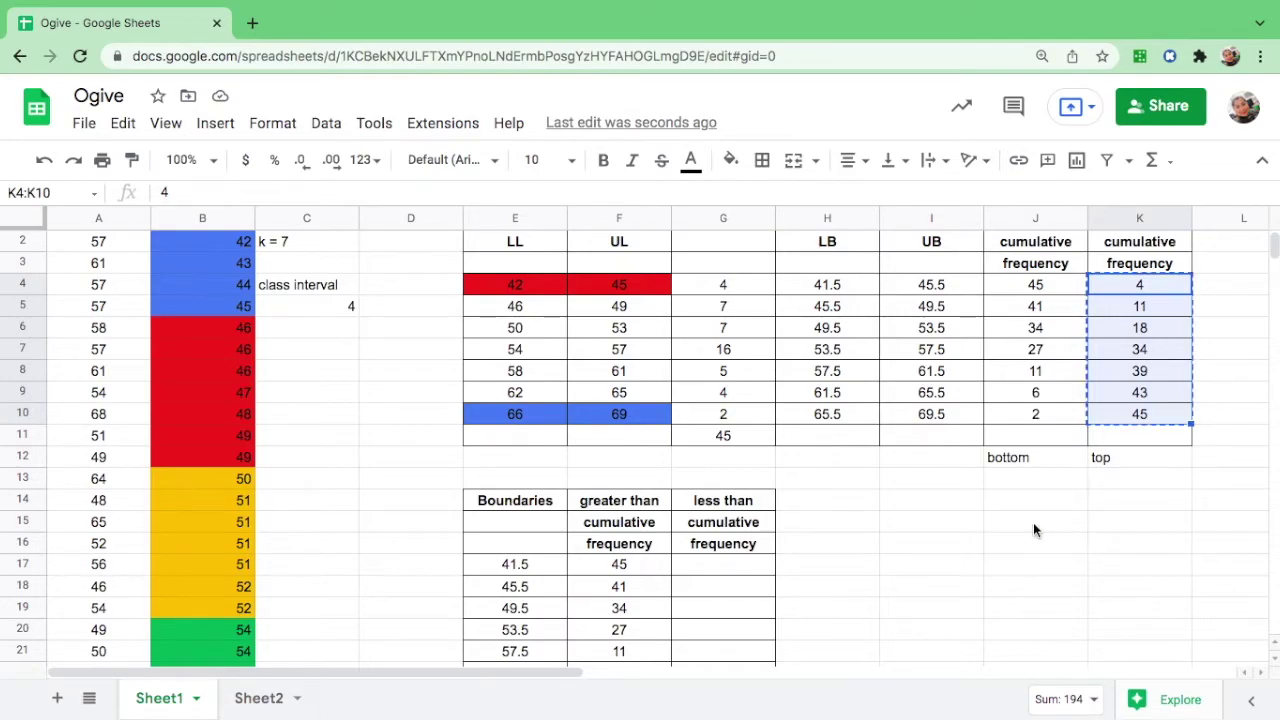
pyautogui.scroll(-3, 1033, 522)
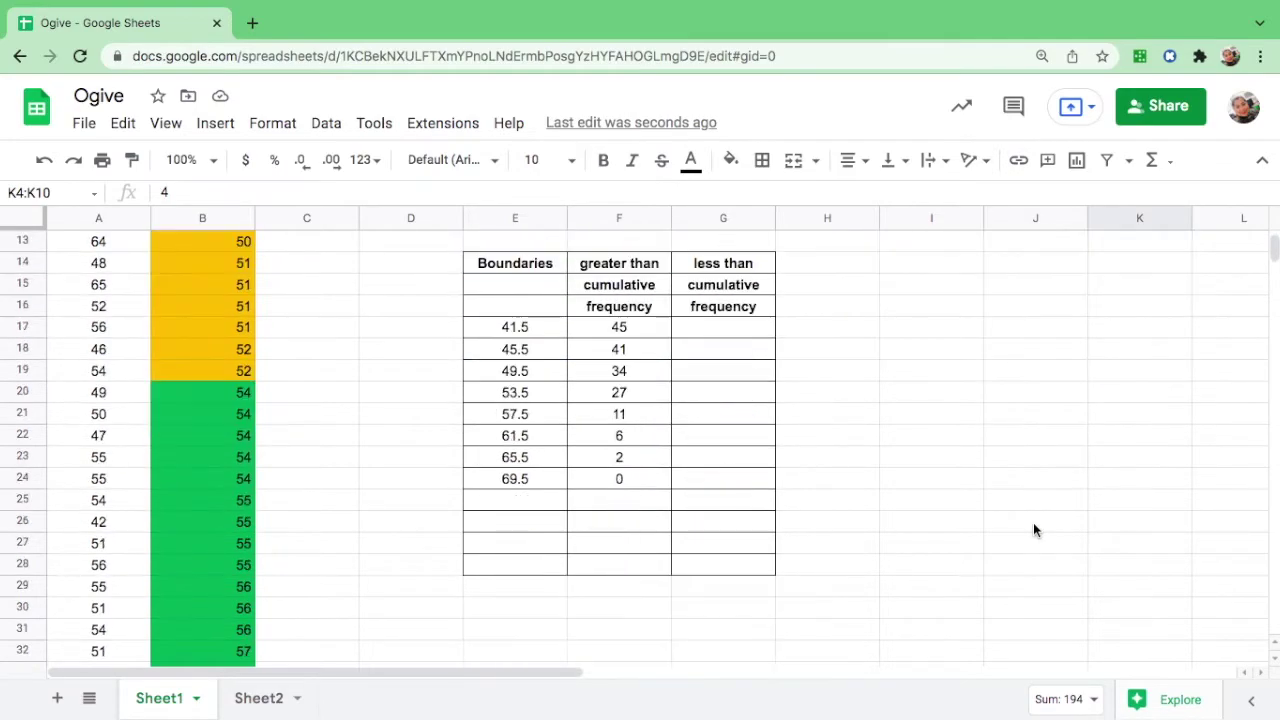
pyautogui.click(725, 355)
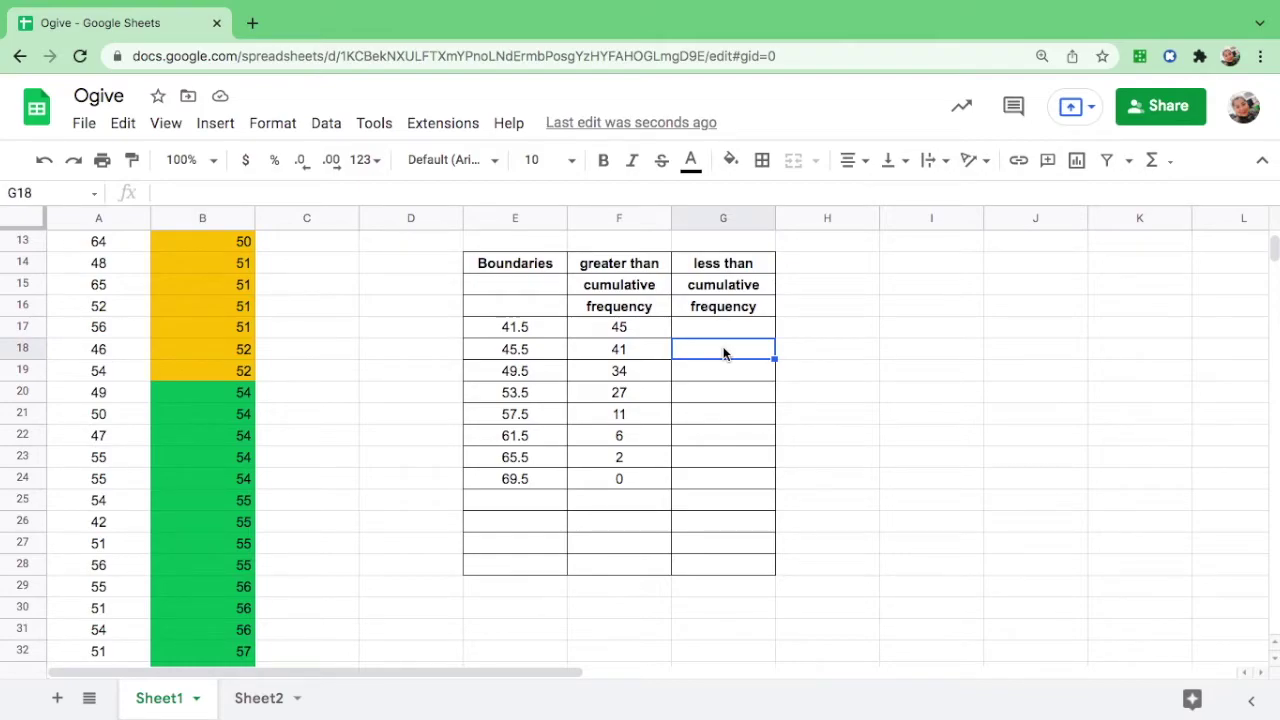
pyautogui.hotkey('ctrl', 'v')
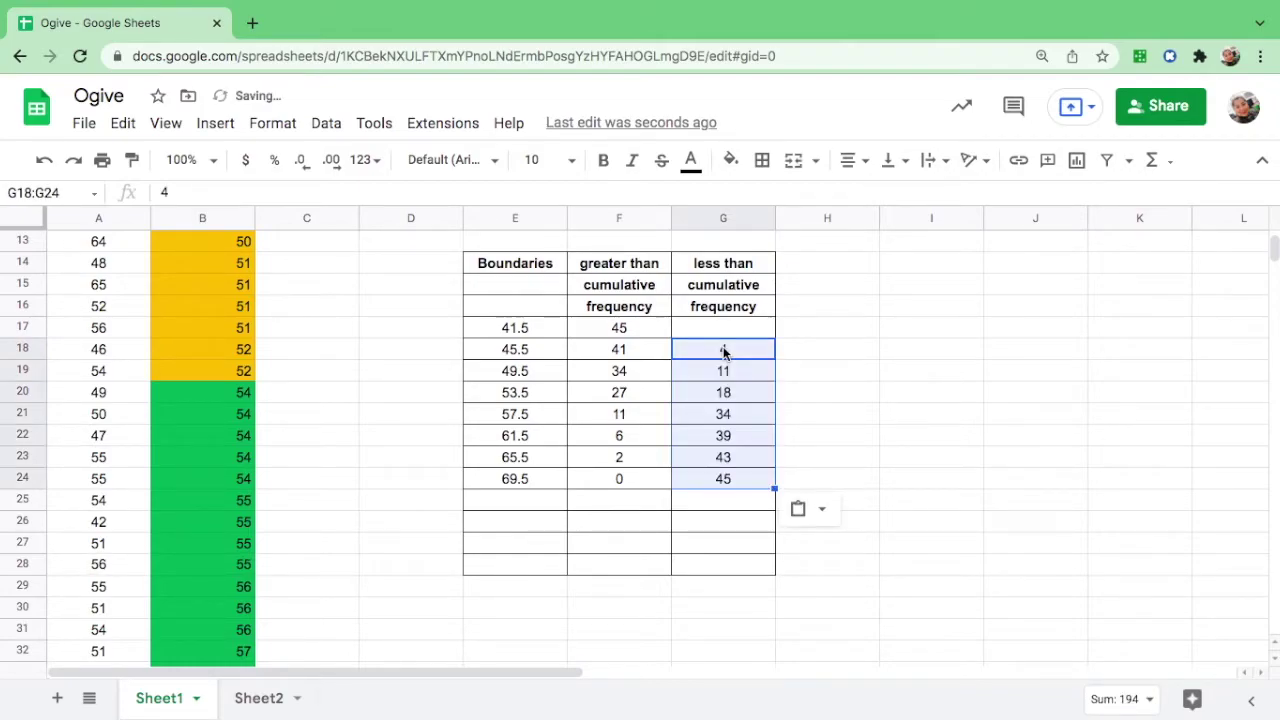
# Enter 0 in cell G17 as the less-than cumulative frequency for the 41.5 boundary.
pyautogui.click(729, 331)
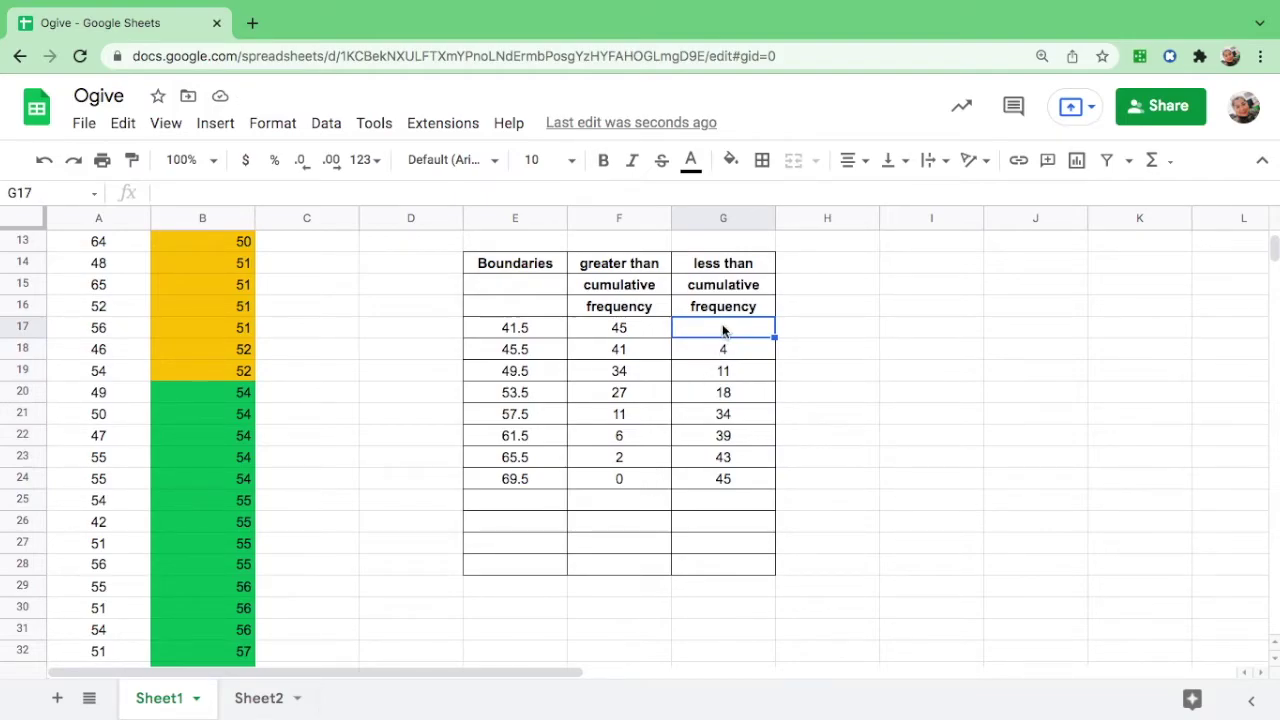
pyautogui.write('0')
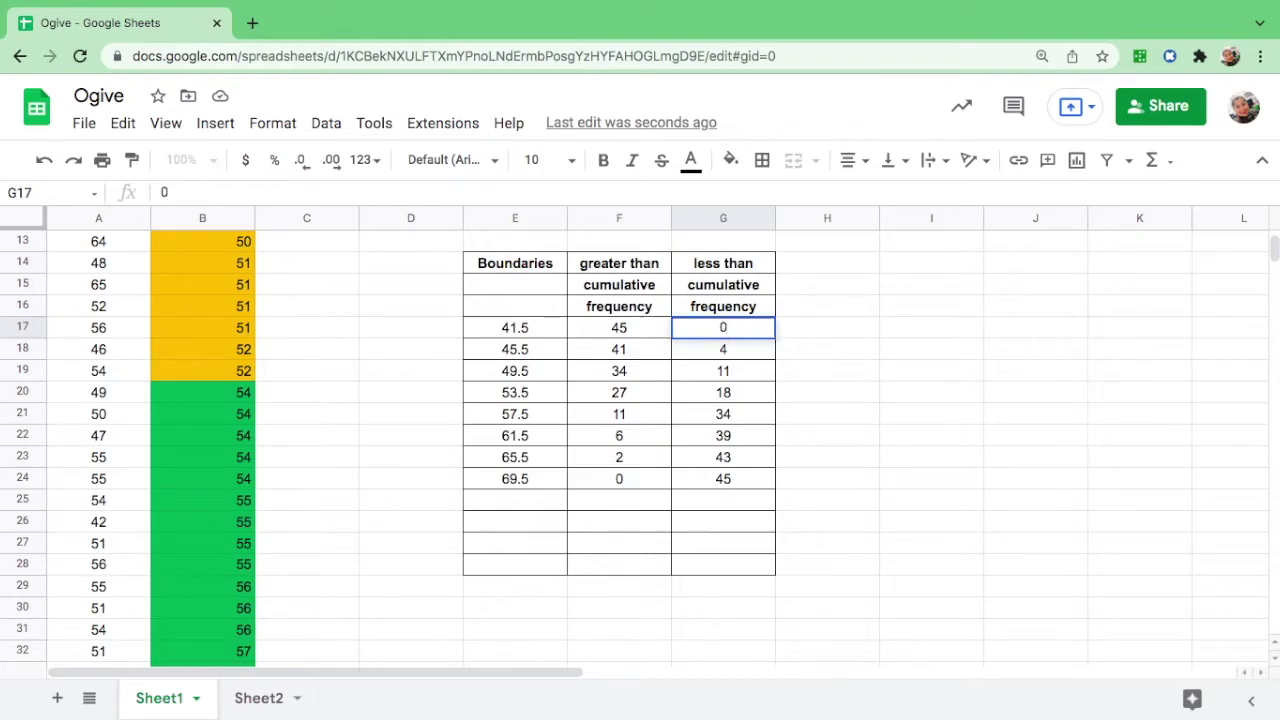
pyautogui.scroll(1, 927, 384)
pyautogui.click(927, 388)
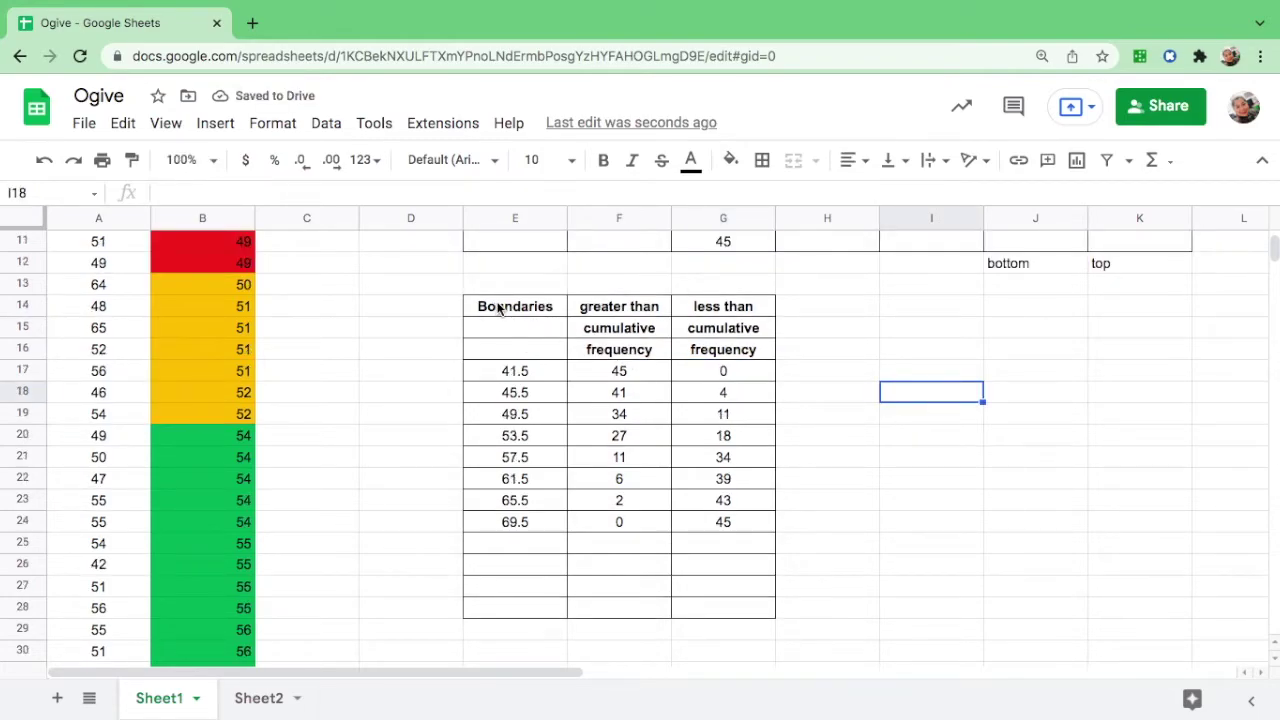
# Insert a chart from the boundaries and cumulative frequency data in E14:G24.
pyautogui.moveTo(489, 309); pyautogui.dragTo(745, 520)
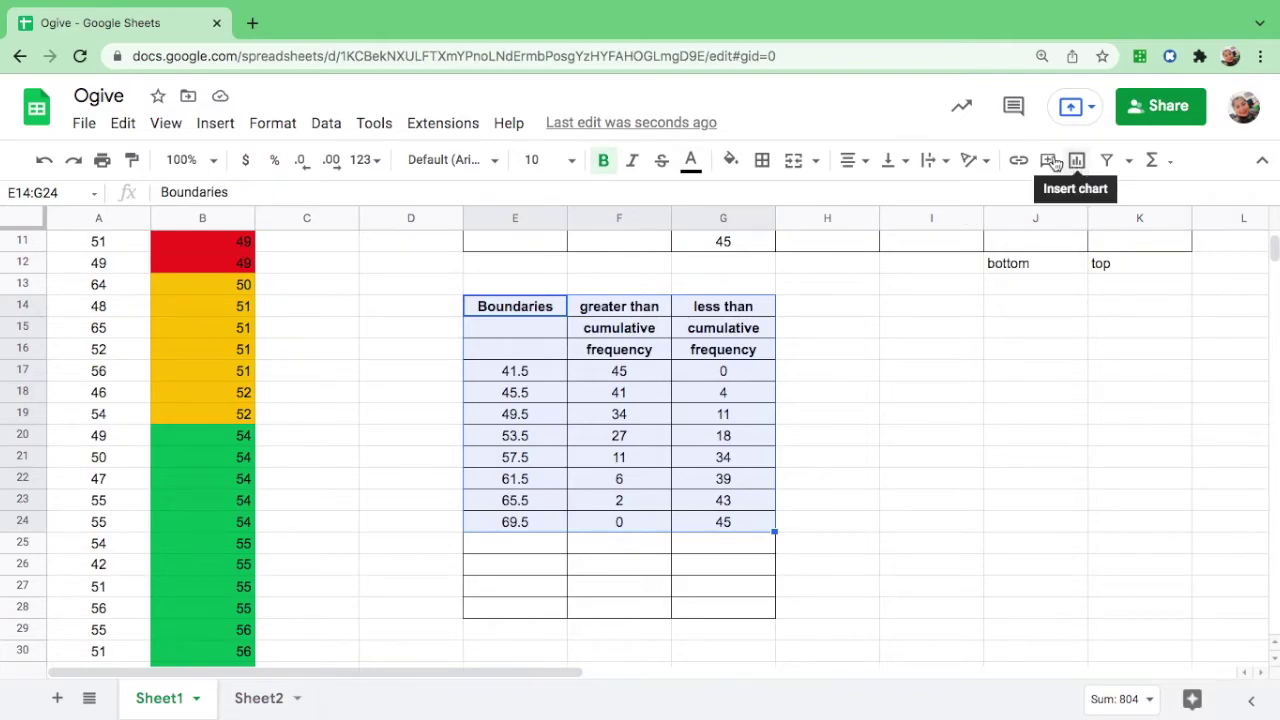
pyautogui.click(216, 123)
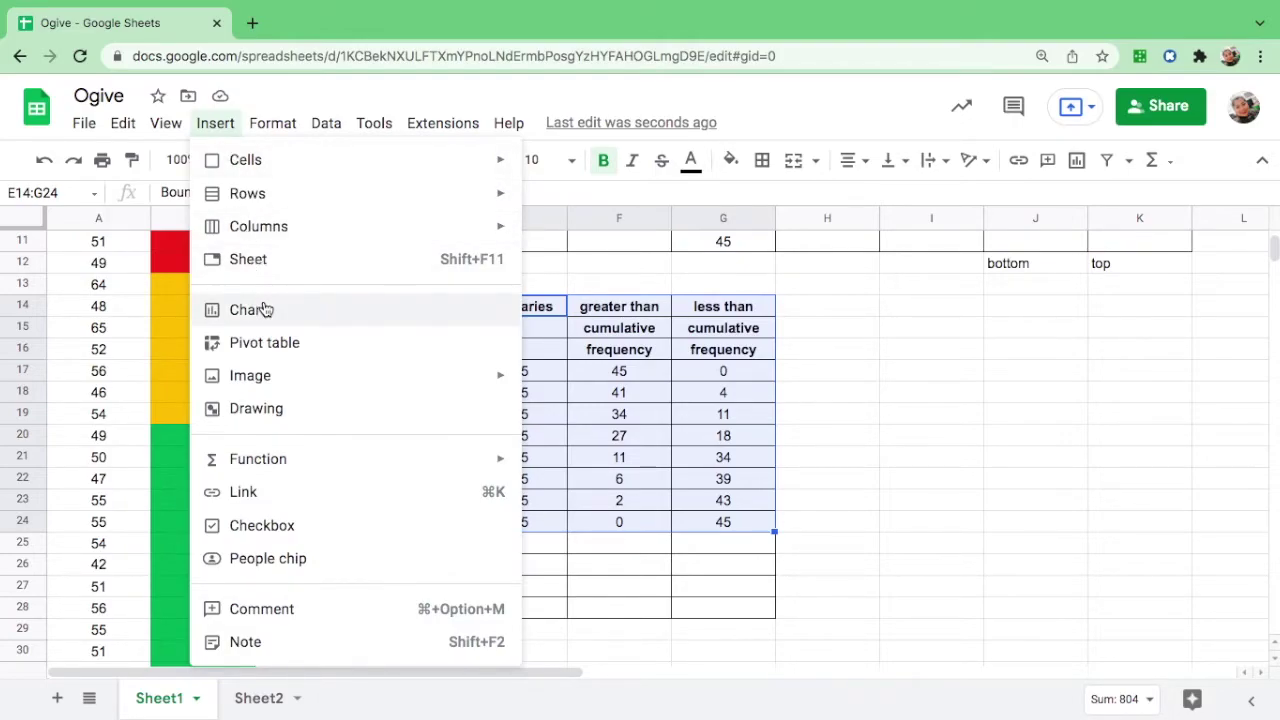
pyautogui.click(1076, 168)
pyautogui.click(1076, 168)
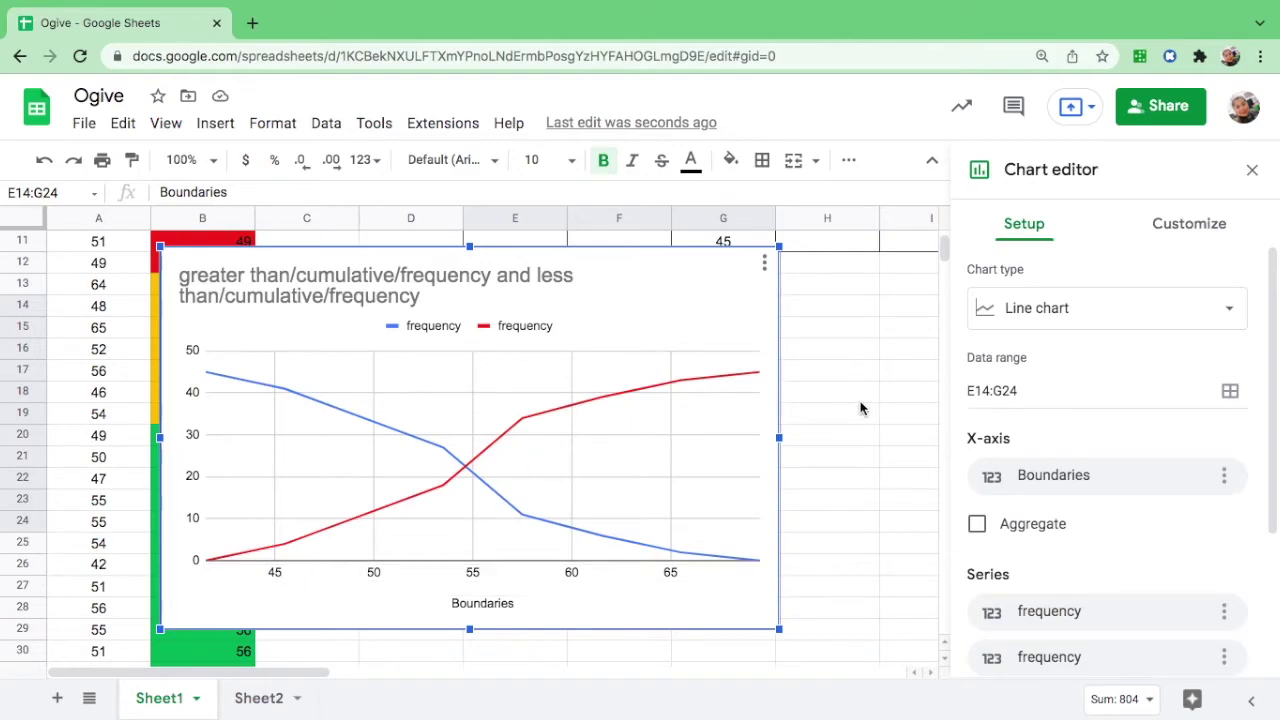
# Turn on Aggregate for the chart's Boundaries x-axis.
pyautogui.scroll(3, 862, 402)
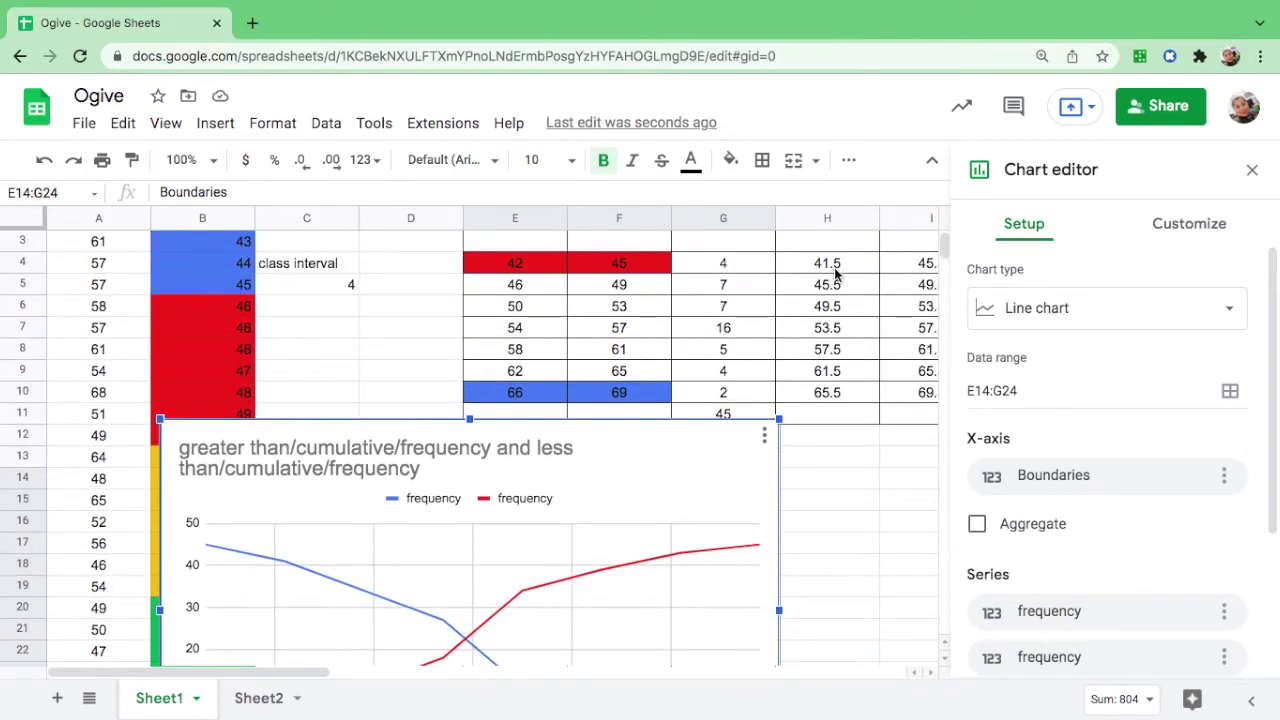
pyautogui.scroll(-4, 896, 478)
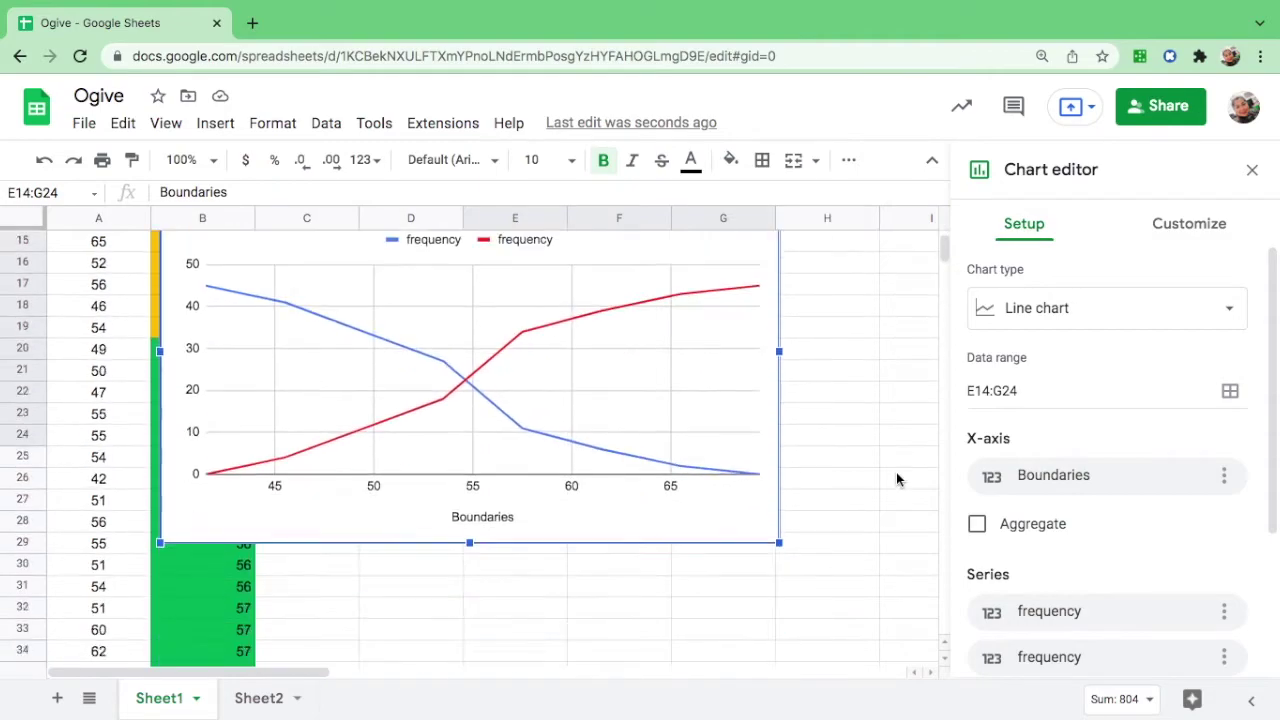
pyautogui.scroll(-1, 896, 479)
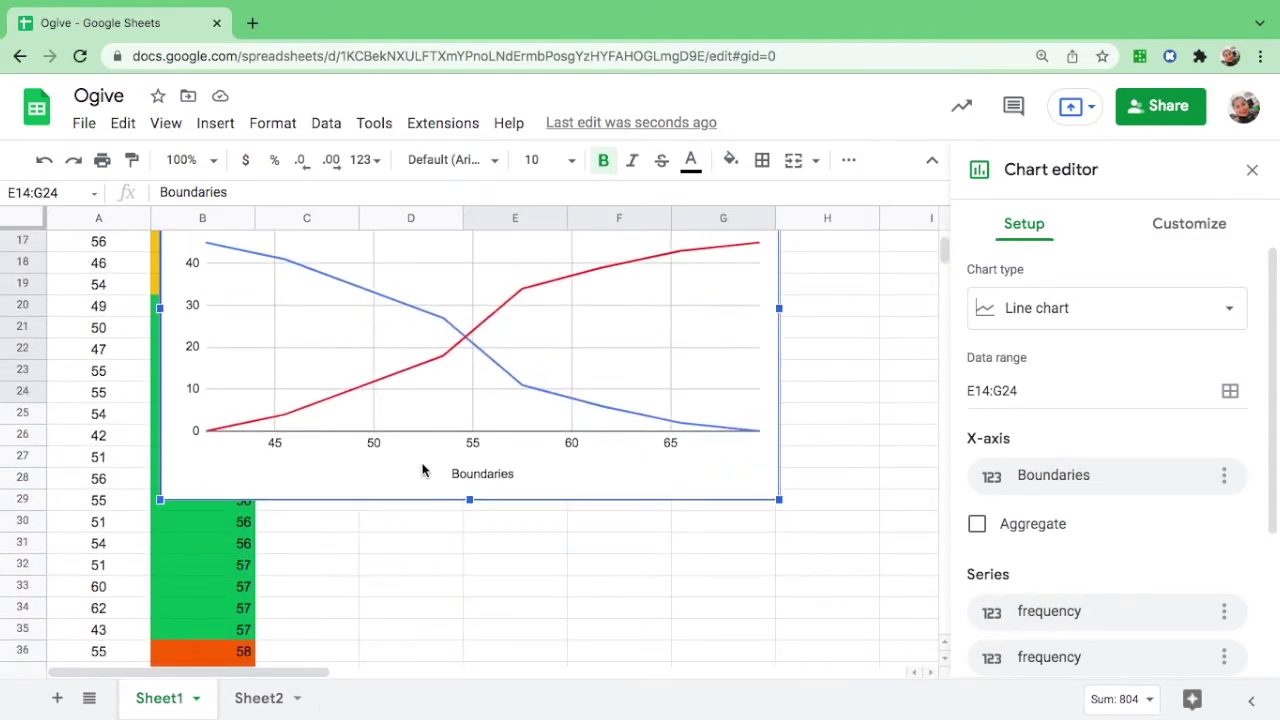
pyautogui.click(977, 525)
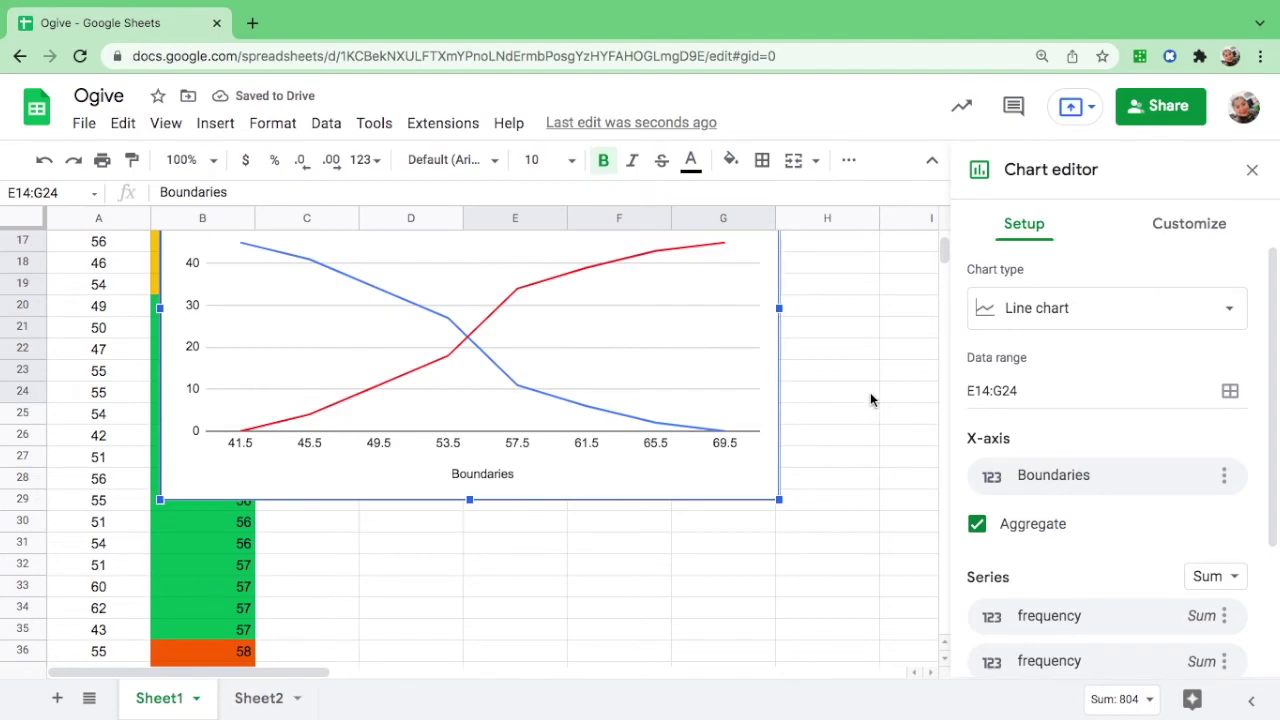
# Replace the chart title text with "Ogive".
pyautogui.scroll(3, 870, 400)
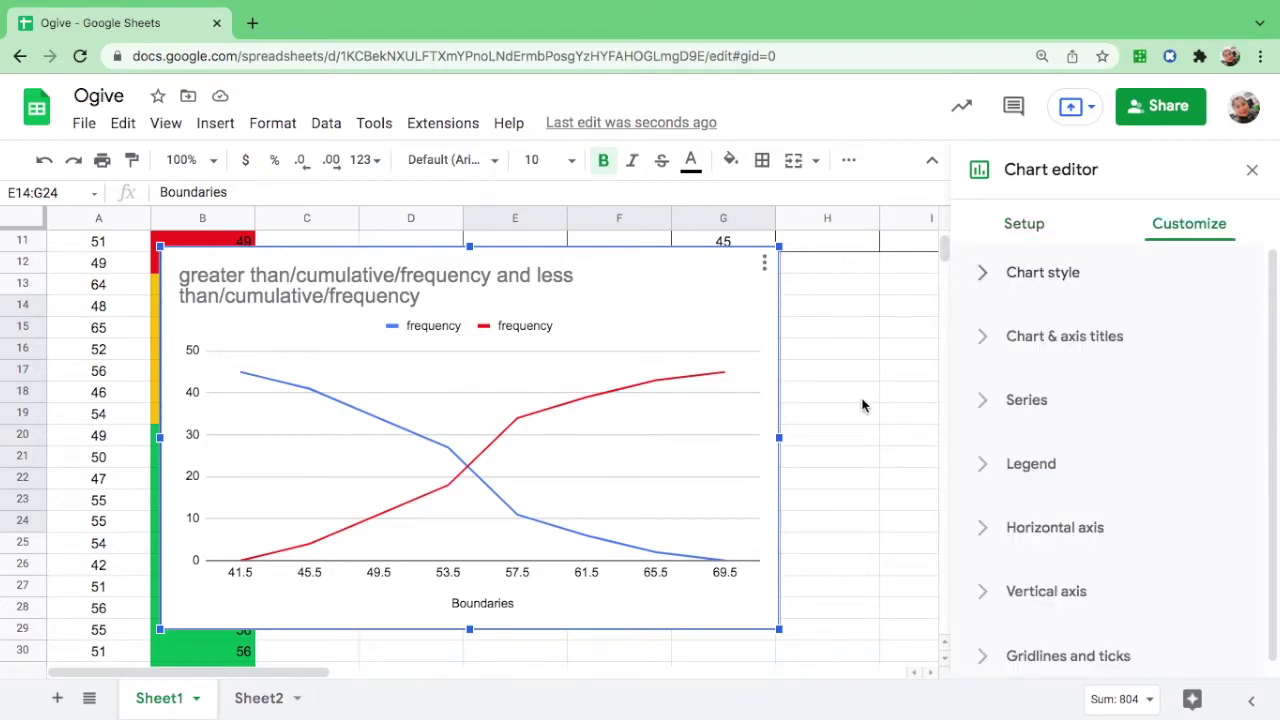
pyautogui.click(1056, 342)
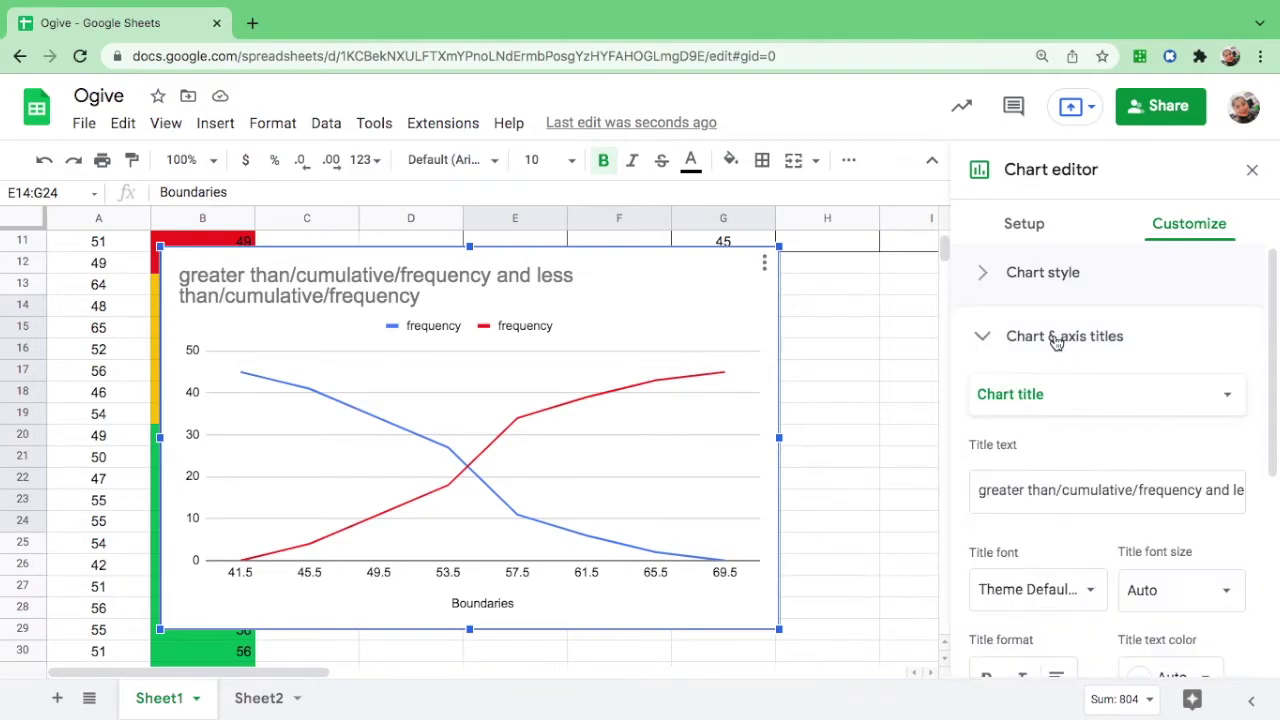
pyautogui.click(1030, 398)
pyautogui.click(1030, 400)
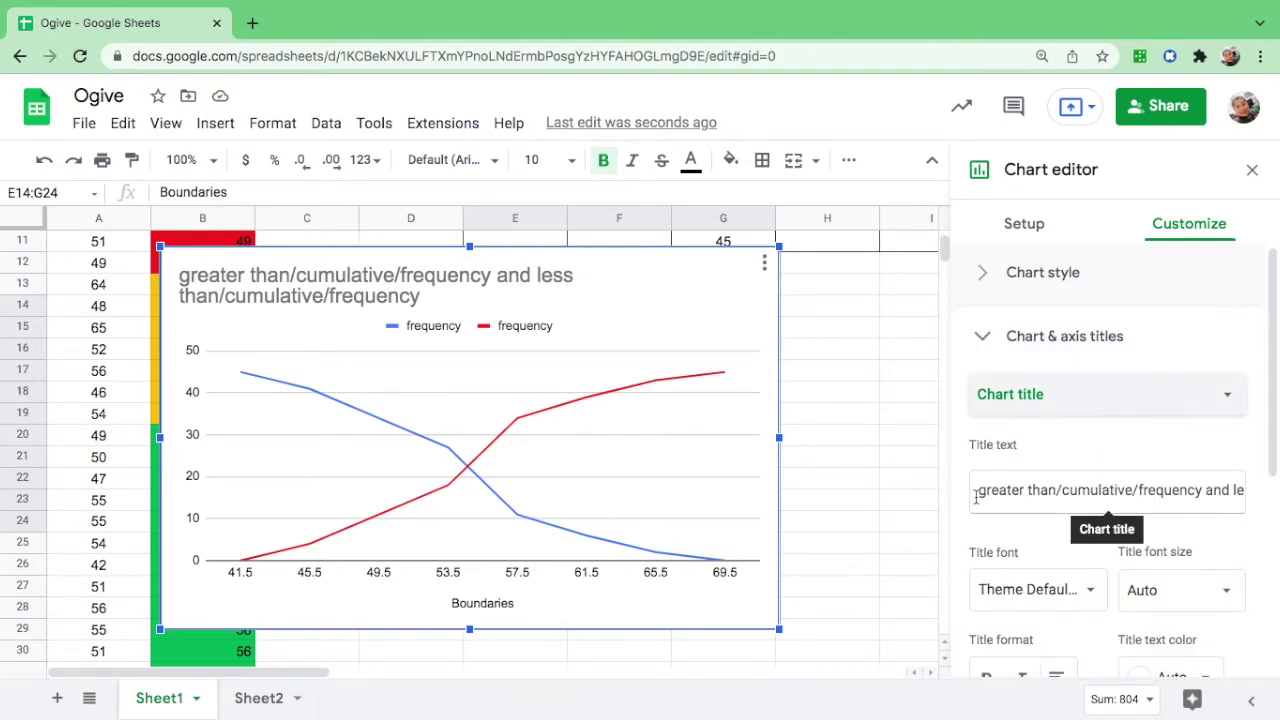
pyautogui.moveTo(980, 490); pyautogui.dragTo(1215, 497)
pyautogui.press('BackSpace')
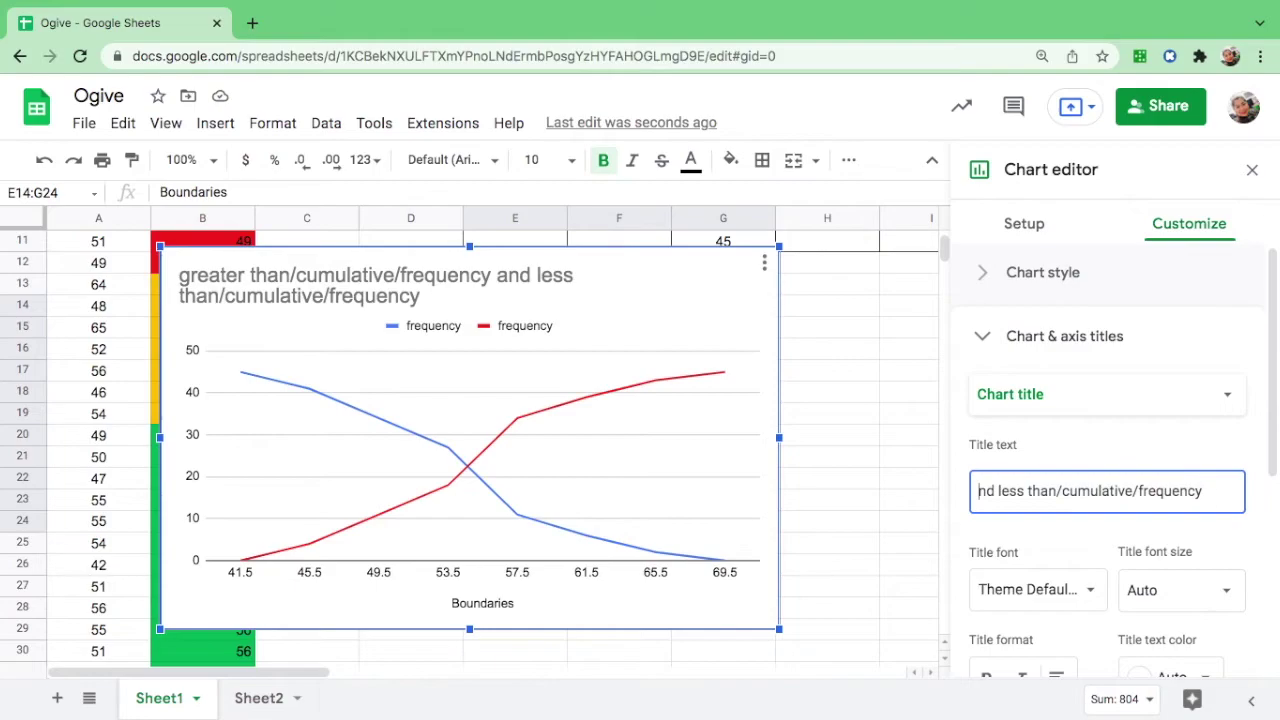
pyautogui.hotkey('ctrl', 'a')
pyautogui.write('Ogive')
# Format the chart title in the Wide font, bold, center-aligned and purple.
pyautogui.scroll(-2, 1100, 480)
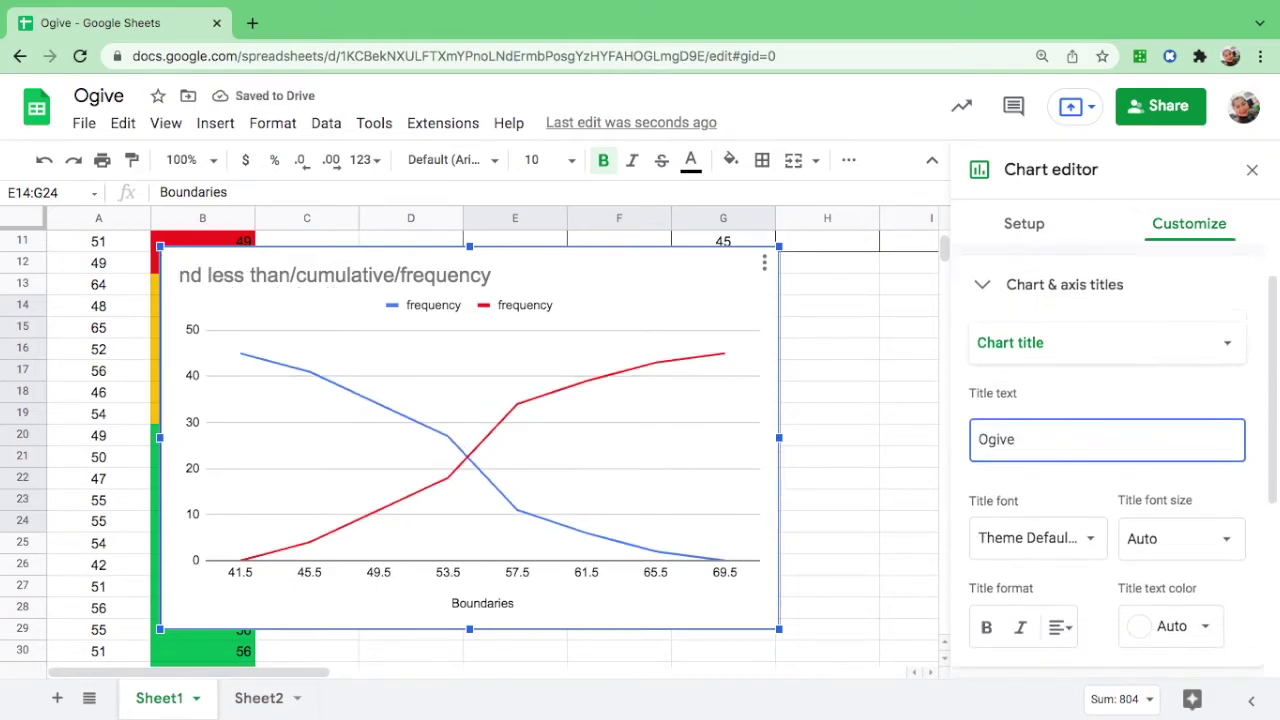
pyautogui.click(1066, 486)
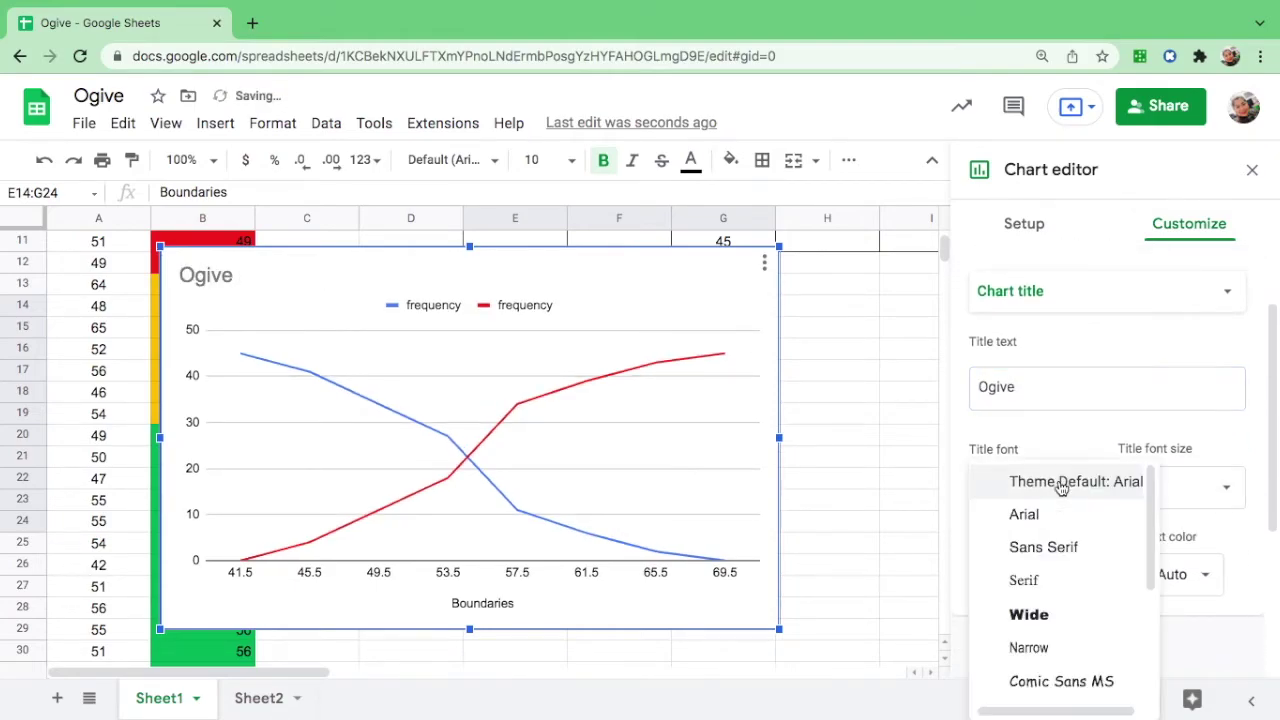
pyautogui.click(1036, 612)
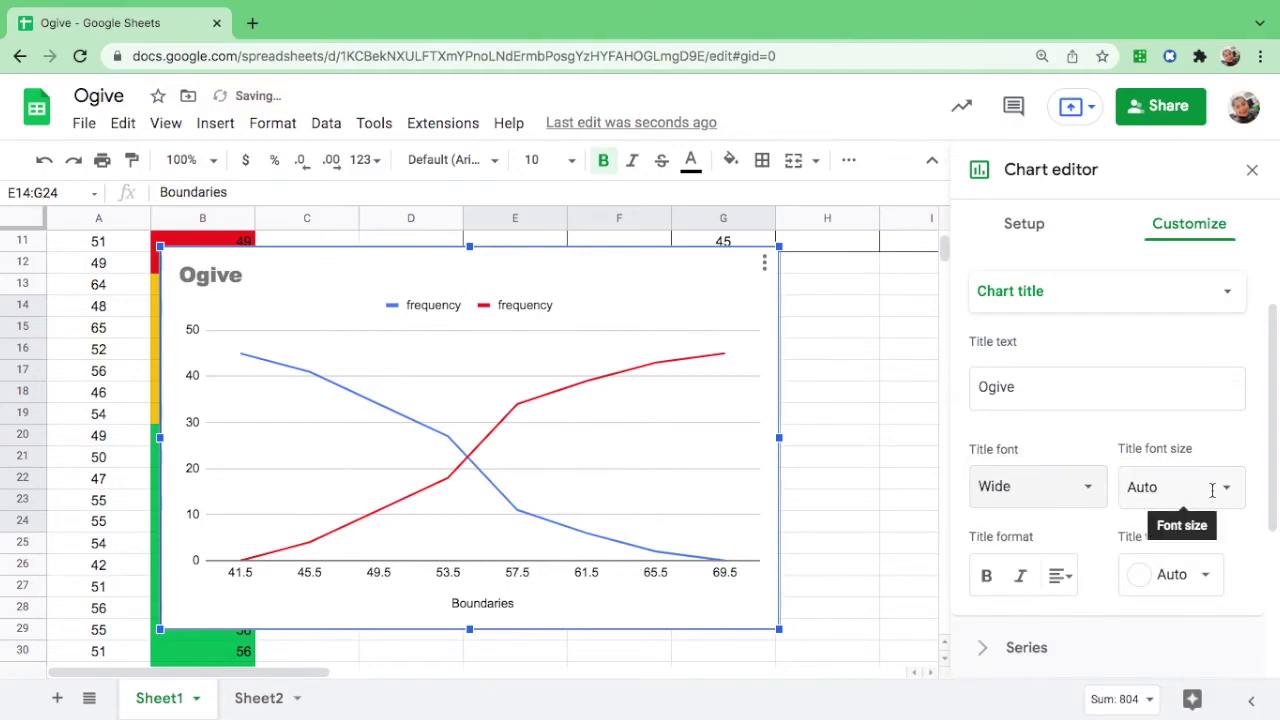
pyautogui.click(986, 576)
pyautogui.click(1058, 578)
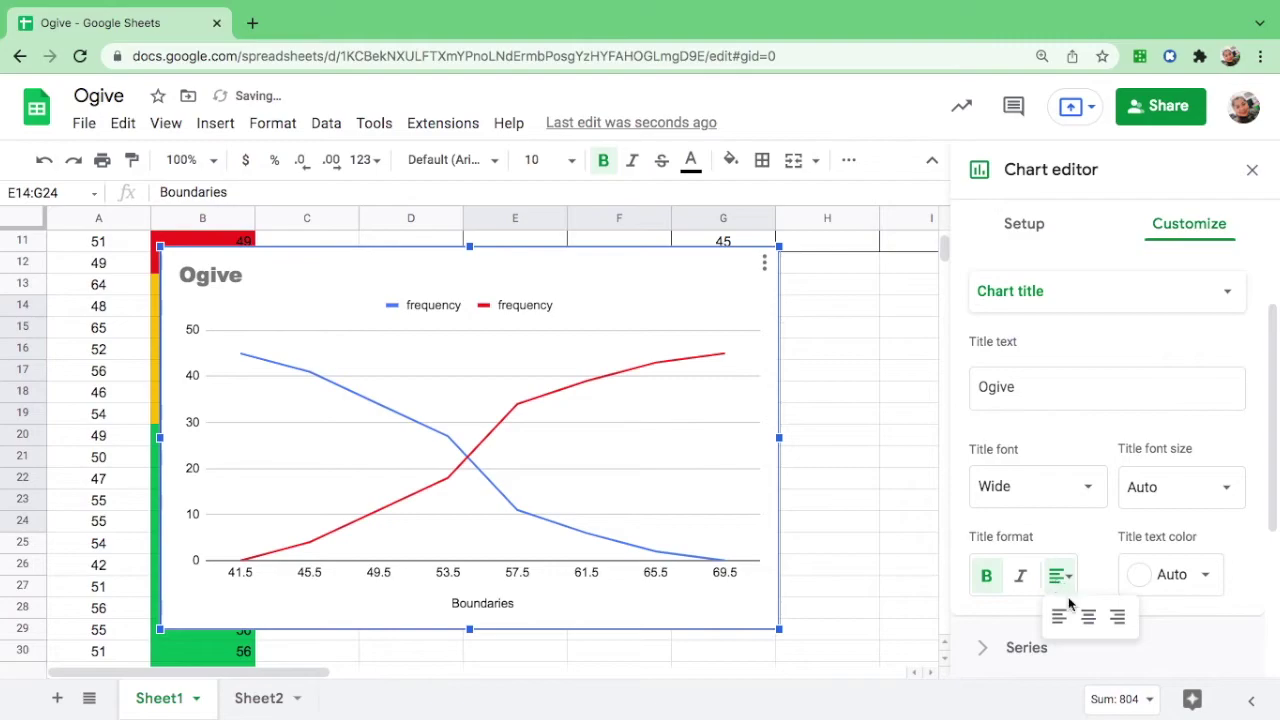
pyautogui.click(1086, 612)
pyautogui.click(1194, 582)
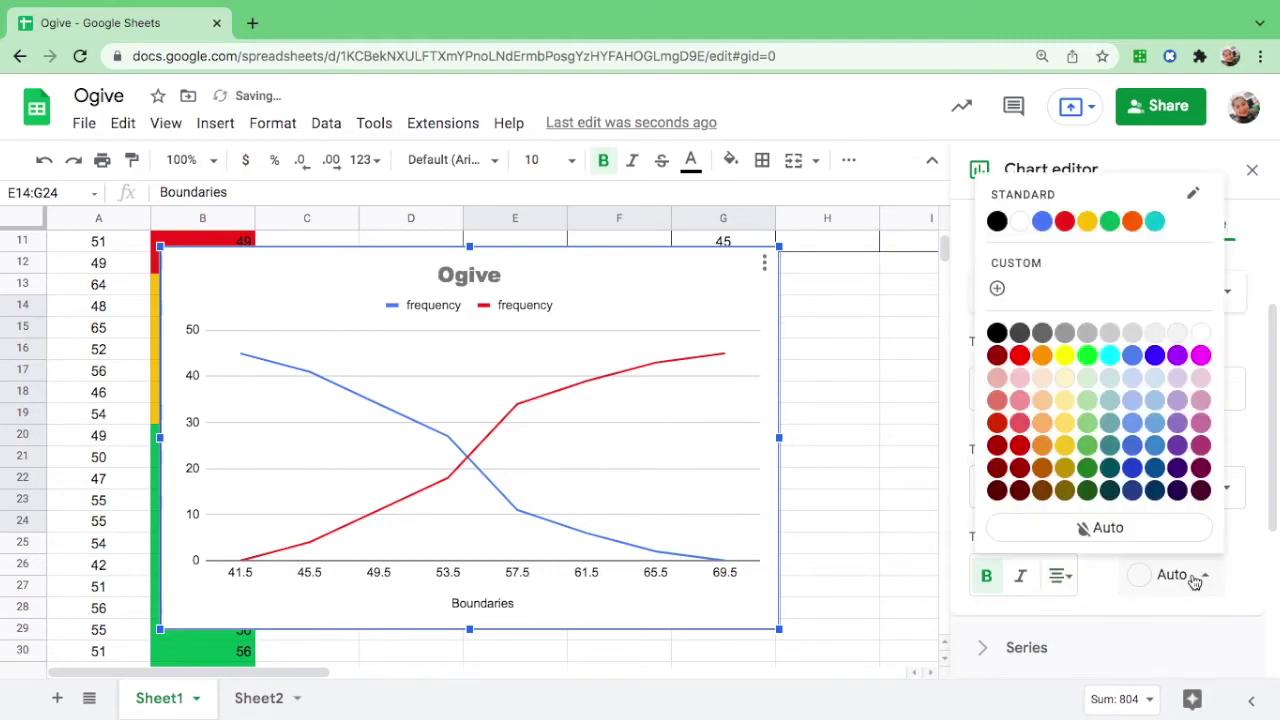
pyautogui.click(1177, 355)
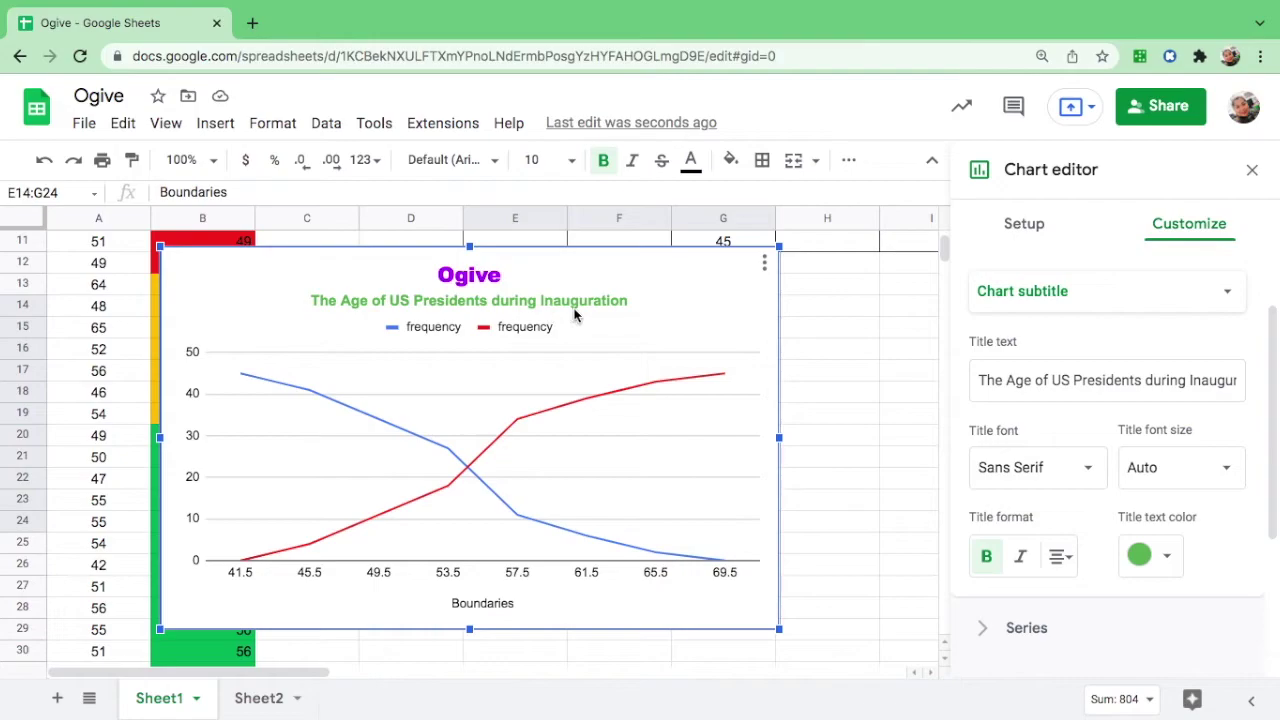
# Set the chart's horizontal axis title to "Class Boundaries / Age".
pyautogui.click(1027, 296)
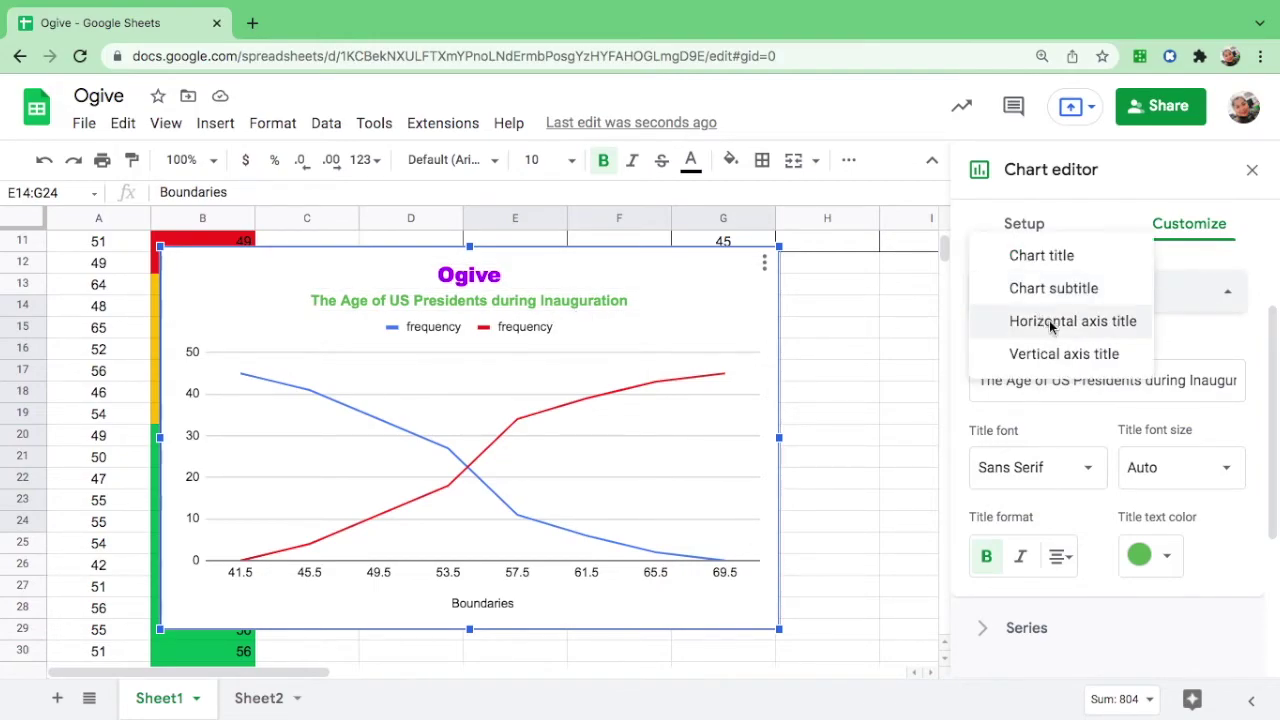
pyautogui.click(1052, 322)
pyautogui.doubleClick(1063, 380)
pyautogui.write('Cla')
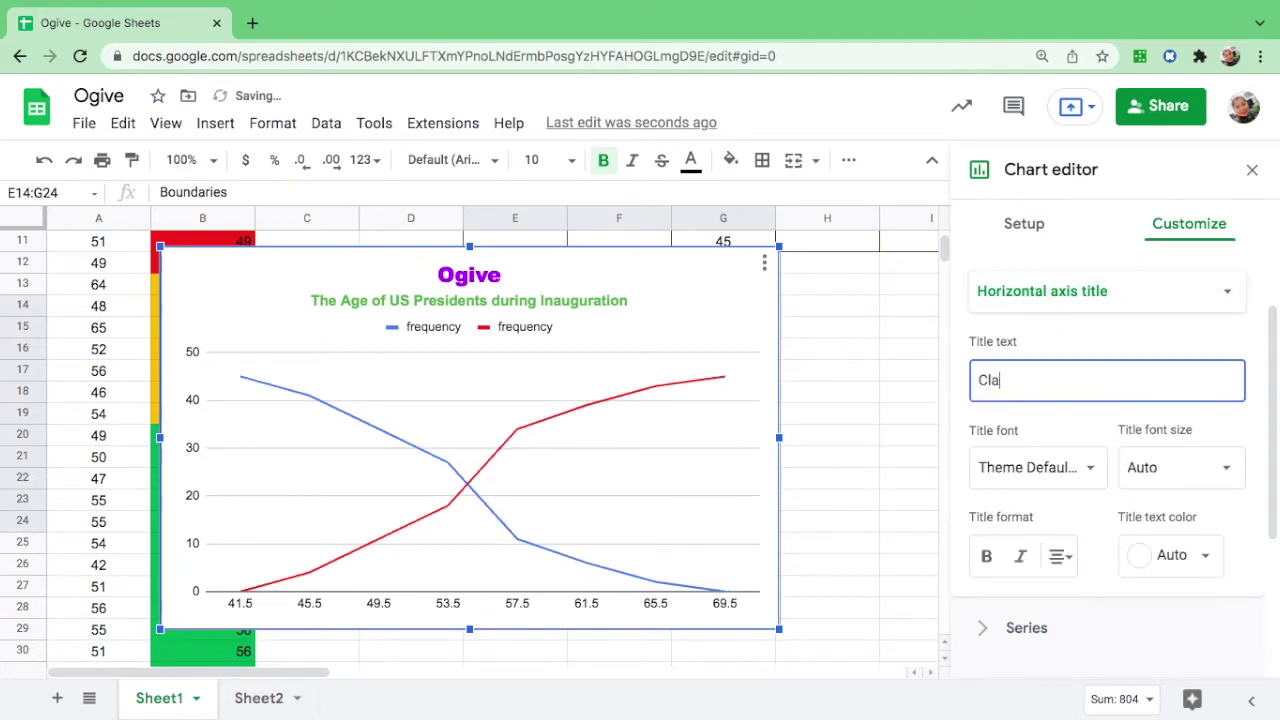
pyautogui.write('ss Boundaries')
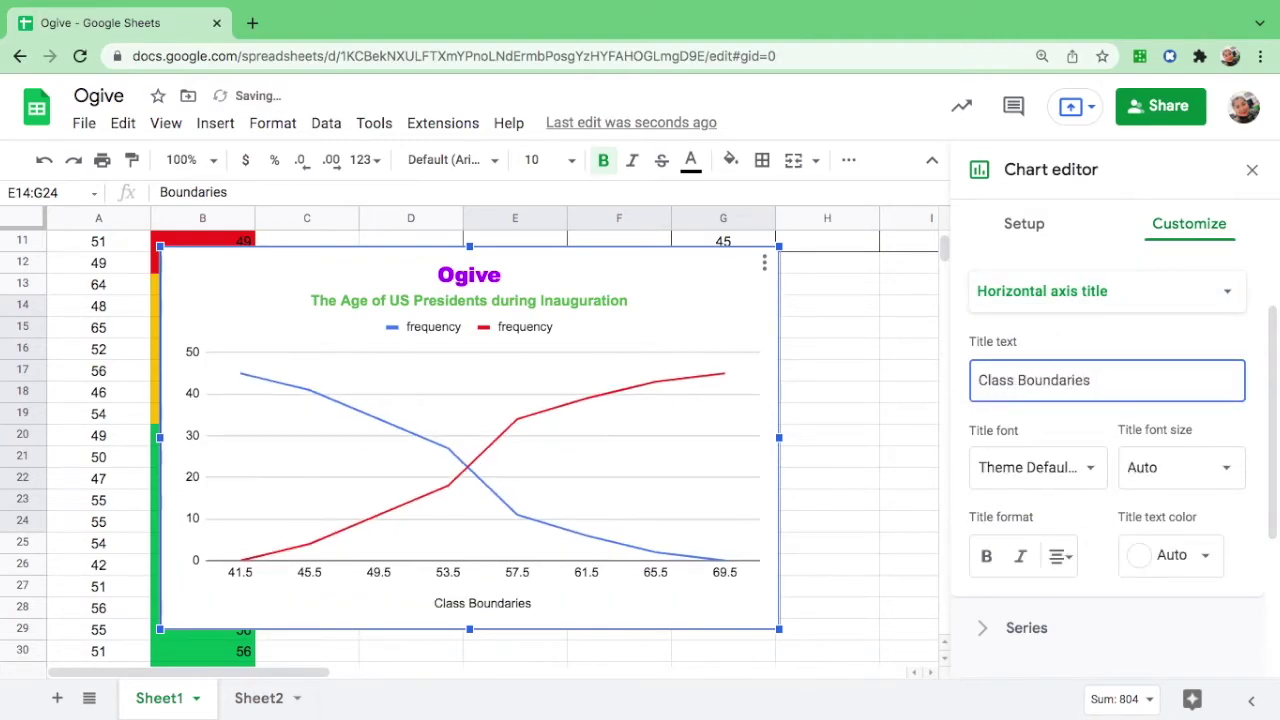
pyautogui.write(' / Age')
# Set the chart's vertical axis title to "Cumulative Frequencies".
pyautogui.click(1107, 292)
pyautogui.click(1104, 330)
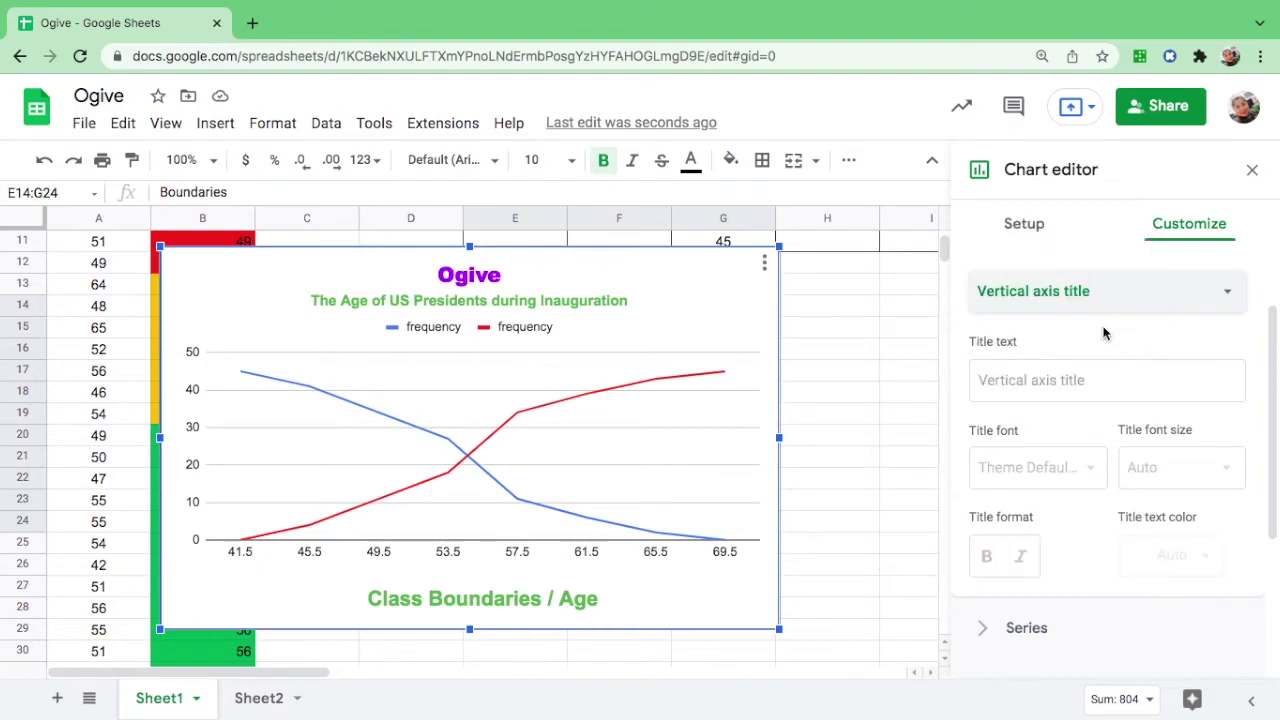
pyautogui.click(1045, 382)
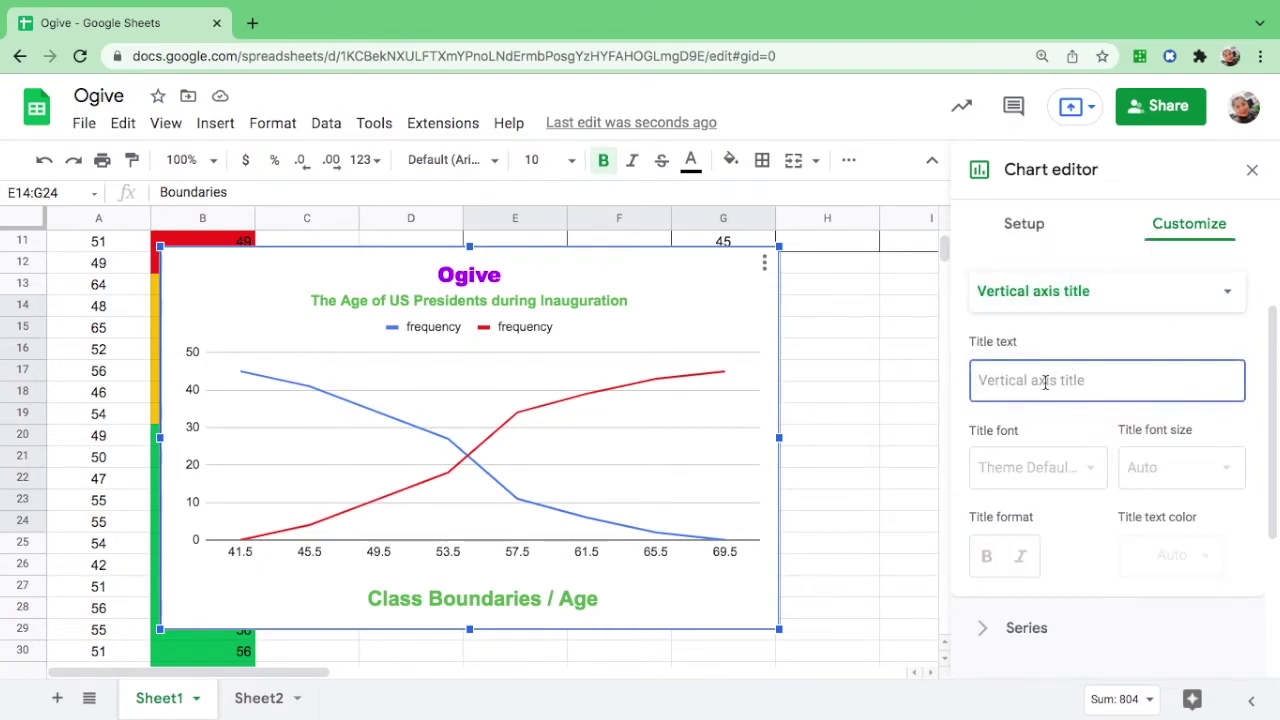
pyautogui.write('Cumu')
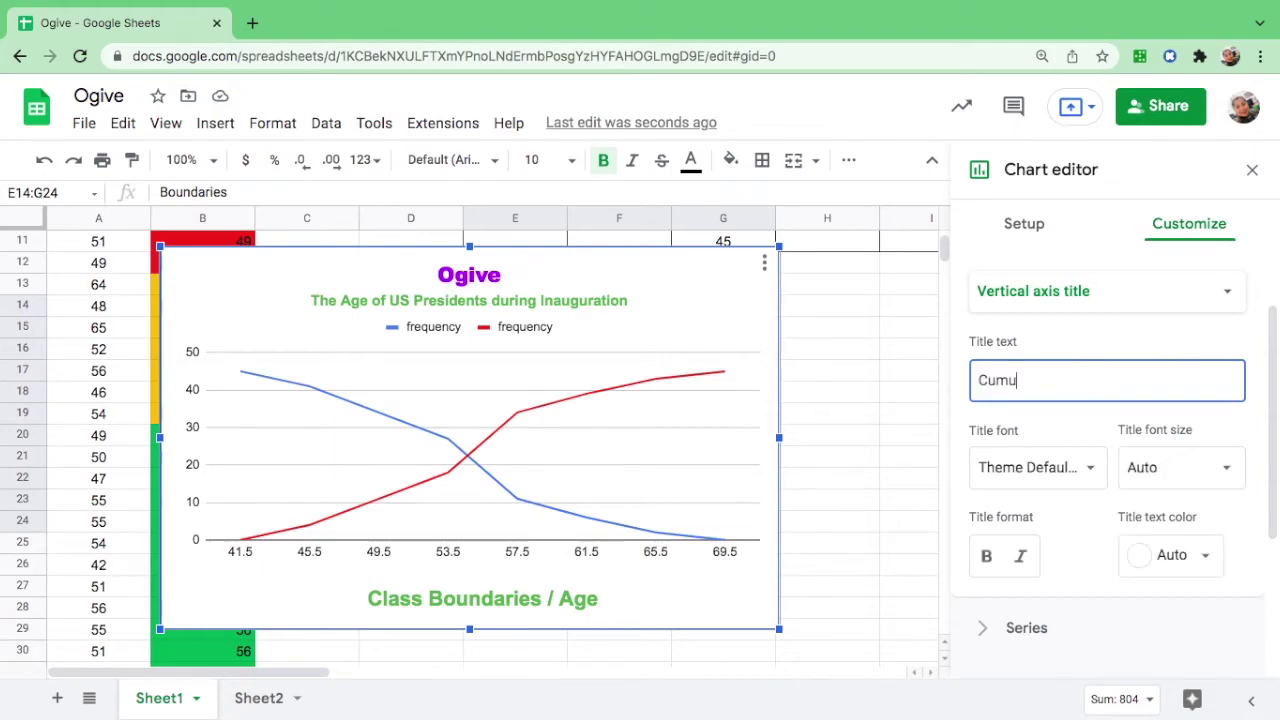
pyautogui.write('lative ')
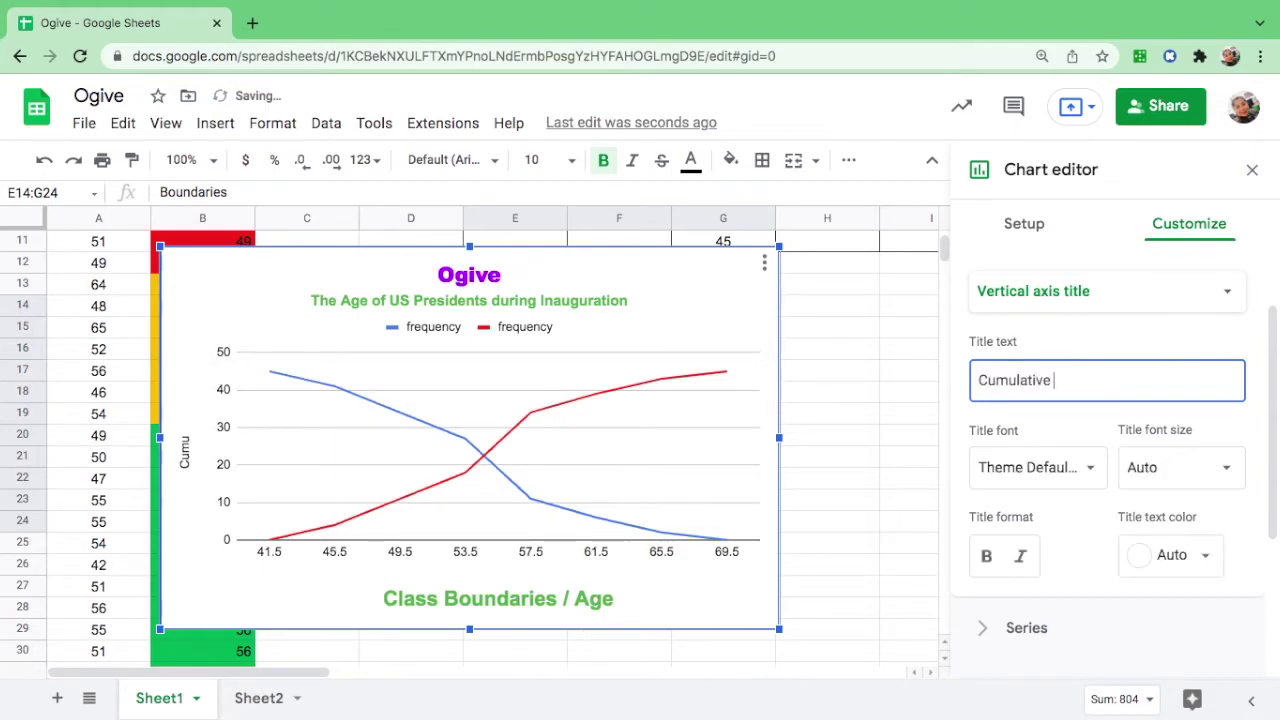
pyautogui.write('Frequen')
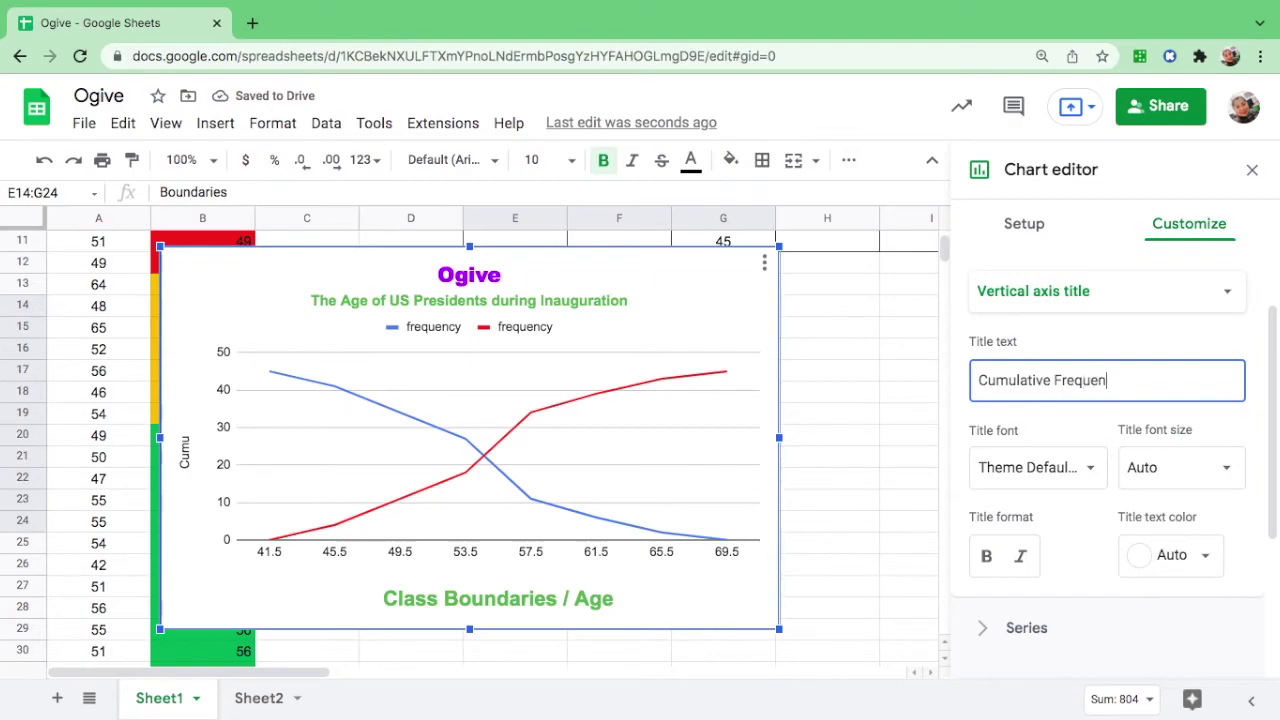
pyautogui.write('cies')
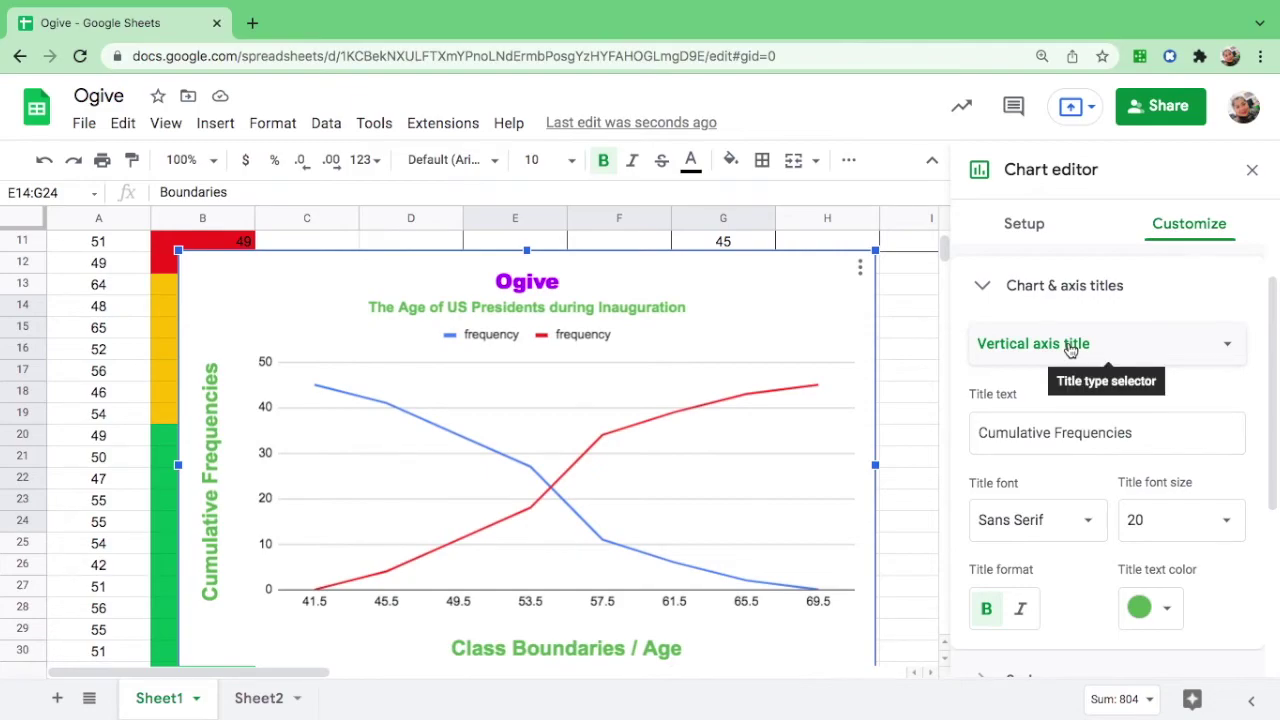
# Set the point size to 7px for all series in the line chart.
pyautogui.click(988, 287)
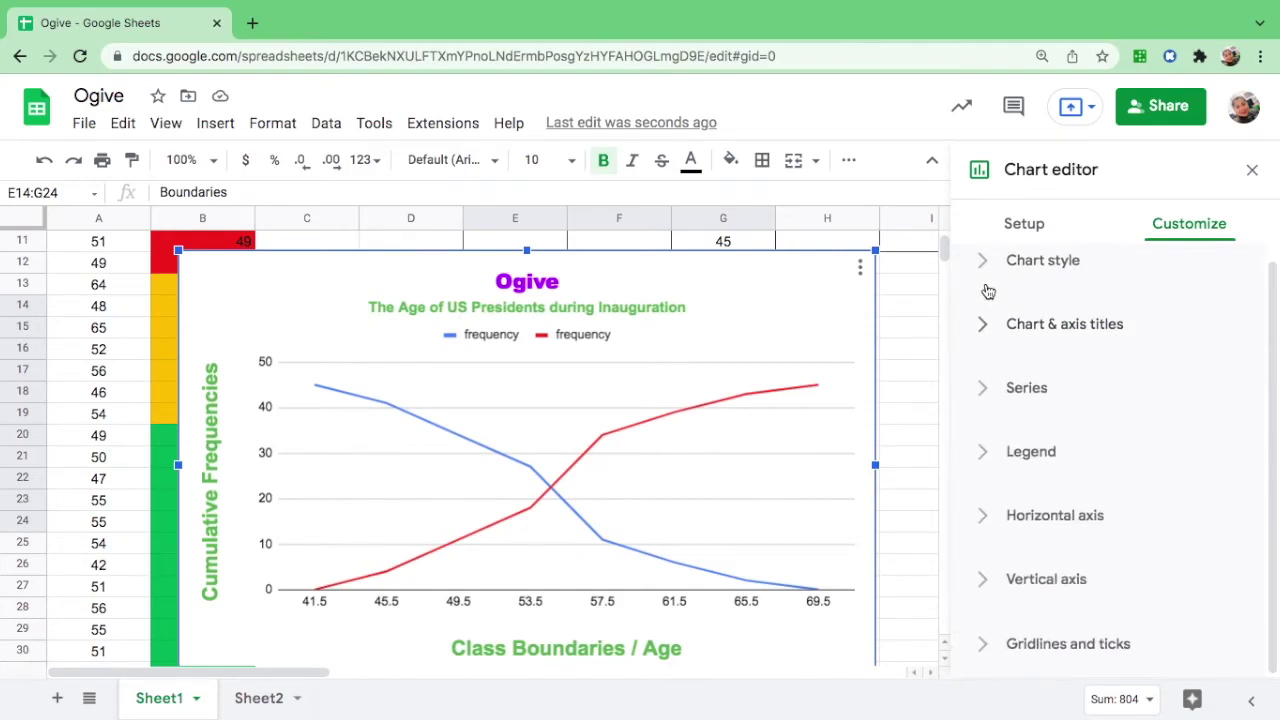
pyautogui.click(1018, 400)
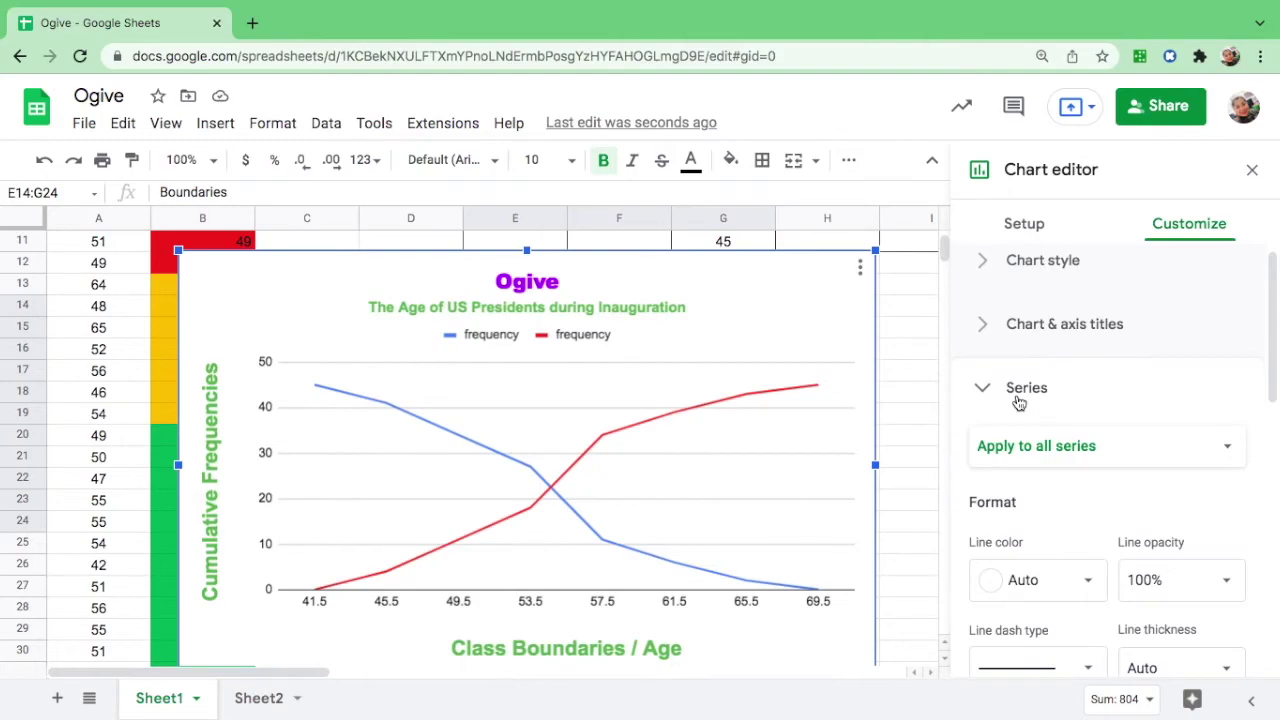
pyautogui.scroll(-3, 1018, 400)
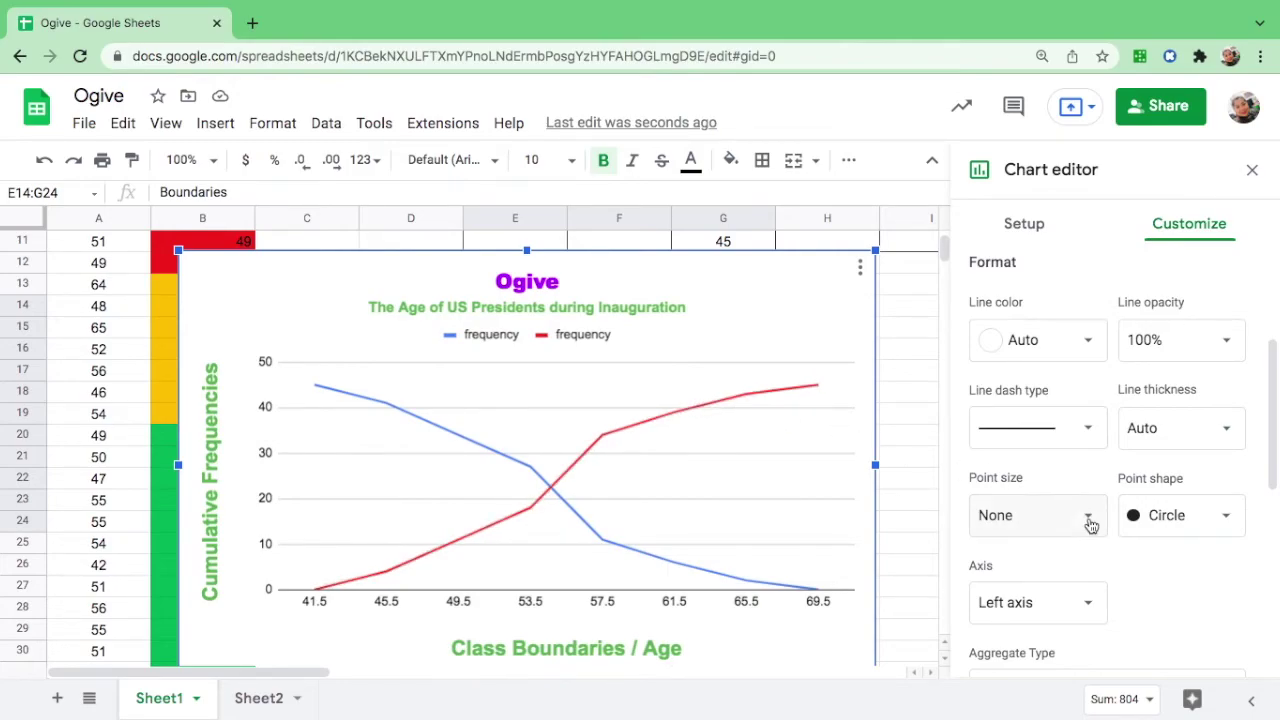
pyautogui.click(1086, 515)
pyautogui.click(1090, 550)
pyautogui.scroll(-1, 1090, 520)
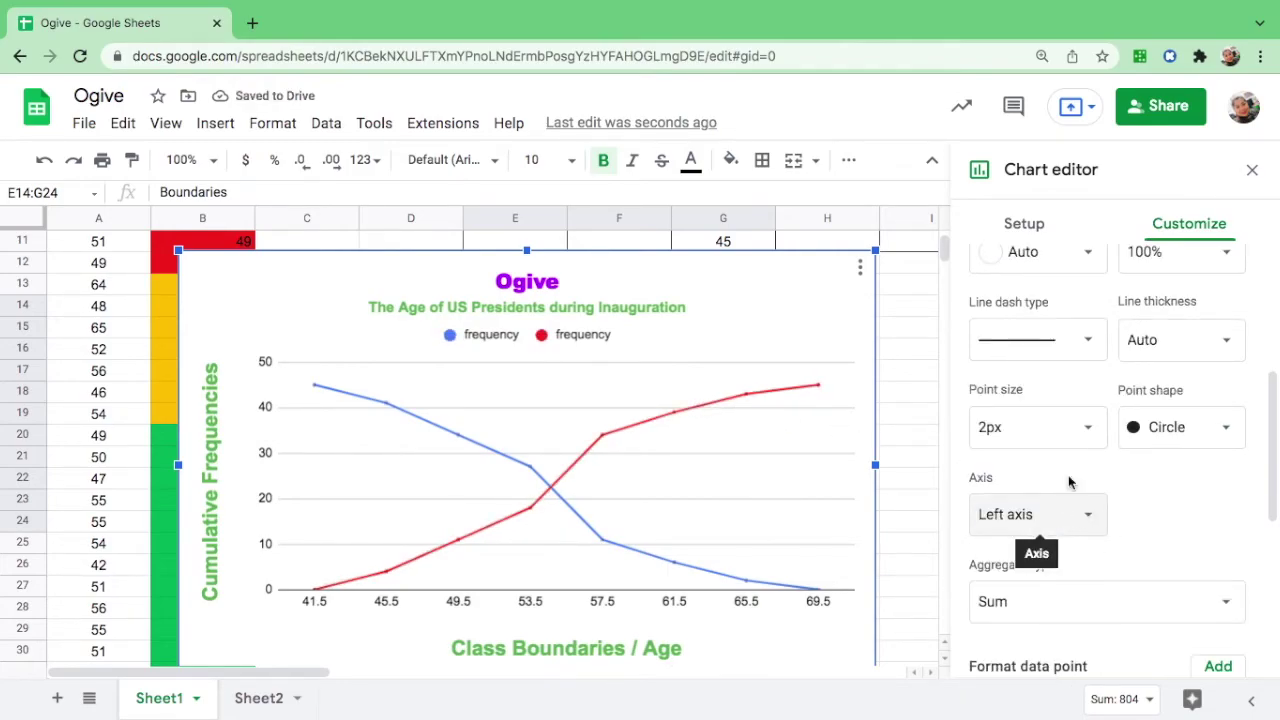
pyautogui.click(1088, 427)
pyautogui.click(1021, 536)
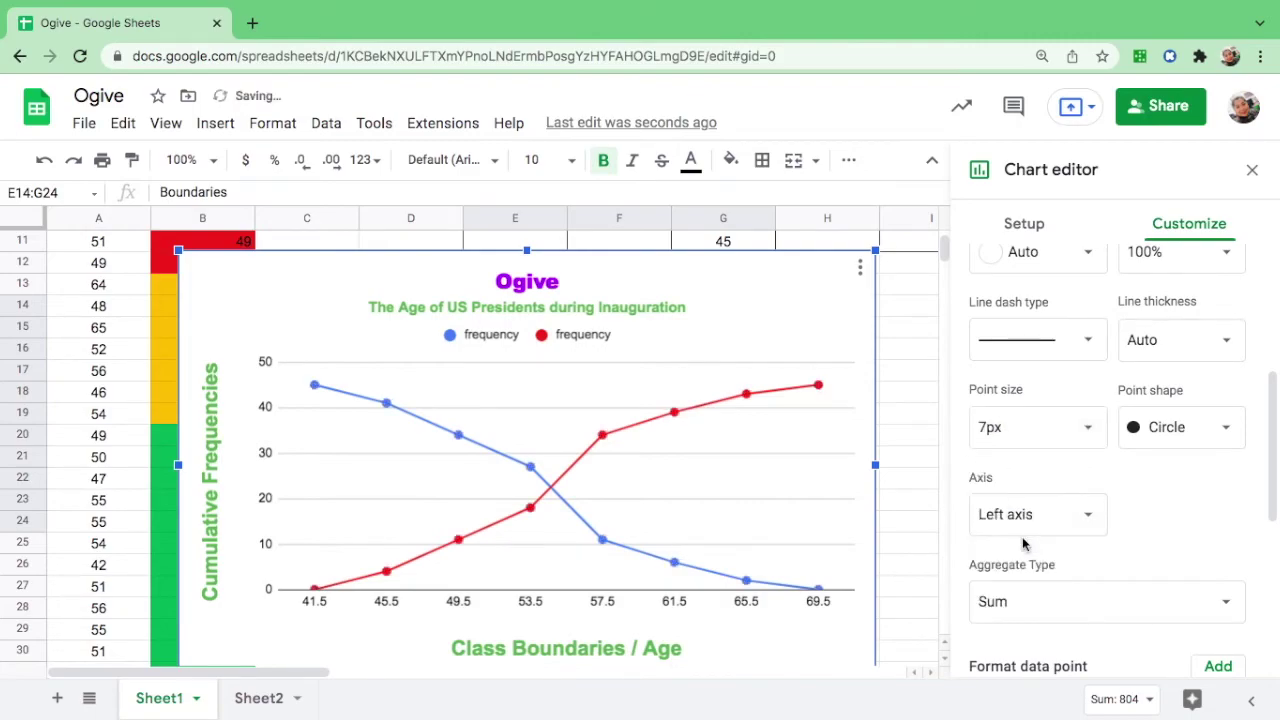
# Try the Triangle, Square and Star point shapes on all series and return the shape to Circle.
pyautogui.click(1221, 433)
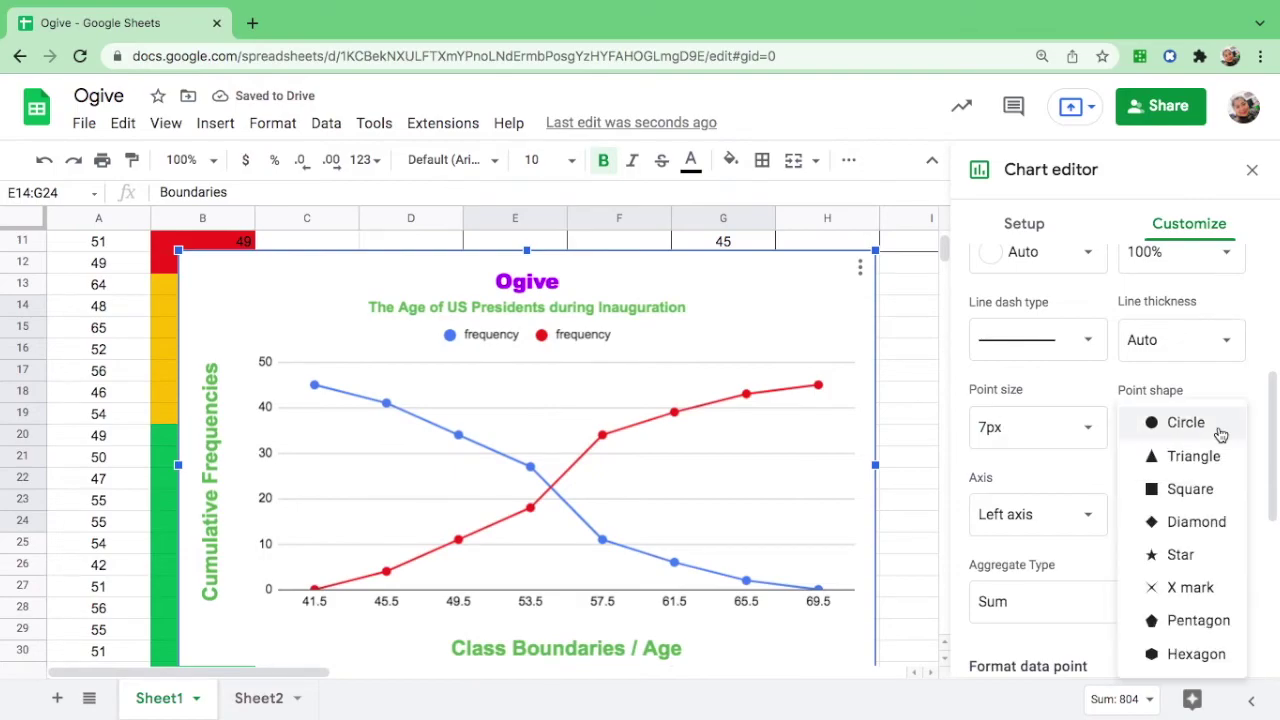
pyautogui.click(1194, 456)
pyautogui.click(1190, 437)
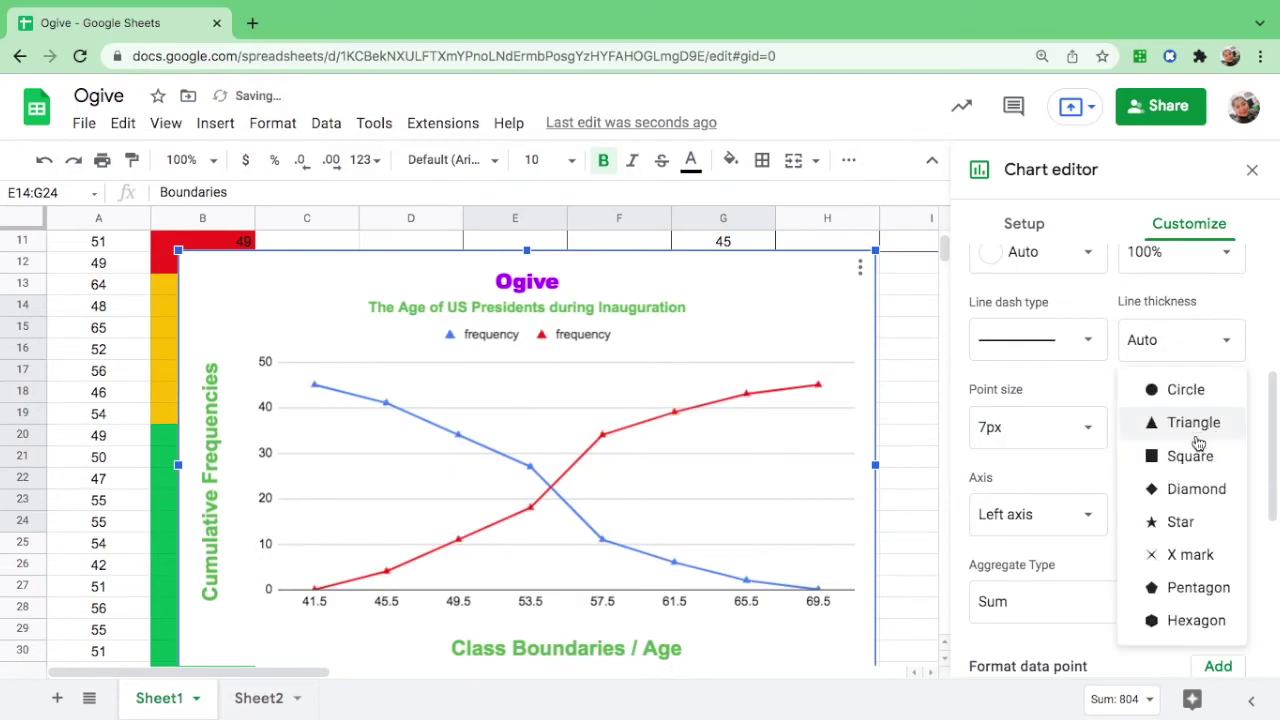
pyautogui.click(1190, 458)
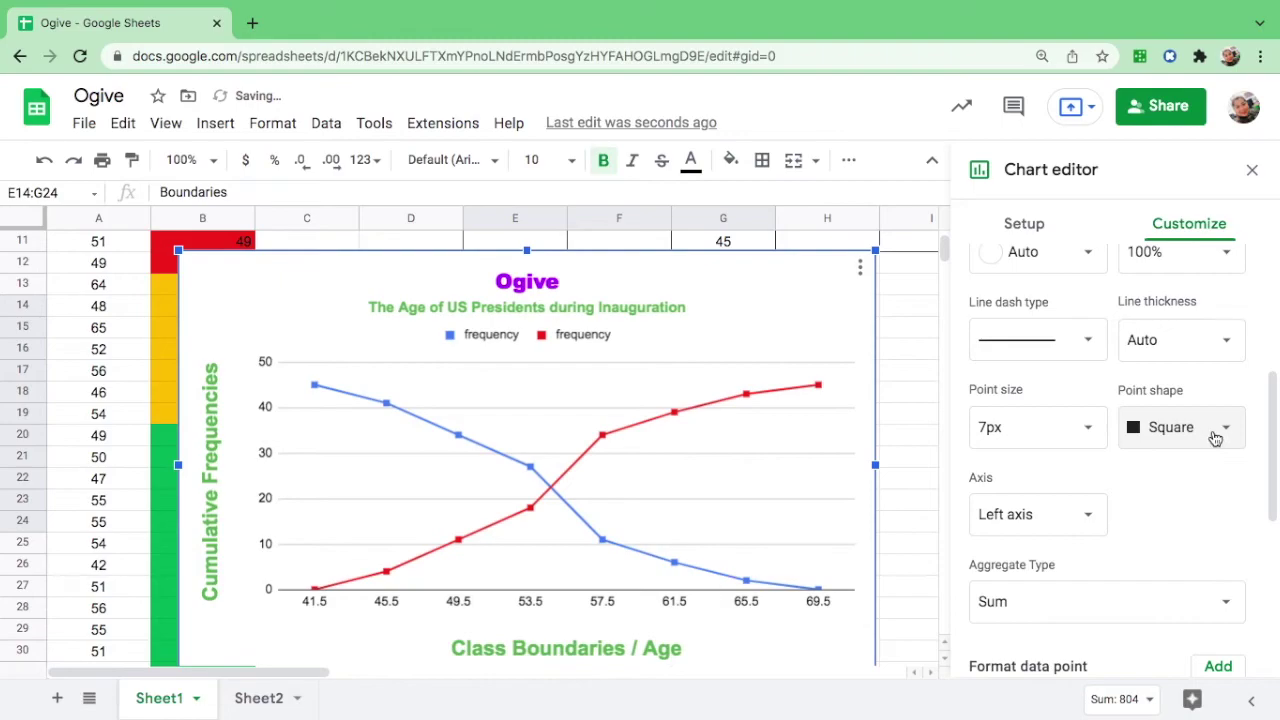
pyautogui.click(1212, 432)
pyautogui.click(1192, 490)
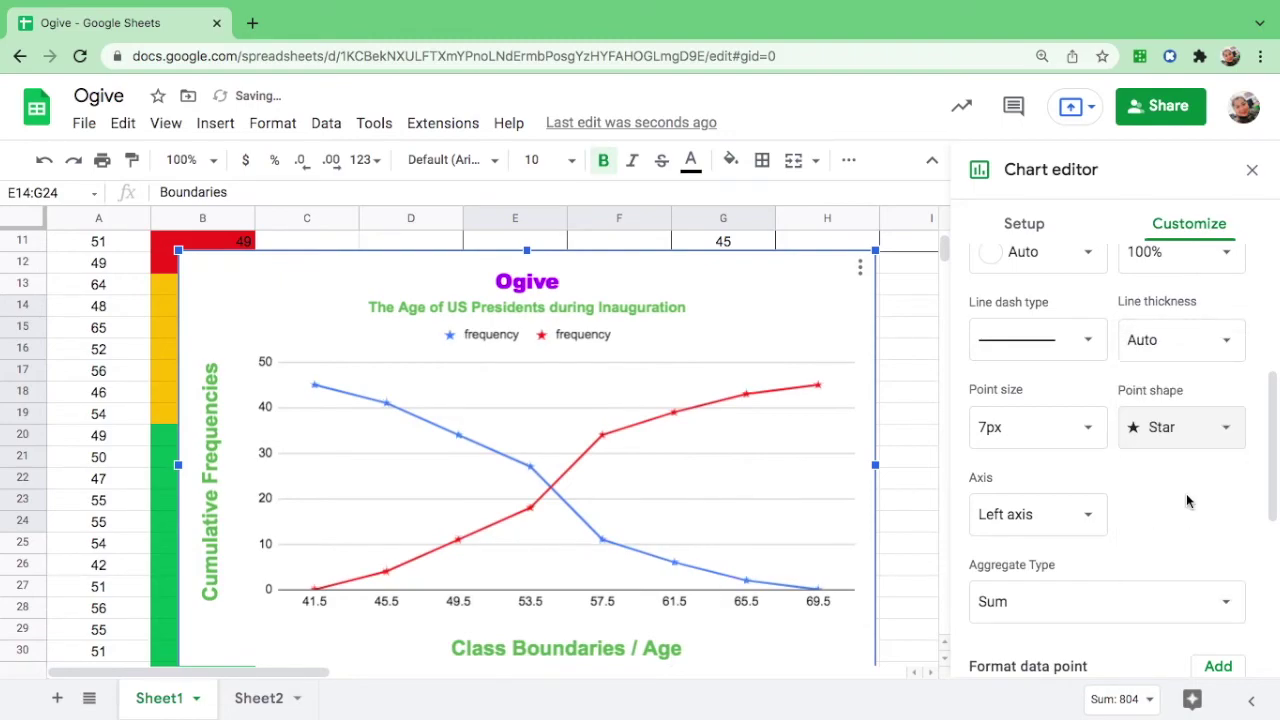
pyautogui.click(1122, 428)
pyautogui.click(1160, 223)
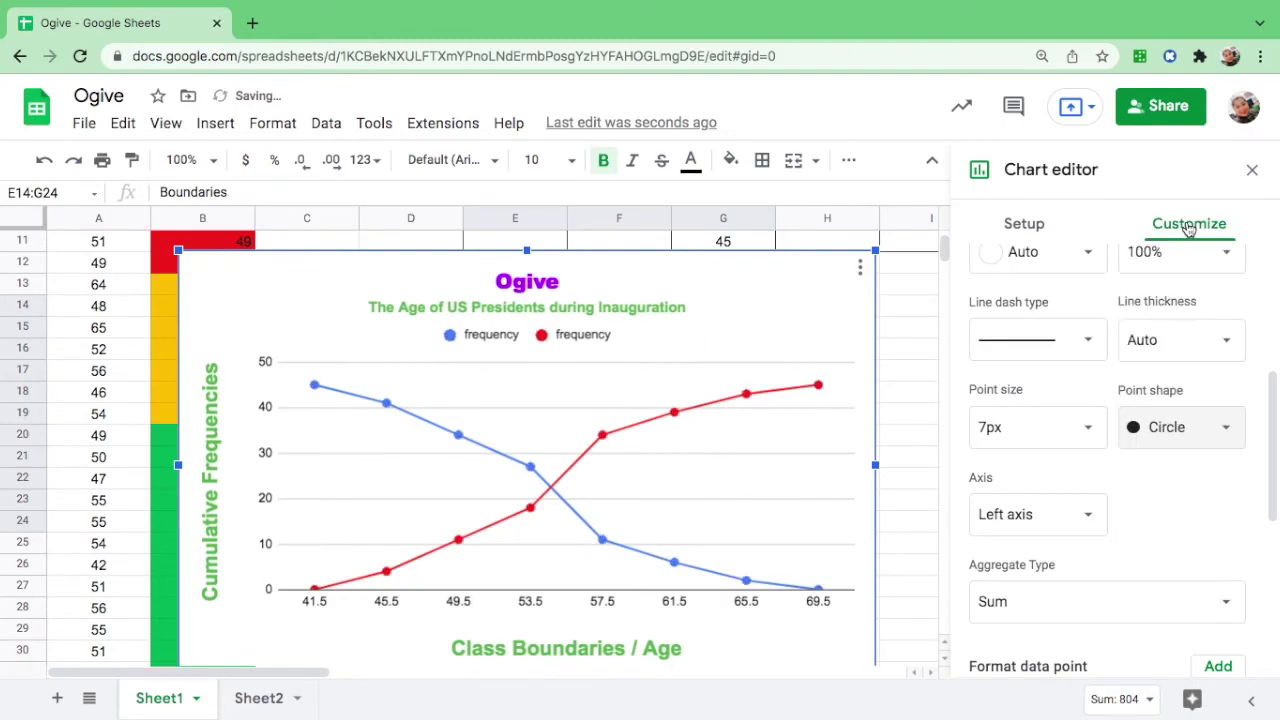
# Rename the blue series' legend label to "greater than ogive".
pyautogui.click(484, 336)
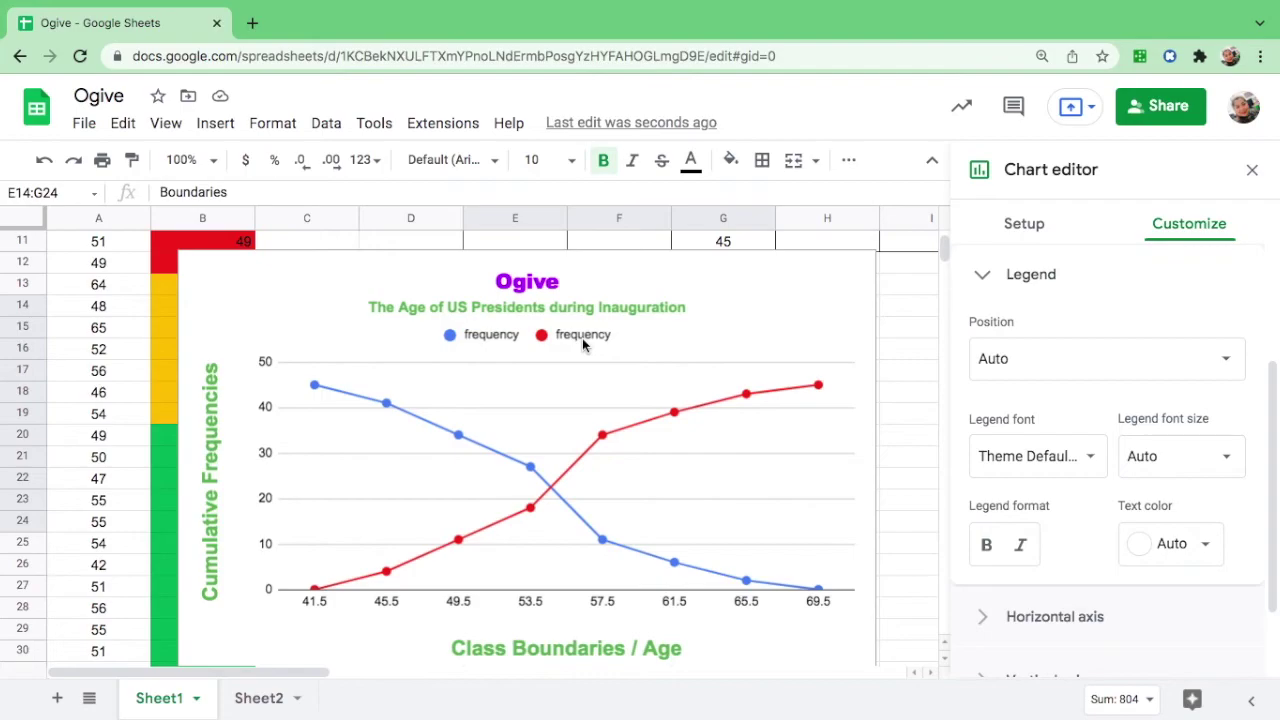
pyautogui.click(487, 337)
pyautogui.click(487, 337)
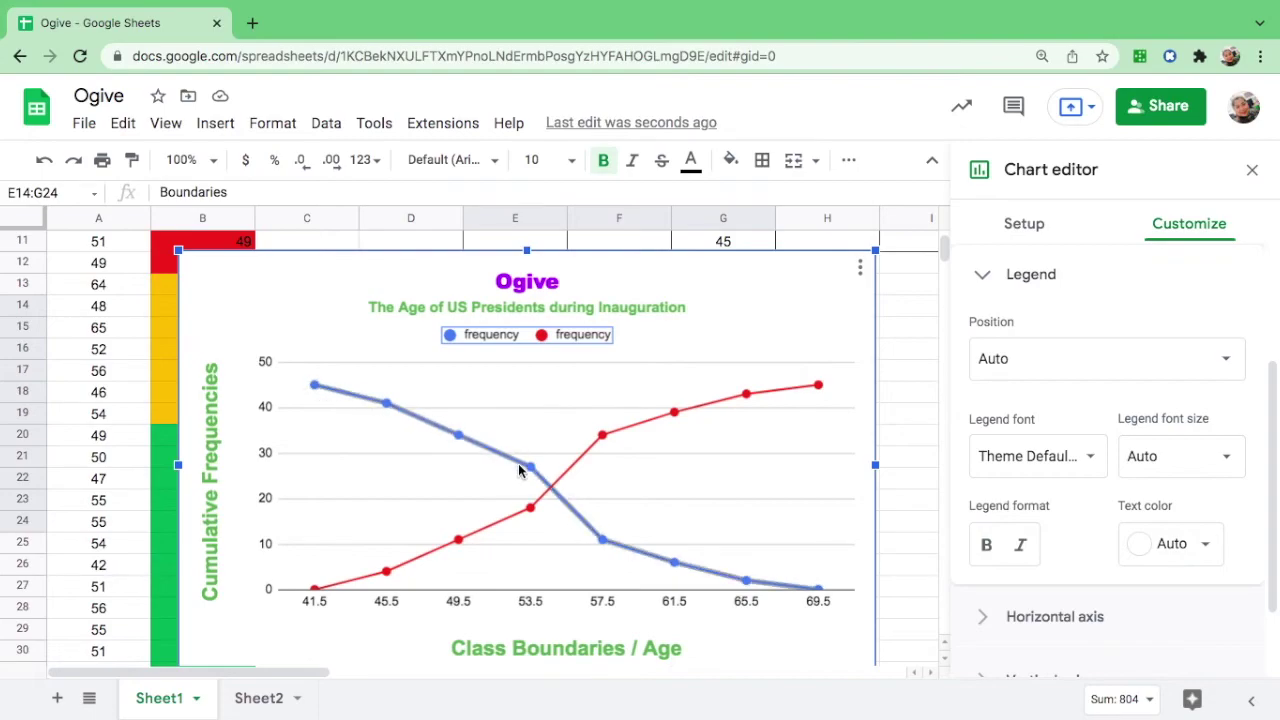
pyautogui.click(478, 337)
pyautogui.click(478, 337)
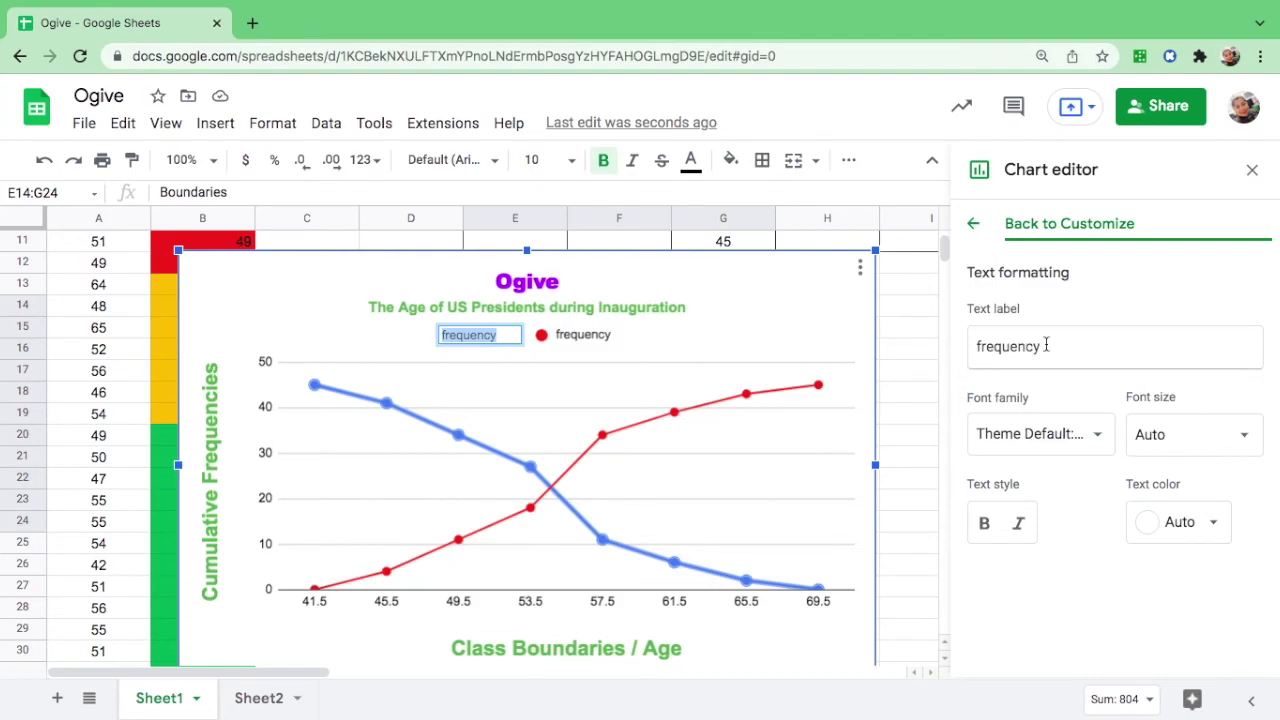
pyautogui.moveTo(1046, 345); pyautogui.dragTo(972, 343)
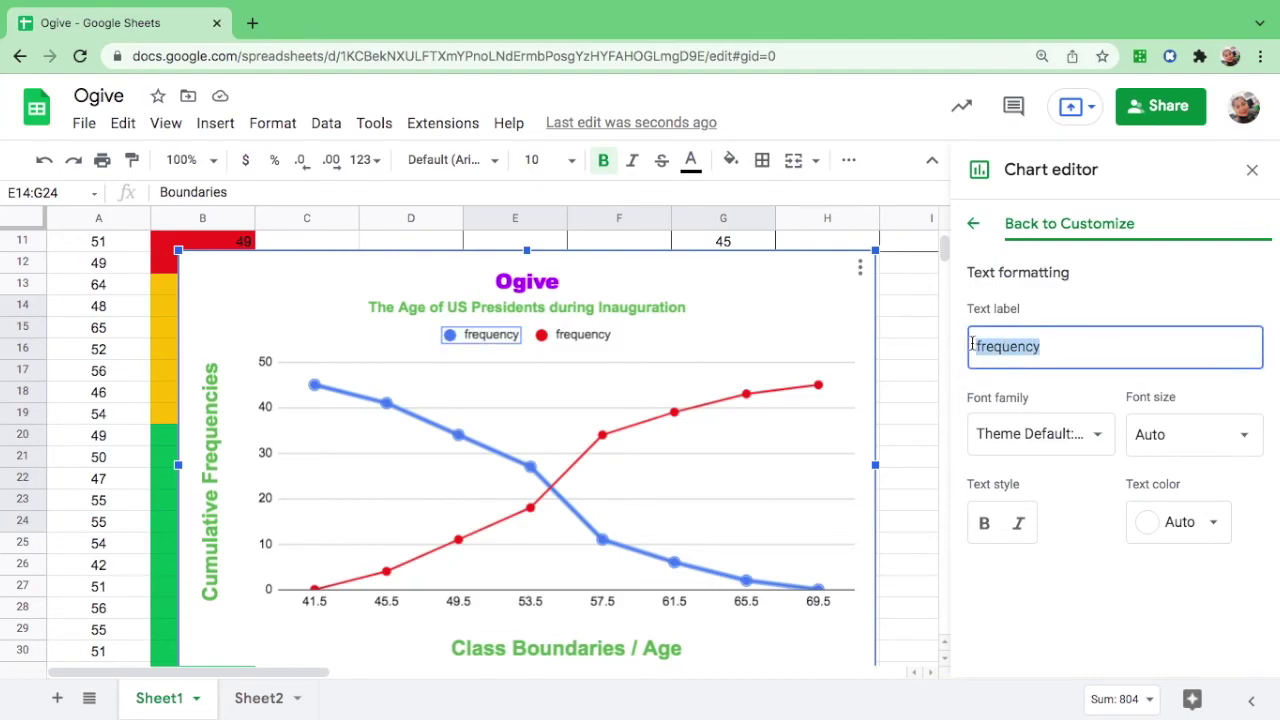
pyautogui.write('greater')
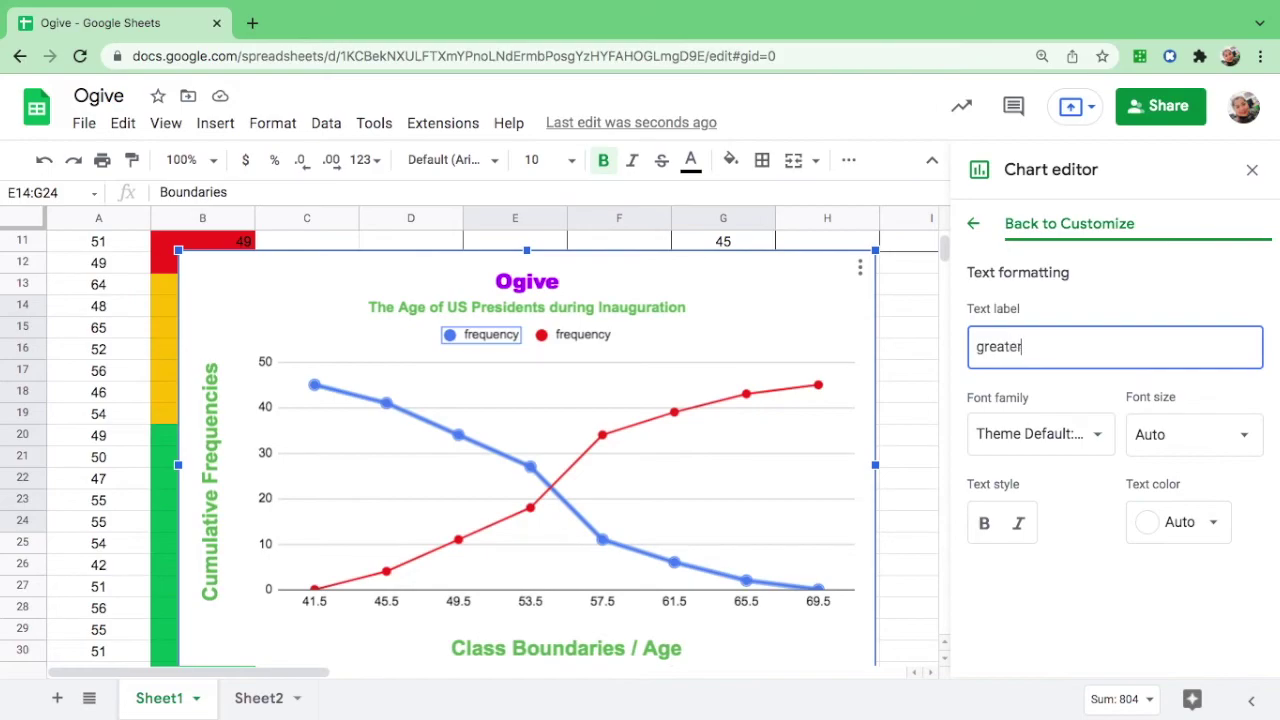
pyautogui.write(' than ogive')
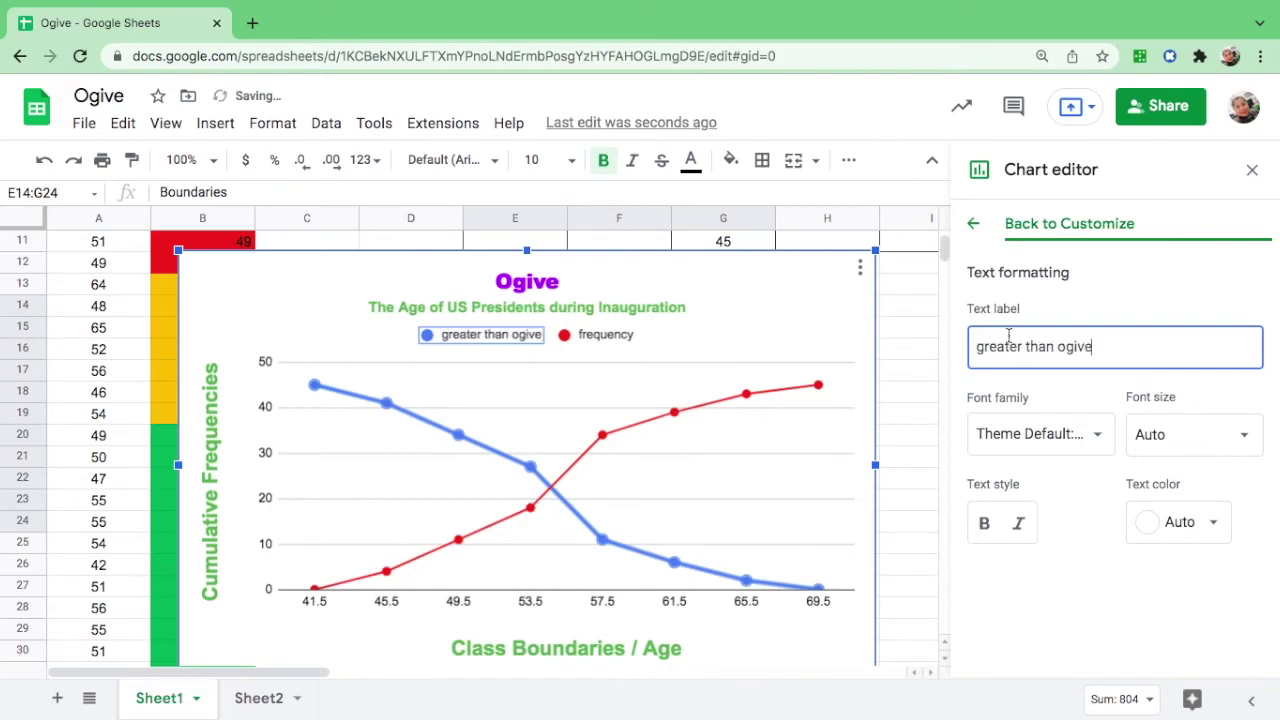
# Colour the "greater than ogive" legend label blue and rename the red series' legend label to "less than ogive".
pyautogui.click(1201, 531)
pyautogui.click(1162, 303)
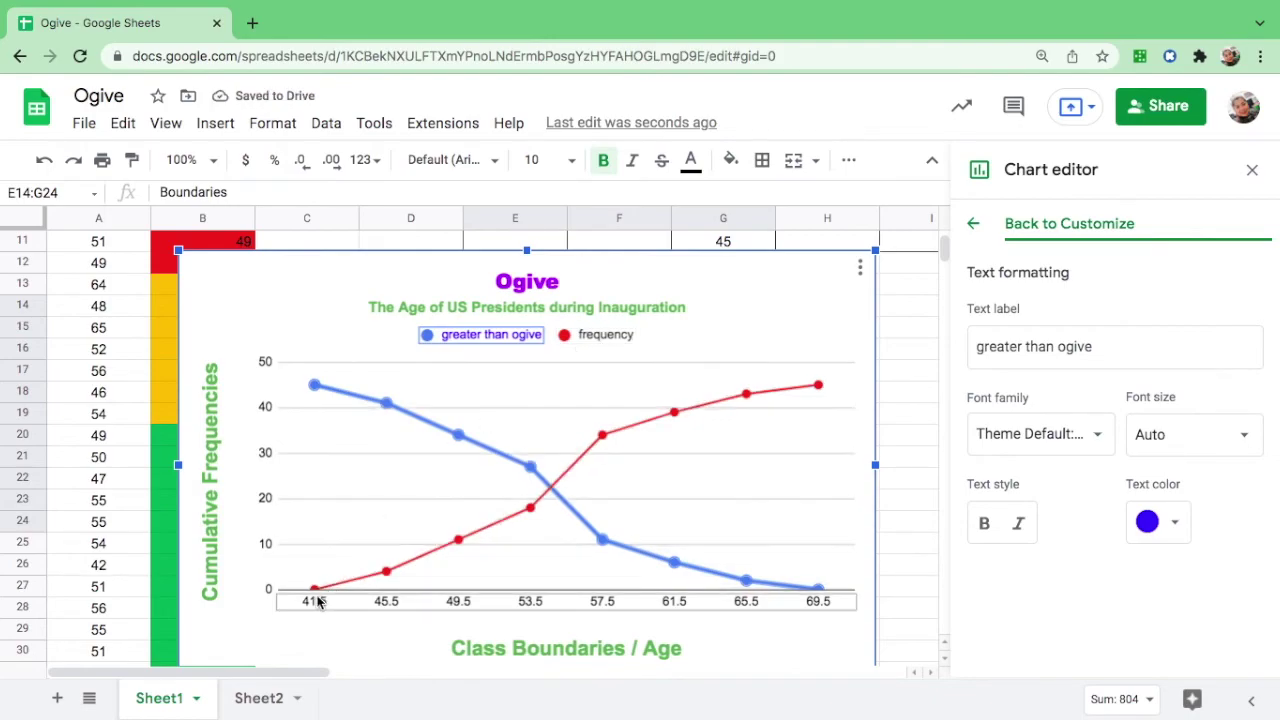
pyautogui.click(606, 343)
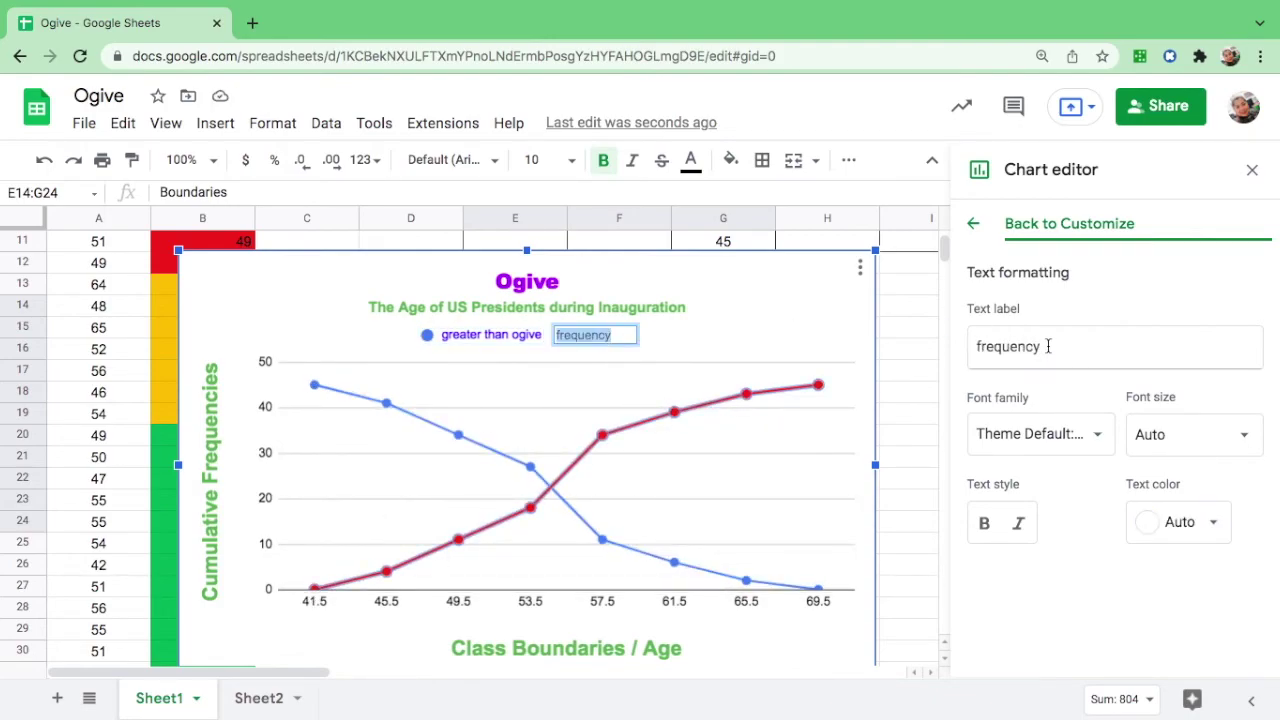
pyautogui.moveTo(1042, 346); pyautogui.dragTo(1014, 345)
pyautogui.hotkey('ctrl', 'a')
pyautogui.press('BackSpace')
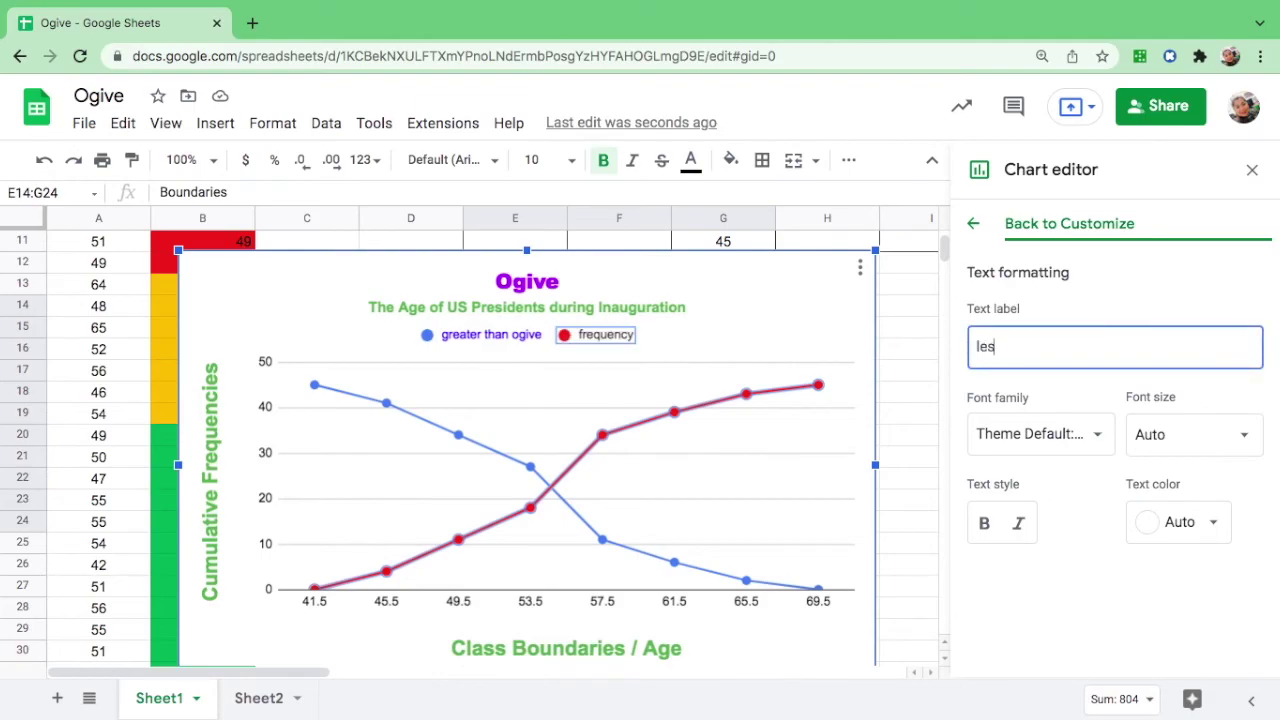
pyautogui.write('less tha')
pyautogui.write('give')
pyautogui.click(1069, 223)
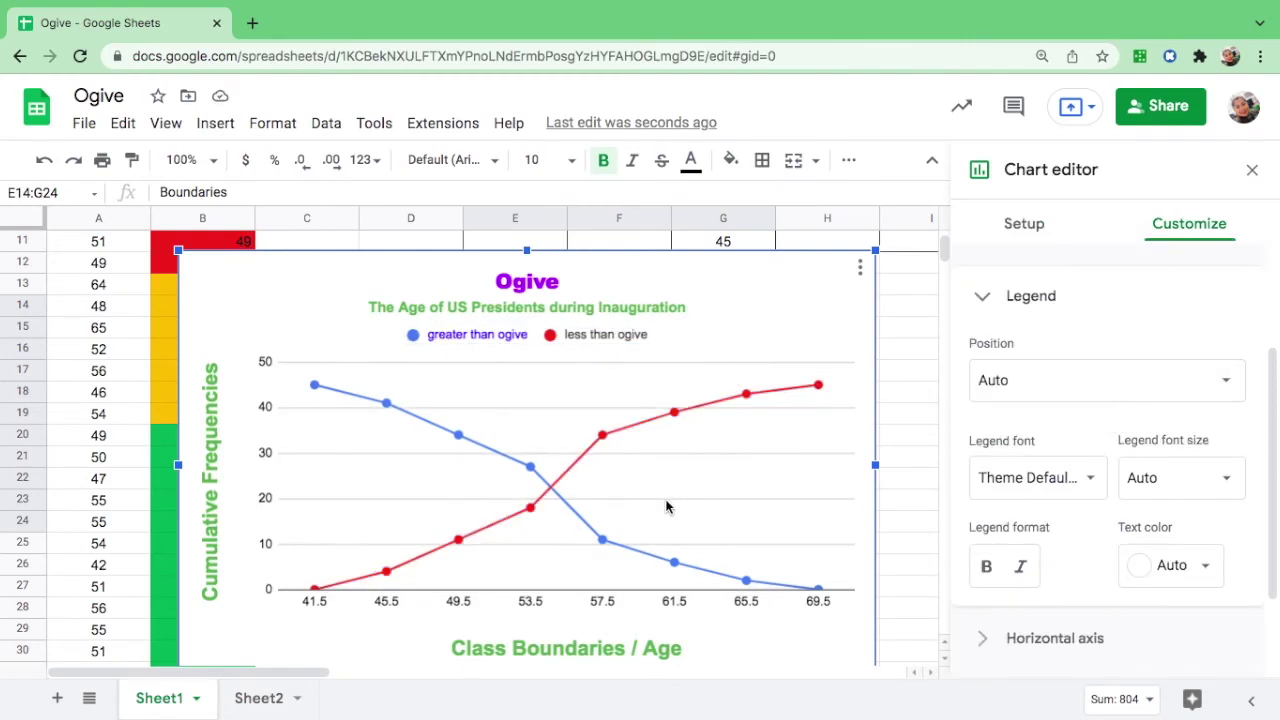
# Try the Top, Bottom, Left, Right and Inside positions for the chart's legend.
pyautogui.click(1195, 395)
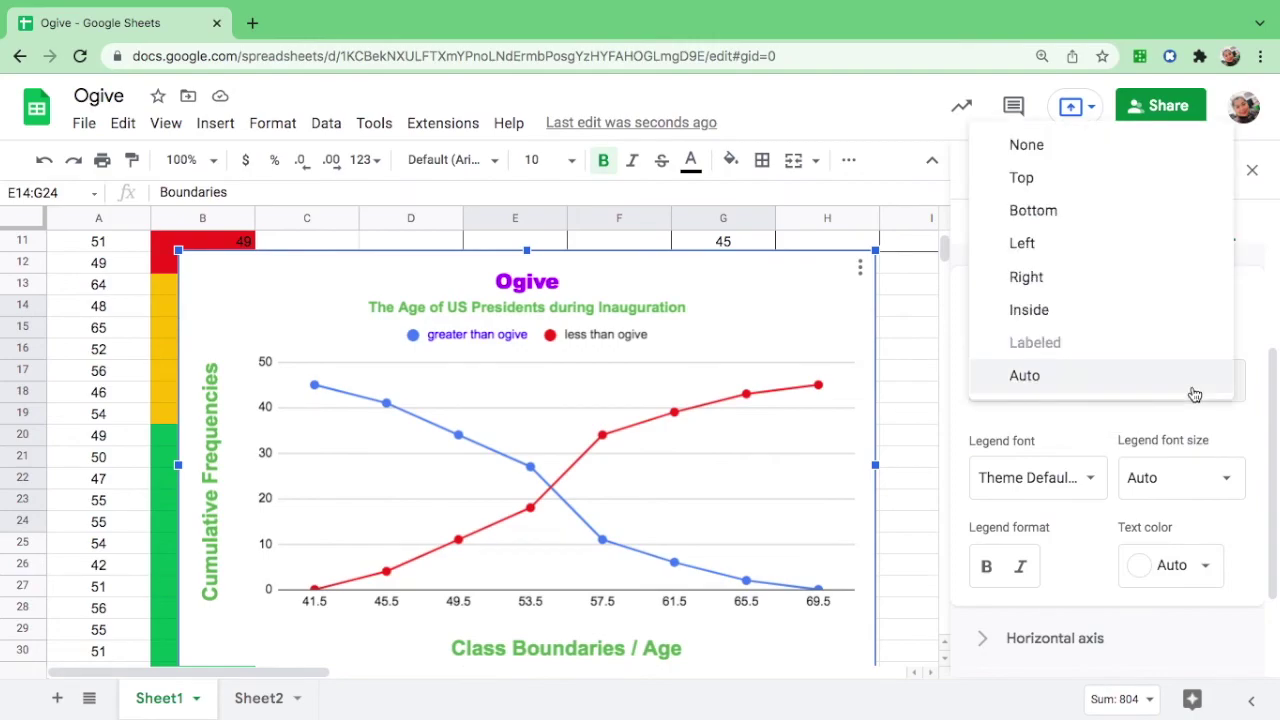
pyautogui.click(1047, 182)
pyautogui.click(1066, 383)
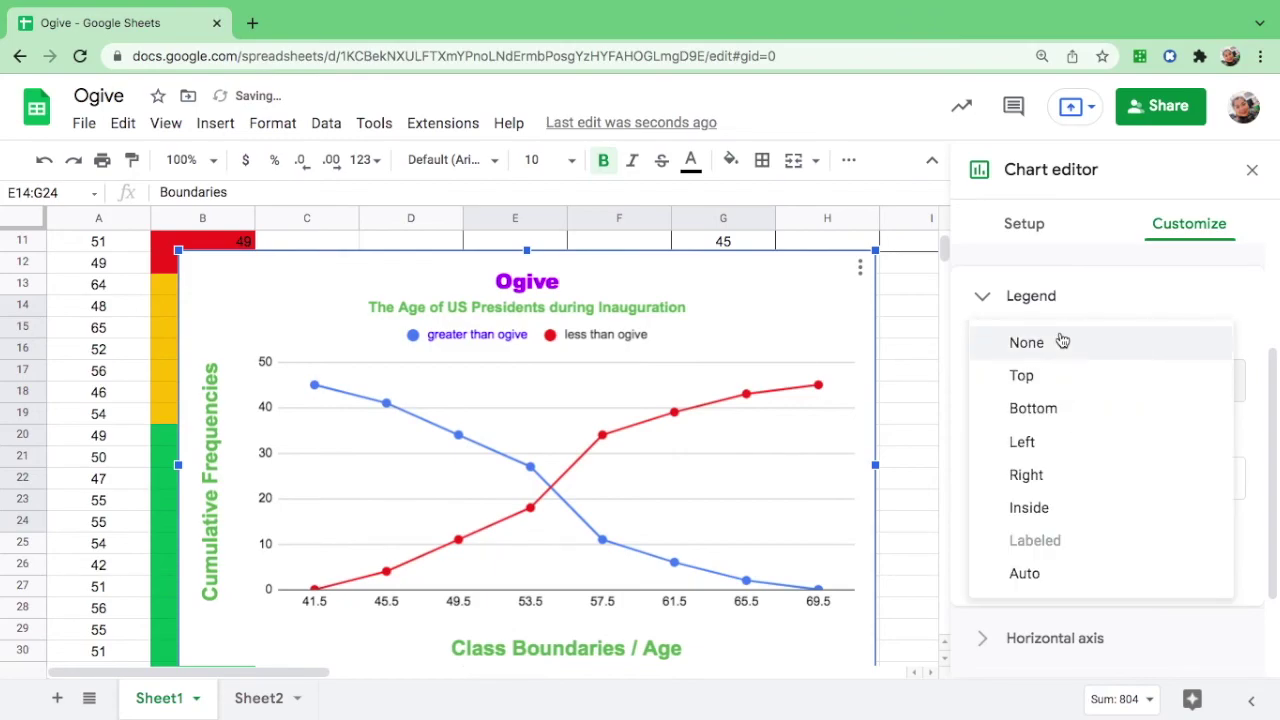
pyautogui.click(1054, 410)
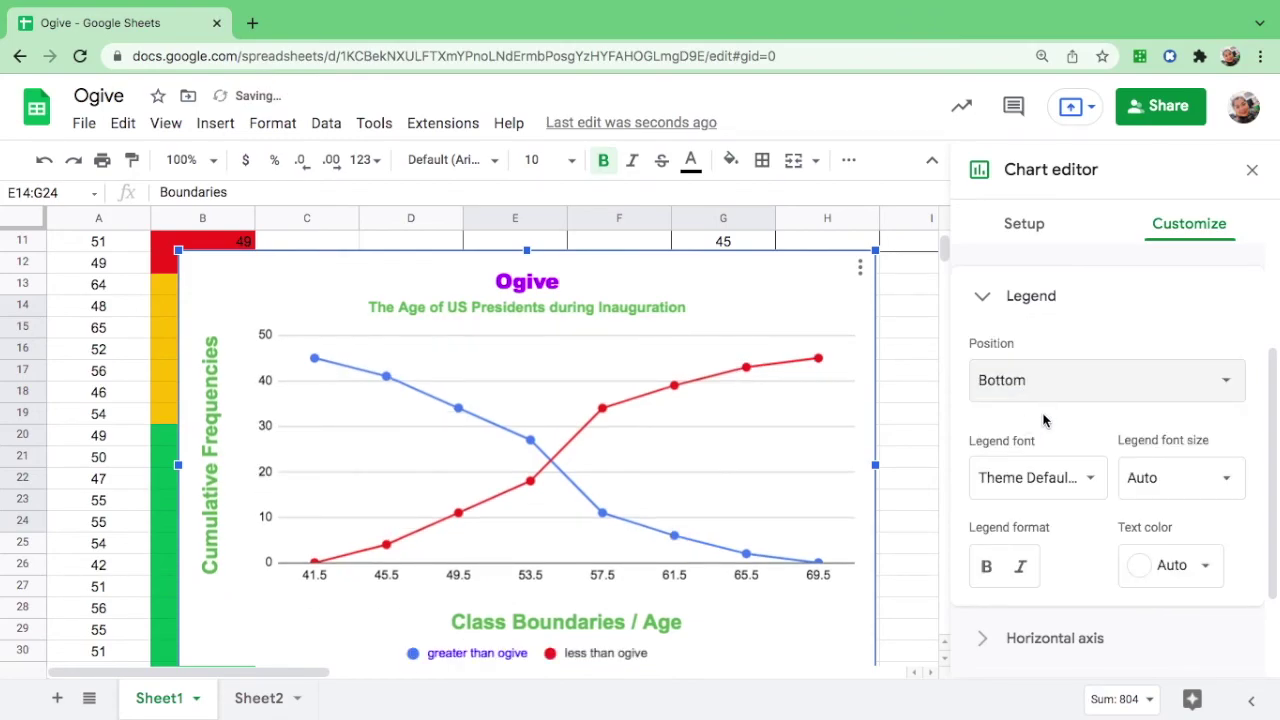
pyautogui.click(1057, 391)
pyautogui.click(1053, 410)
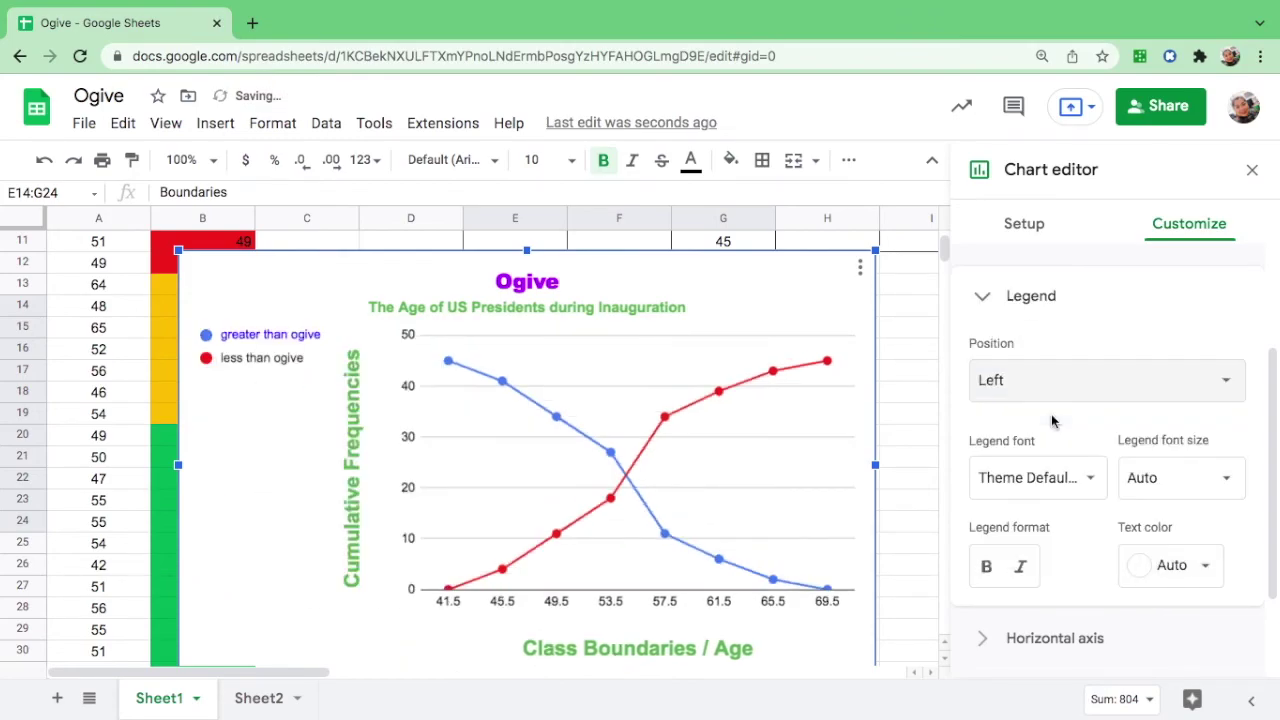
pyautogui.click(1062, 386)
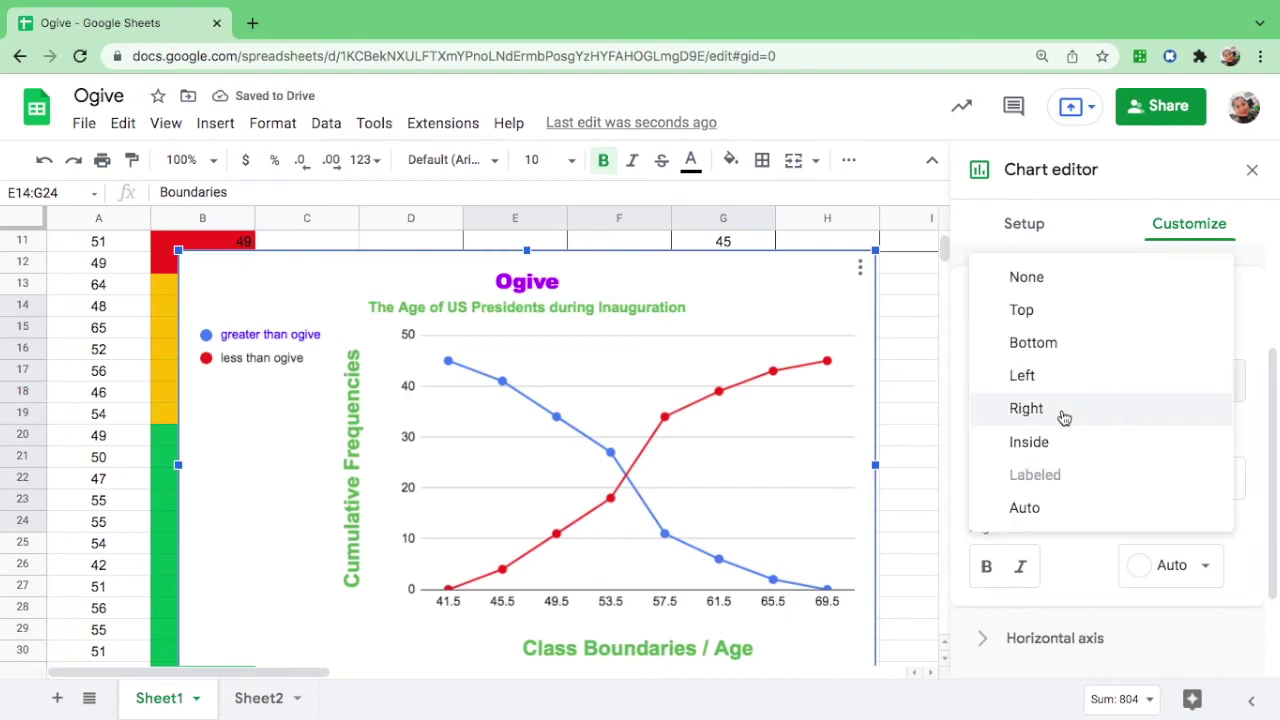
pyautogui.click(1063, 416)
pyautogui.click(1062, 389)
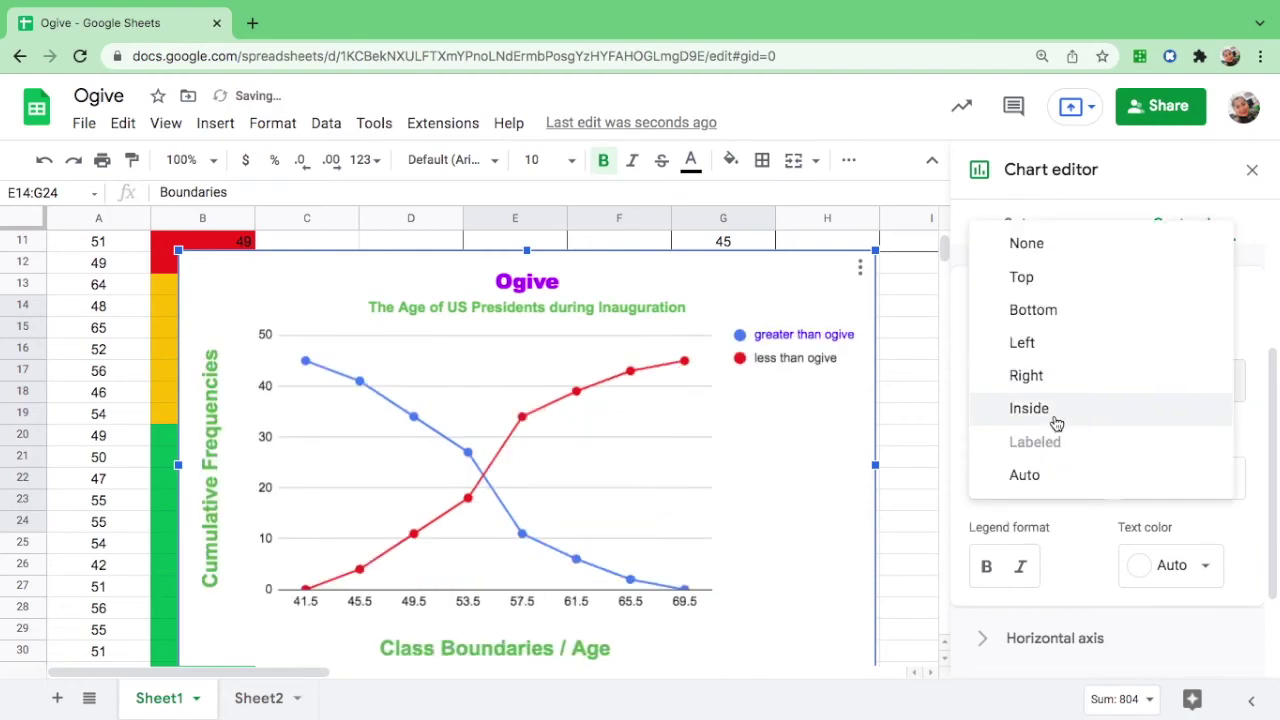
pyautogui.click(1058, 423)
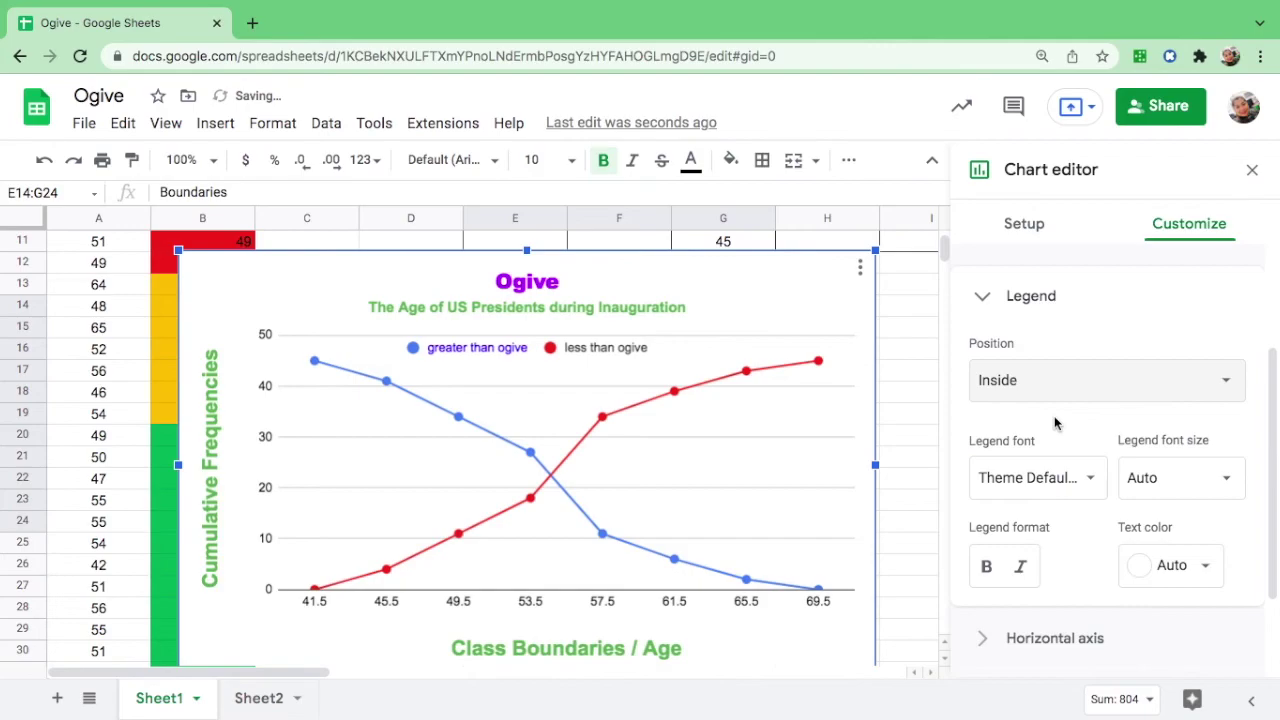
# Set the chart legend's position to Bottom and close the chart editor.
pyautogui.scroll(-2, 1055, 423)
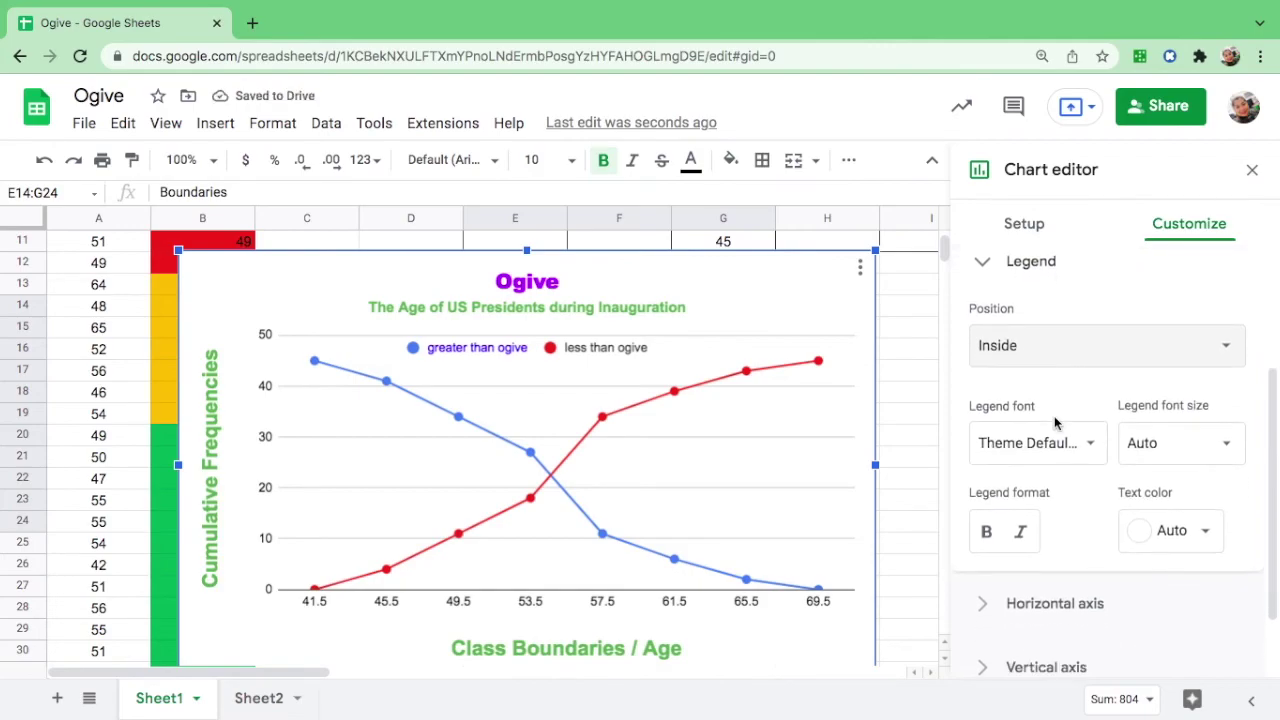
pyautogui.click(1065, 311)
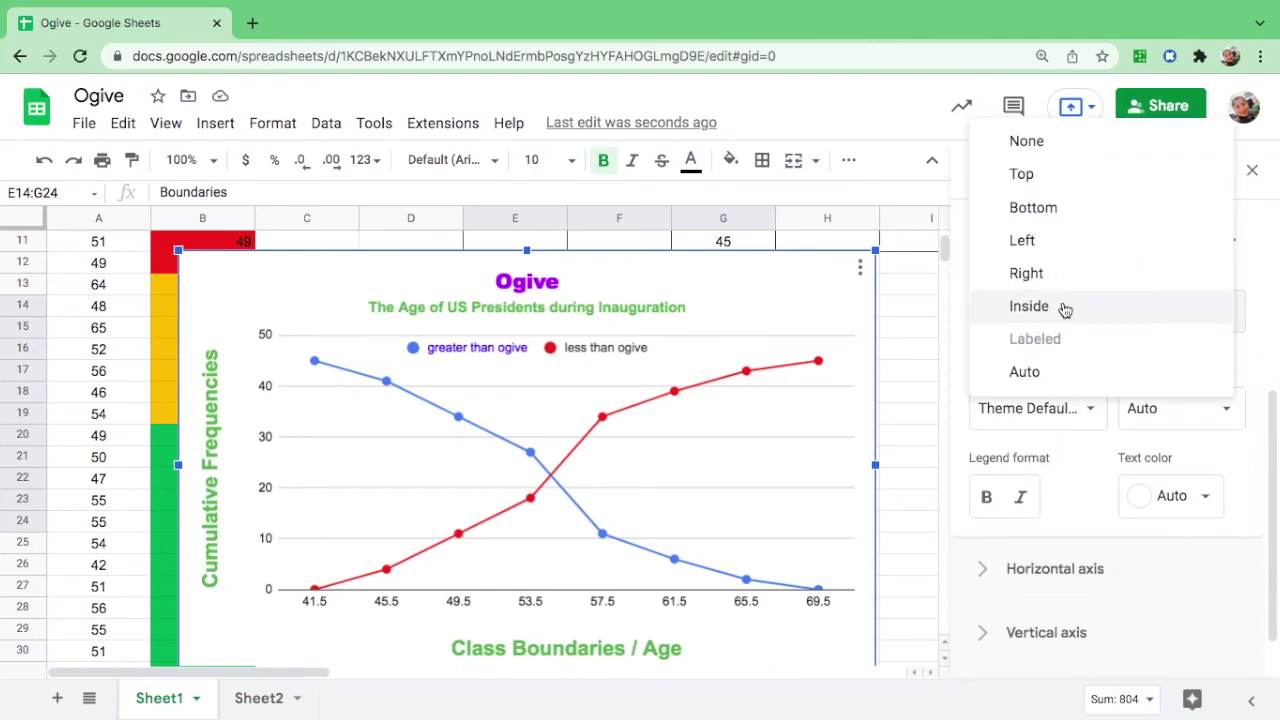
pyautogui.click(1063, 208)
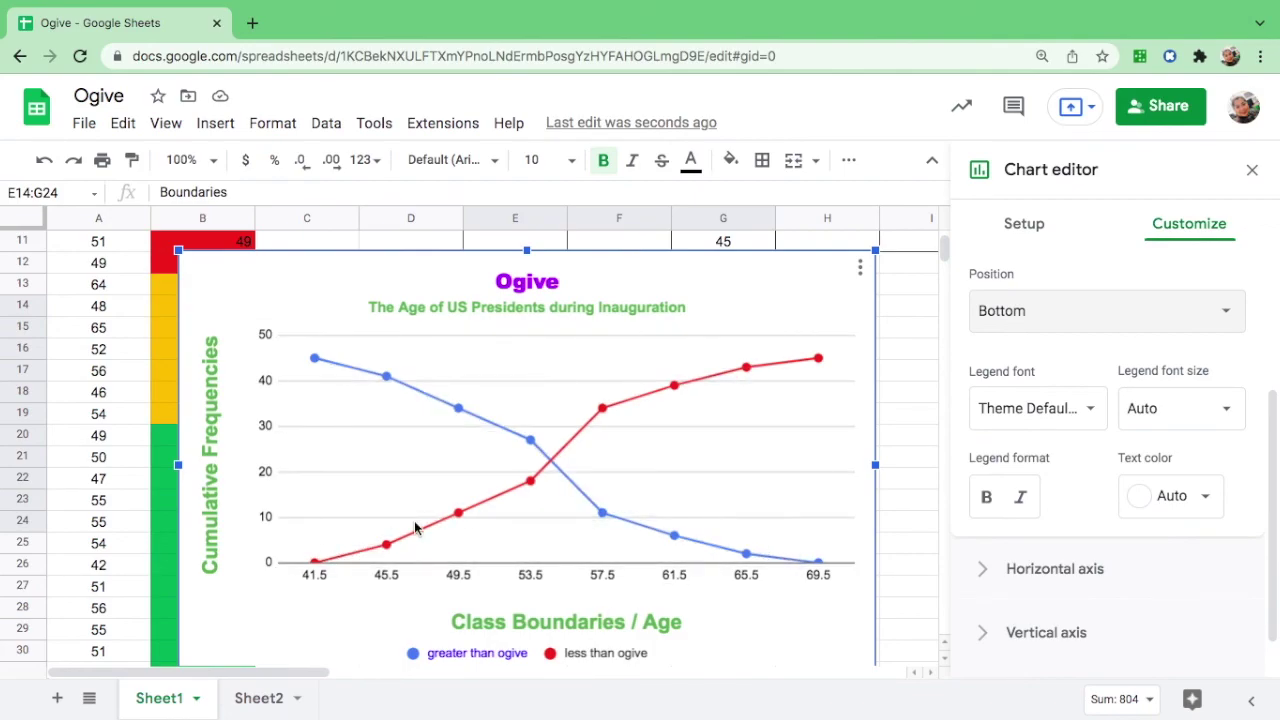
pyautogui.press('Escape')
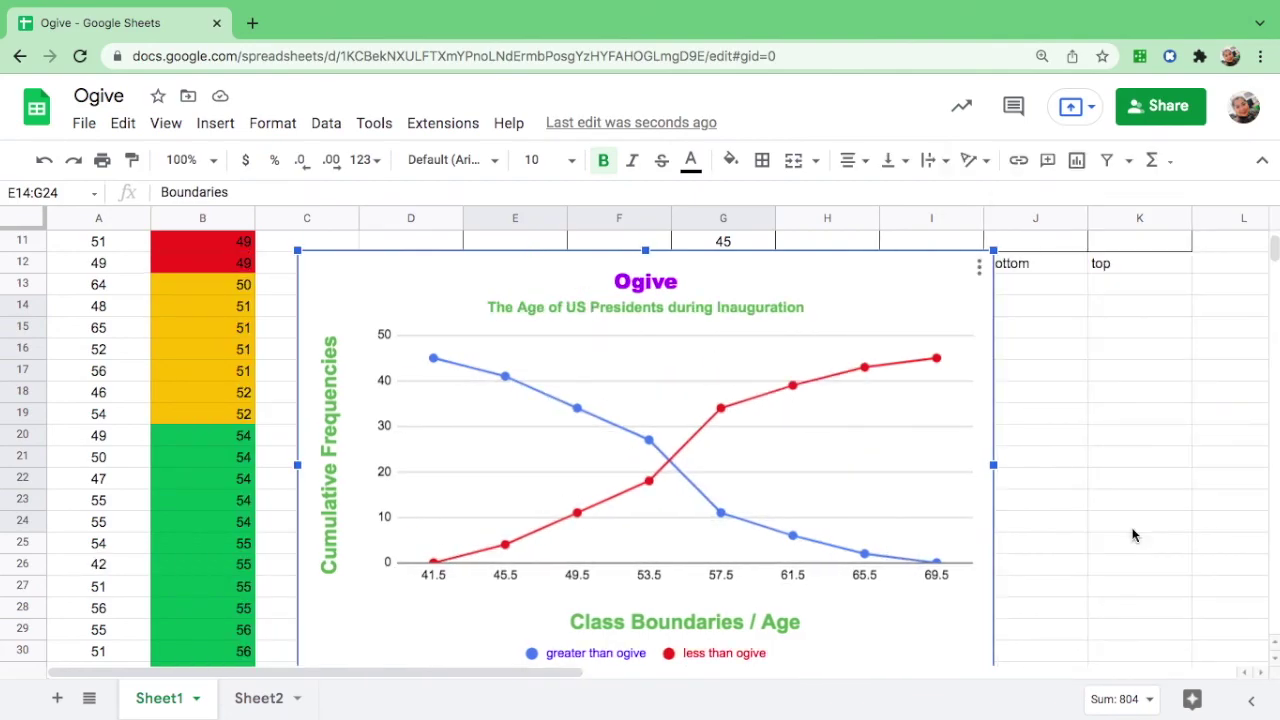